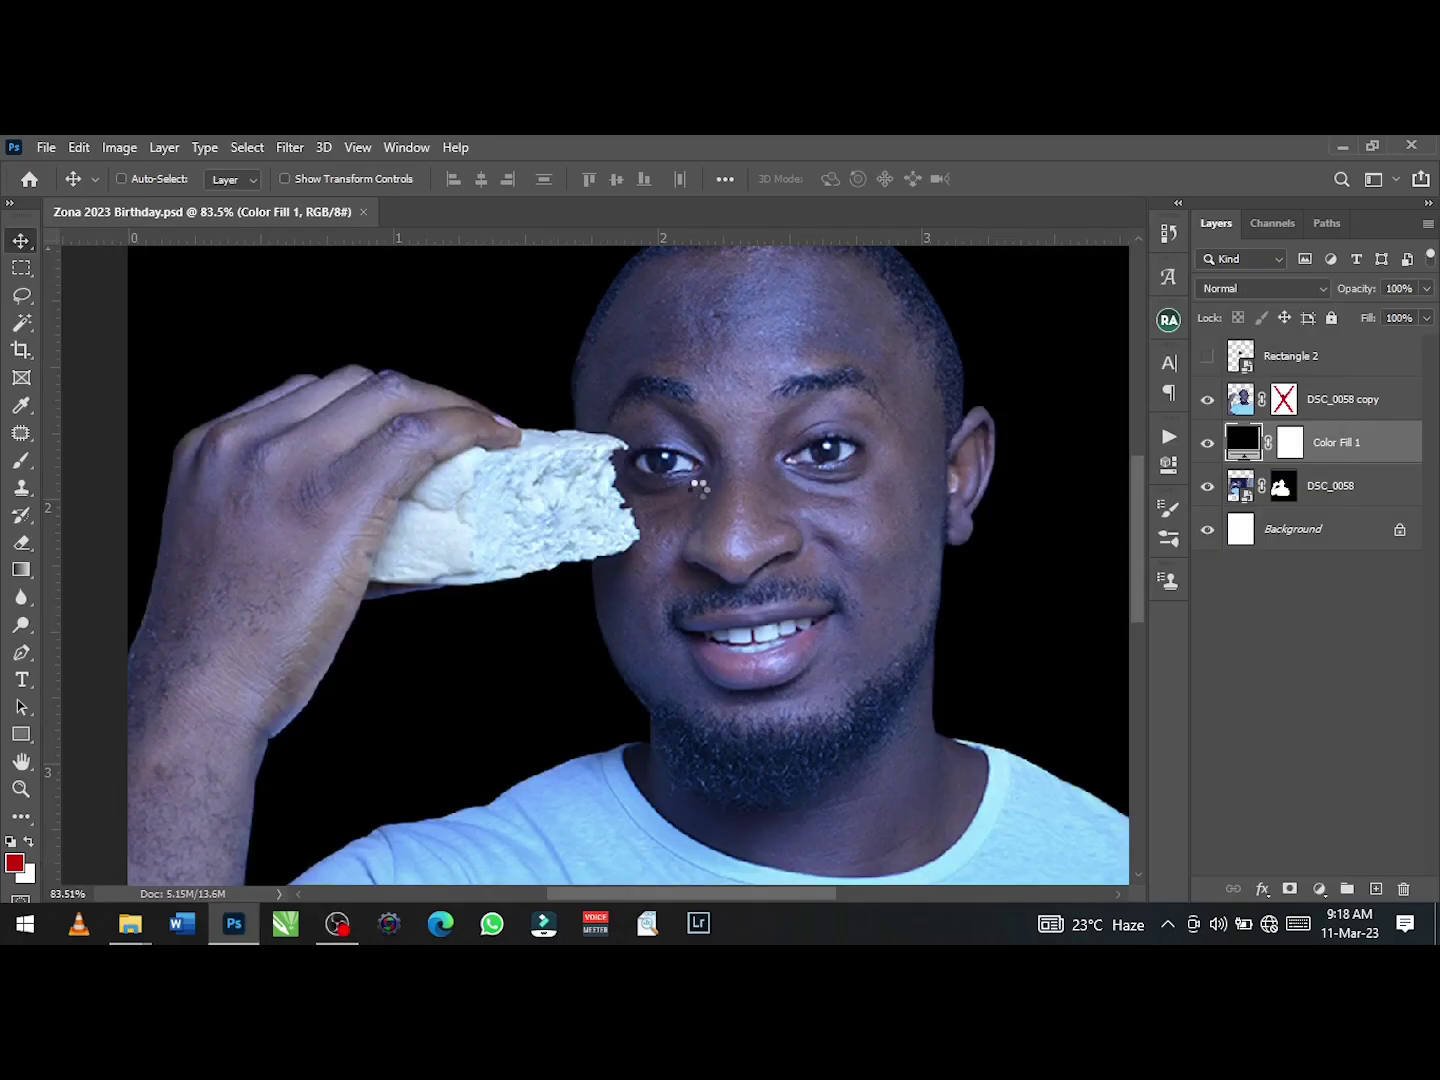
- Commit the placed Rainbow Cake smart object and move its layer into the Me group
{"action": "key", "text": "Return"}
{"action": "left_click_drag", "start_coordinate": [1301, 442], "coordinate": [1298, 383]}
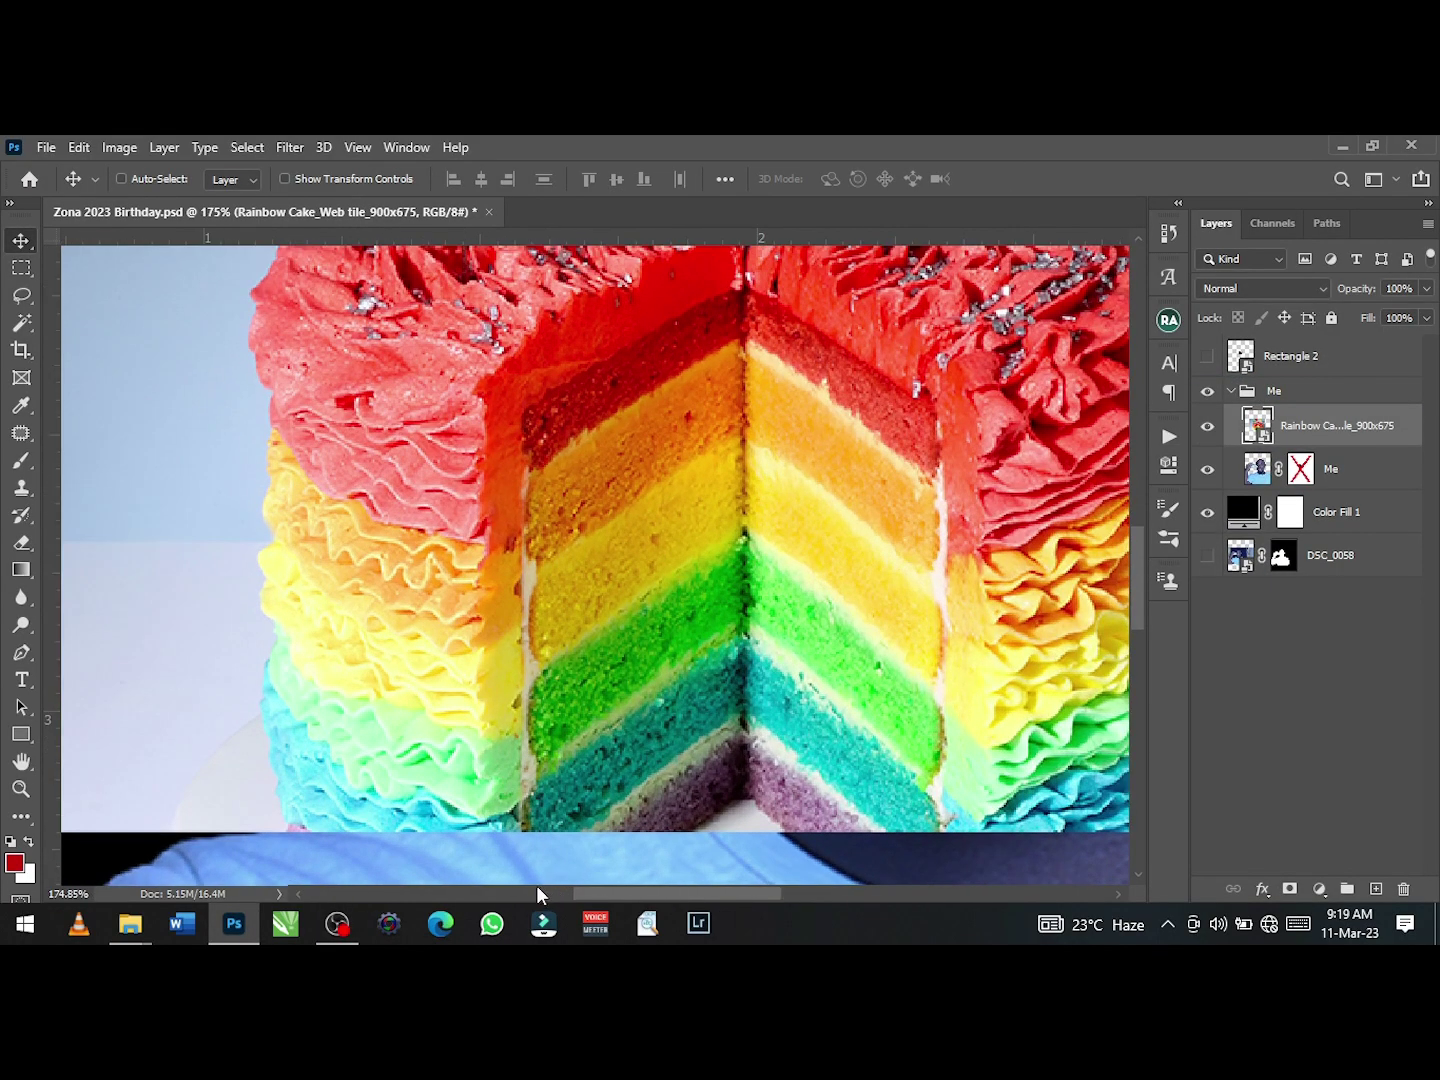
- Outline the front rainbow slice with the Polygonal Lasso and copy it to Layer 1
{"action": "right_click", "coordinate": [22, 268]}
{"action": "left_click", "coordinate": [100, 312]}
{"action": "scroll", "coordinate": [740, 264], "scroll_direction": "down", "scroll_amount": 1}
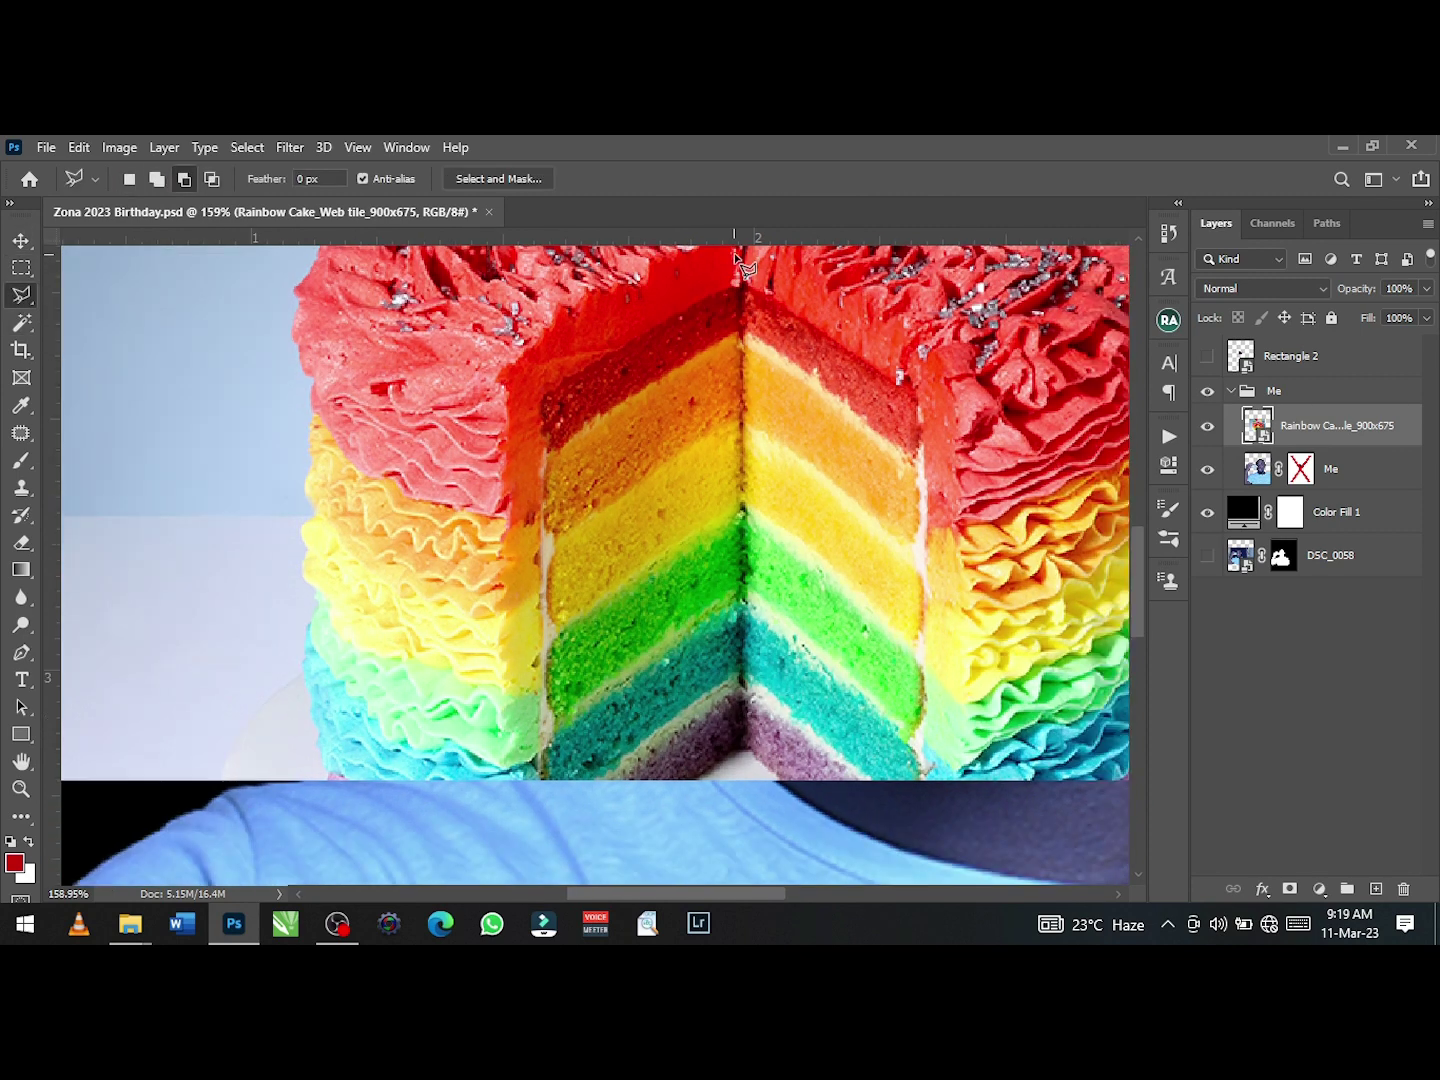
{"action": "left_click", "coordinate": [733, 255]}
{"action": "left_click", "coordinate": [500, 388]}
{"action": "scroll", "coordinate": [500, 550], "scroll_direction": "down", "scroll_amount": 1}
{"action": "left_click", "coordinate": [502, 762]}
{"action": "left_click", "coordinate": [800, 765]}
{"action": "scroll", "coordinate": [800, 765], "scroll_direction": "down", "scroll_amount": 1}
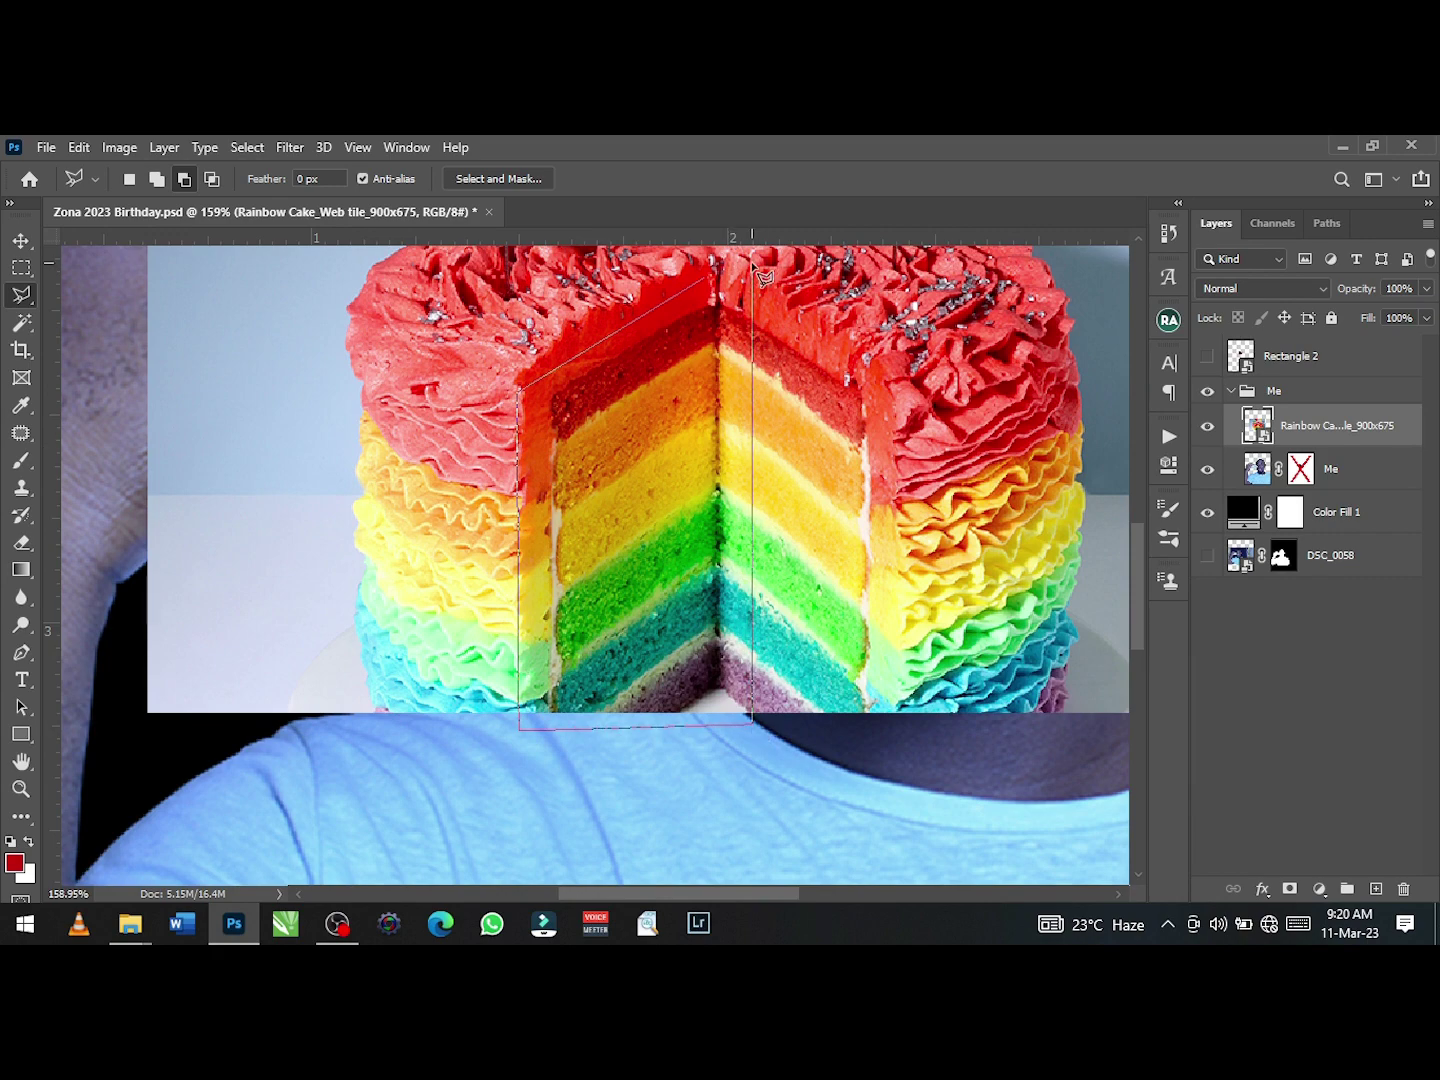
{"action": "left_click", "coordinate": [707, 292]}
{"action": "key", "text": "ctrl+j"}
- Hide the full Rainbow Cake layer and move the slice onto the man's photo
{"action": "left_click", "coordinate": [1207, 425]}
{"action": "scroll", "coordinate": [700, 499], "scroll_direction": "down", "scroll_amount": 5}
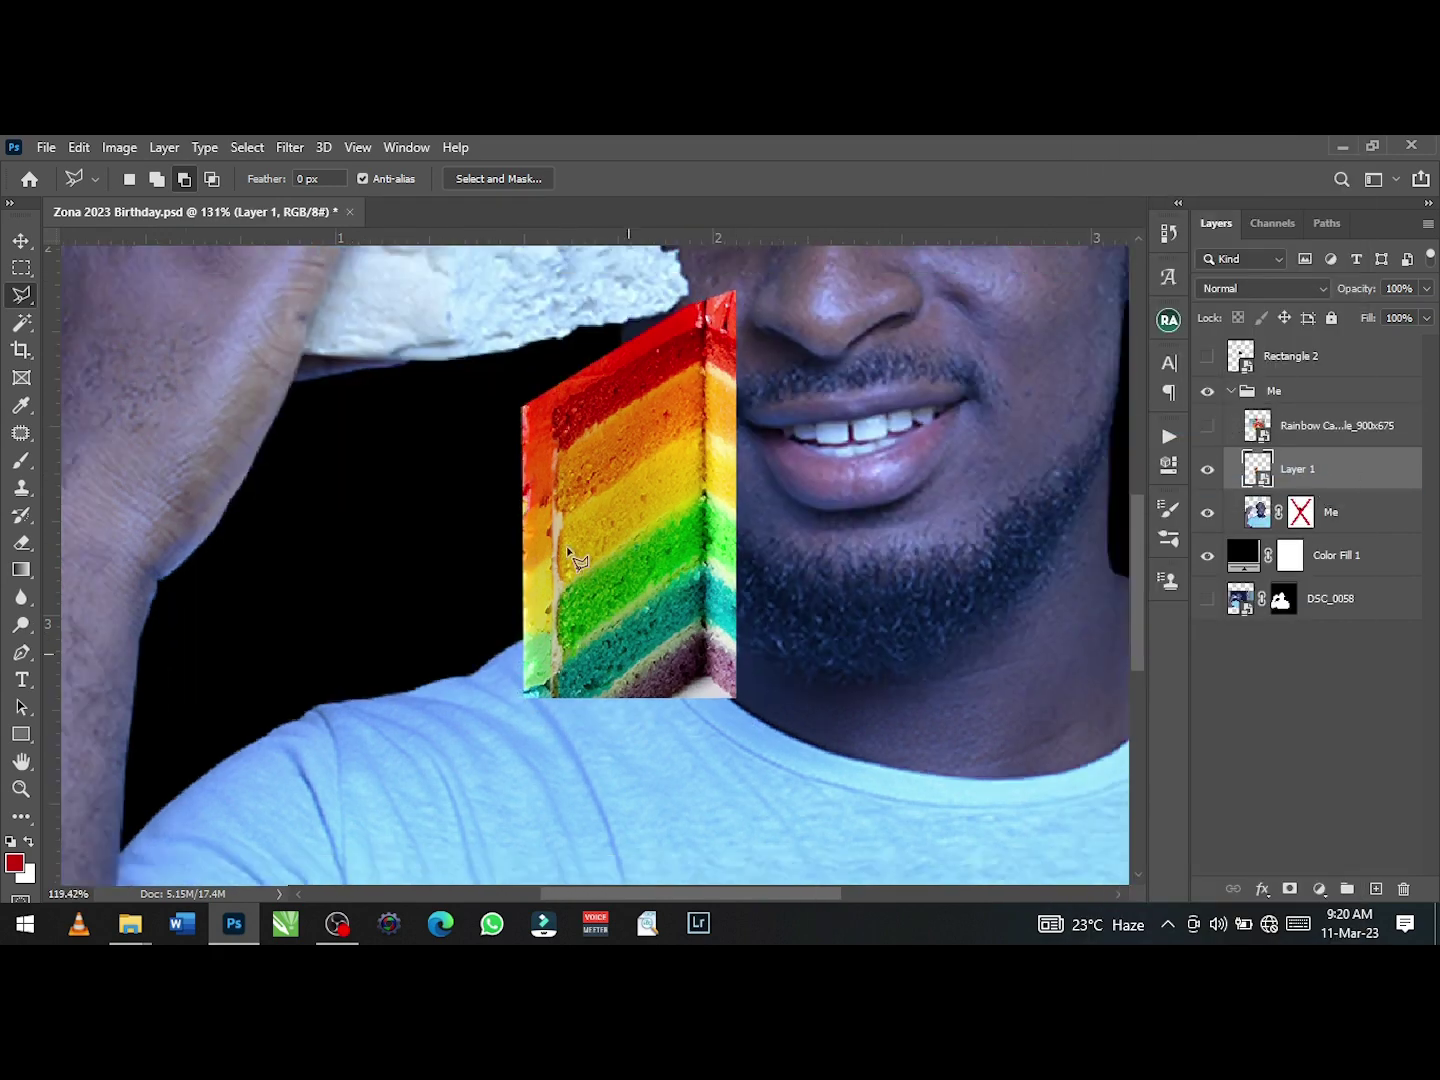
{"action": "key", "text": "v"}
{"action": "mouse_move", "coordinate": [661, 471]}
{"action": "left_mouse_down"}
{"action": "mouse_move", "coordinate": [686, 468]}
{"action": "mouse_move", "coordinate": [661, 585]}
{"action": "left_mouse_up"}
{"action": "scroll", "coordinate": [686, 468], "scroll_direction": "up", "scroll_amount": 3}
- Skew the slice so its right edge slants downward
{"action": "key", "text": "ctrl+t"}
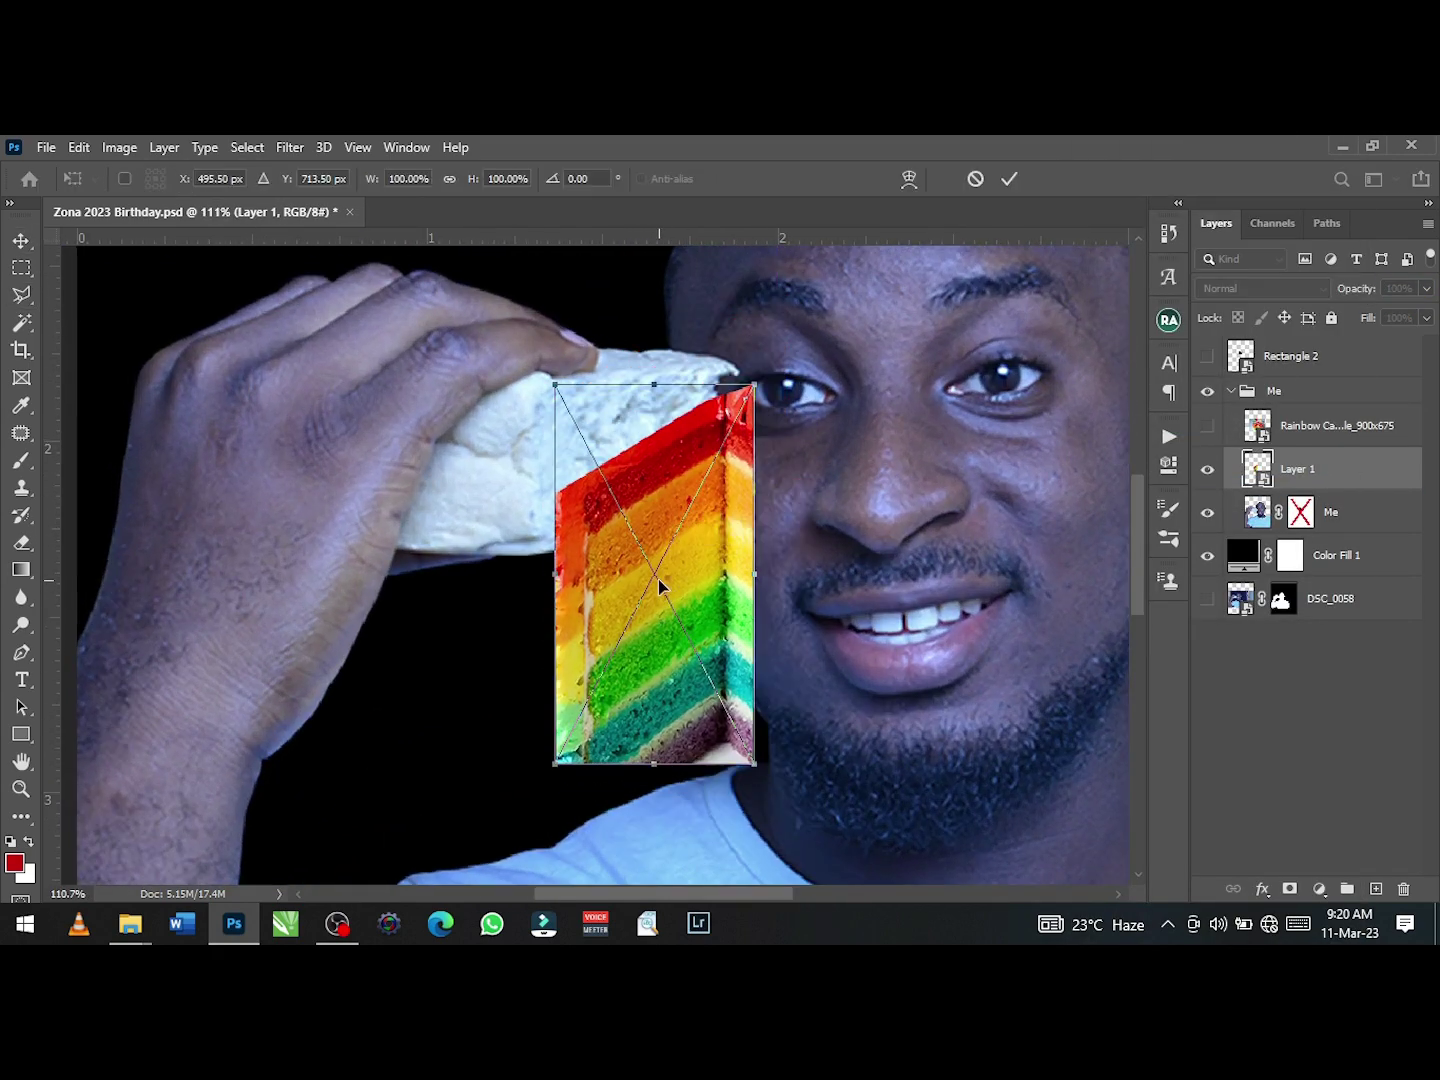
{"action": "right_click", "coordinate": [789, 456]}
{"action": "left_click", "coordinate": [894, 554]}
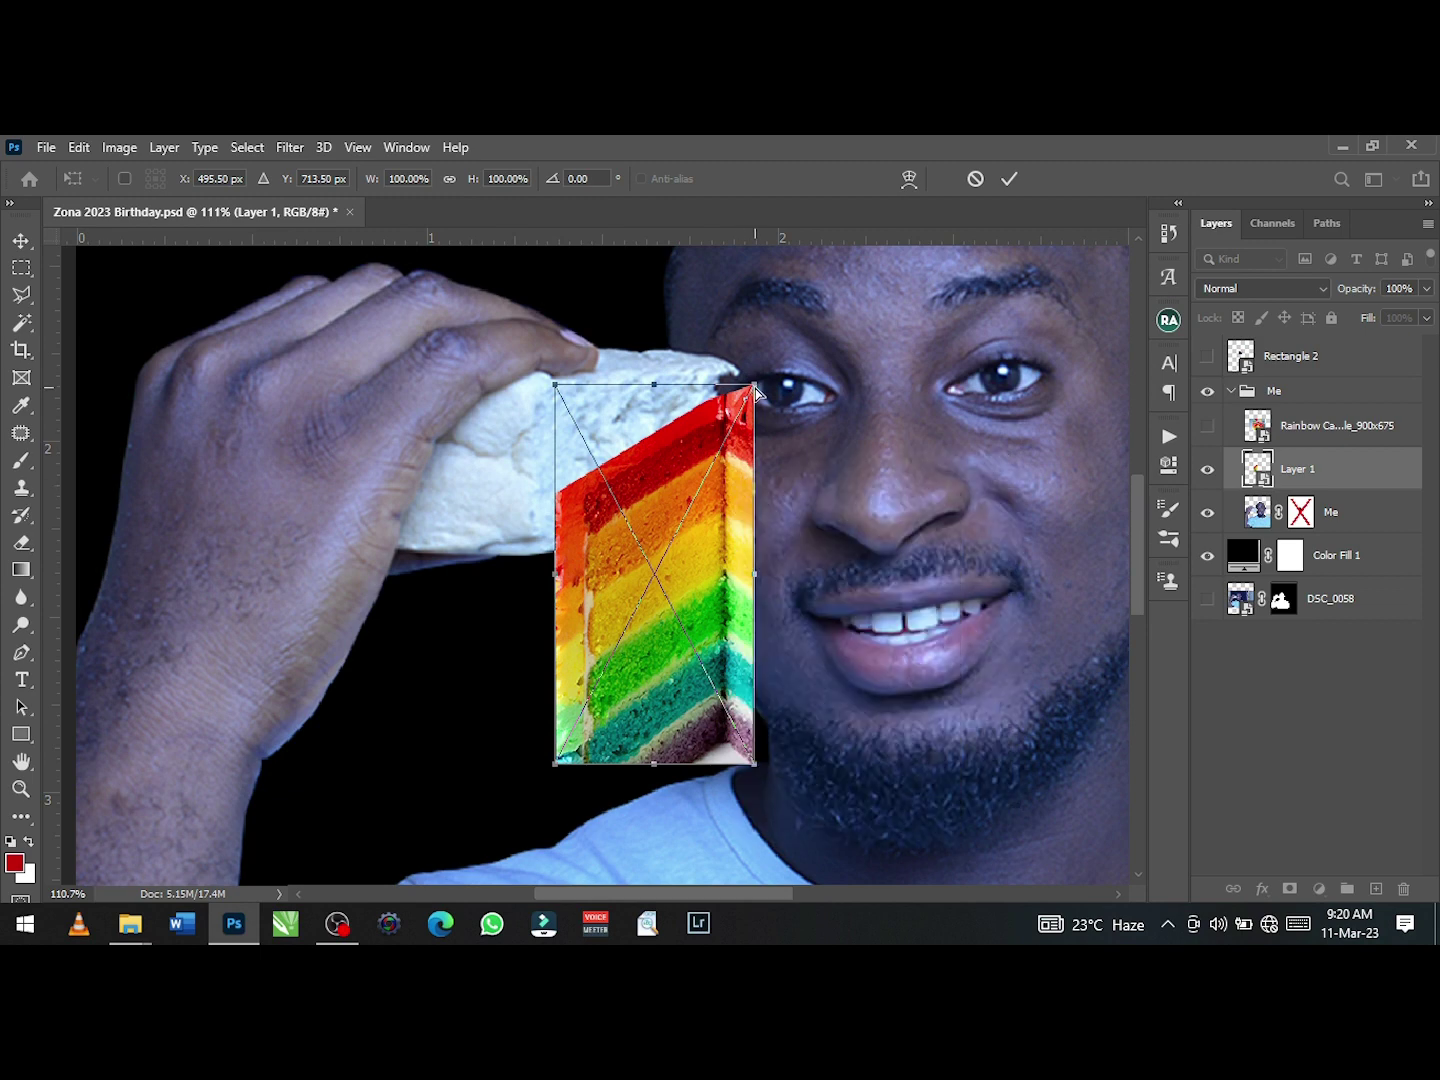
{"action": "mouse_move", "coordinate": [754, 385]}
{"action": "left_mouse_down"}
{"action": "mouse_move", "coordinate": [767, 463]}
{"action": "mouse_move", "coordinate": [708, 440]}
{"action": "mouse_move", "coordinate": [646, 489]}
{"action": "left_mouse_up"}
{"action": "key", "text": "Return"}
- Set the slice to 56% opacity, then resize, widen and position it over the bread by the eye
{"action": "key", "text": "5"}
{"action": "key", "text": "6"}
{"action": "scroll", "coordinate": [655, 468], "scroll_direction": "up", "scroll_amount": 2}
{"action": "key", "text": "ctrl+t"}
{"action": "left_click_drag", "start_coordinate": [599, 797], "coordinate": [601, 760]}
{"action": "key", "text": "Return"}
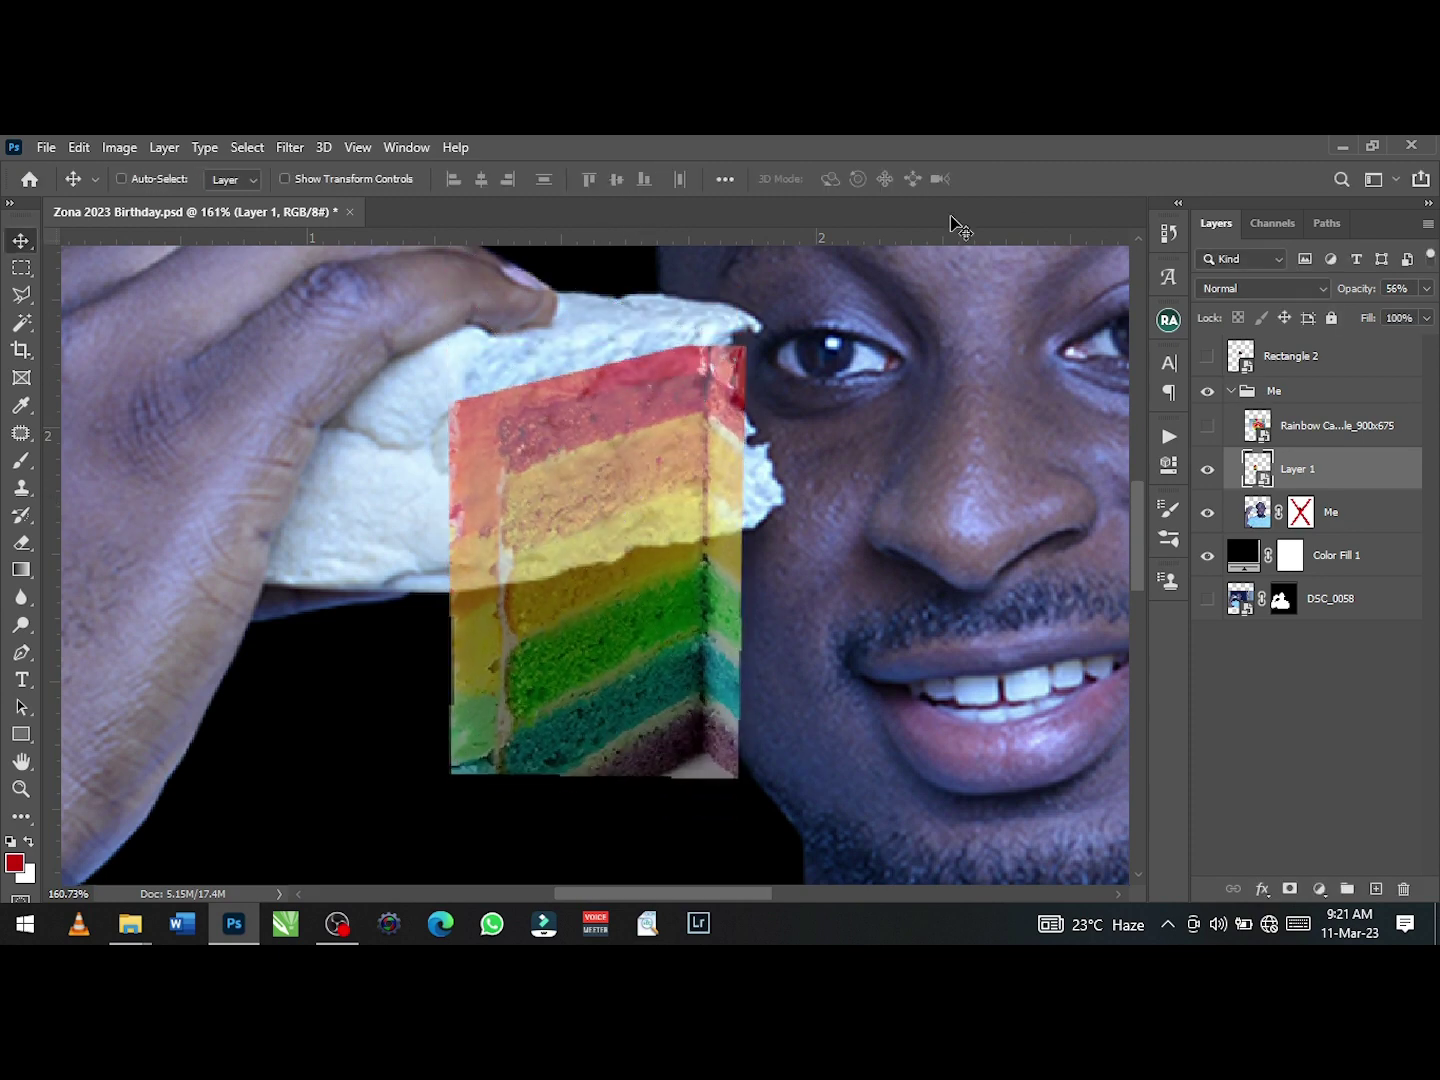
{"action": "scroll", "coordinate": [619, 481], "scroll_direction": "up", "scroll_amount": 1}
{"action": "mouse_move", "coordinate": [625, 458]}
{"action": "left_mouse_down"}
{"action": "mouse_move", "coordinate": [594, 473]}
{"action": "mouse_move", "coordinate": [634, 545]}
{"action": "mouse_move", "coordinate": [780, 610]}
{"action": "mouse_move", "coordinate": [600, 464]}
{"action": "mouse_move", "coordinate": [581, 428]}
{"action": "left_mouse_up"}
{"action": "key", "text": "ctrl+t"}
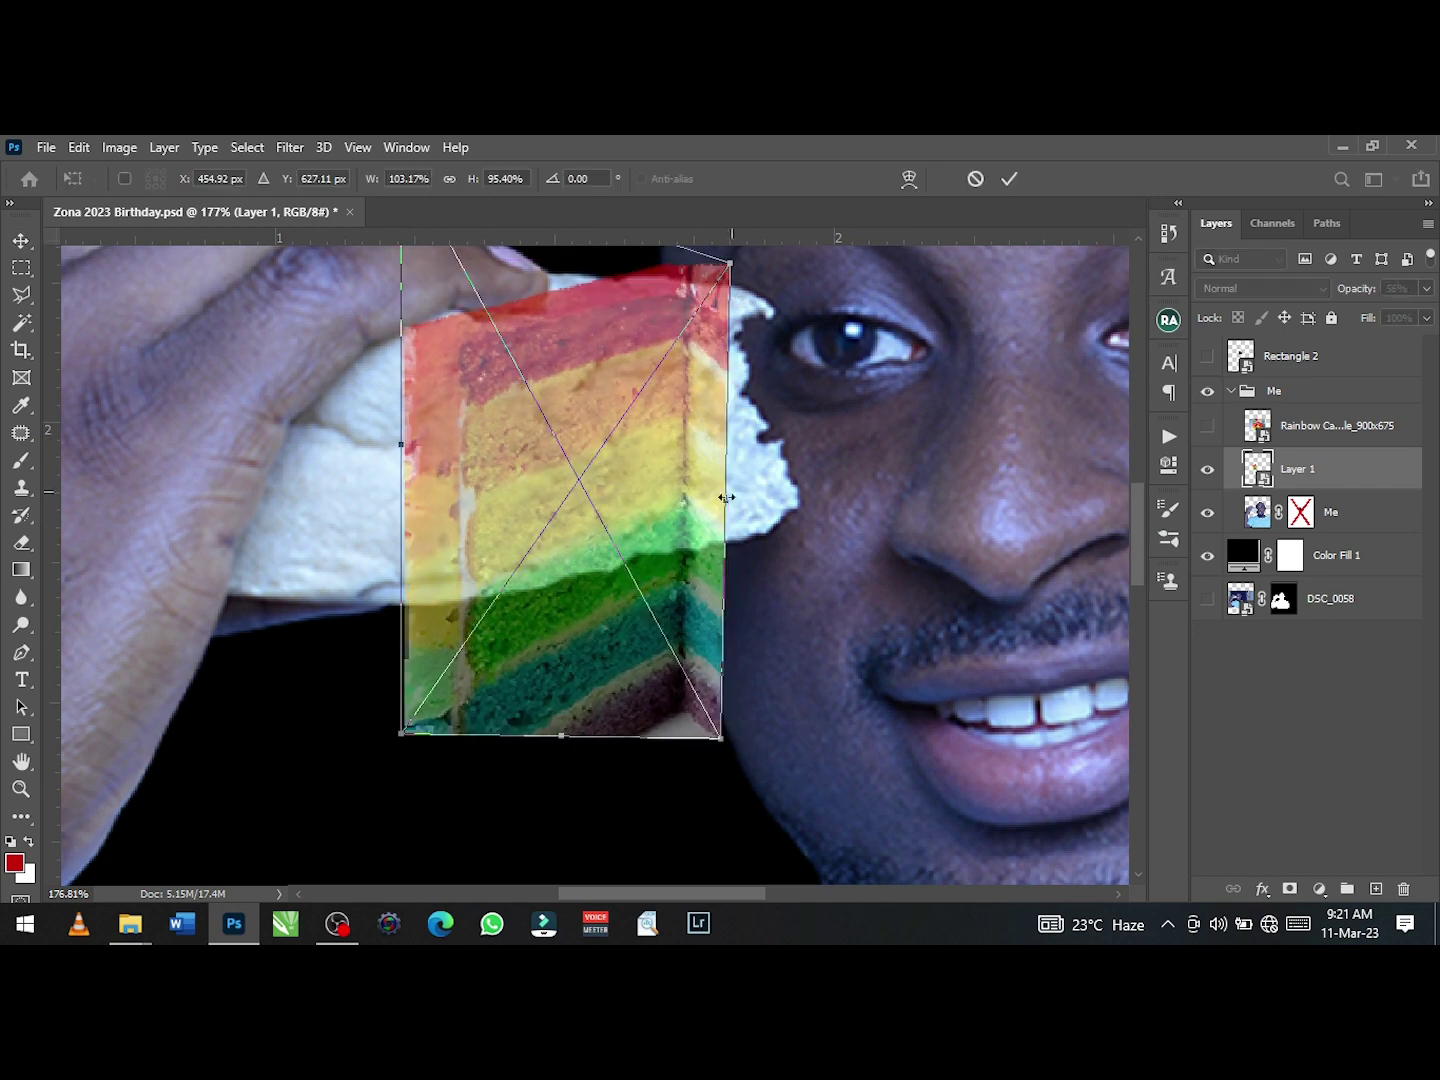
{"action": "left_click_drag", "start_coordinate": [724, 481], "coordinate": [816, 516]}
{"action": "key", "text": "Return"}
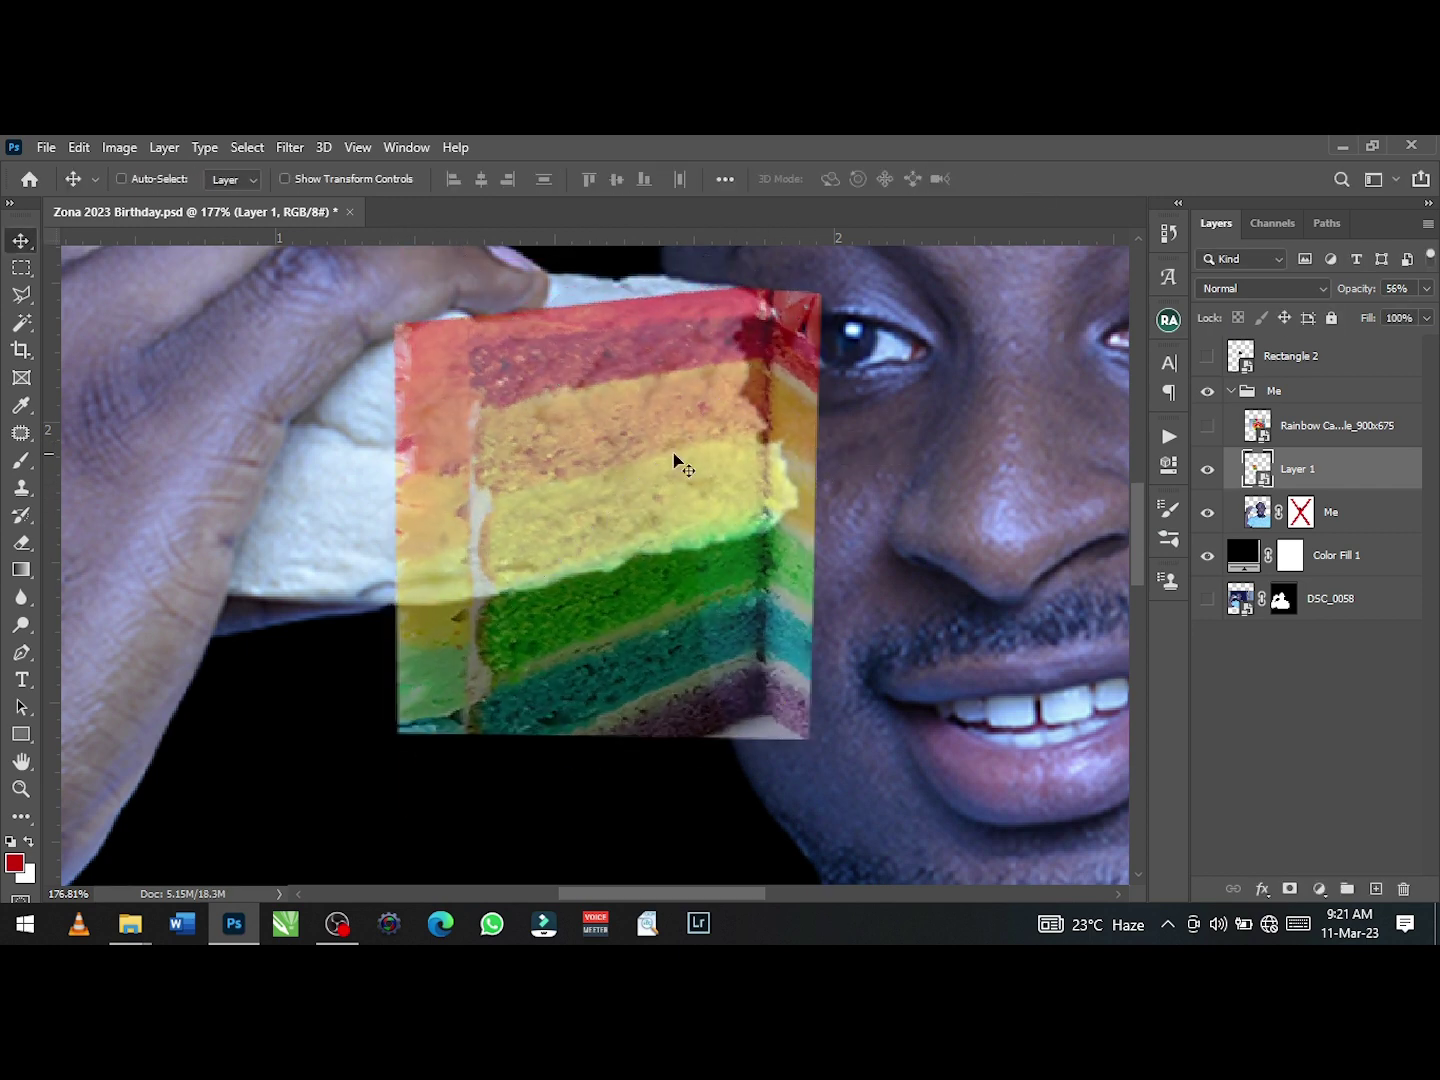
{"action": "mouse_move", "coordinate": [675, 460]}
{"action": "left_mouse_down"}
{"action": "mouse_move", "coordinate": [707, 704]}
{"action": "mouse_move", "coordinate": [633, 422]}
{"action": "mouse_move", "coordinate": [614, 480]}
{"action": "left_mouse_up"}
- Restore the slice to 100% opacity, add a layer mask and paint out its lower part in black
{"action": "key", "text": "0"}
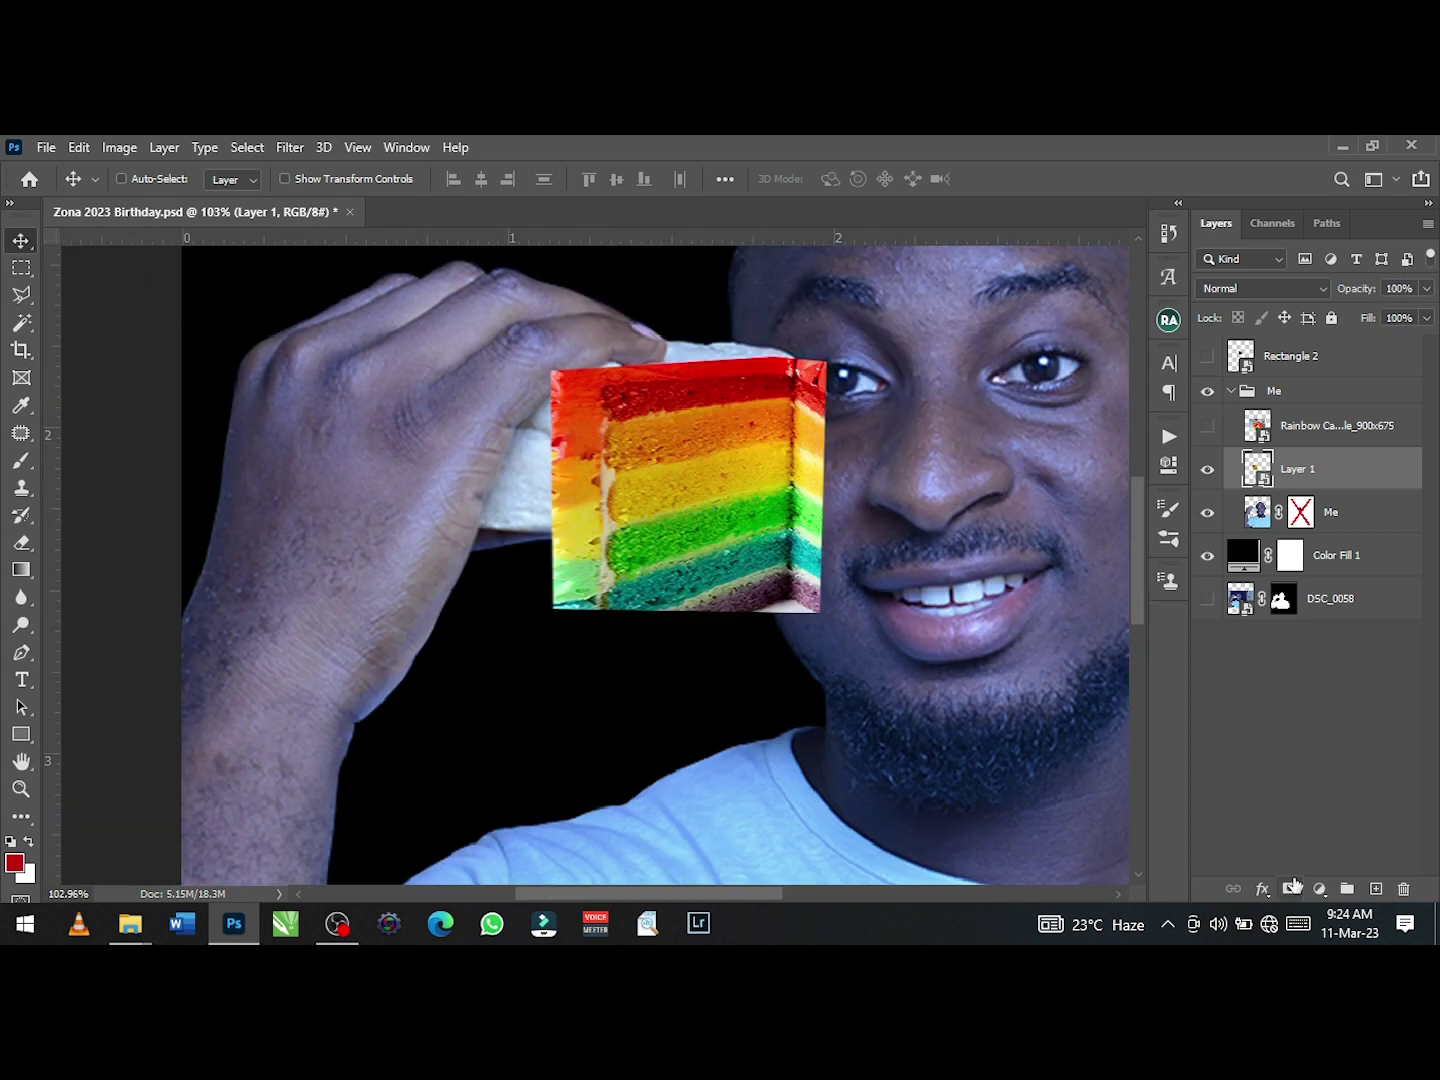
{"action": "left_click", "coordinate": [1291, 887]}
{"action": "key", "text": "b"}
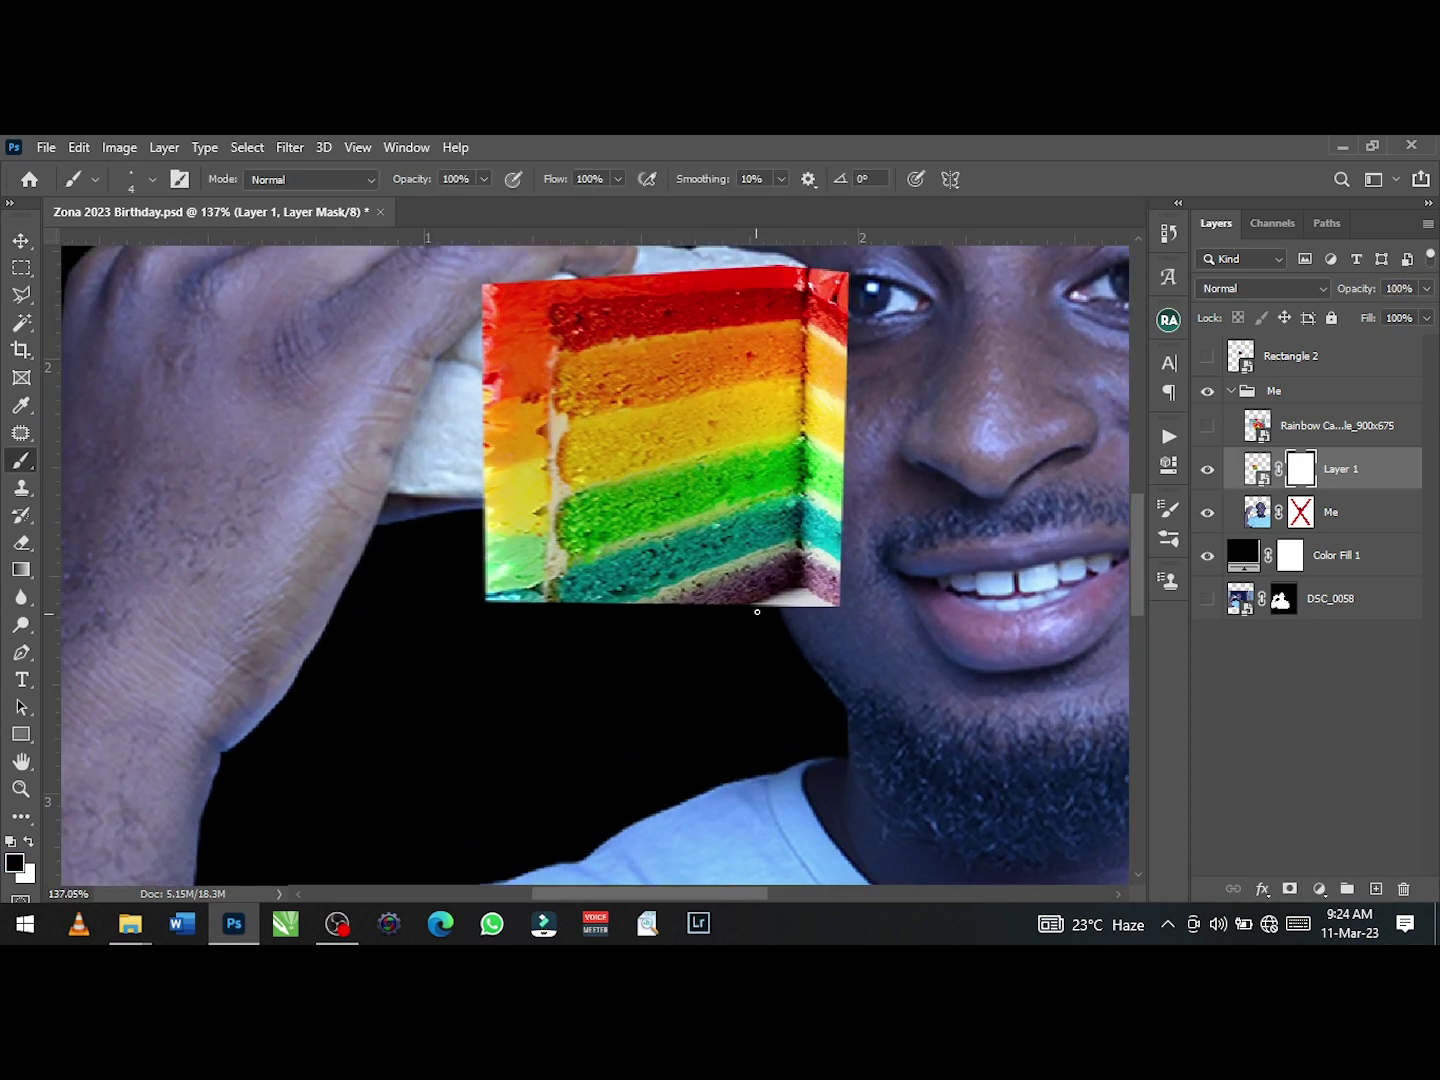
{"action": "right_click", "coordinate": [788, 551]}
{"action": "mouse_move", "coordinate": [561, 560]}
{"action": "left_mouse_down"}
{"action": "mouse_move", "coordinate": [874, 481]}
{"action": "mouse_move", "coordinate": [518, 546]}
{"action": "left_mouse_up"}
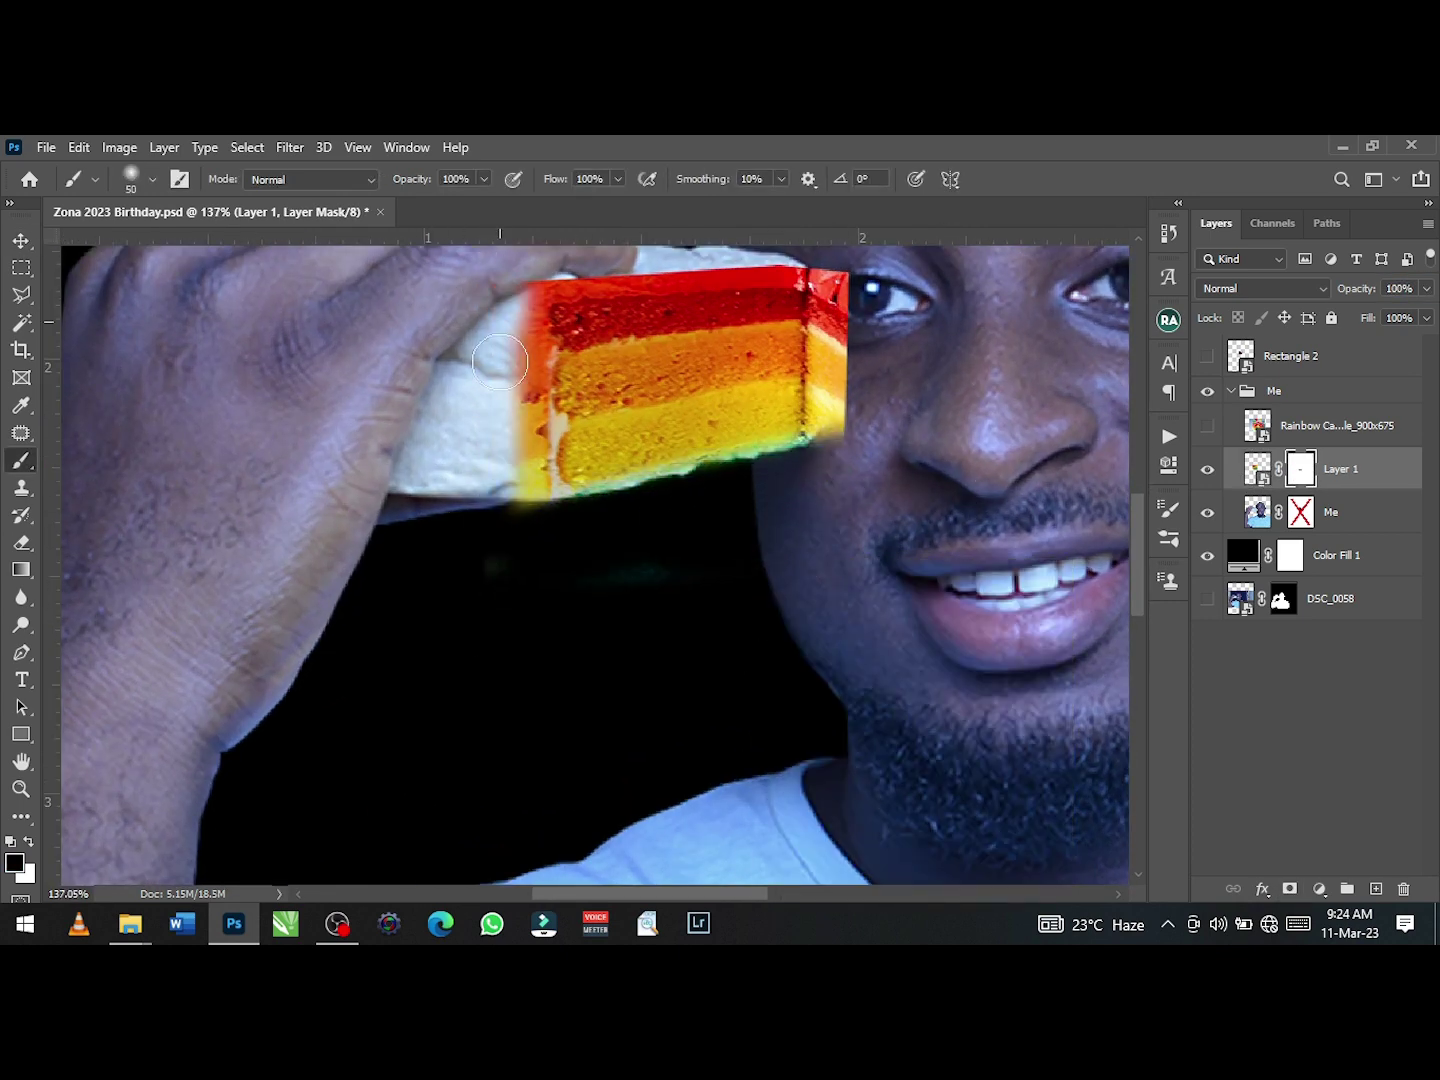
{"action": "scroll", "coordinate": [617, 595], "scroll_direction": "down", "scroll_amount": 5}
{"action": "scroll", "coordinate": [659, 476], "scroll_direction": "up", "scroll_amount": 6}
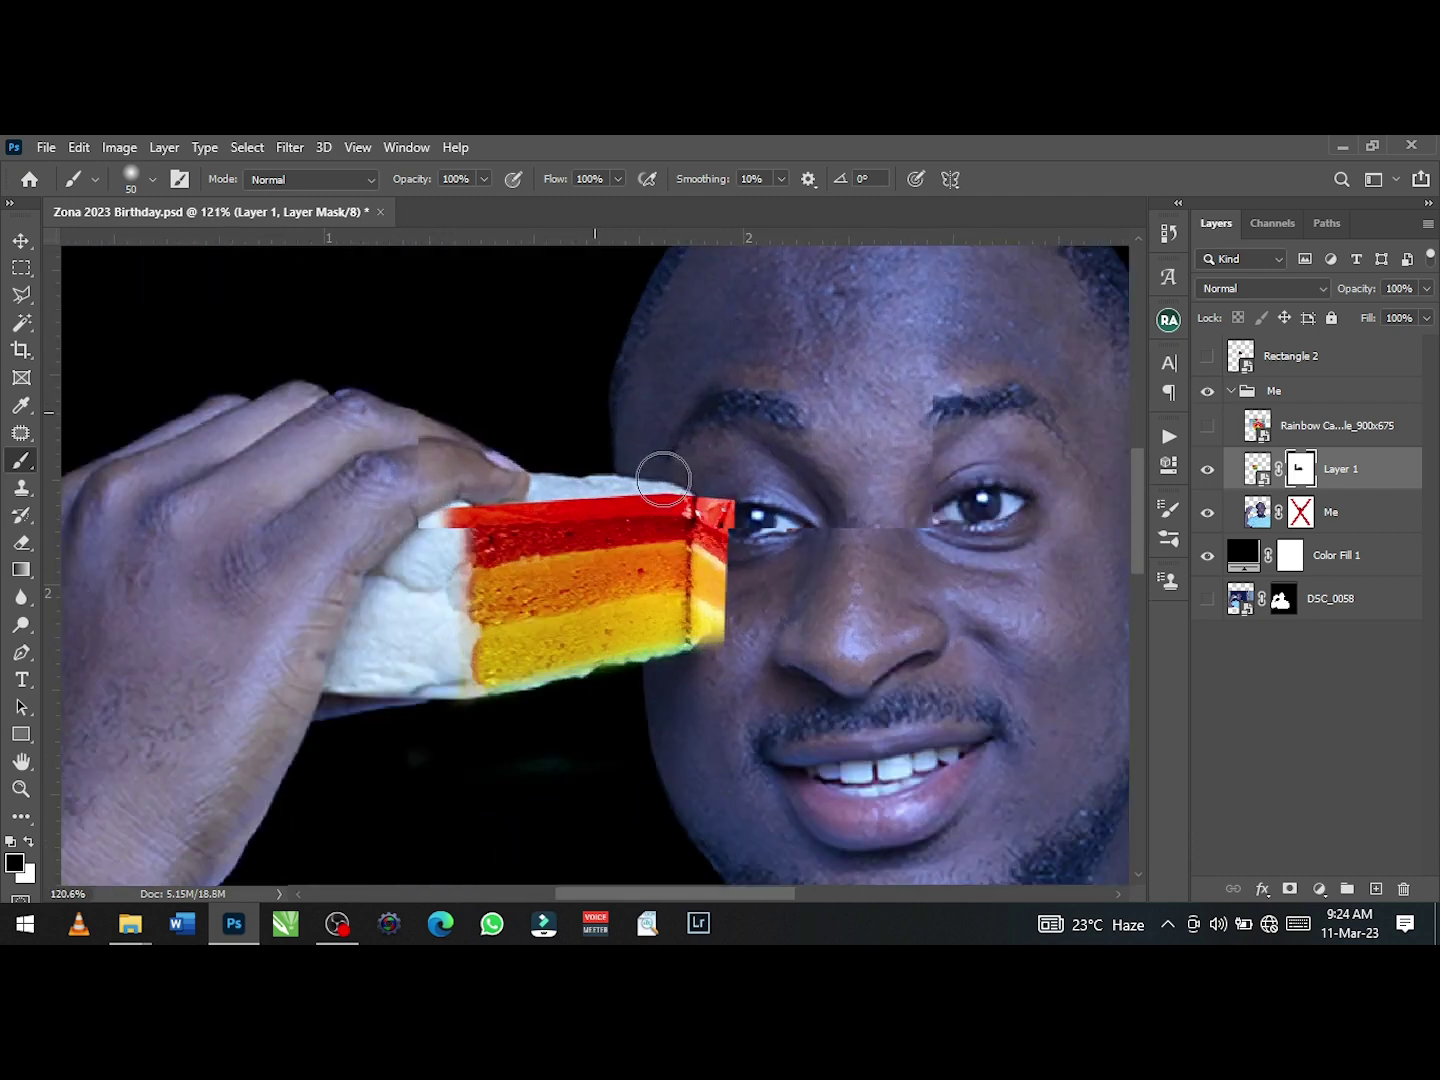
{"action": "key", "text": "bracketleft"}
{"action": "key", "text": "bracketleft"}
{"action": "key", "text": "bracketleft"}
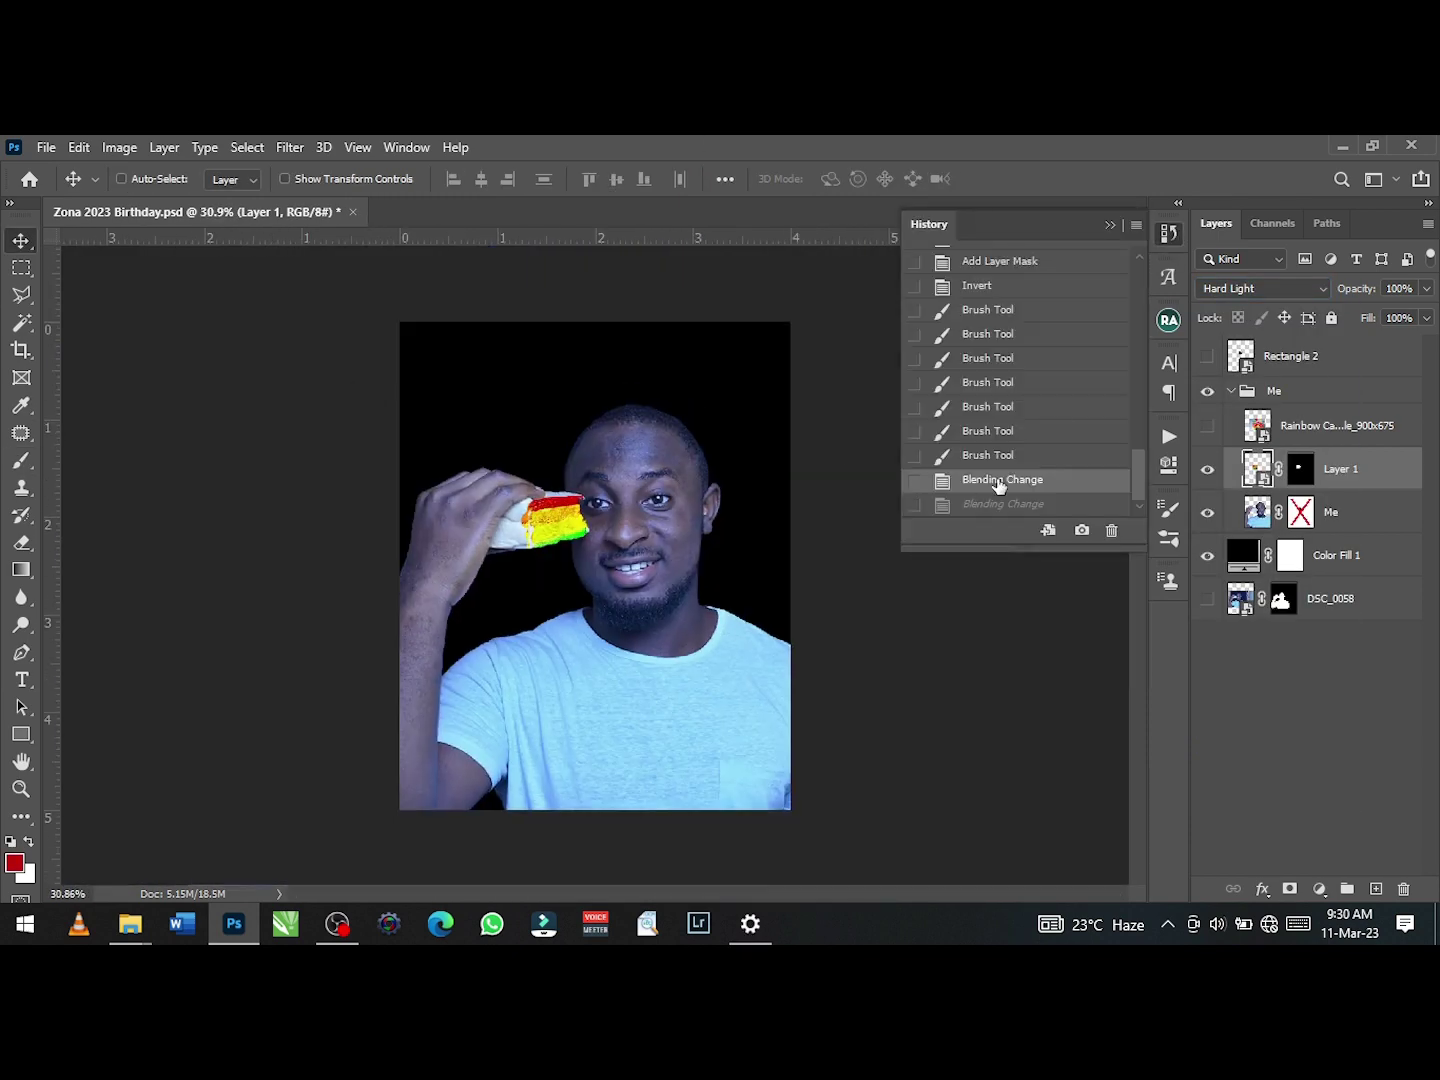
- Step back in History and set blend modes for the slice and its Multiply copy
{"action": "left_click", "coordinate": [1110, 225]}
{"action": "scroll", "coordinate": [475, 595], "scroll_direction": "up", "scroll_amount": 5}
{"action": "left_click", "coordinate": [1262, 288]}
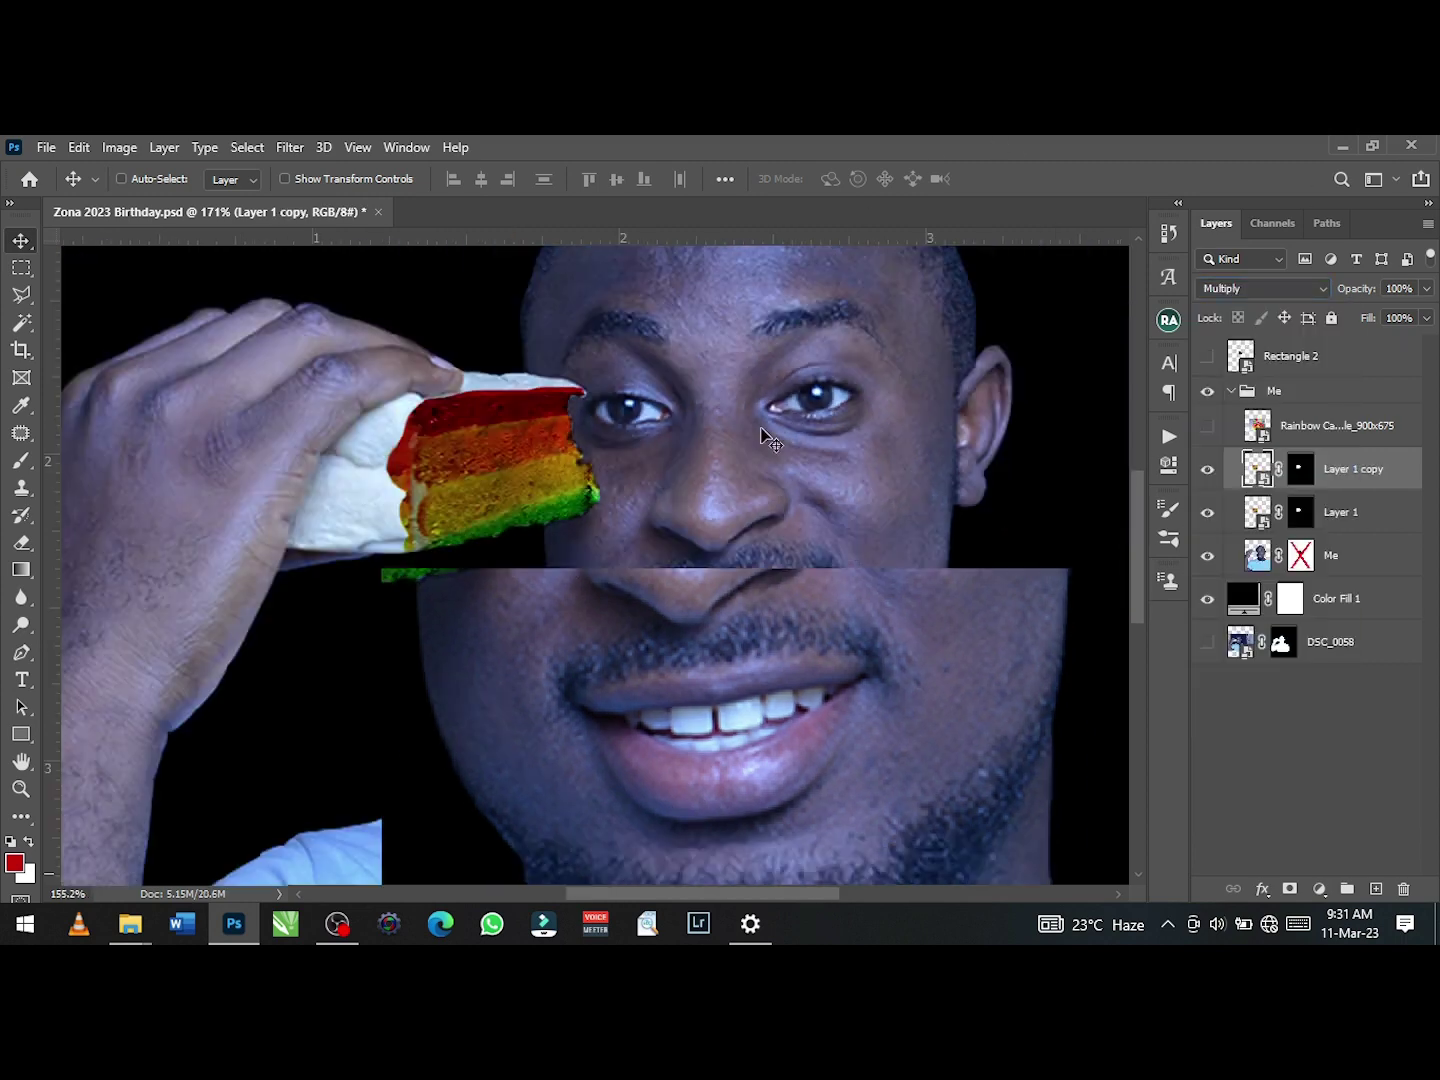
{"action": "key", "text": "ctrl+0"}
{"action": "left_click", "coordinate": [1284, 290]}
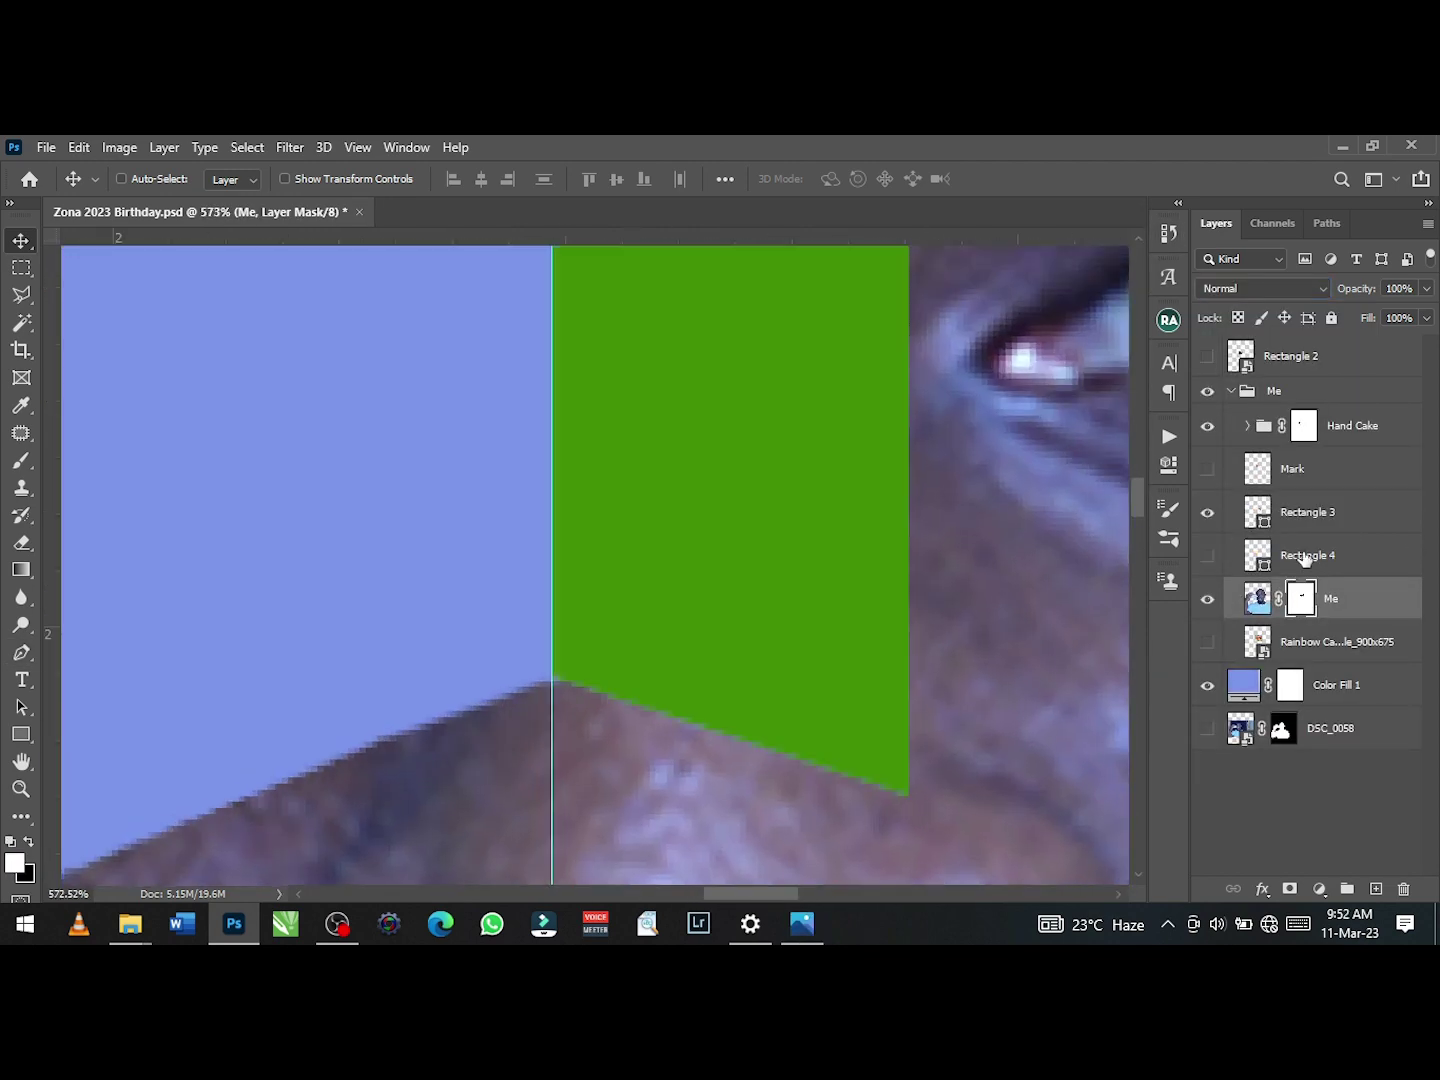
- Delete the Rectangle 4 and Mark layers and hide Rectangle 3
{"action": "left_click", "coordinate": [1262, 555]}
{"action": "key", "text": "Delete"}
{"action": "left_click", "coordinate": [1293, 478]}
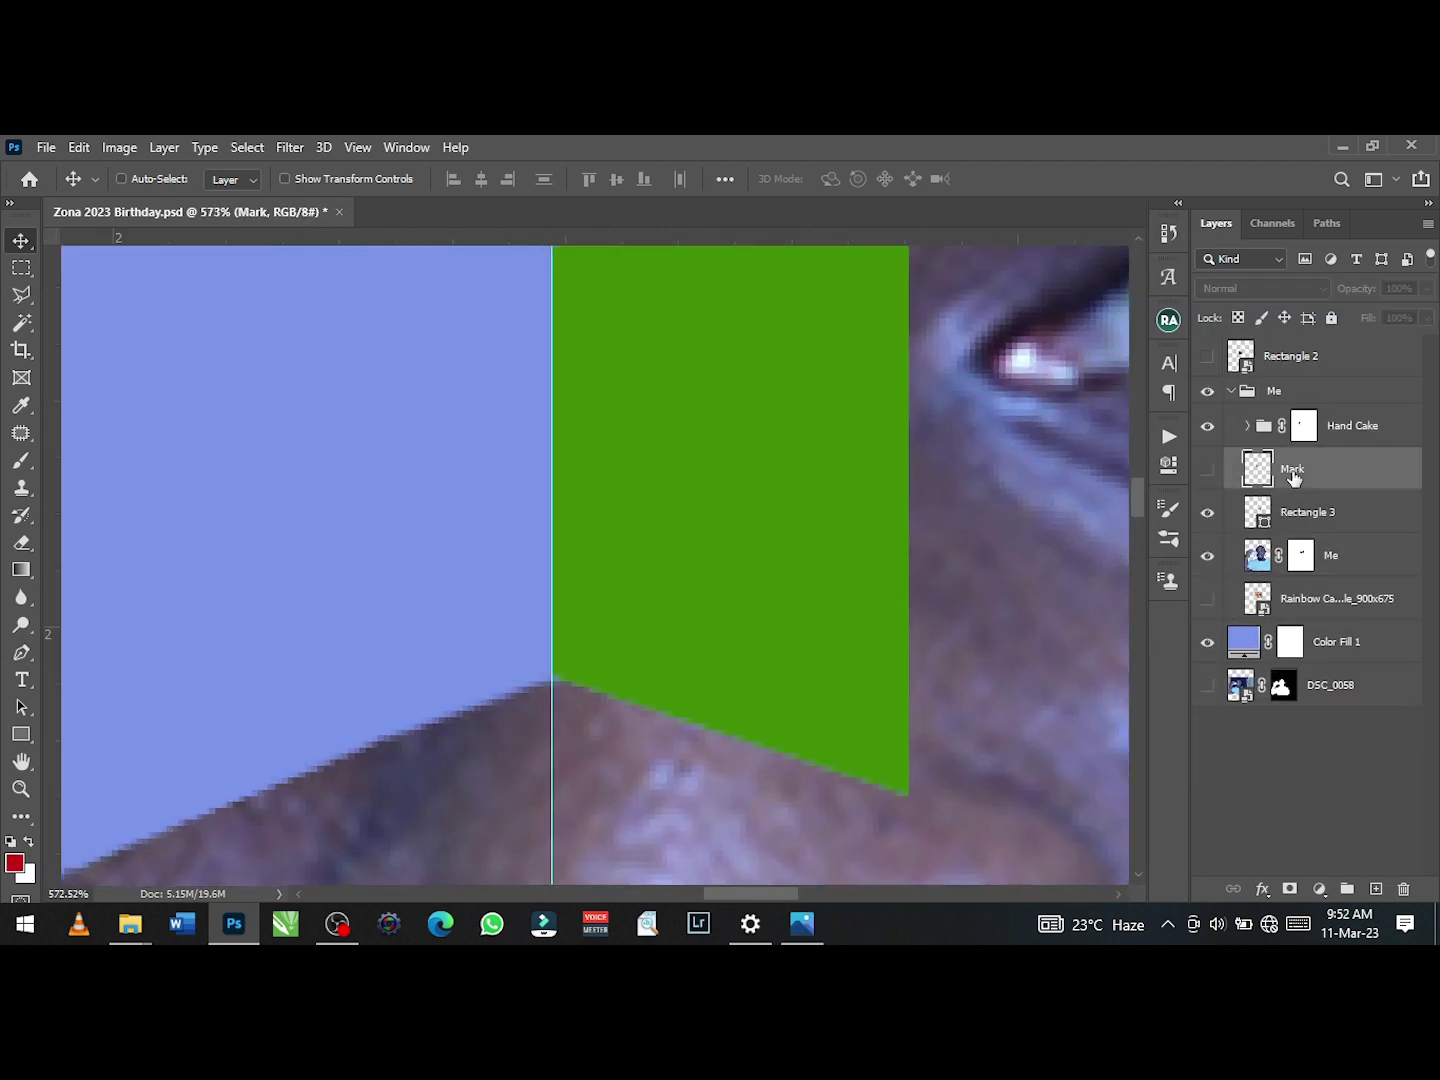
{"action": "key", "text": "Delete"}
{"action": "scroll", "coordinate": [475, 552], "scroll_direction": "up", "scroll_amount": 3}
{"action": "scroll", "coordinate": [578, 553], "scroll_direction": "down", "scroll_amount": 5}
{"action": "left_click", "coordinate": [1208, 471]}
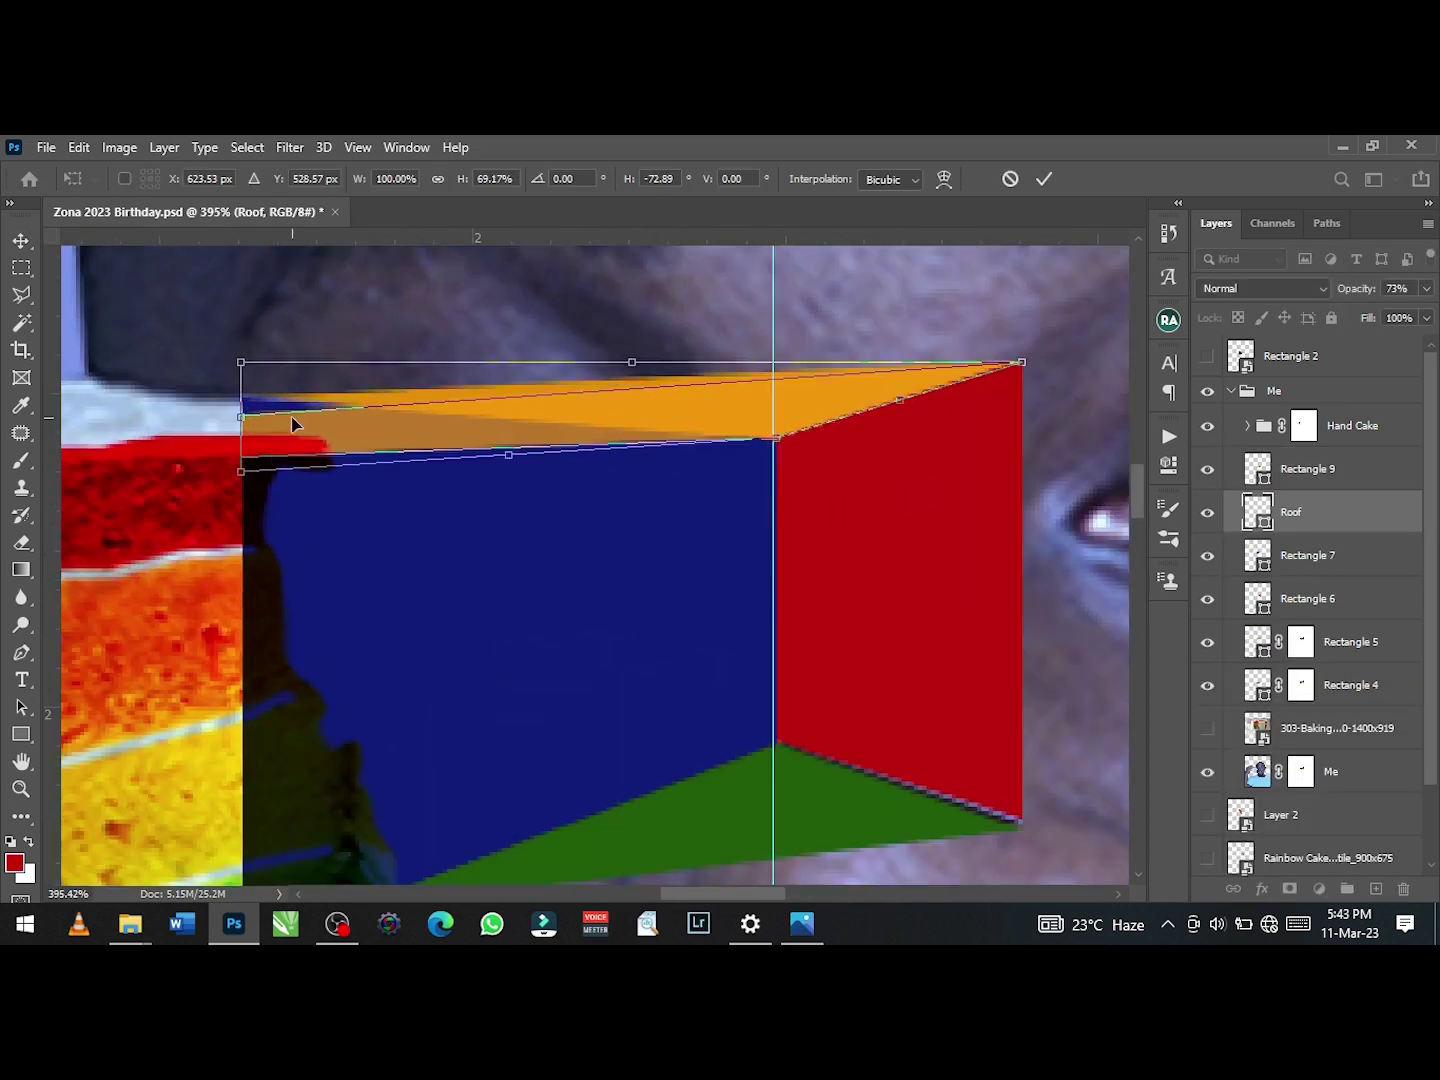
- Pull the Roof plane's top-left corner into place
{"action": "scroll", "coordinate": [248, 447], "scroll_direction": "up", "scroll_amount": 2}
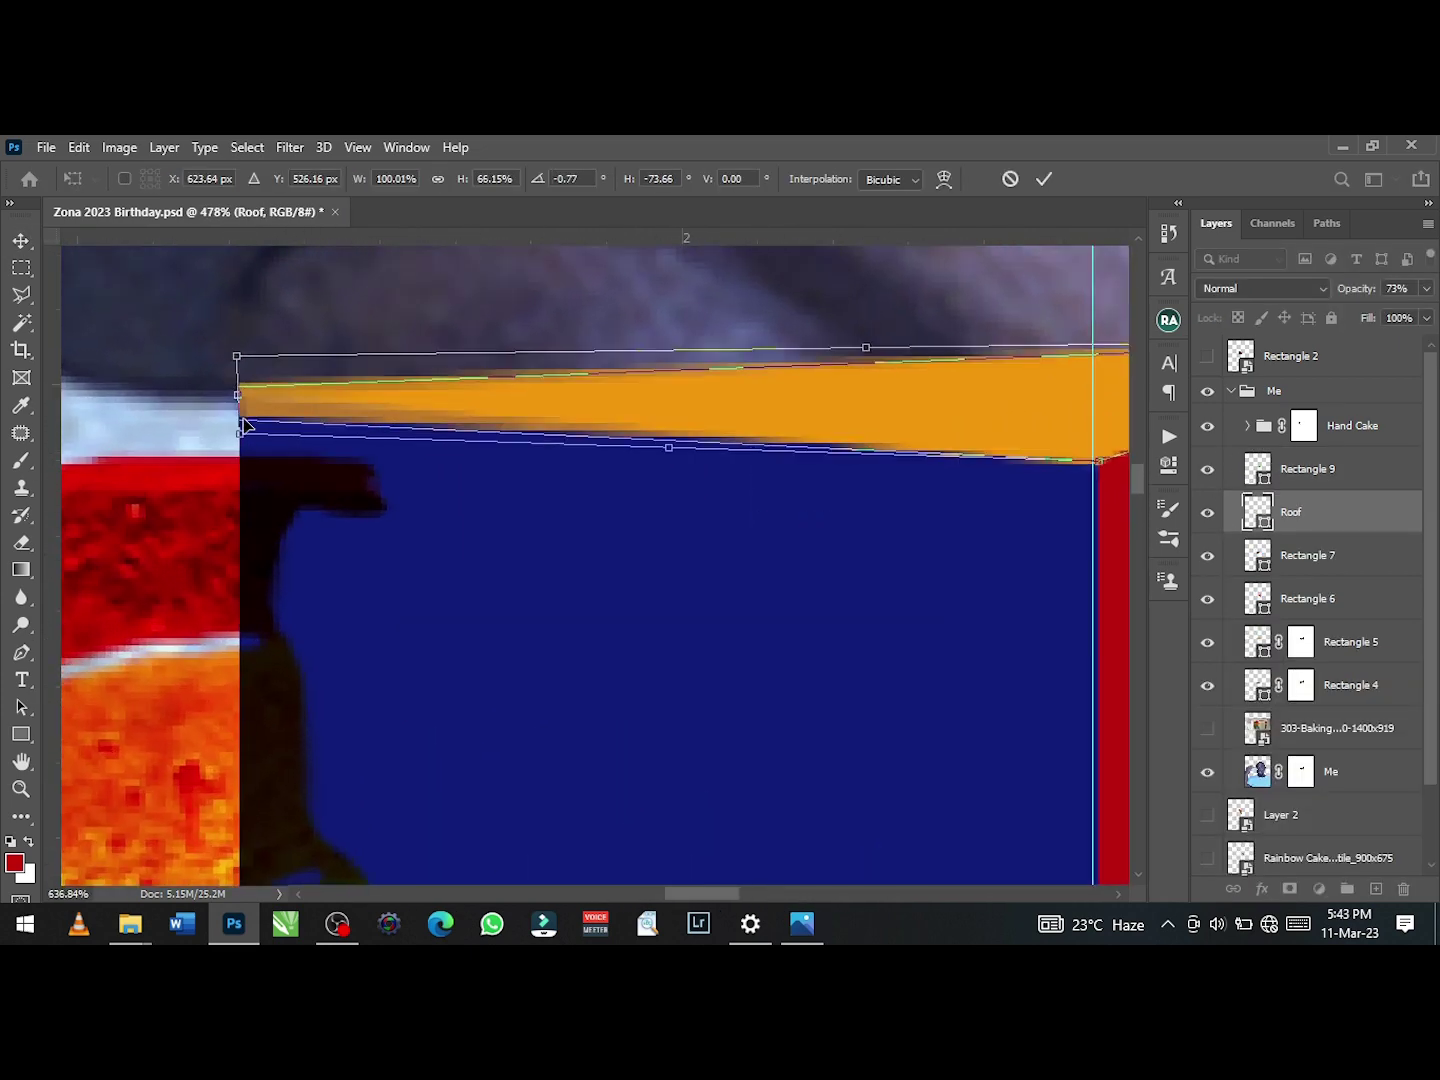
{"action": "left_click_drag", "start_coordinate": [241, 362], "coordinate": [274, 344]}
{"action": "scroll", "coordinate": [1022, 273], "scroll_direction": "down", "scroll_amount": 4}
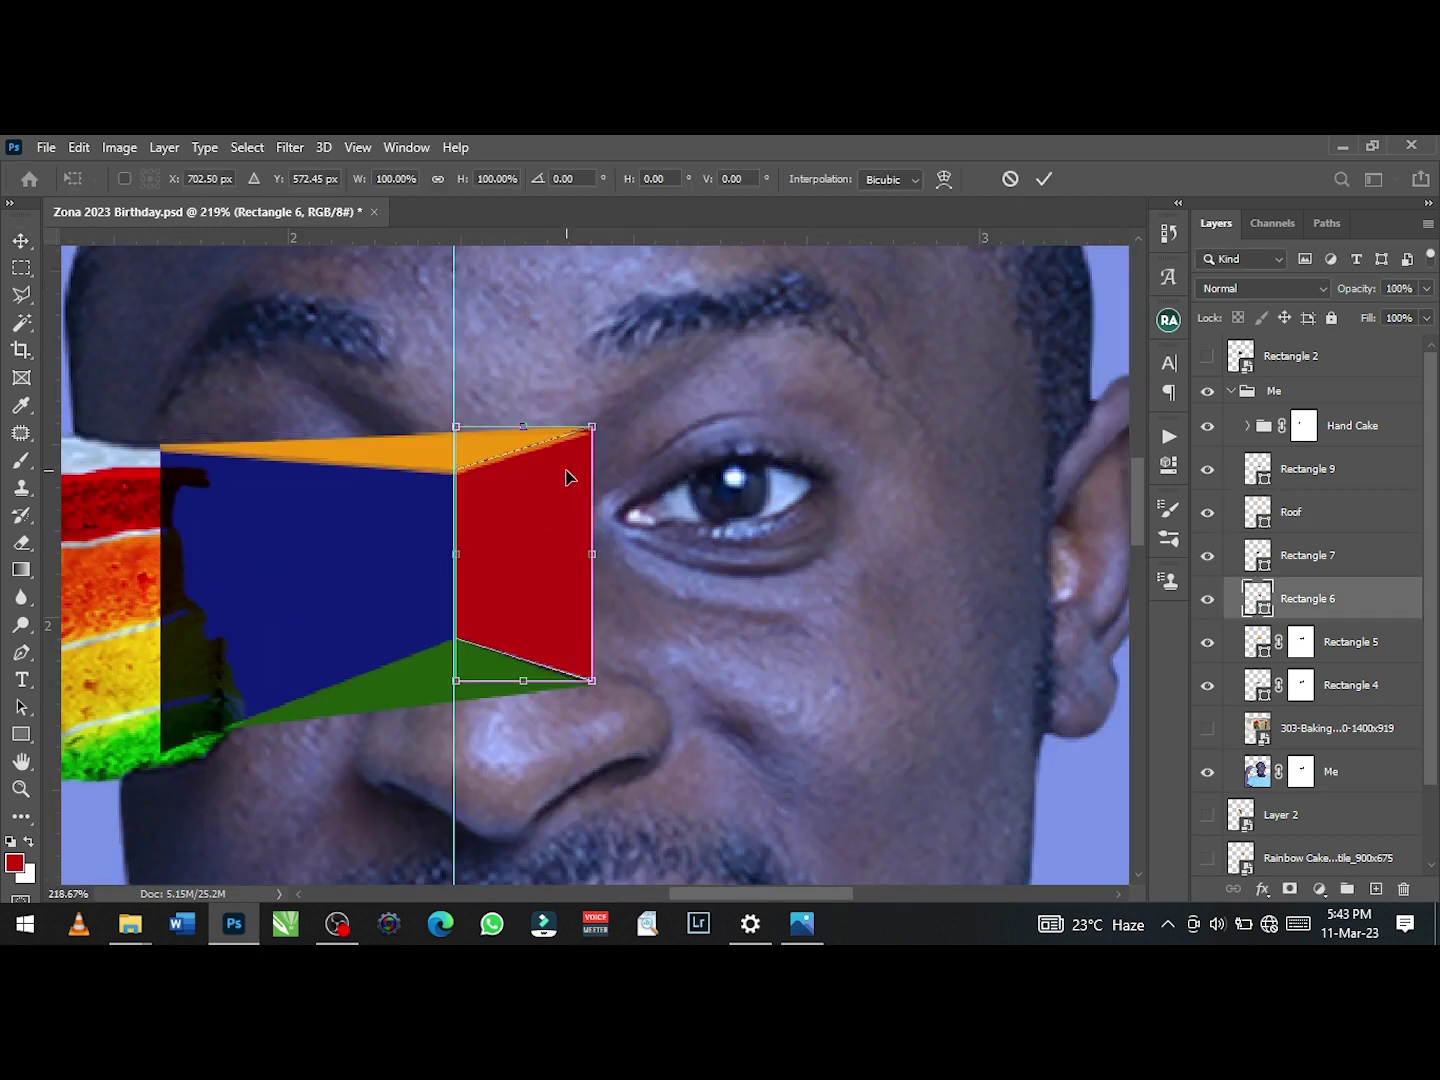
{"action": "left_click", "coordinate": [1332, 522]}
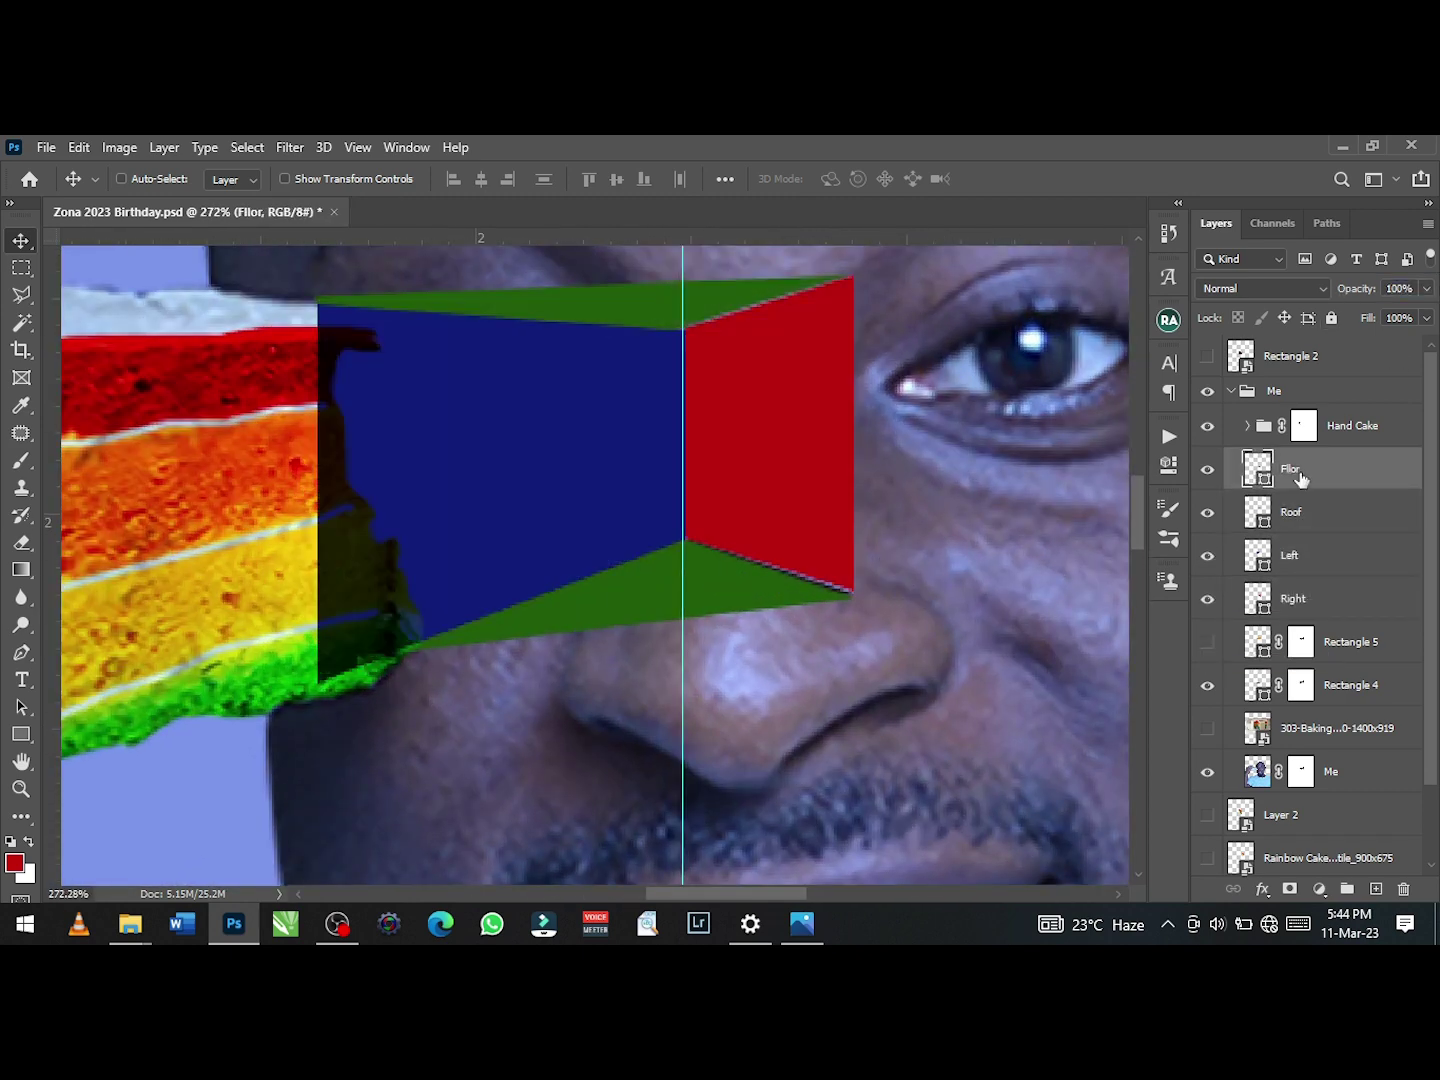
- Move Flor below Right and distort the floor plane into perspective
{"action": "left_click_drag", "start_coordinate": [1330, 622], "coordinate": [1329, 620]}
{"action": "key", "text": "ctrl+t"}
{"action": "right_click", "coordinate": [932, 234]}
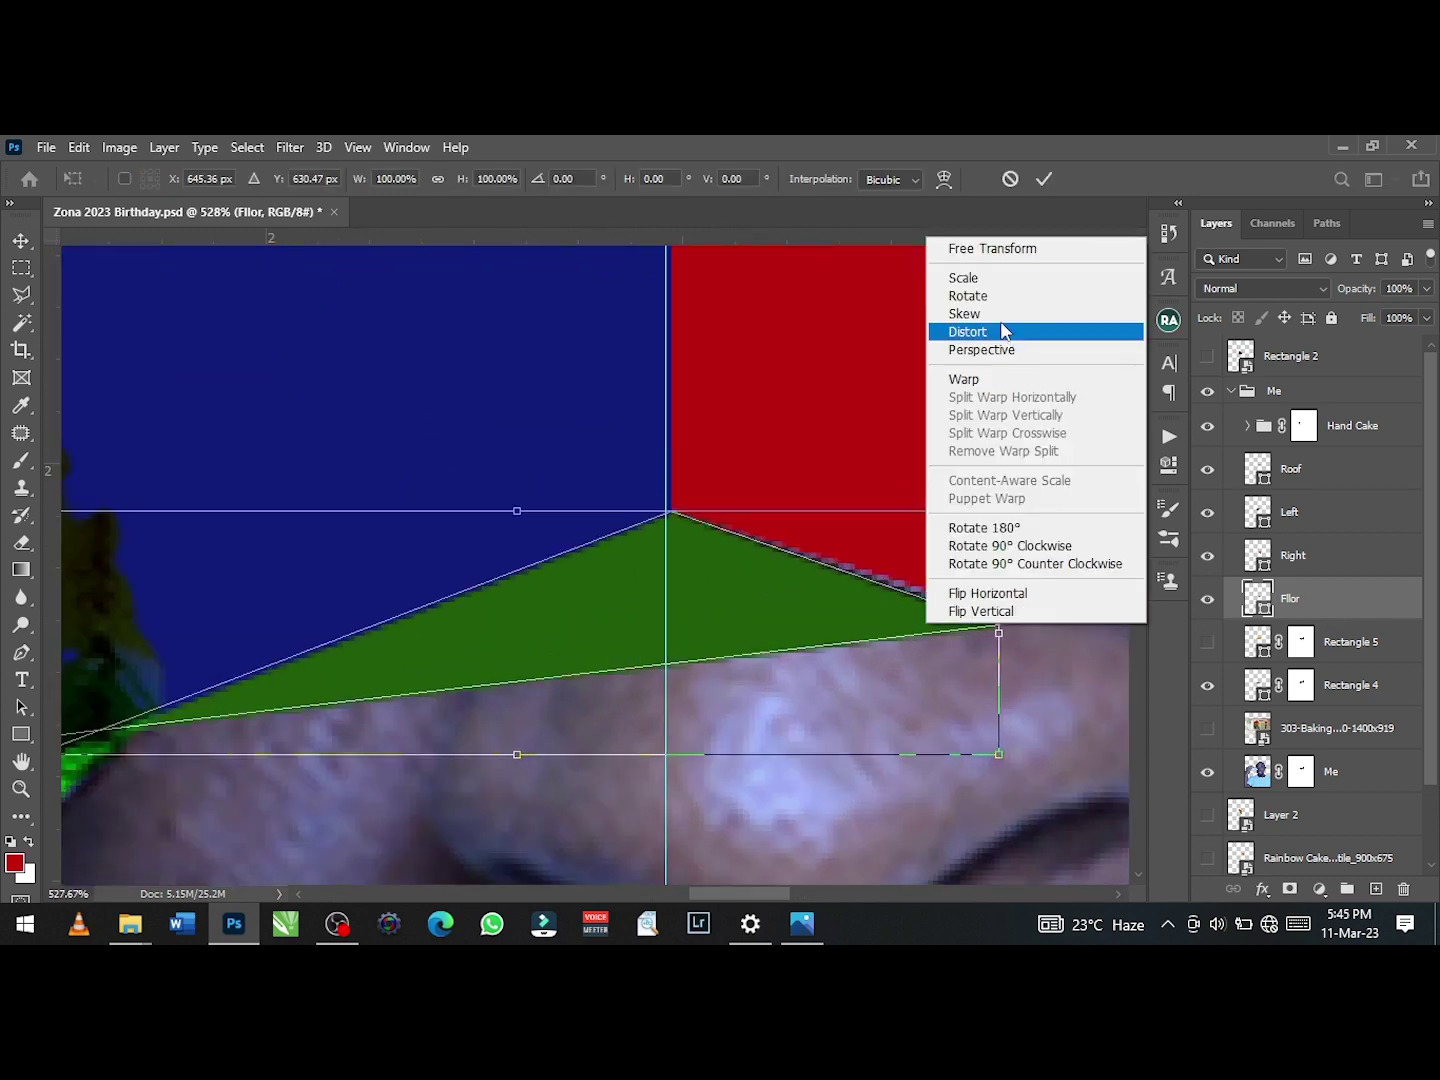
{"action": "left_click", "coordinate": [1004, 329]}
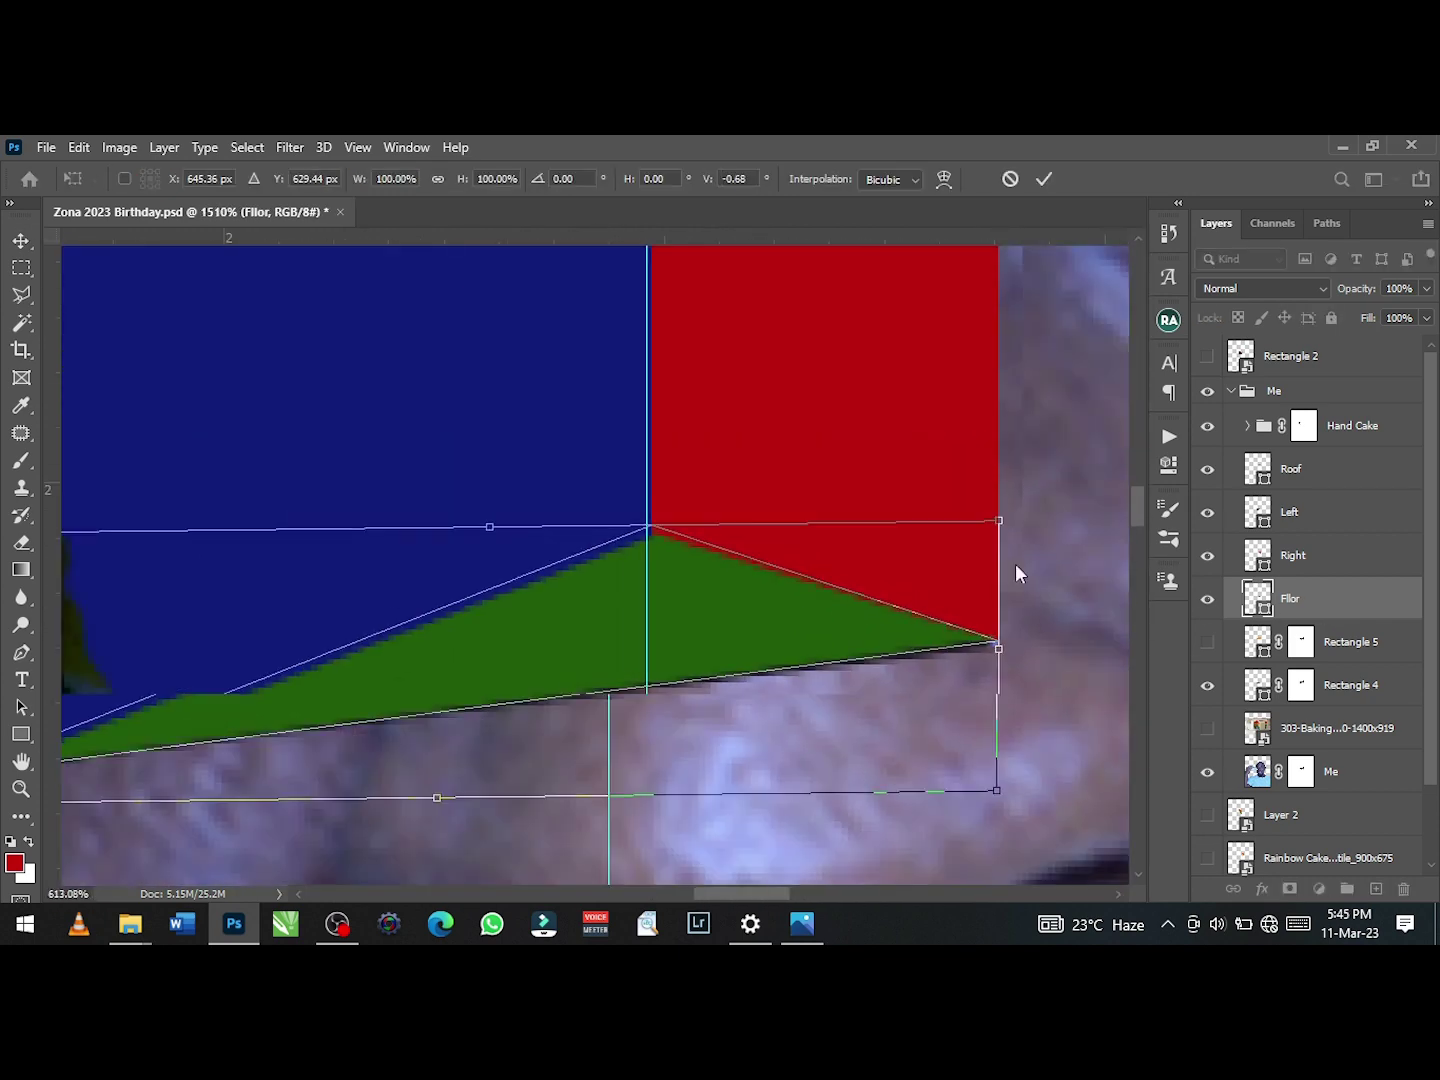
{"action": "key", "text": "Return"}
{"action": "scroll", "coordinate": [914, 718], "scroll_direction": "down", "scroll_amount": 5}
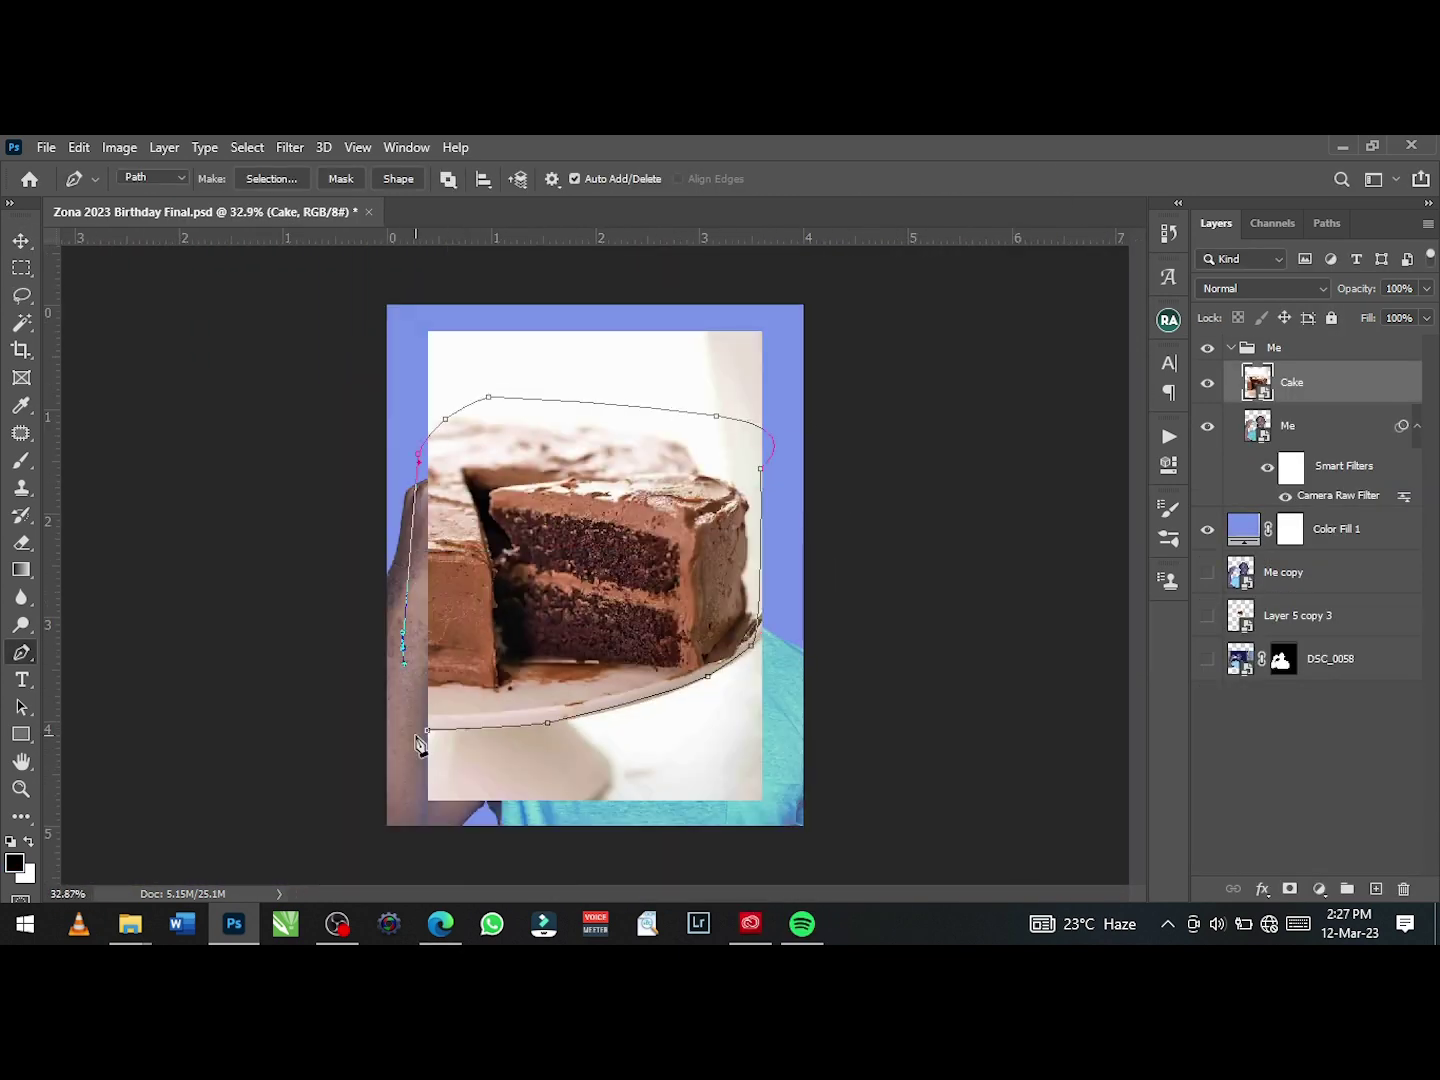
- Load the cake outline path as a selection and move the Cake layer below Color Fill 1
{"action": "key", "text": "ctrl+Return"}
{"action": "left_click_drag", "start_coordinate": [1301, 383], "coordinate": [1300, 560]}
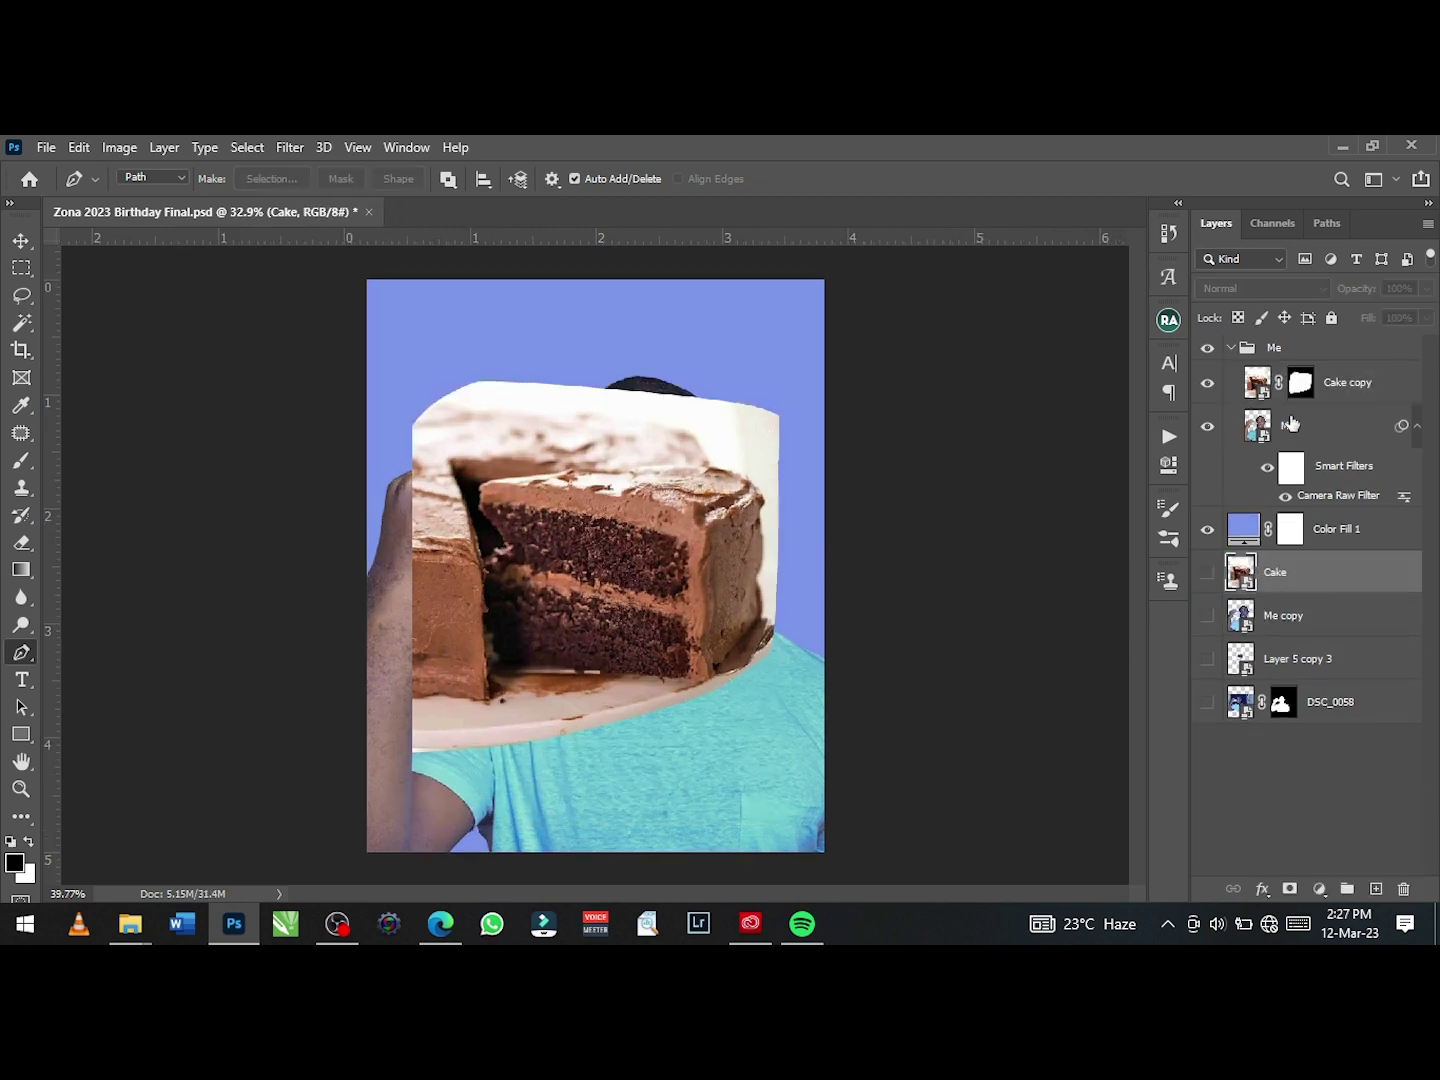
{"action": "scroll", "coordinate": [530, 585], "scroll_direction": "up", "scroll_amount": 2}
{"action": "scroll", "coordinate": [690, 420], "scroll_direction": "up", "scroll_amount": 1}
{"action": "scroll", "coordinate": [401, 401], "scroll_direction": "down", "scroll_amount": 3}
- Move the Cake copy over the man's face and lower its opacity to 38%
{"action": "key", "text": "v"}
{"action": "scroll", "coordinate": [552, 565], "scroll_direction": "up", "scroll_amount": 2}
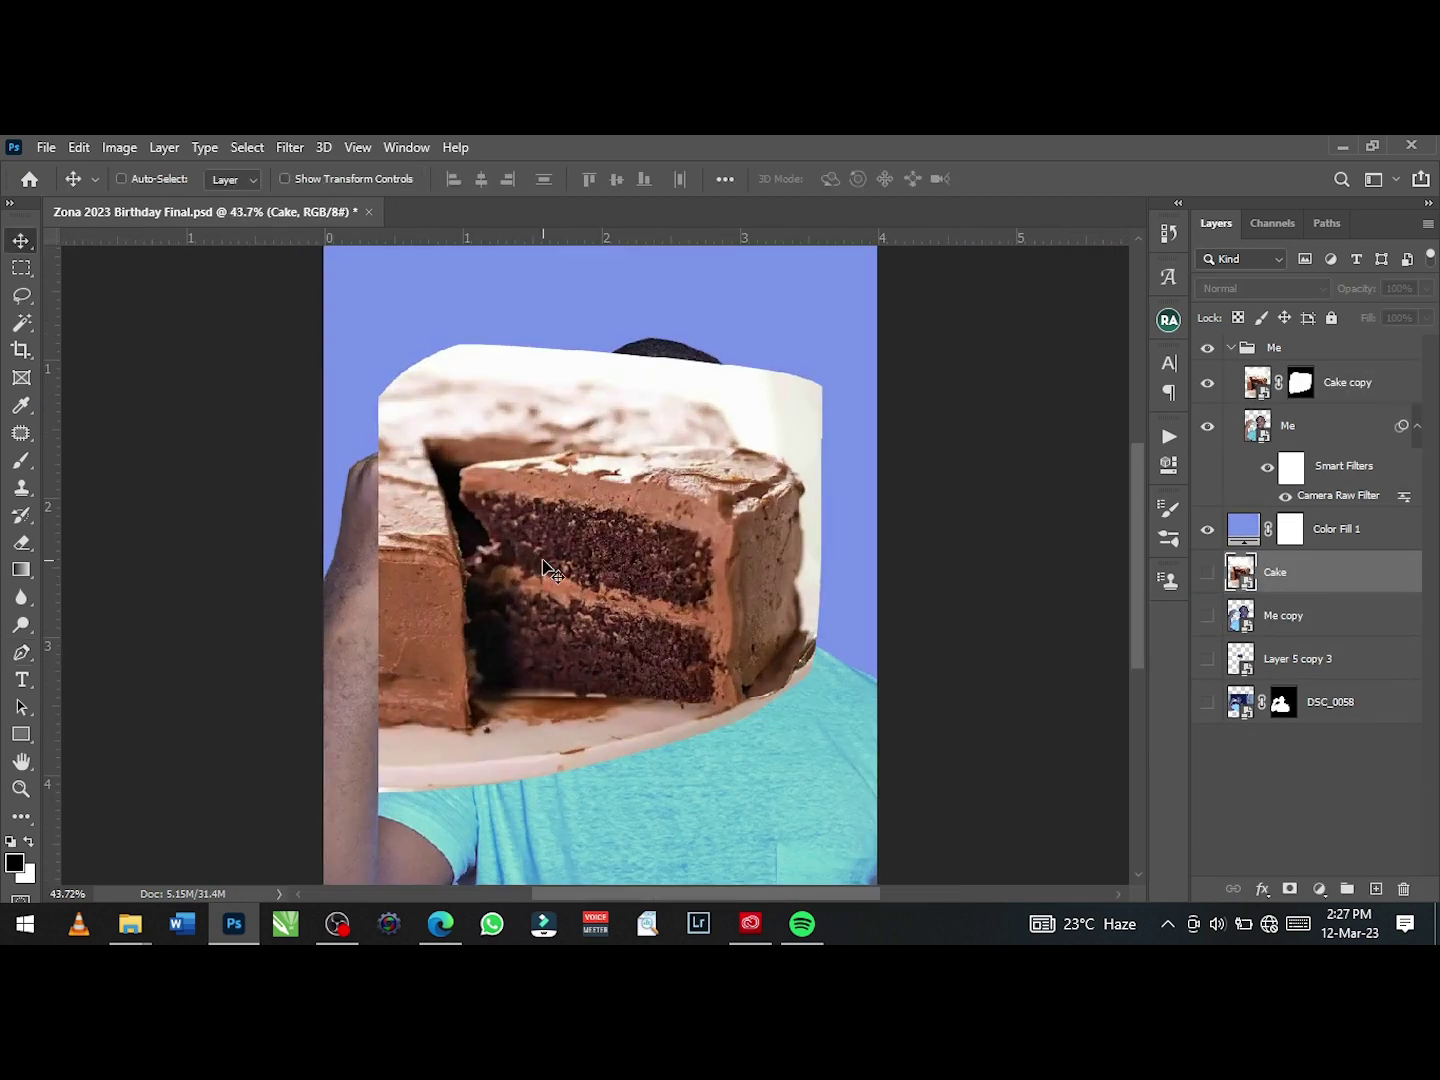
{"action": "scroll", "coordinate": [599, 568], "scroll_direction": "down", "scroll_amount": 3}
{"action": "left_click", "coordinate": [598, 569], "text": "ctrl"}
{"action": "left_click_drag", "start_coordinate": [598, 568], "coordinate": [662, 499]}
{"action": "scroll", "coordinate": [661, 499], "scroll_direction": "up", "scroll_amount": 1}
{"action": "key", "text": "3"}
{"action": "key", "text": "8"}
- Flip the cake piece horizontally, then shrink and skew it so its right edge rises
{"action": "key", "text": "ctrl+t"}
{"action": "right_click", "coordinate": [730, 473]}
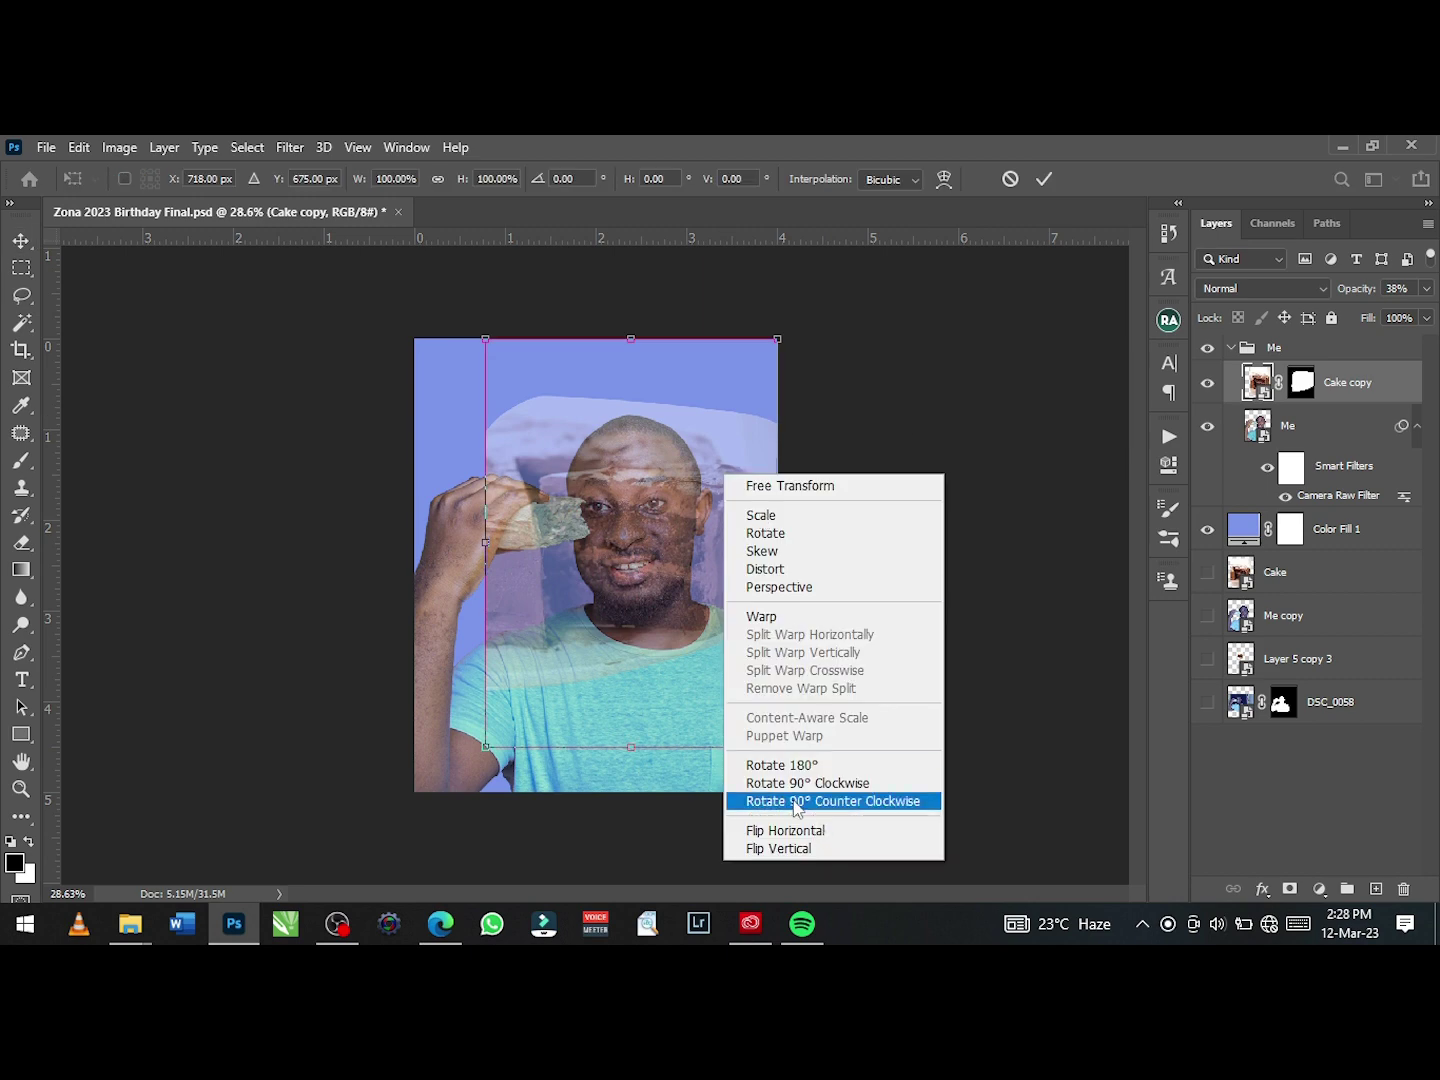
{"action": "left_click", "coordinate": [775, 829]}
{"action": "key", "text": "Return"}
{"action": "key", "text": "0"}
{"action": "mouse_move", "coordinate": [703, 562]}
{"action": "left_mouse_down"}
{"action": "mouse_move", "coordinate": [659, 611]}
{"action": "mouse_move", "coordinate": [620, 560]}
{"action": "left_mouse_up"}
{"action": "scroll", "coordinate": [661, 520], "scroll_direction": "up", "scroll_amount": 2}
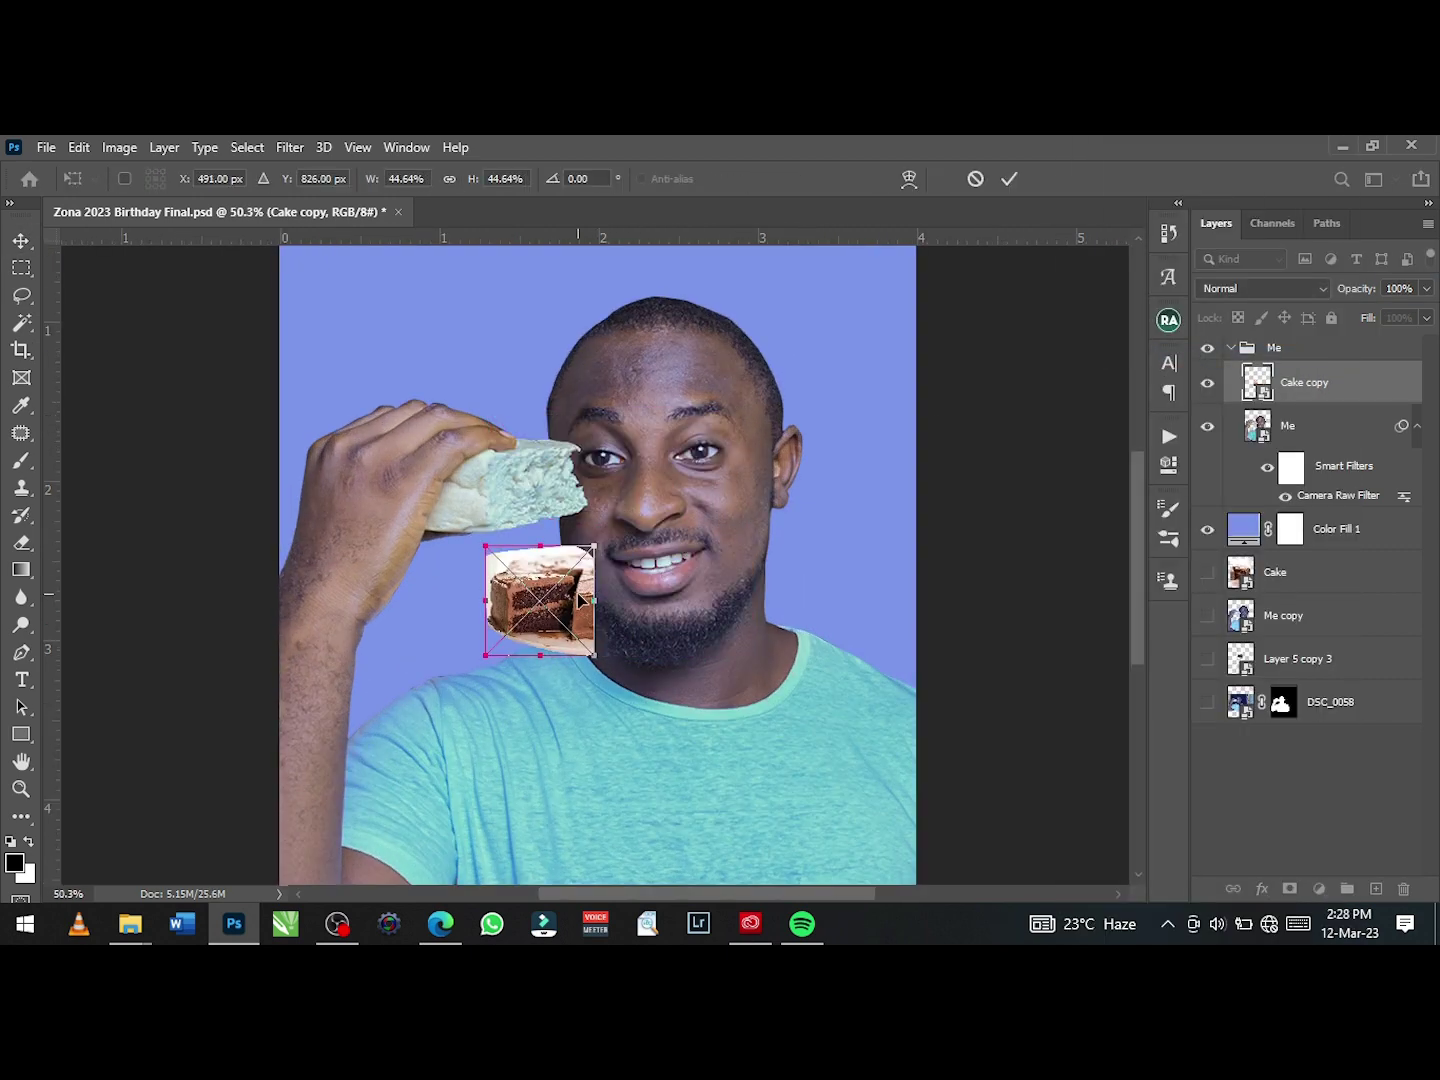
{"action": "scroll", "coordinate": [600, 561], "scroll_direction": "up", "scroll_amount": 1}
{"action": "scroll", "coordinate": [666, 489], "scroll_direction": "up", "scroll_amount": 1}
{"action": "left_click_drag", "start_coordinate": [662, 481], "coordinate": [661, 473]}
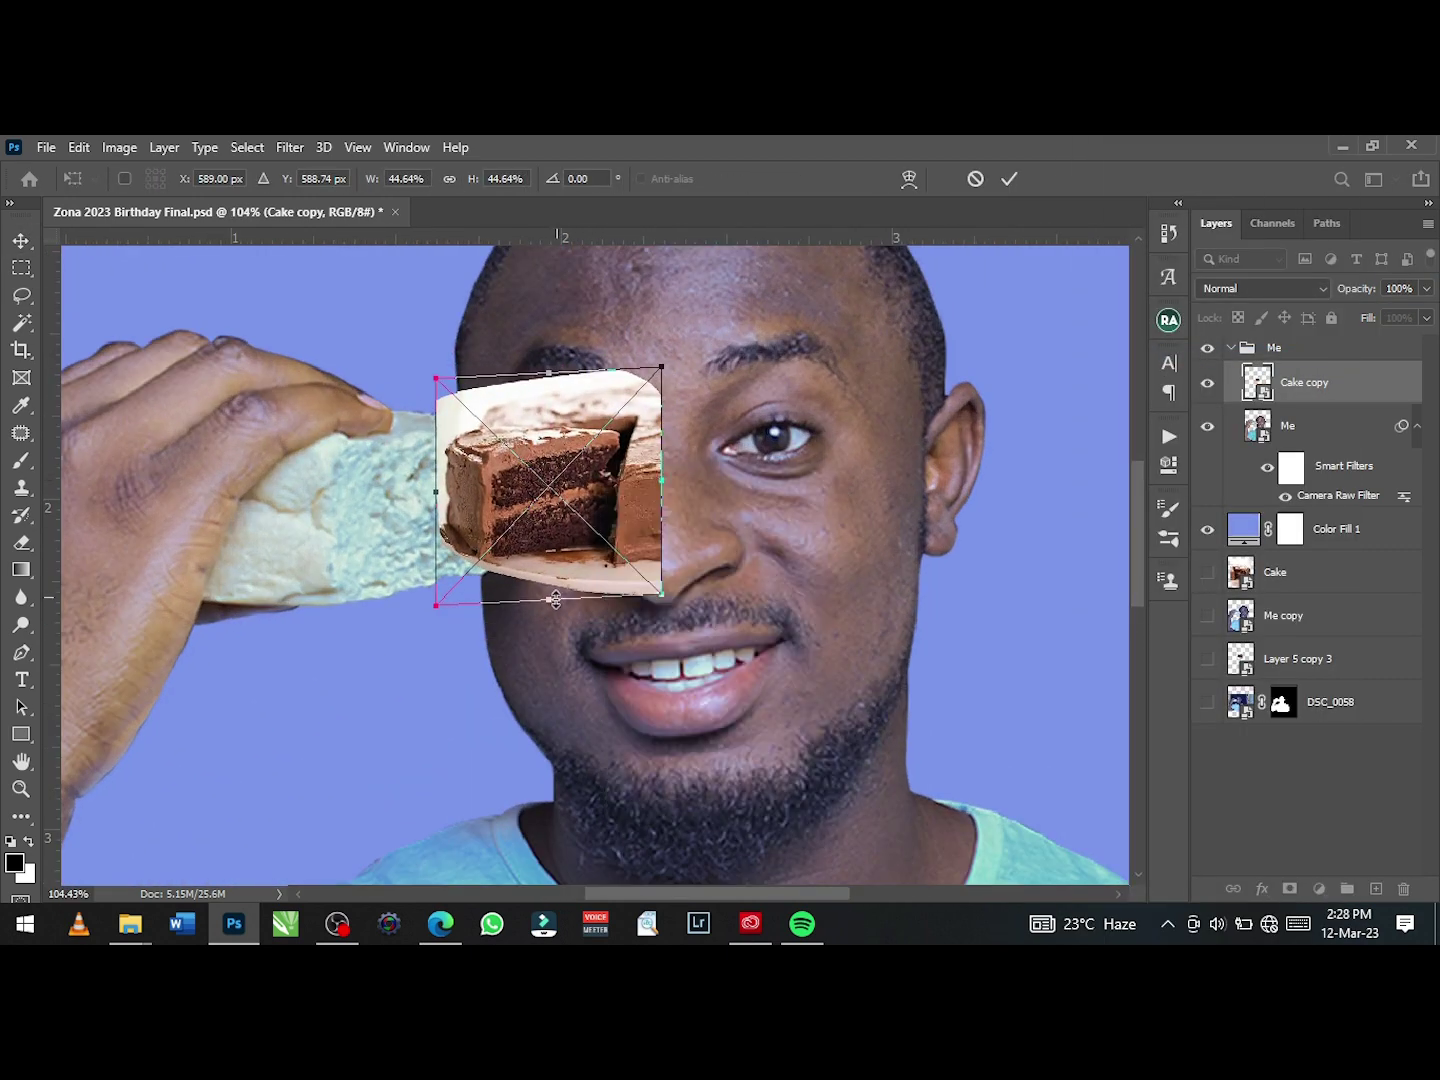
{"action": "left_click", "coordinate": [1007, 182]}
- Enlarge the cake piece over the eye and add a layer mask to it
{"action": "scroll", "coordinate": [700, 481], "scroll_direction": "down", "scroll_amount": 1}
{"action": "scroll", "coordinate": [700, 480], "scroll_direction": "up", "scroll_amount": 1}
{"action": "key", "text": "ctrl+t"}
{"action": "left_click_drag", "start_coordinate": [699, 554], "coordinate": [700, 585]}
{"action": "key", "text": "Return"}
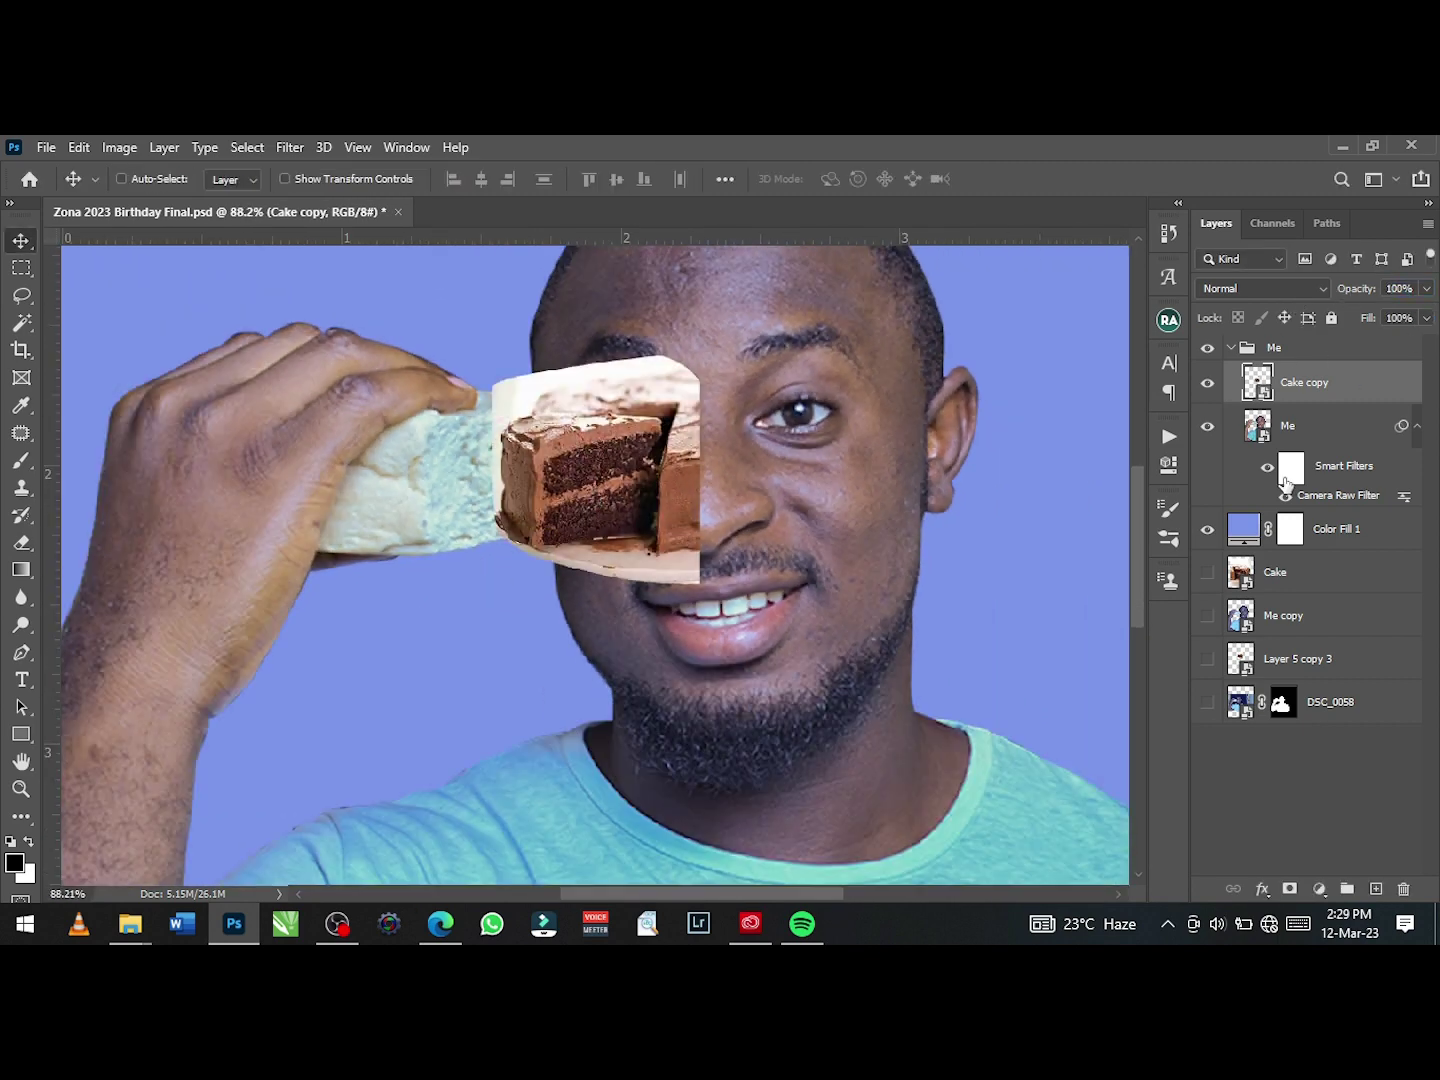
{"action": "left_click", "coordinate": [1291, 889]}
{"action": "key", "text": "b"}
{"action": "scroll", "coordinate": [709, 342], "scroll_direction": "up", "scroll_amount": 1}
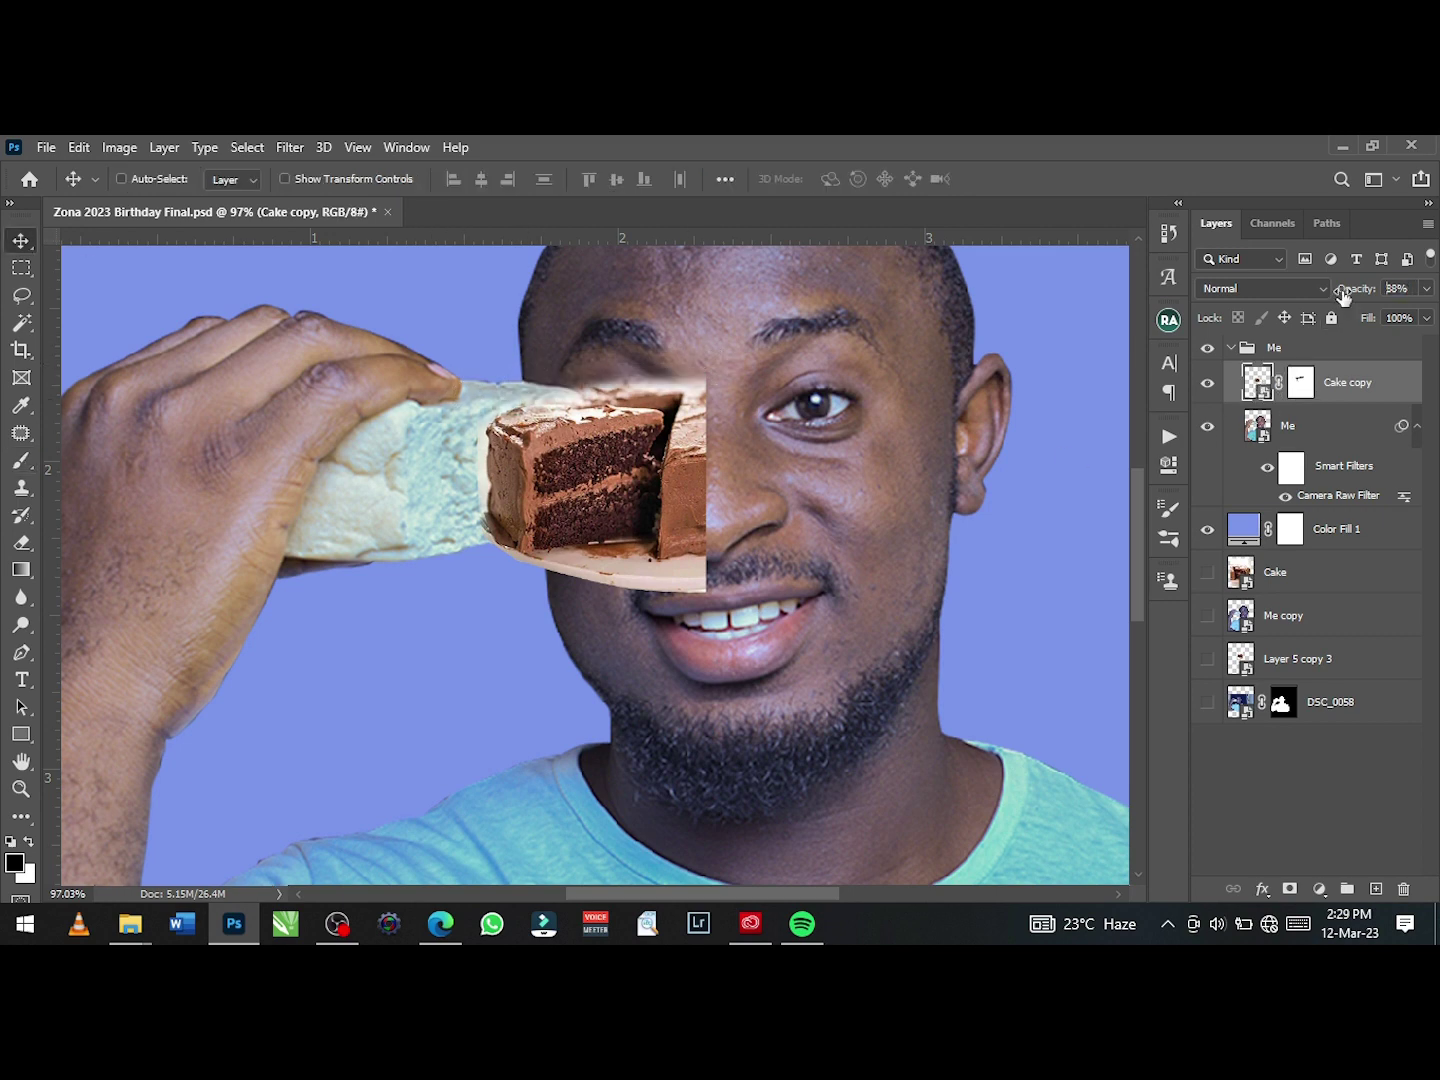
- Stretch the cake piece taller and slightly wider over the eye, then restore its opacity
{"action": "left_click_drag", "start_coordinate": [1344, 294], "coordinate": [1279, 289]}
{"action": "scroll", "coordinate": [706, 409], "scroll_direction": "up", "scroll_amount": 2}
{"action": "key", "text": "ctrl+t"}
{"action": "left_click_drag", "start_coordinate": [707, 408], "coordinate": [672, 530]}
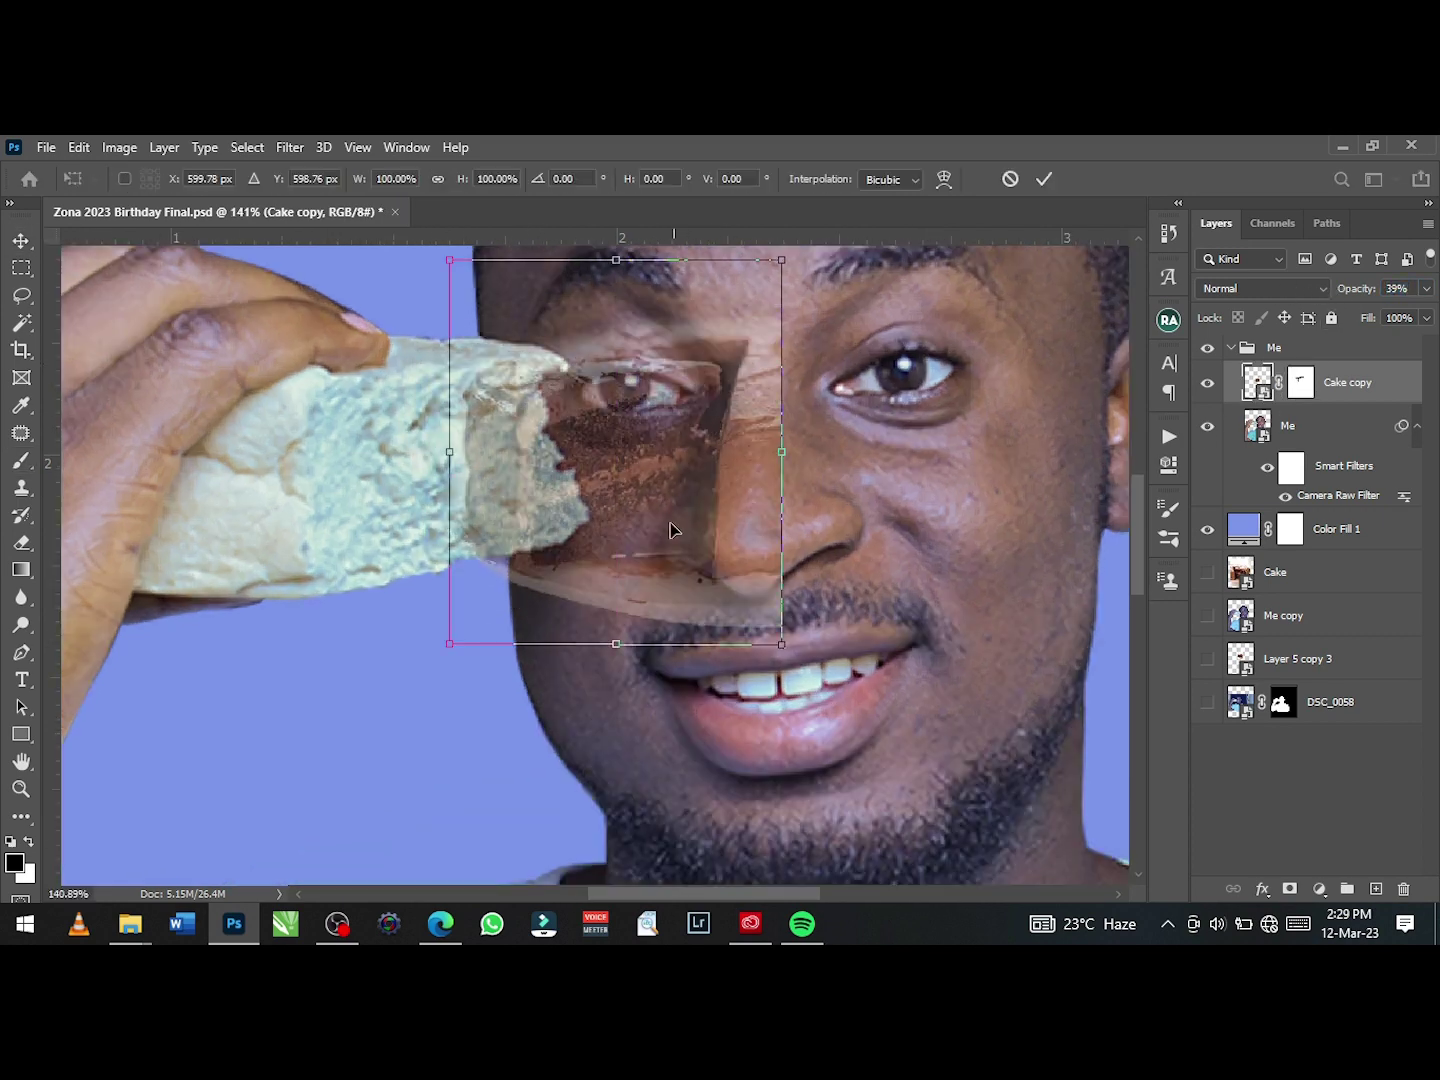
{"action": "left_click_drag", "start_coordinate": [615, 259], "coordinate": [612, 240]}
{"action": "left_click_drag", "start_coordinate": [449, 458], "coordinate": [432, 458]}
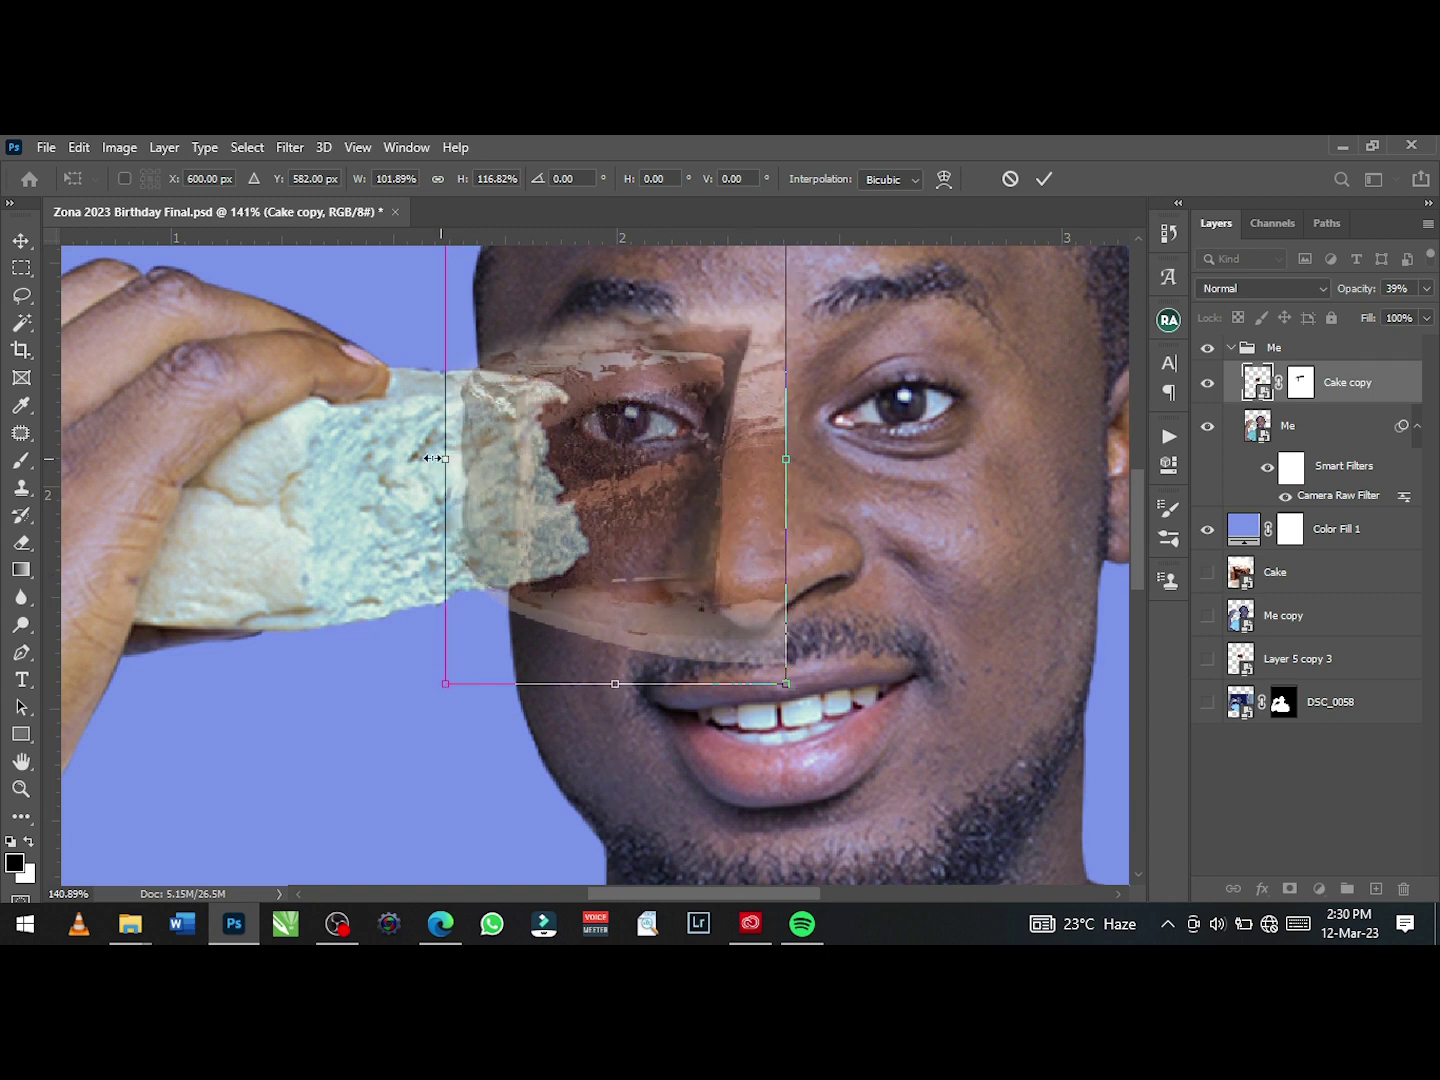
{"action": "left_click", "coordinate": [1043, 177]}
{"action": "left_click", "coordinate": [1402, 288]}
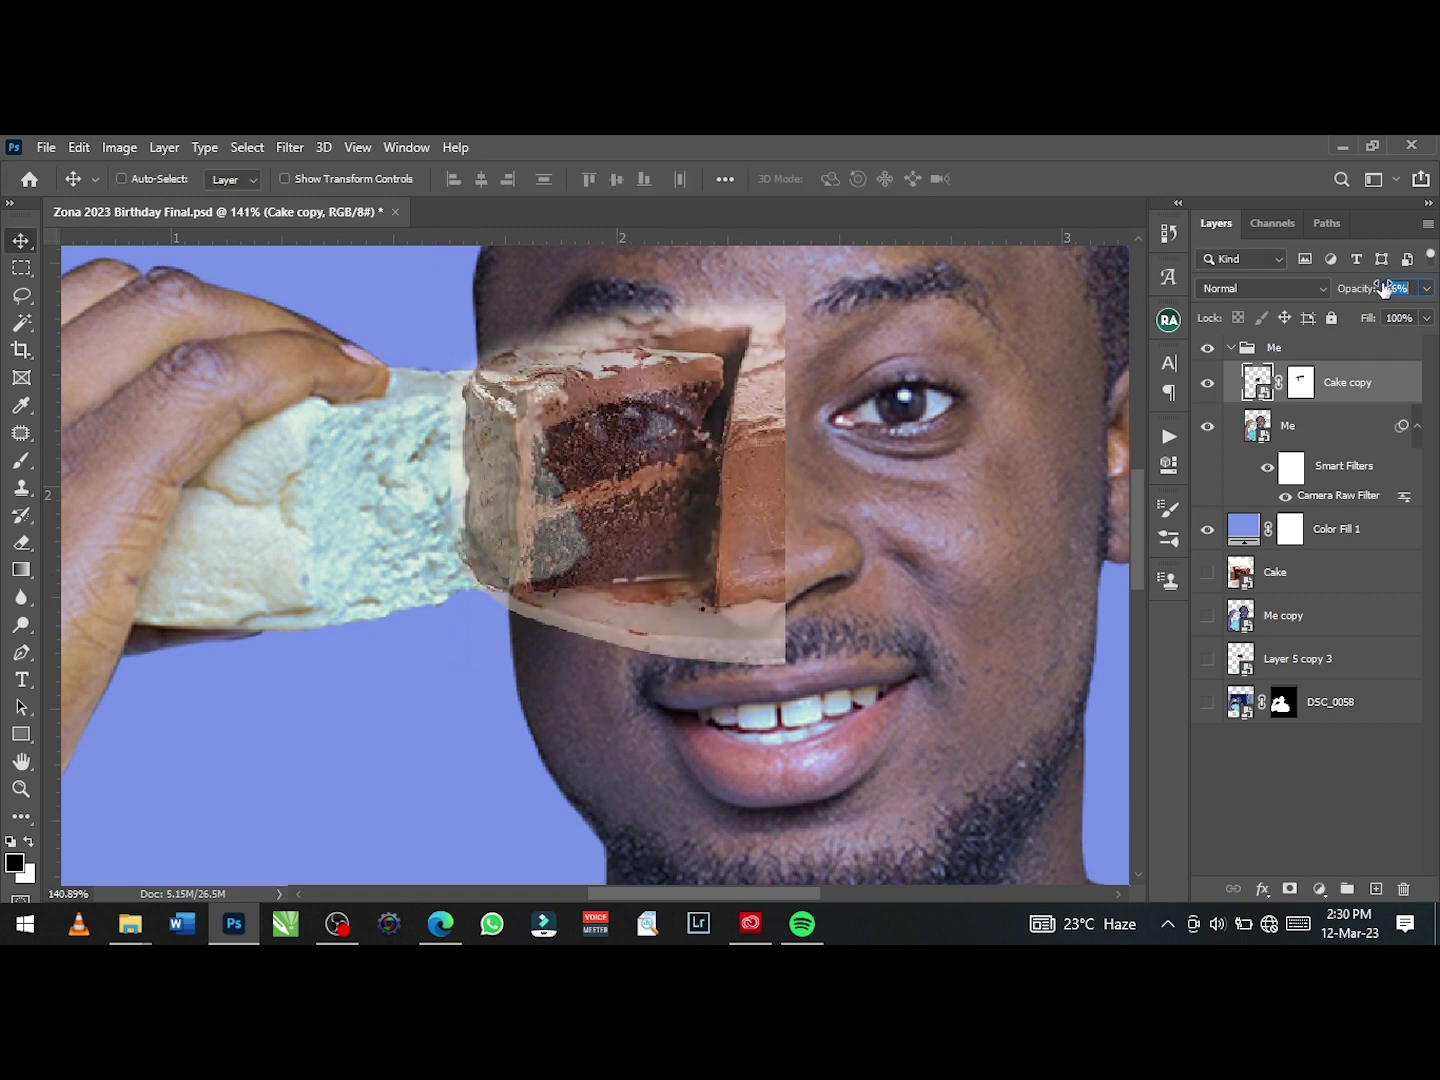
- Trace the plate edge with a Pen path on the Cake copy mask
{"action": "left_click", "coordinate": [1300, 382]}
{"action": "scroll", "coordinate": [476, 626], "scroll_direction": "up", "scroll_amount": 1}
{"action": "key", "text": "p"}
{"action": "scroll", "coordinate": [476, 625], "scroll_direction": "up", "scroll_amount": 3}
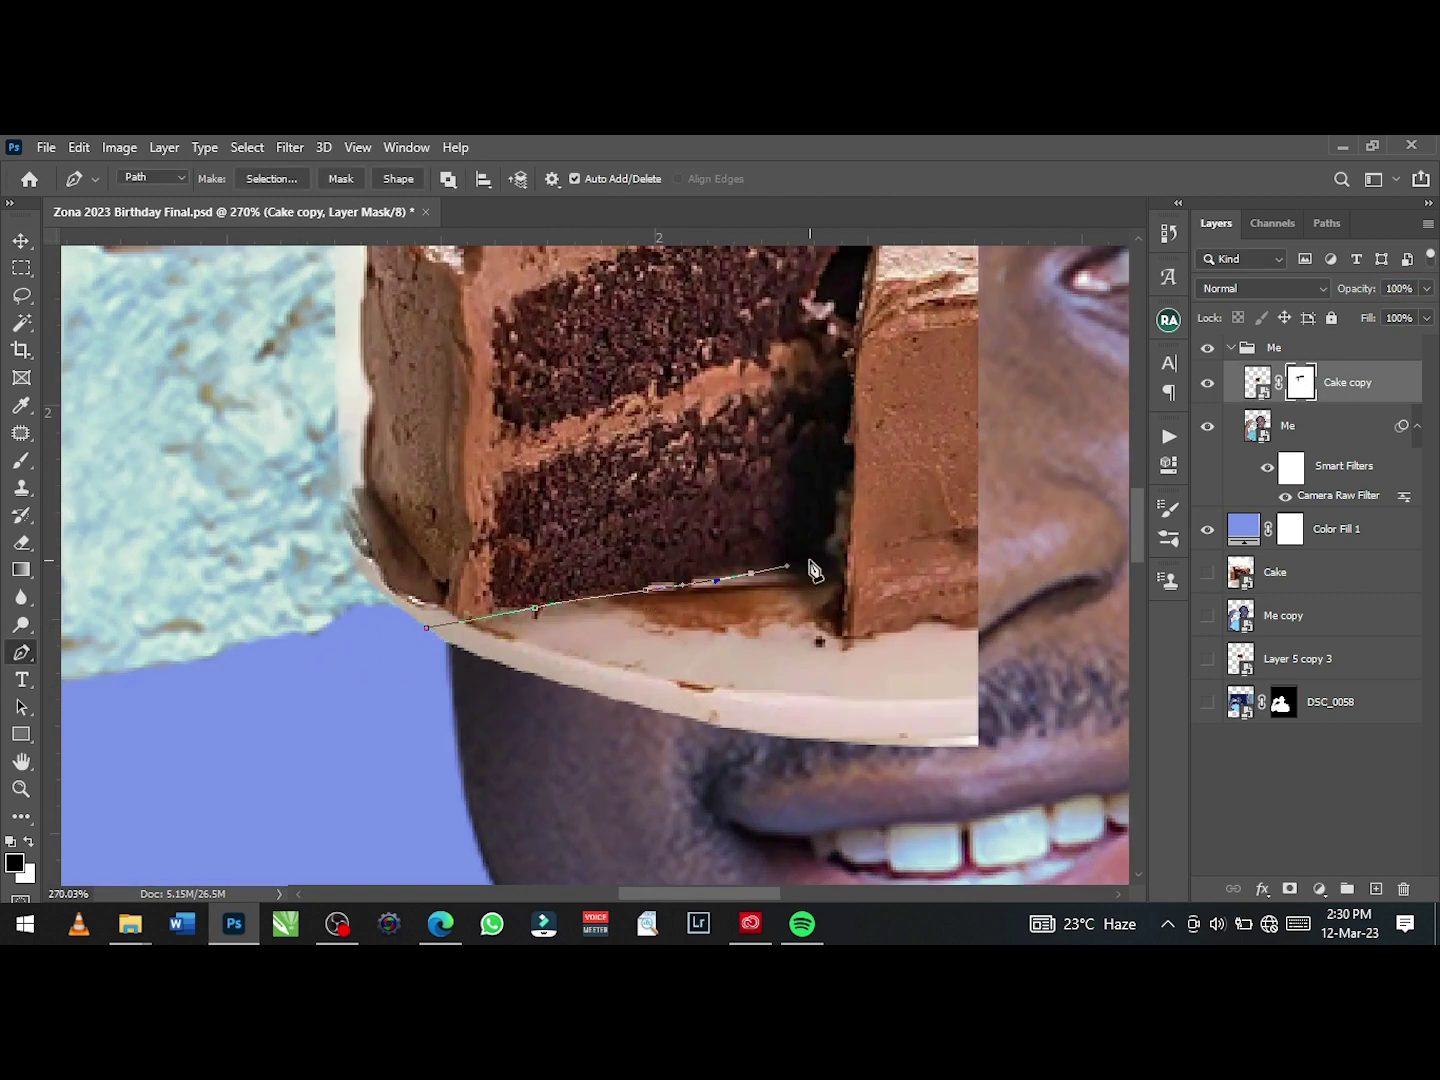
{"action": "left_click", "coordinate": [822, 636]}
{"action": "scroll", "coordinate": [887, 590], "scroll_direction": "down", "scroll_amount": 2}
{"action": "scroll", "coordinate": [541, 652], "scroll_direction": "down", "scroll_amount": 5}
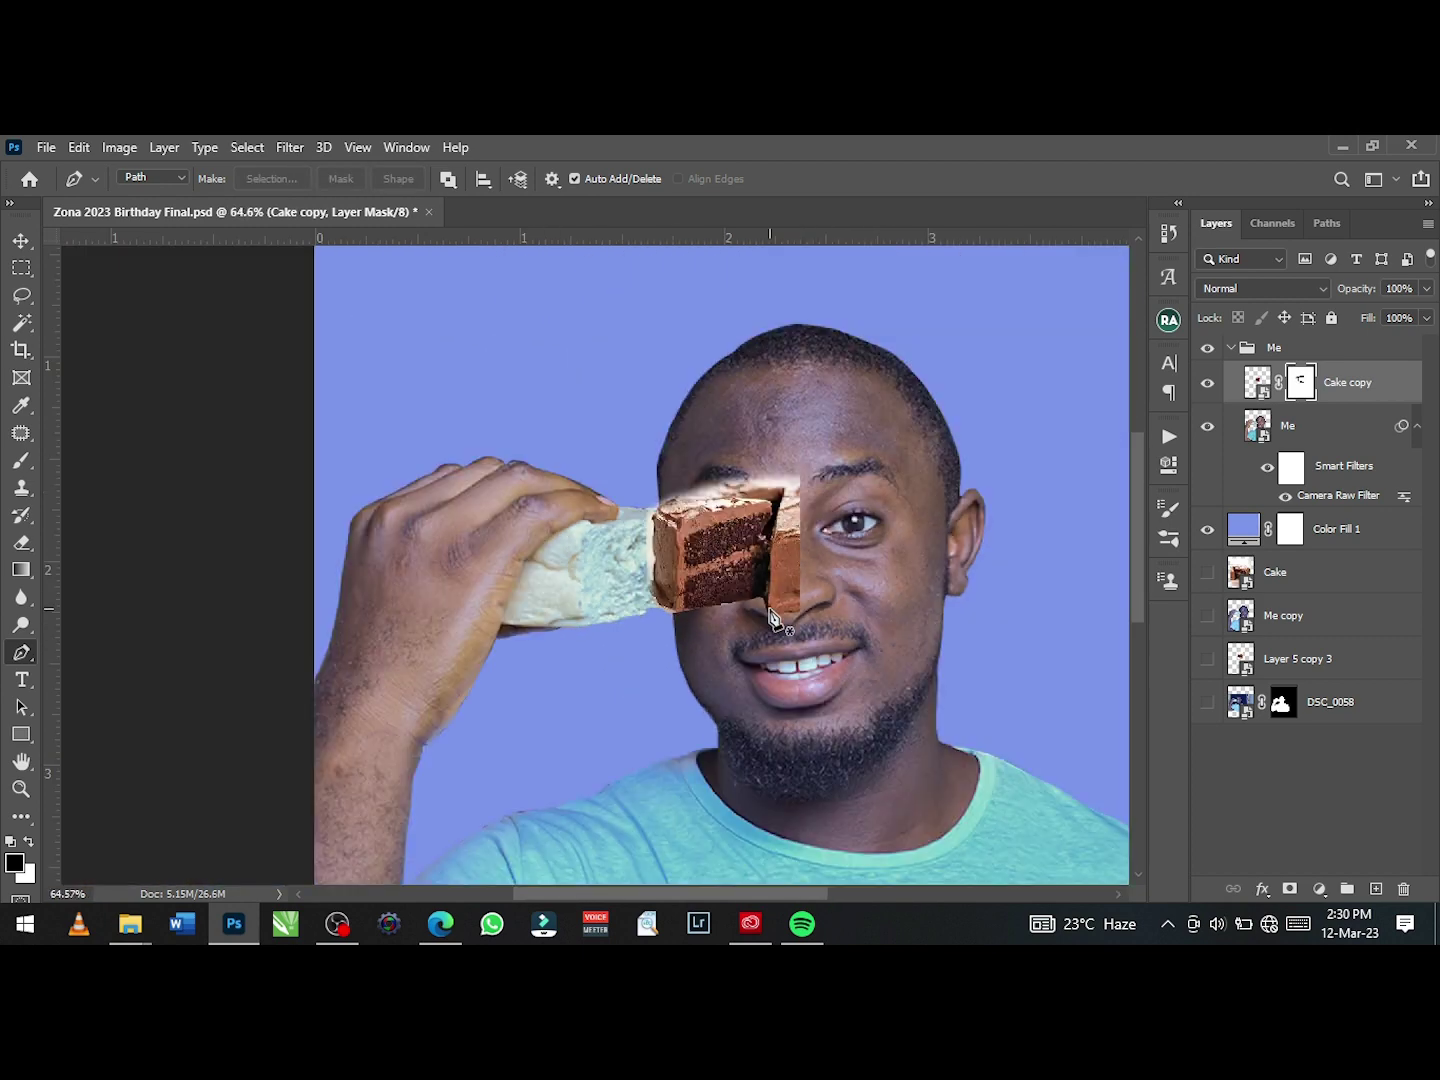
{"action": "scroll", "coordinate": [683, 450], "scroll_direction": "up", "scroll_amount": 4}
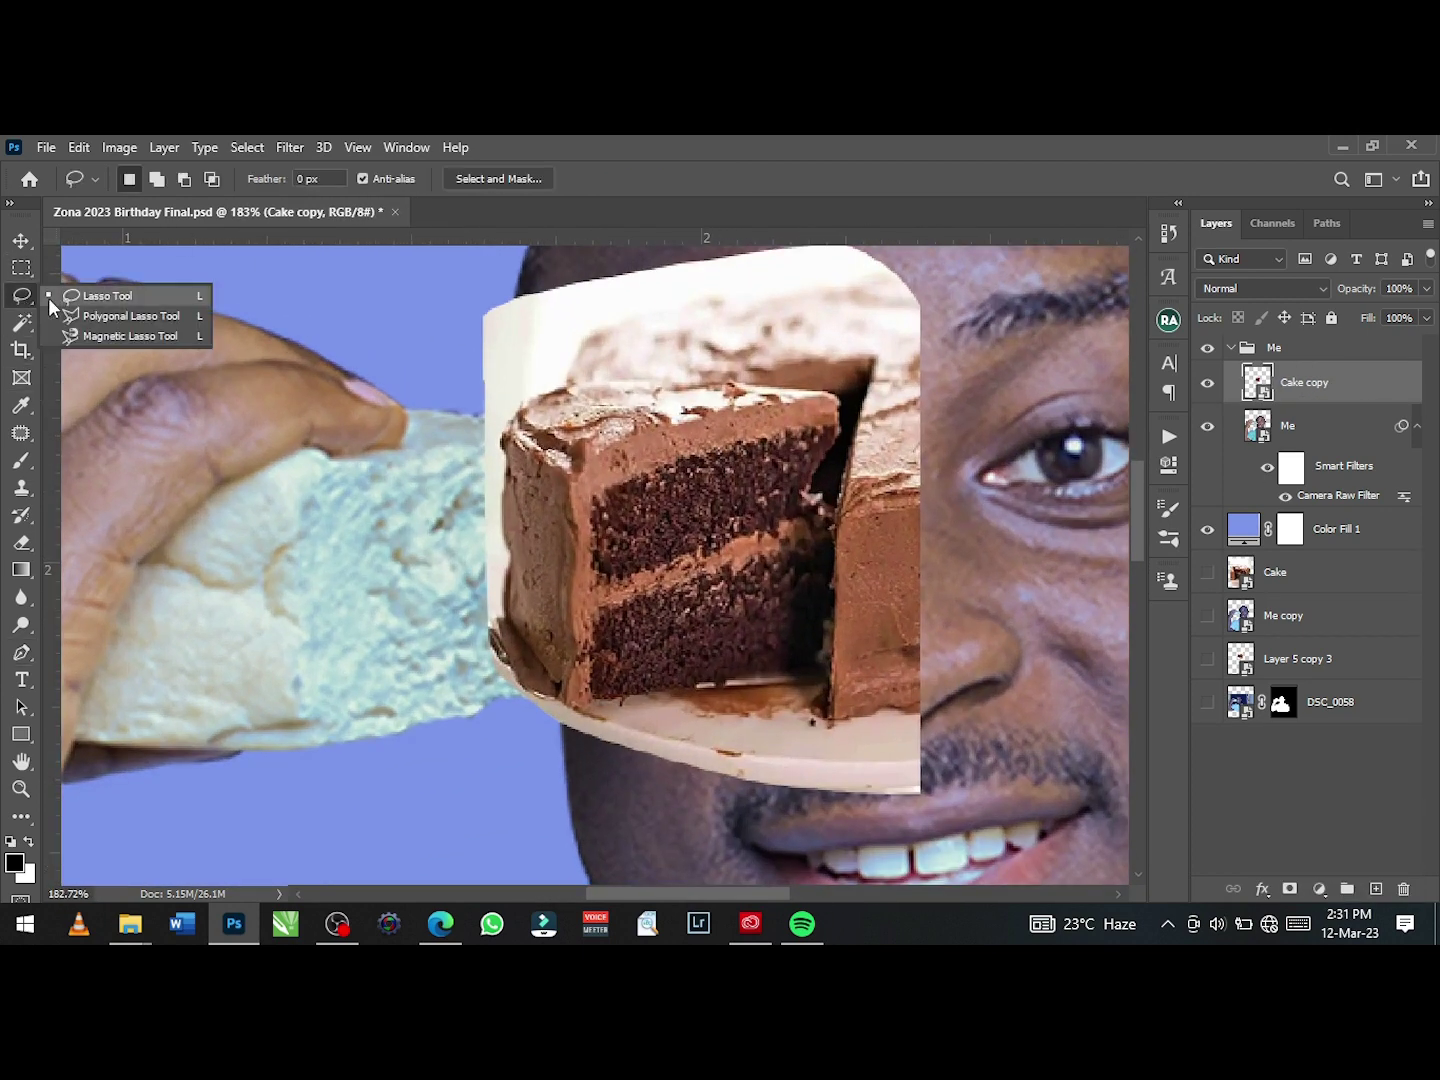
- Lasso the cake top, copy it to Layer 1 and fit it into the slice's top gap
{"action": "left_click", "coordinate": [131, 316]}
{"action": "scroll", "coordinate": [594, 426], "scroll_direction": "up", "scroll_amount": 1}
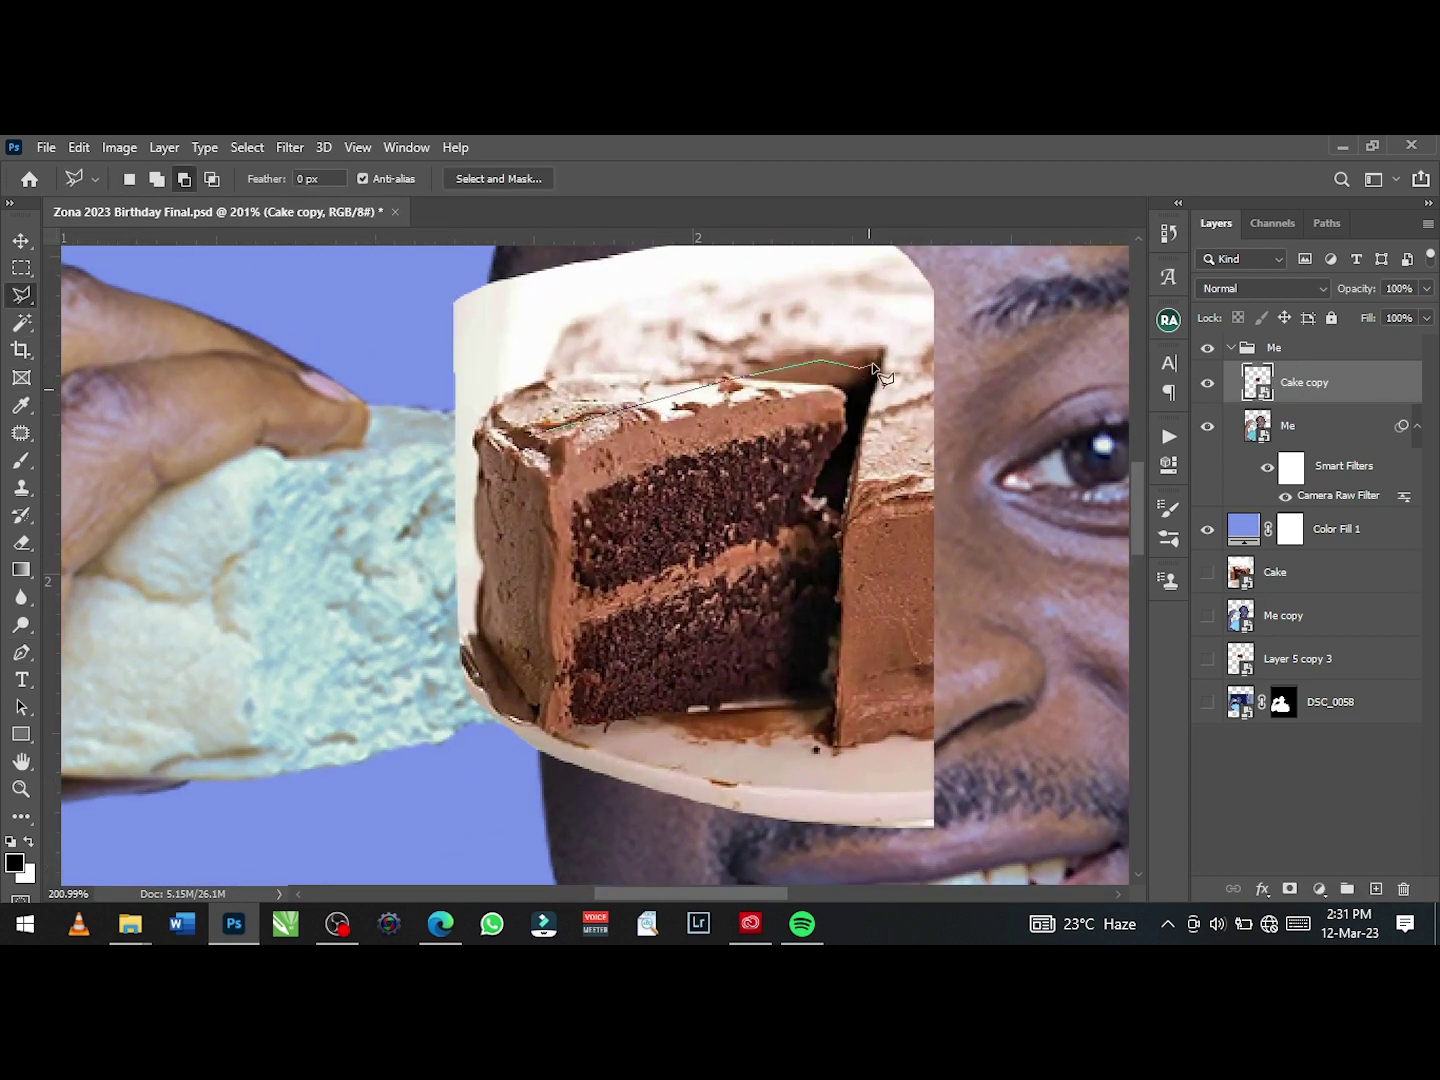
{"action": "left_click", "coordinate": [519, 555]}
{"action": "key", "text": "ctrl+j"}
{"action": "key", "text": "v"}
{"action": "scroll", "coordinate": [700, 450], "scroll_direction": "up", "scroll_amount": 1}
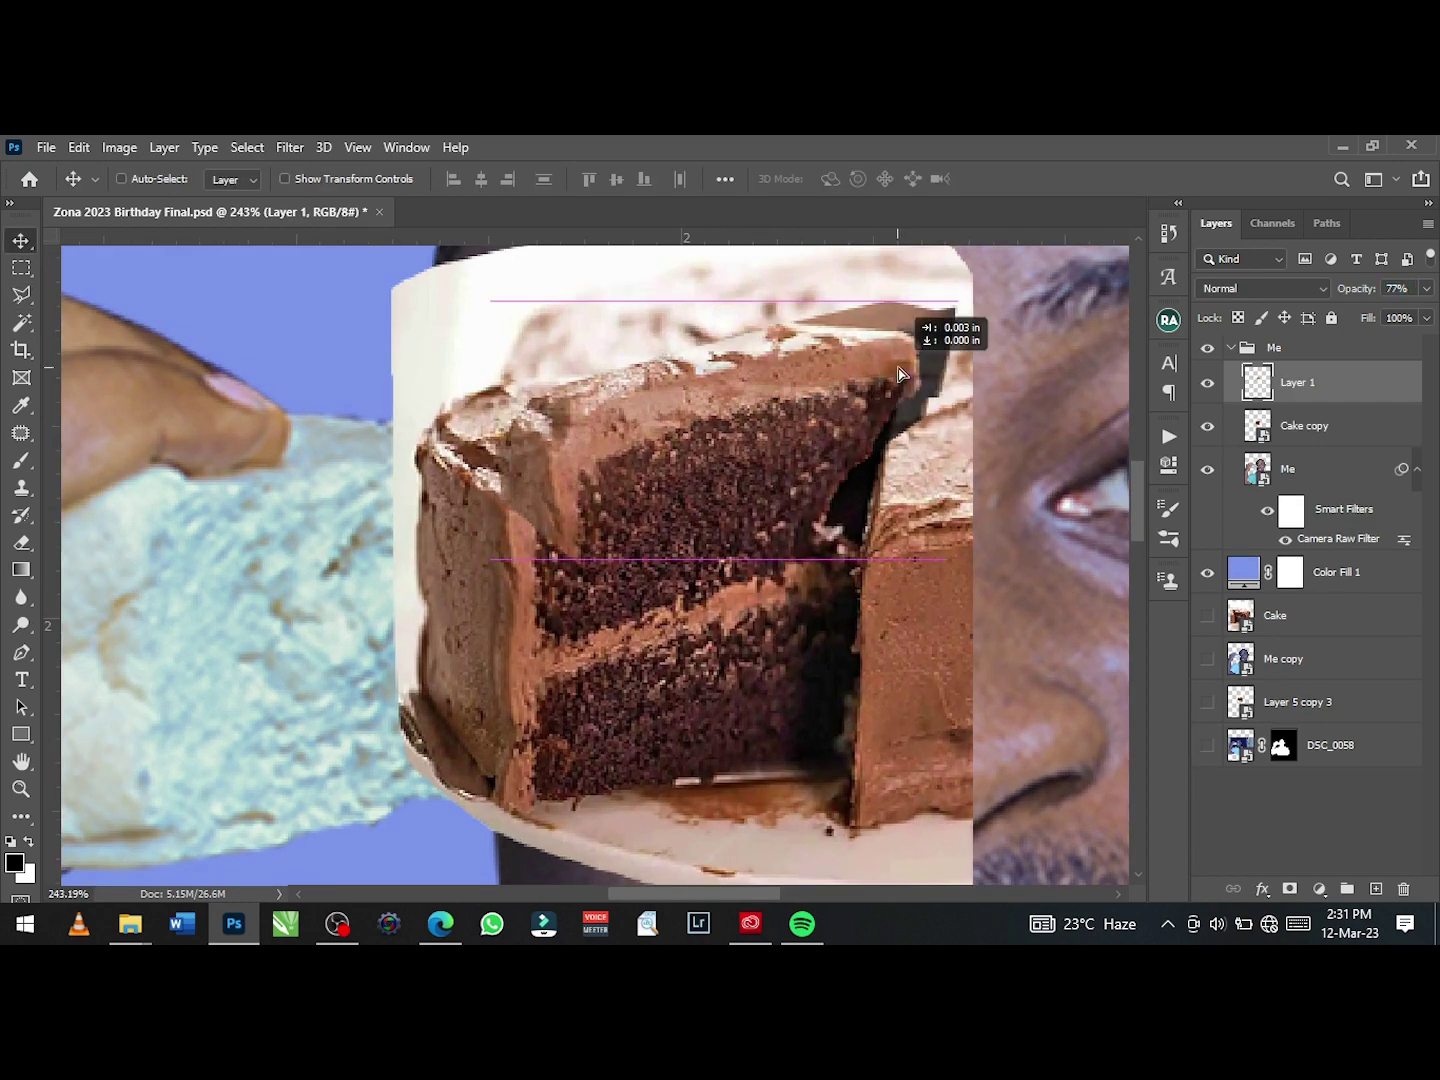
{"action": "left_click_drag", "start_coordinate": [890, 386], "coordinate": [896, 386]}
{"action": "left_click_drag", "start_coordinate": [657, 479], "coordinate": [640, 439]}
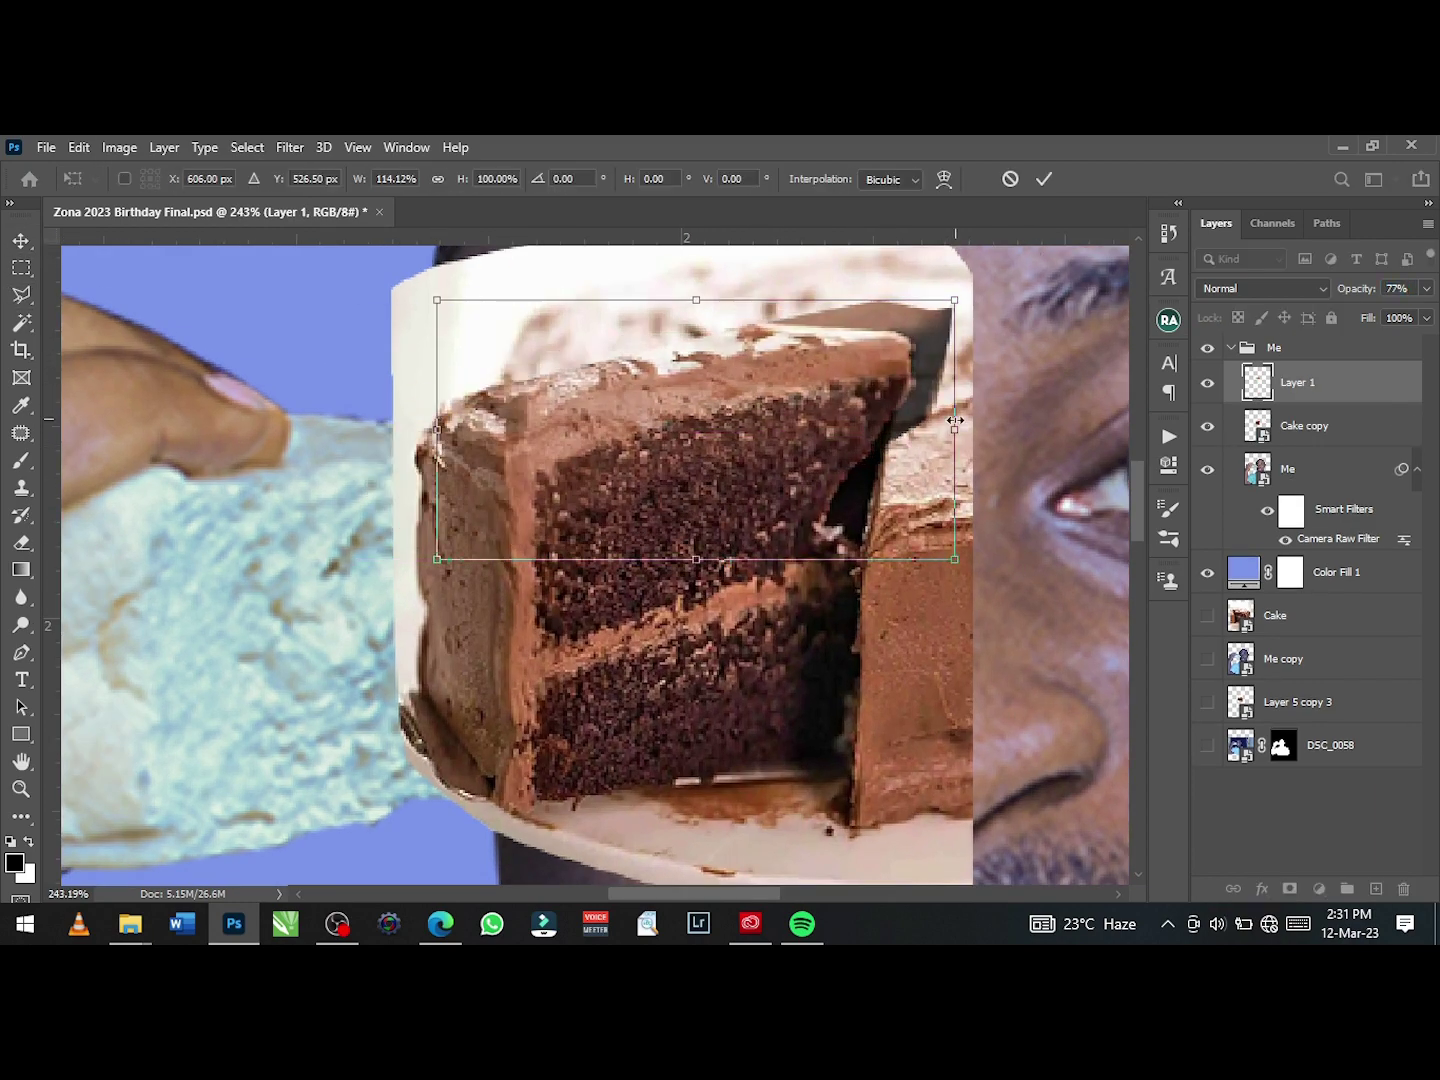
{"action": "key", "text": "Return"}
- Set Layer 1 to full opacity and widen the patch slightly to the left
{"action": "scroll", "coordinate": [725, 499], "scroll_direction": "down", "scroll_amount": 1}
{"action": "scroll", "coordinate": [728, 505], "scroll_direction": "down", "scroll_amount": 1}
{"action": "key", "text": "0"}
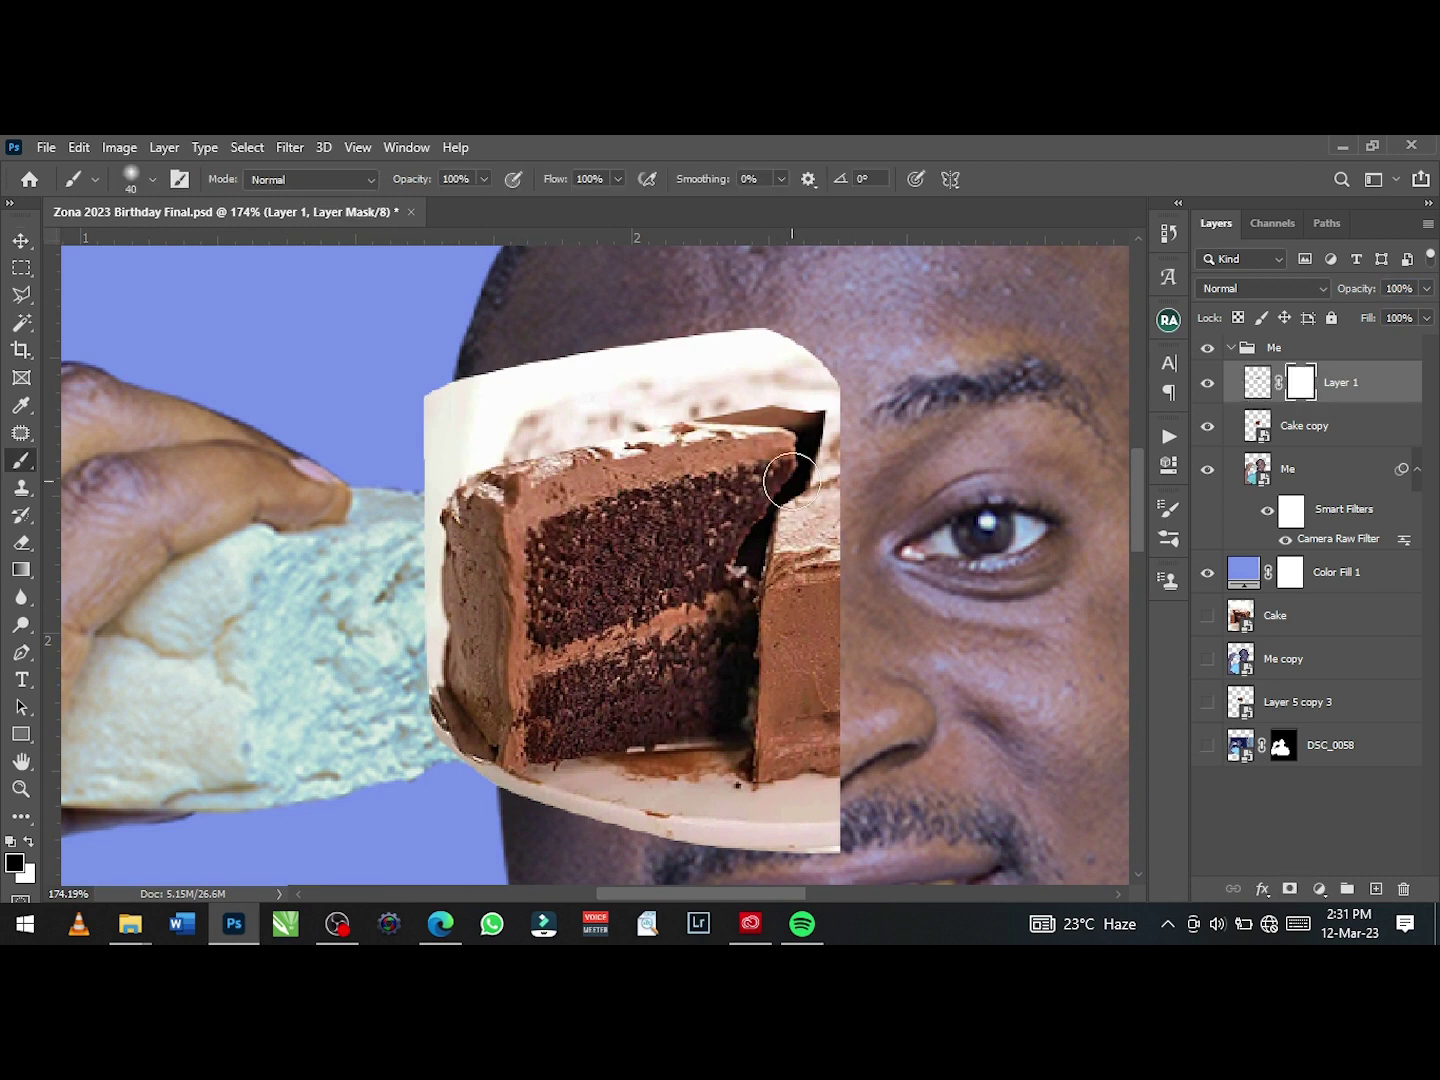
{"action": "scroll", "coordinate": [791, 481], "scroll_direction": "up", "scroll_amount": 2}
{"action": "key", "text": "bracketleft"}
{"action": "key", "text": "bracketleft"}
{"action": "key", "text": "bracketleft"}
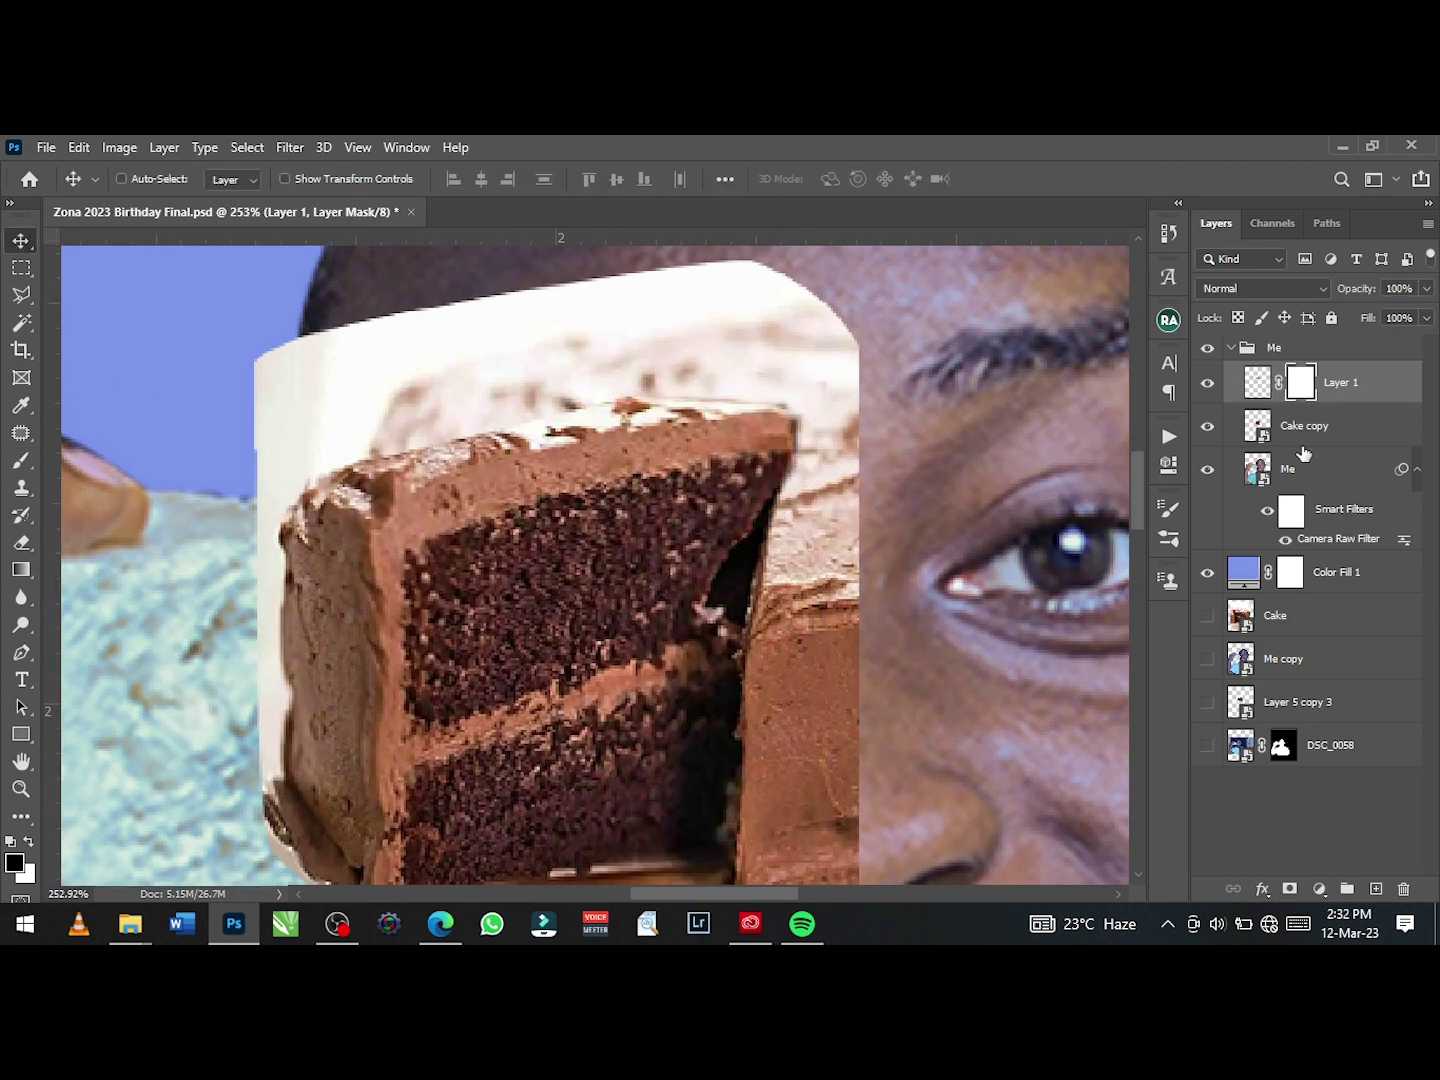
{"action": "key", "text": "ctrl+t"}
{"action": "left_click_drag", "start_coordinate": [290, 507], "coordinate": [301, 507]}
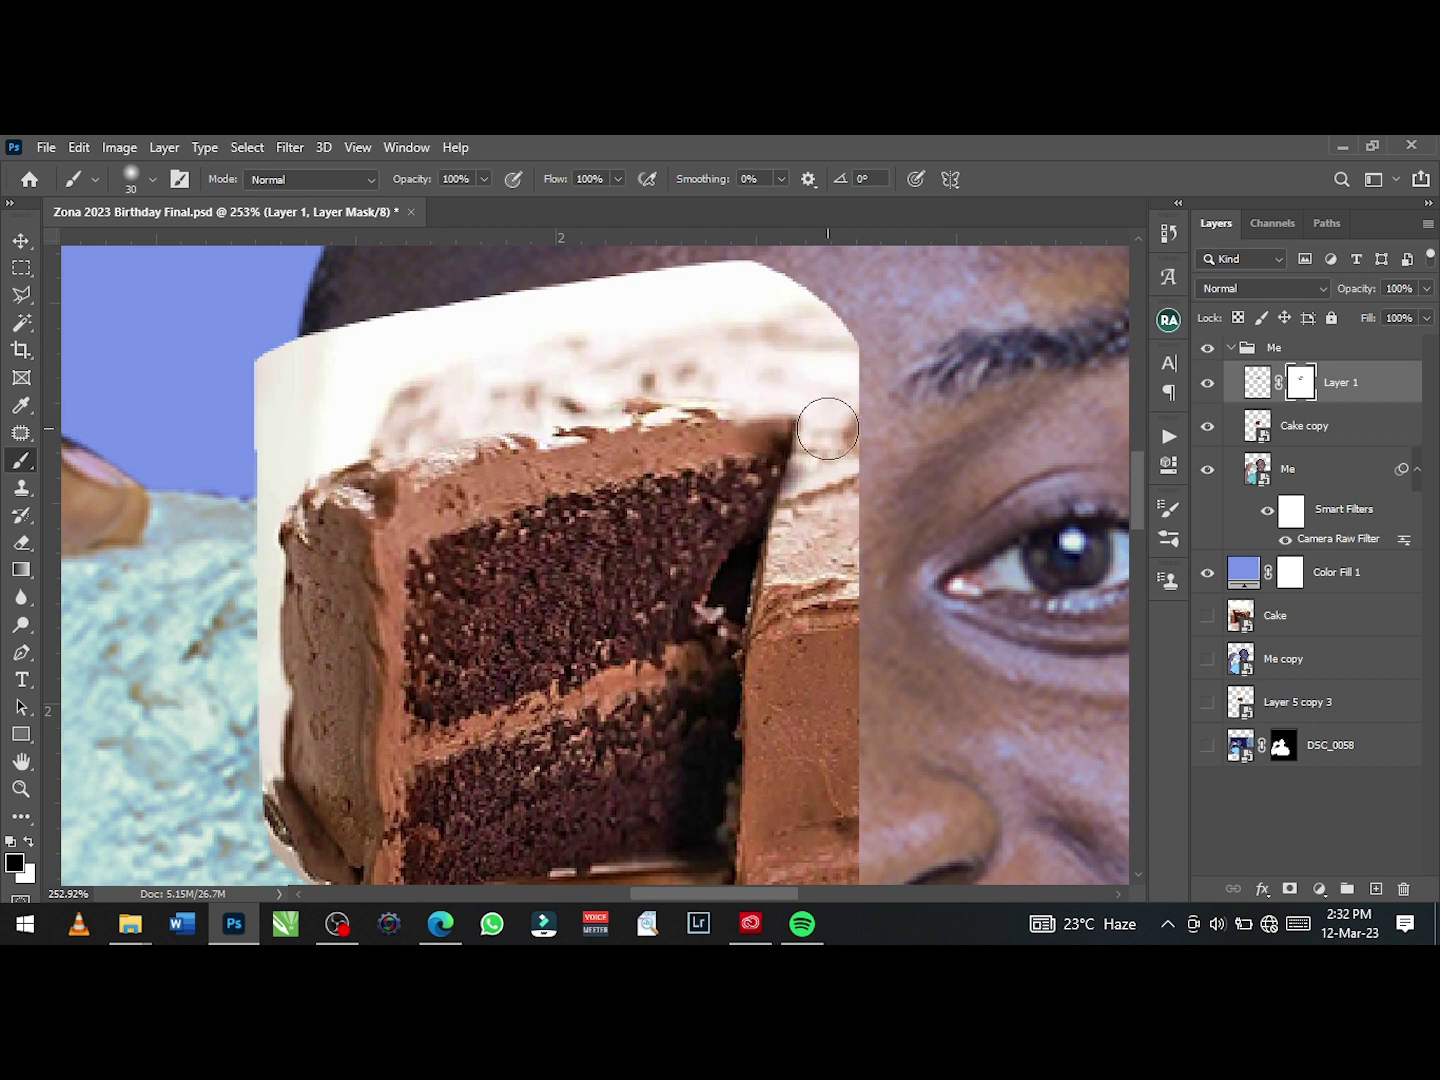
- Shrink the brush further and reselect the Cake copy layer with the Move tool
{"action": "scroll", "coordinate": [797, 458], "scroll_direction": "up", "scroll_amount": 3}
{"action": "key", "text": "bracketleft"}
{"action": "key", "text": "bracketleft"}
{"action": "key", "text": "bracketleft"}
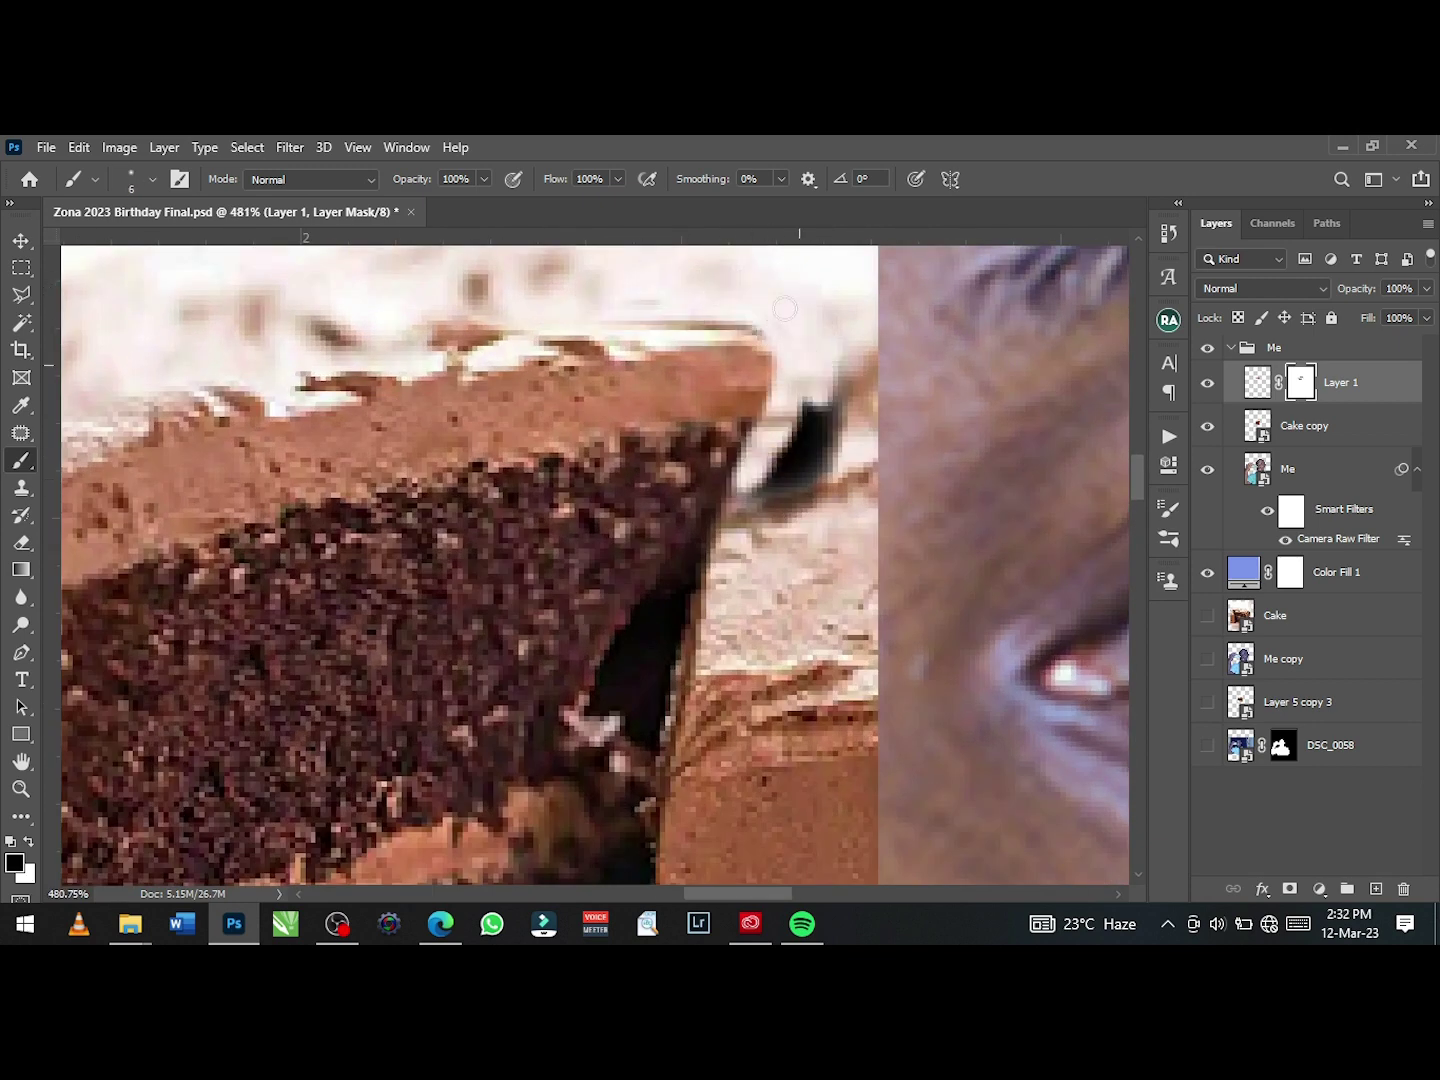
{"action": "scroll", "coordinate": [835, 466], "scroll_direction": "down", "scroll_amount": 5}
{"action": "left_click", "coordinate": [1304, 425]}
{"action": "key", "text": "v"}
{"action": "scroll", "coordinate": [70, 346], "scroll_direction": "up", "scroll_amount": 3}
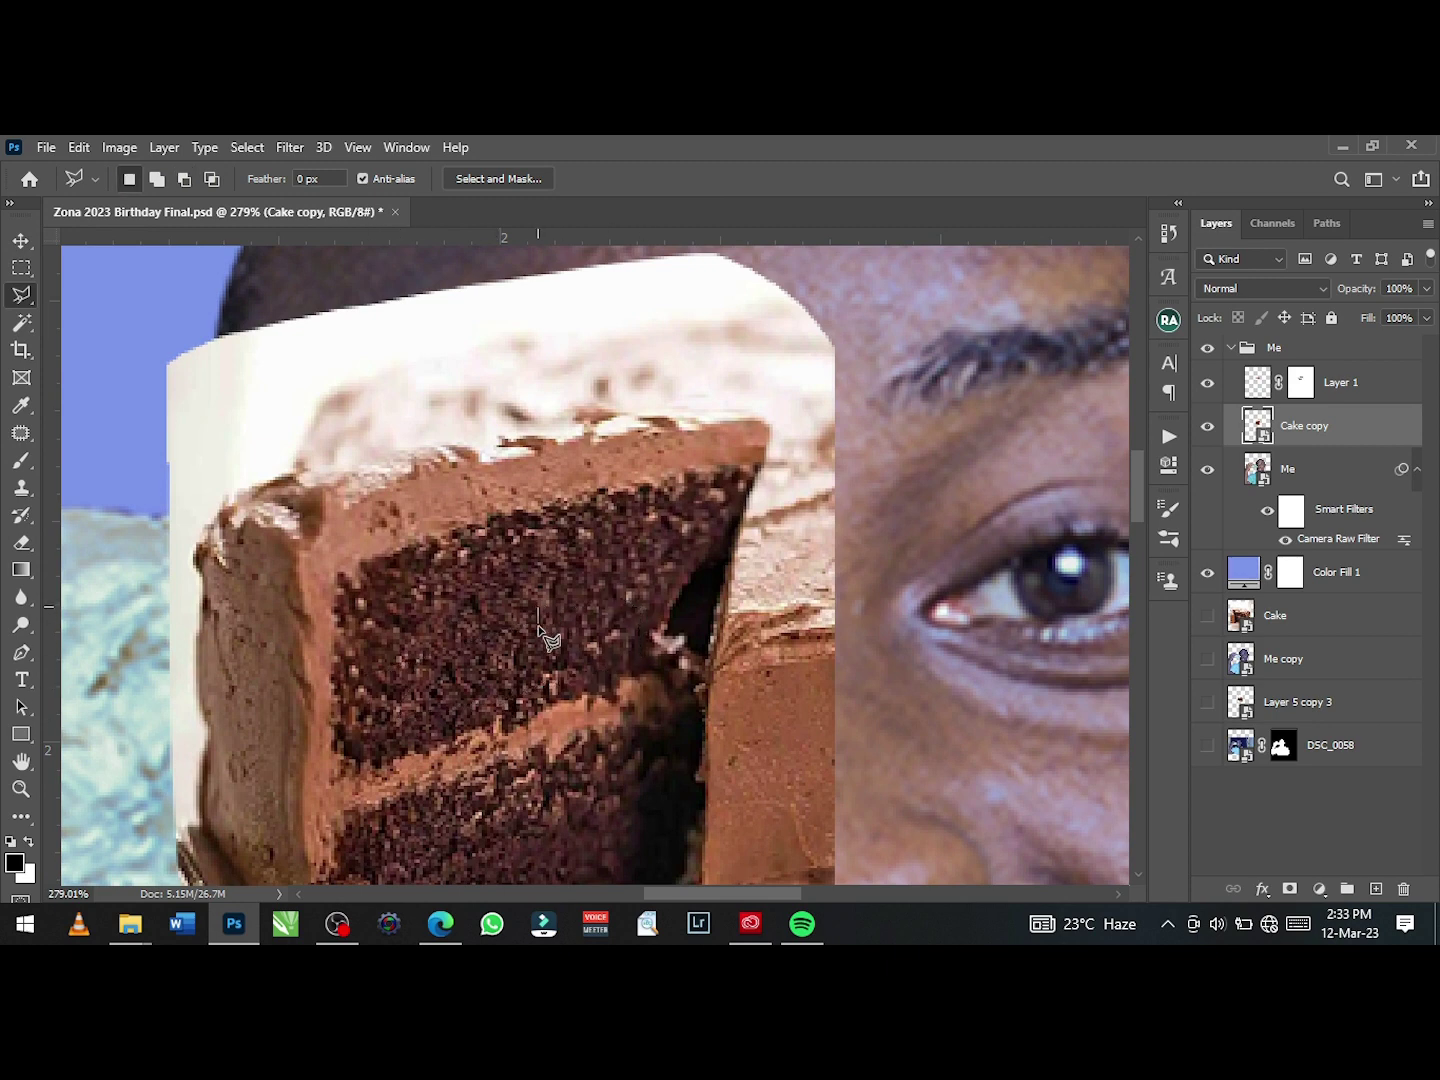
- Copy the cake selection to Layer 2 and warp its bottom edge into a curve
{"action": "key", "text": "ctrl+j"}
{"action": "scroll", "coordinate": [538, 609], "scroll_direction": "up", "scroll_amount": 2}
{"action": "key", "text": "ctrl+t"}
{"action": "right_click", "coordinate": [733, 565]}
{"action": "left_click", "coordinate": [771, 318]}
{"action": "left_click_drag", "start_coordinate": [700, 640], "coordinate": [643, 665]}
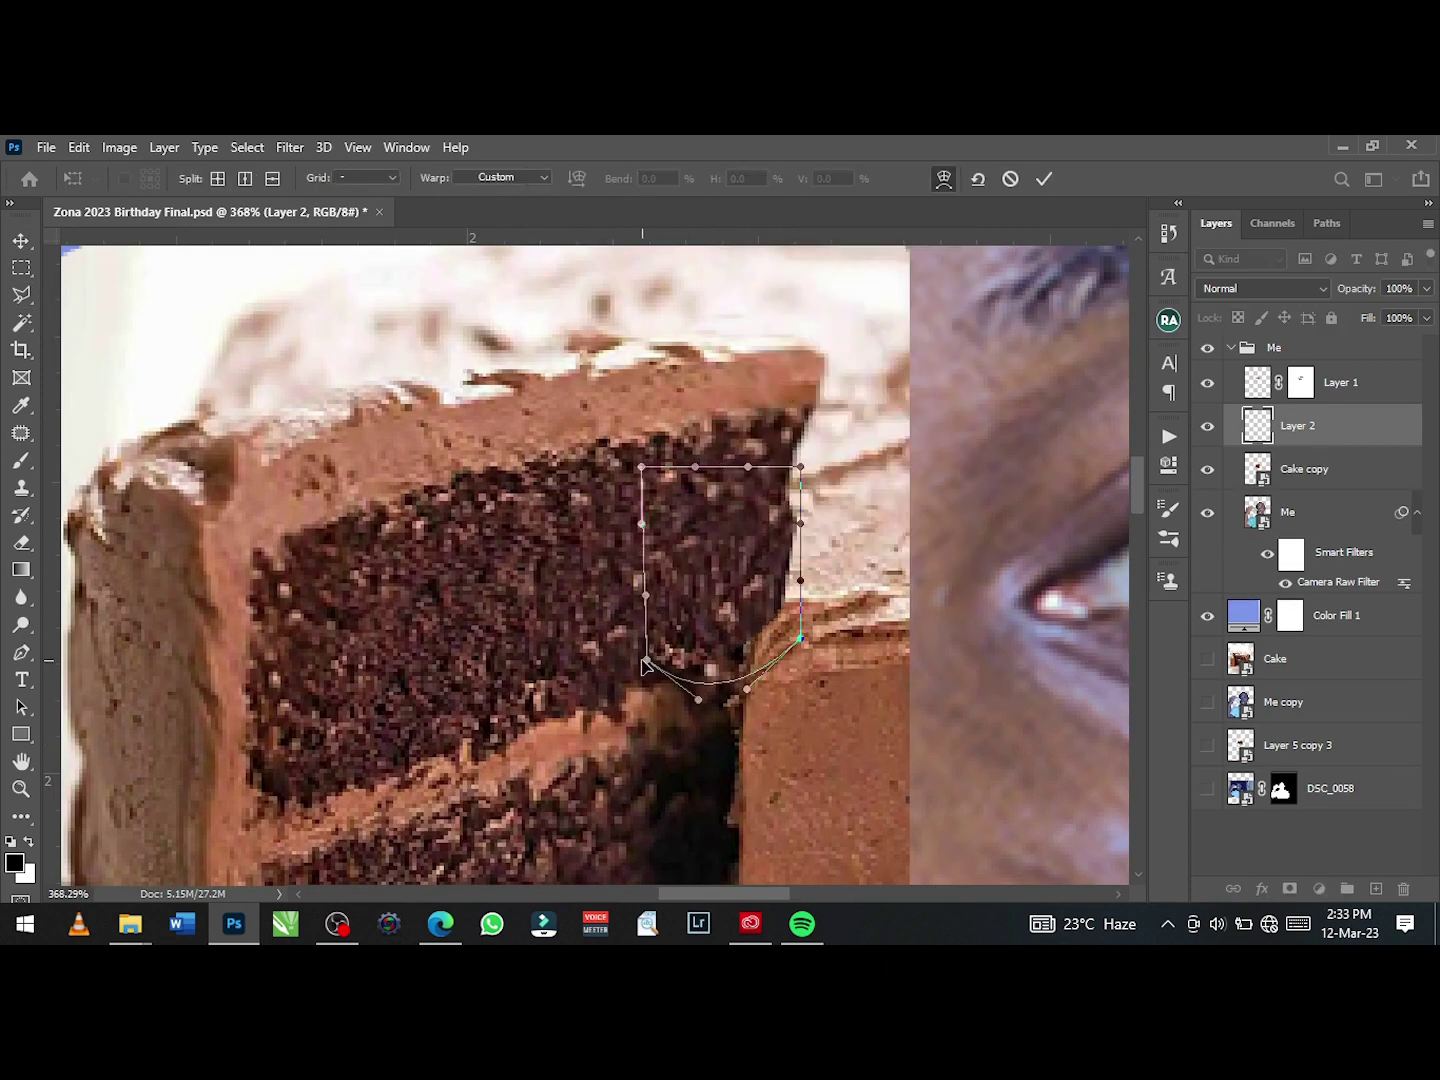
{"action": "key", "text": "Return"}
- Move the warped Layer 2 piece into the dark gap inside the cake slice
{"action": "scroll", "coordinate": [803, 620], "scroll_direction": "down", "scroll_amount": 5}
{"action": "scroll", "coordinate": [610, 420], "scroll_direction": "up", "scroll_amount": 4}
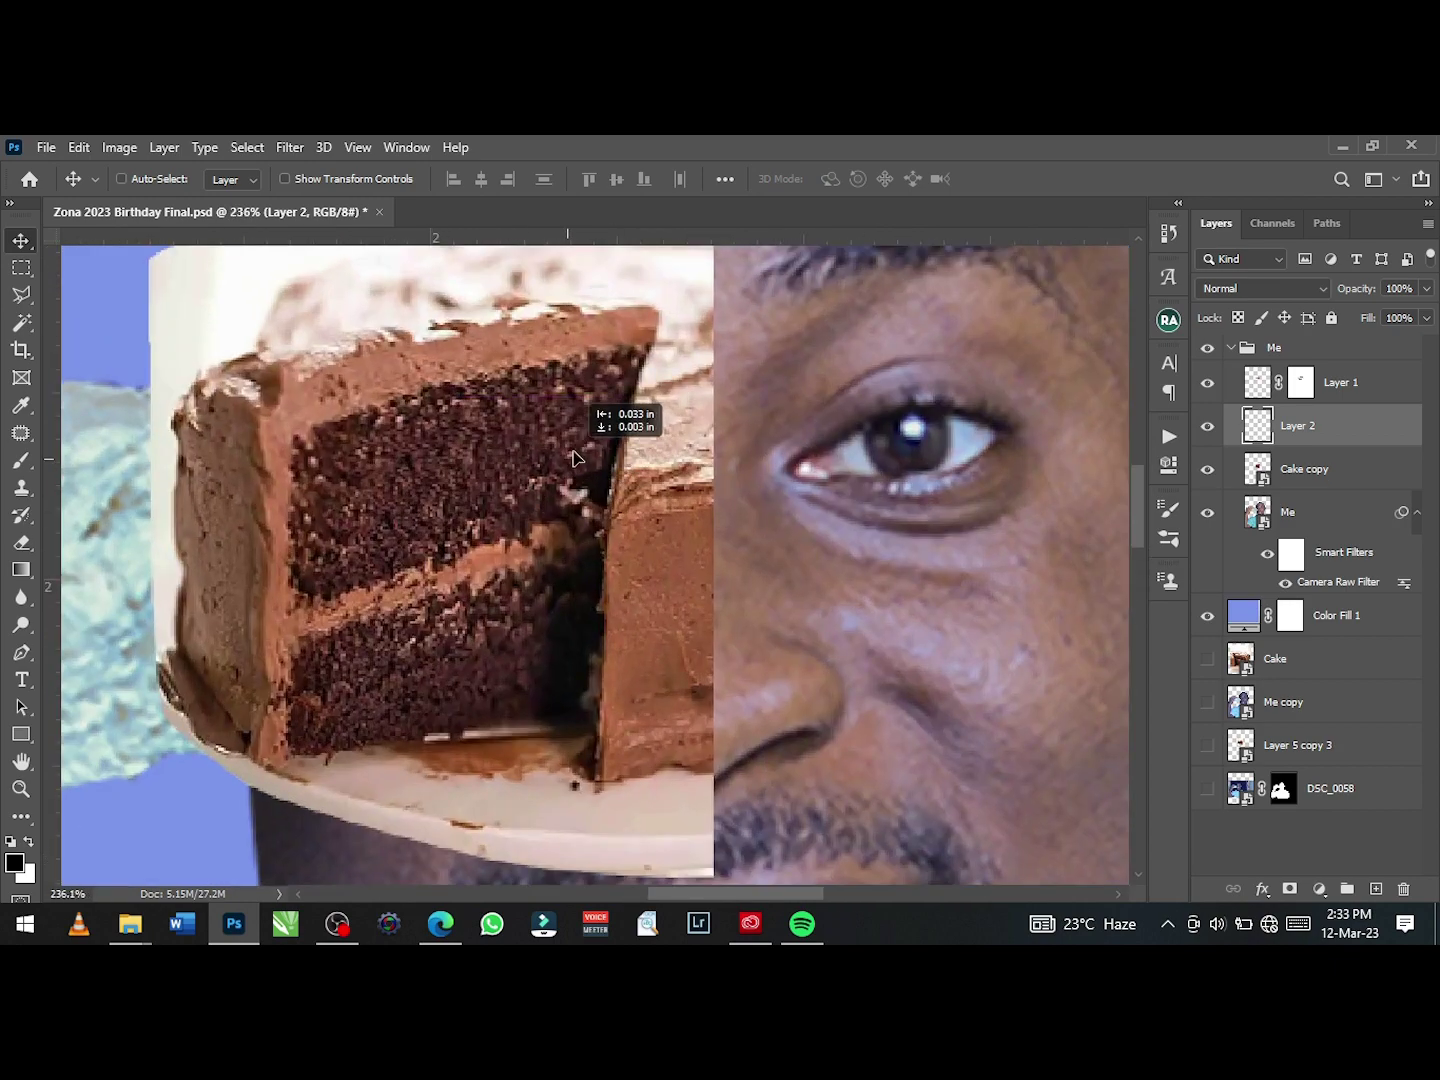
{"action": "scroll", "coordinate": [600, 419], "scroll_direction": "up", "scroll_amount": 1}
{"action": "key", "text": "ctrl+t"}
{"action": "mouse_move", "coordinate": [561, 509]}
{"action": "left_mouse_down"}
{"action": "mouse_move", "coordinate": [679, 560]}
{"action": "mouse_move", "coordinate": [600, 500]}
{"action": "left_mouse_up"}
{"action": "key", "text": "Return"}
- Add a layer mask to Layer 2 and switch to the Brush for painting it
{"action": "left_click", "coordinate": [1290, 889]}
{"action": "key", "text": "b"}
{"action": "scroll", "coordinate": [660, 517], "scroll_direction": "up", "scroll_amount": 1}
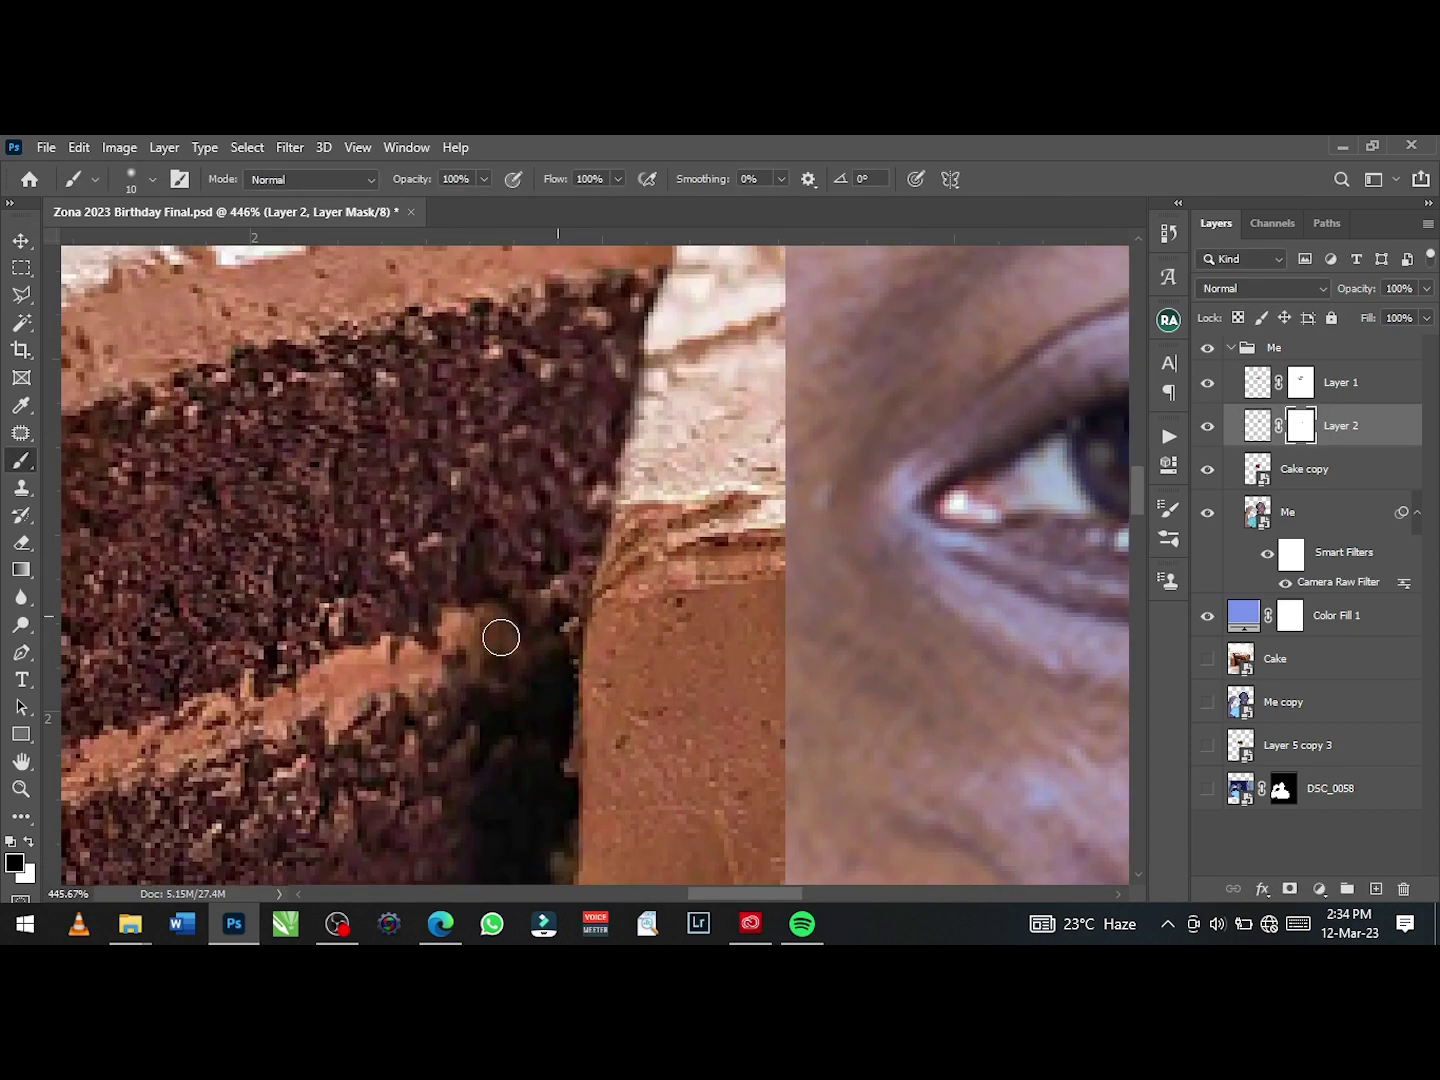
{"action": "scroll", "coordinate": [500, 637], "scroll_direction": "down", "scroll_amount": 5}
{"action": "scroll", "coordinate": [600, 499], "scroll_direction": "up", "scroll_amount": 2}
{"action": "scroll", "coordinate": [600, 500], "scroll_direction": "up", "scroll_amount": 1}
- Select Layer 1, Layer 2 and Cake copy, create empty Layer 3, and save at 16% brush opacity
{"action": "left_click", "coordinate": [1342, 470], "text": "shift"}
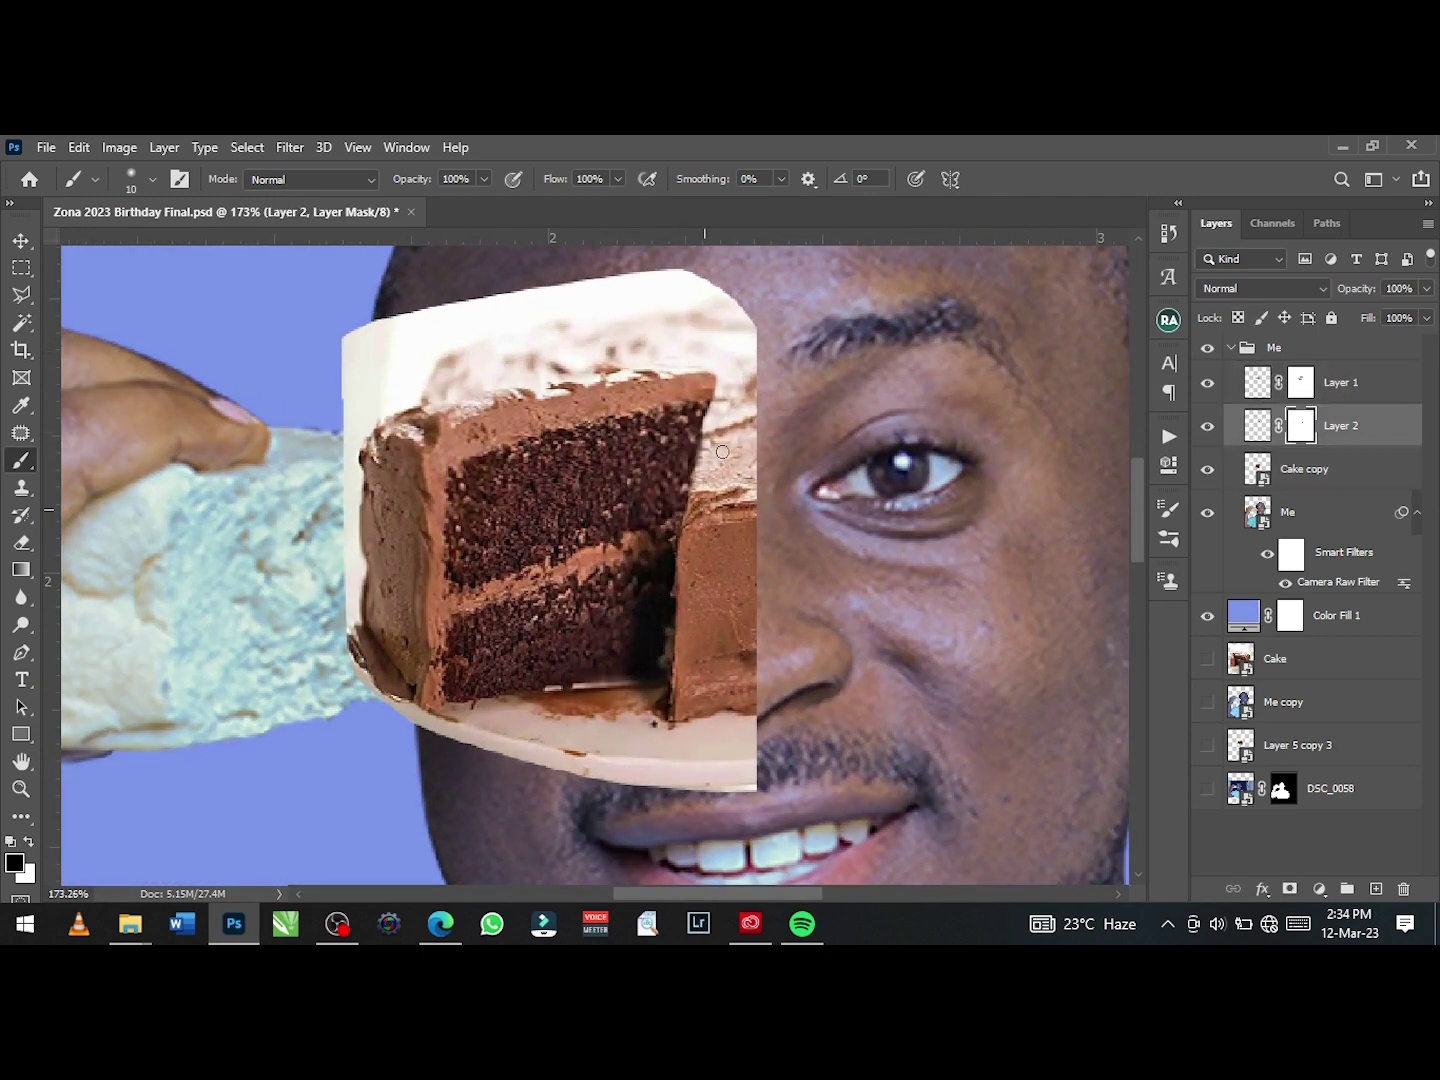
{"action": "scroll", "coordinate": [693, 488], "scroll_direction": "up", "scroll_amount": 1}
{"action": "key", "text": "ctrl+shift+alt+n"}
{"action": "key", "text": "ctrl+s"}
{"action": "scroll", "coordinate": [630, 466], "scroll_direction": "up", "scroll_amount": 1}
{"action": "key", "text": "1"}
{"action": "key", "text": "6"}
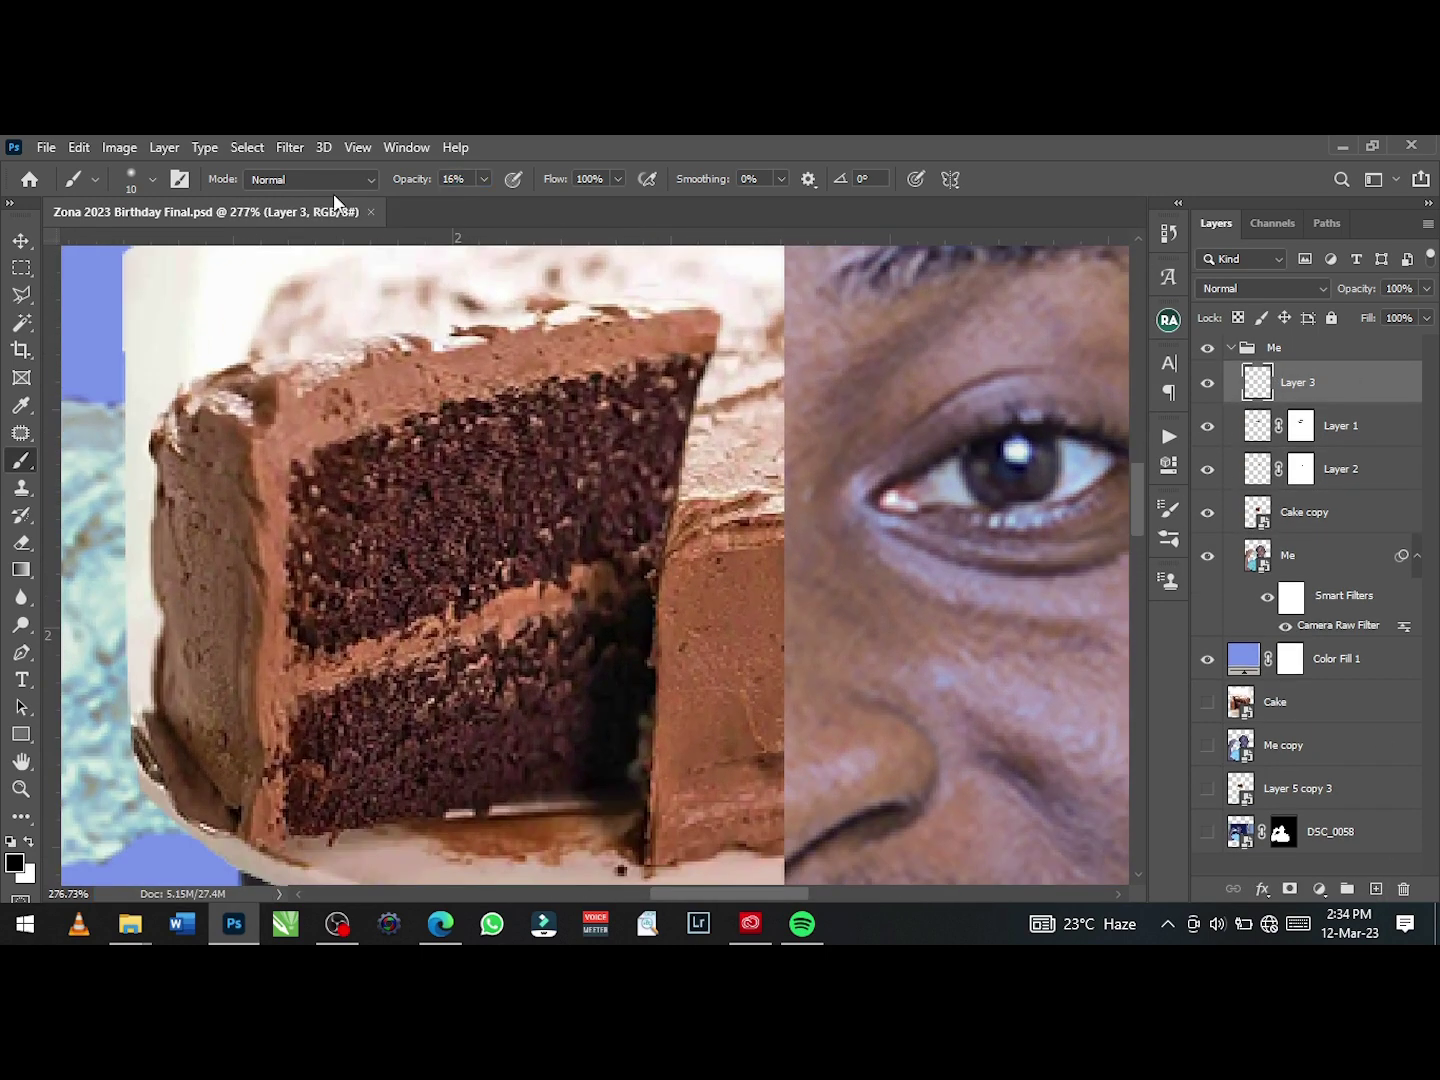
- Select all the cake touch-up layers together, undoing an accidental merge
{"action": "scroll", "coordinate": [701, 379], "scroll_direction": "down", "scroll_amount": 1}
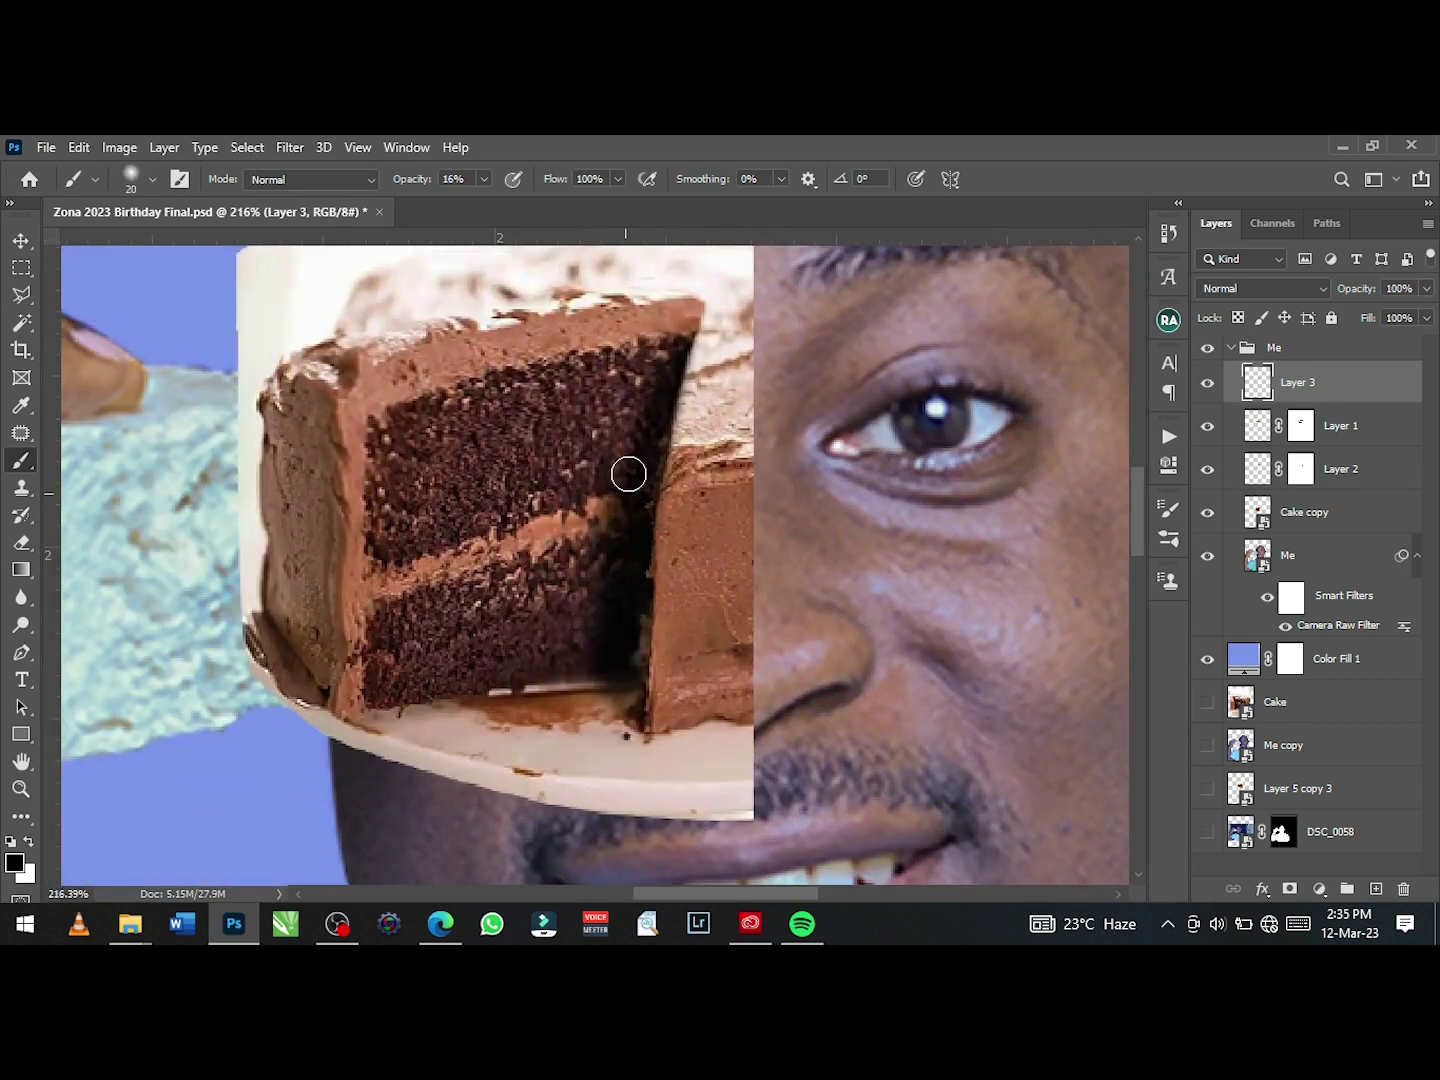
{"action": "scroll", "coordinate": [628, 473], "scroll_direction": "down", "scroll_amount": 3}
{"action": "scroll", "coordinate": [628, 472], "scroll_direction": "down", "scroll_amount": 1}
{"action": "left_click", "coordinate": [1301, 512], "text": "shift"}
{"action": "right_click", "coordinate": [1300, 426]}
{"action": "left_click", "coordinate": [1202, 426]}
{"action": "scroll", "coordinate": [640, 499], "scroll_direction": "up", "scroll_amount": 2}
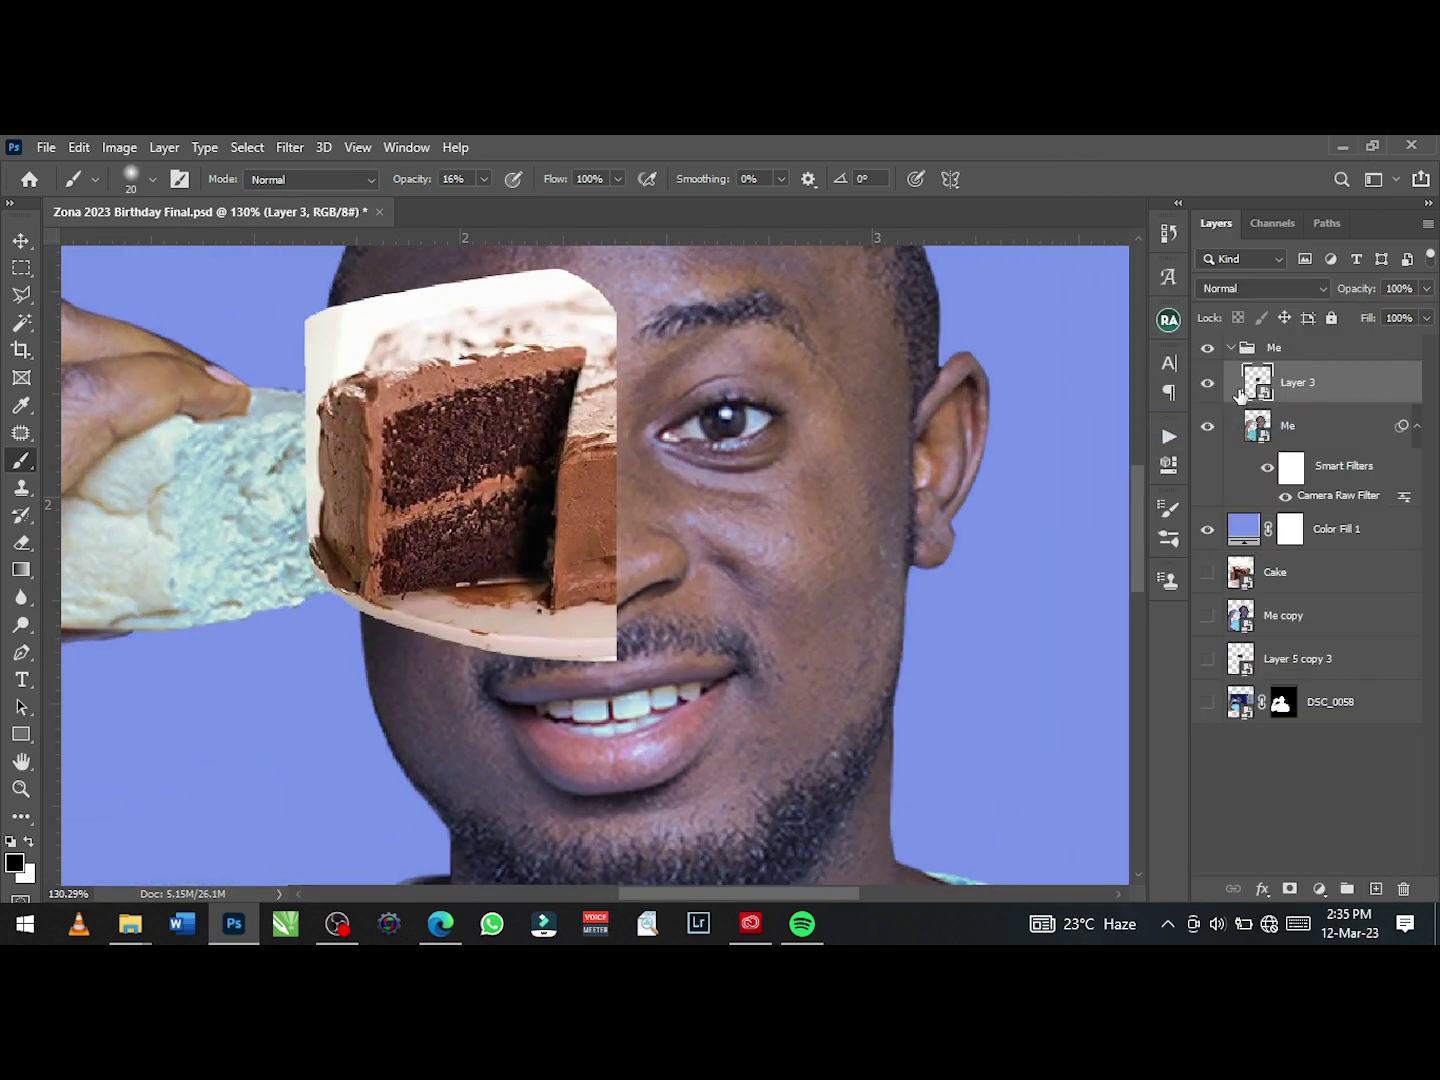
{"action": "key", "text": "ctrl+z"}
{"action": "left_click_drag", "start_coordinate": [1208, 512], "coordinate": [1209, 430]}
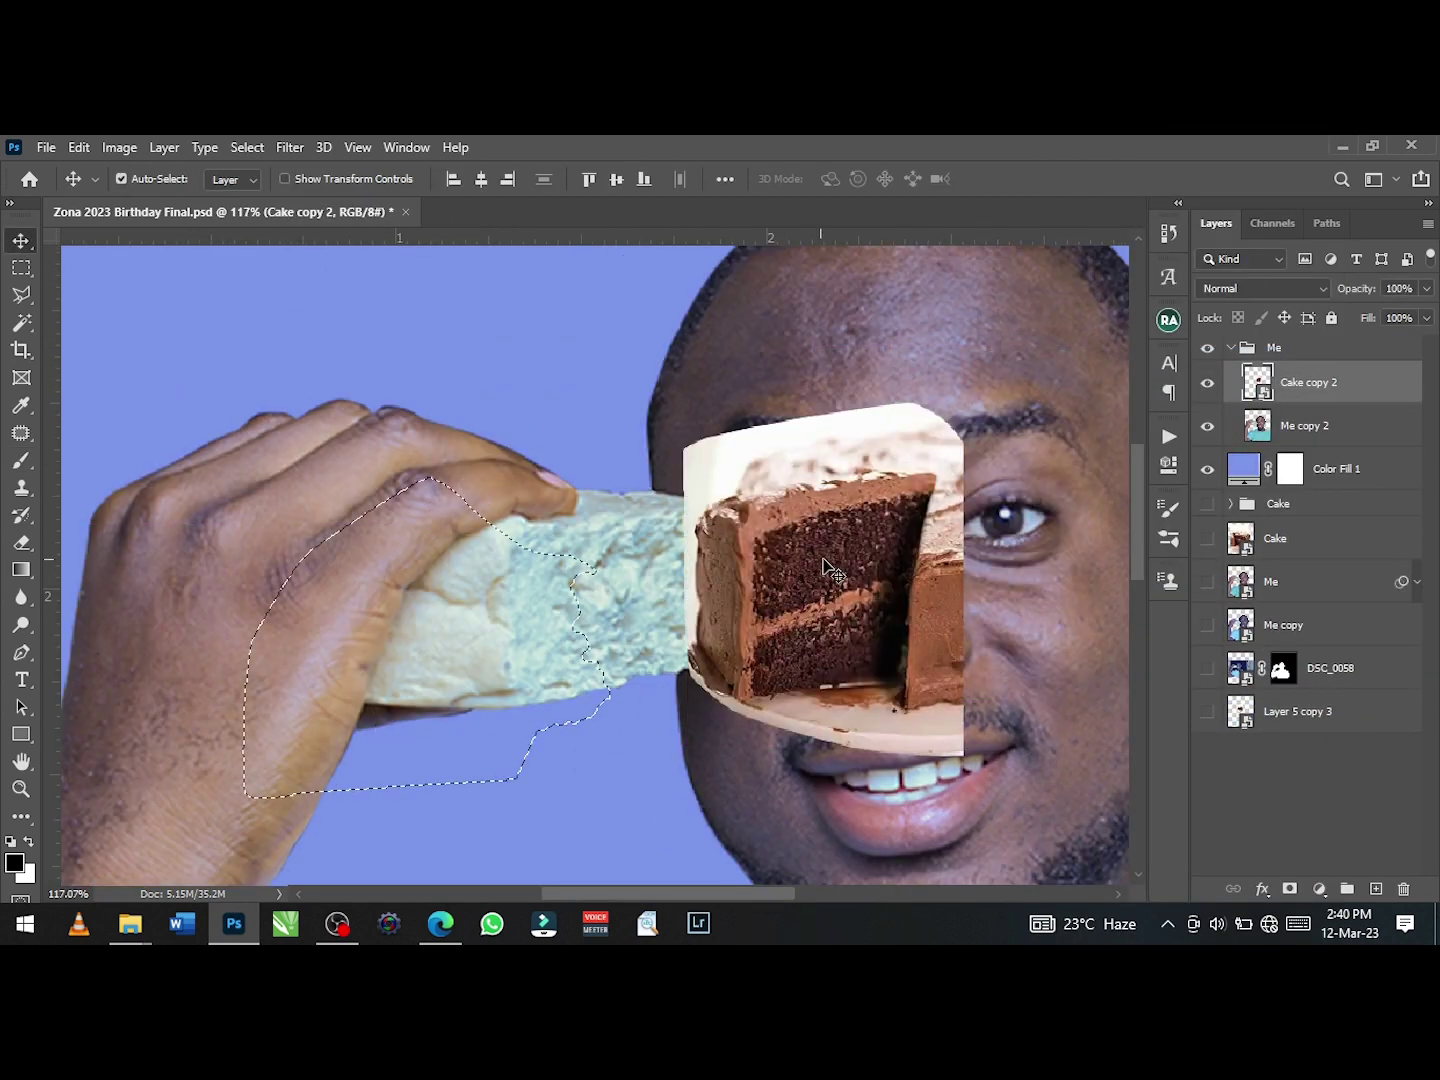
- Shift the cake slice left and give Cake copy 2 an inverted mask so the cake shows
{"action": "left_click_drag", "start_coordinate": [824, 569], "coordinate": [786, 570]}
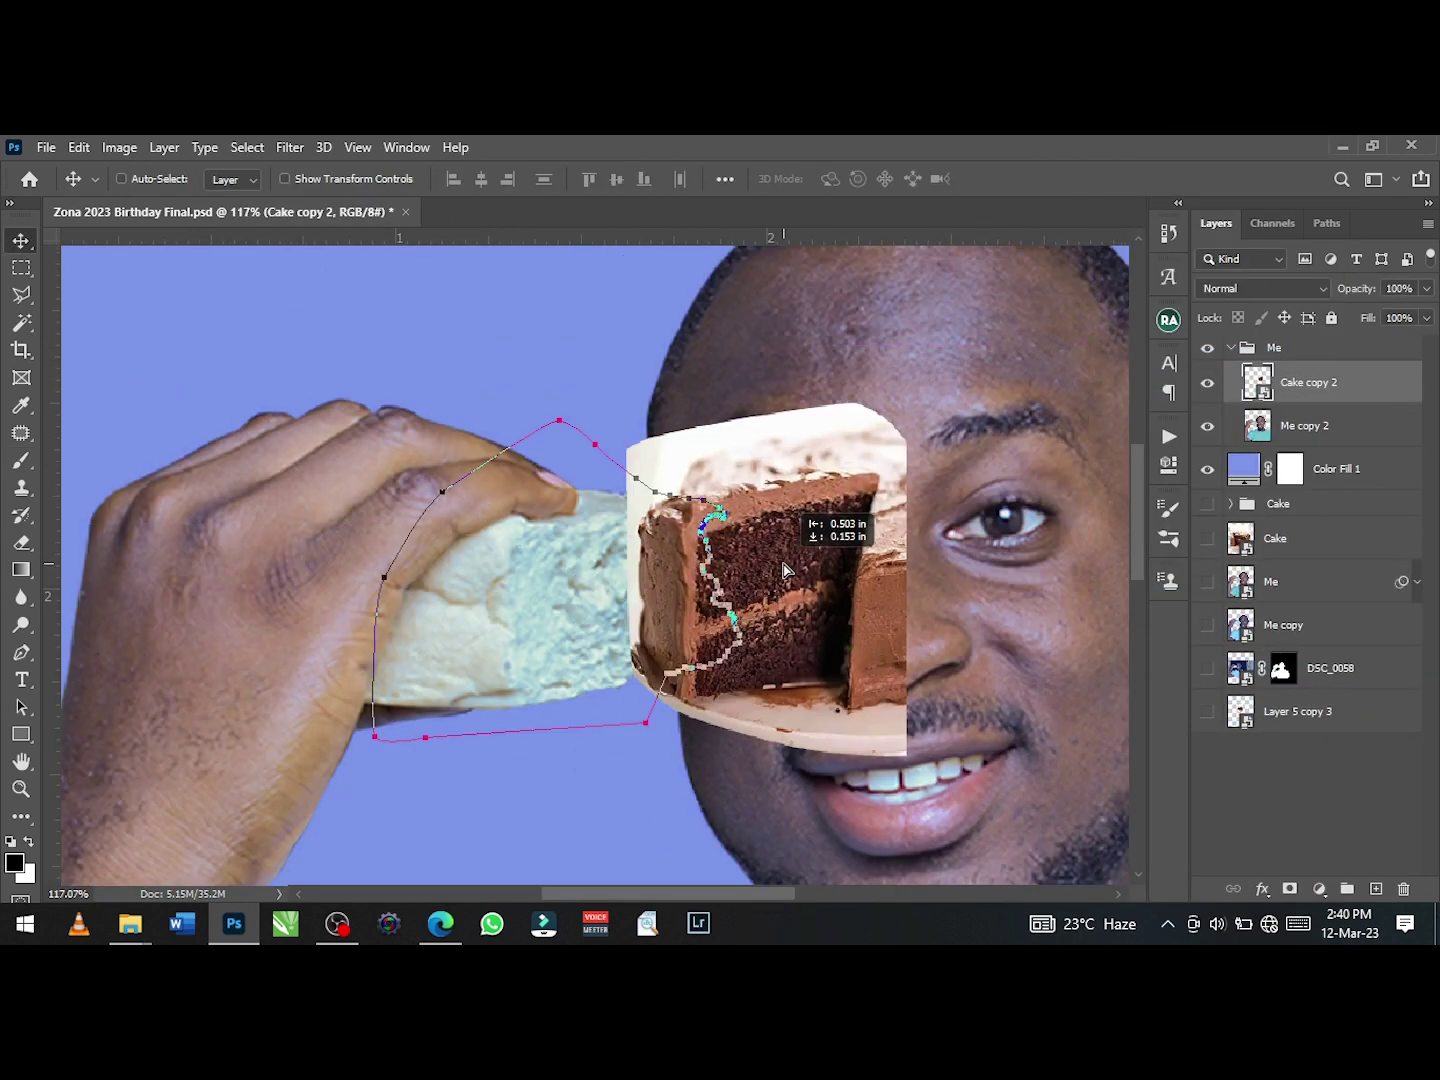
{"action": "left_click", "coordinate": [1291, 889]}
{"action": "key", "text": "ctrl+i"}
{"action": "scroll", "coordinate": [700, 678], "scroll_direction": "up", "scroll_amount": 3}
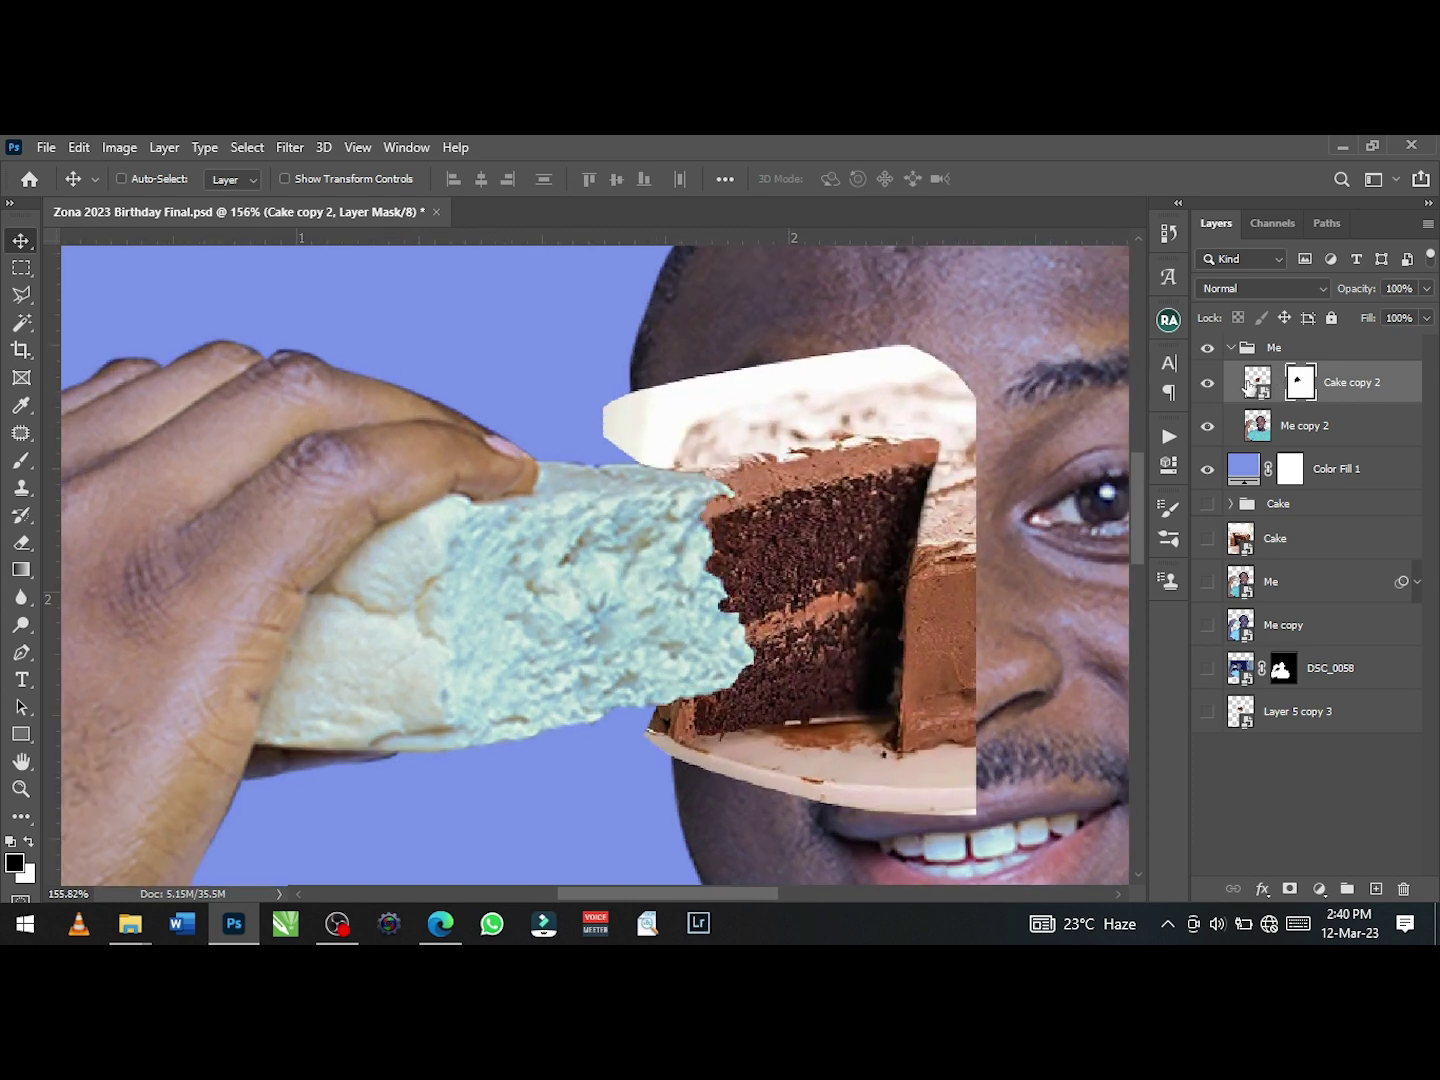
{"action": "scroll", "coordinate": [697, 678], "scroll_direction": "down", "scroll_amount": 2}
- Tilt the cake slice over the man's eye and lower its opacity to 64%
{"action": "key", "text": "ctrl+t"}
{"action": "left_click_drag", "start_coordinate": [952, 589], "coordinate": [950, 577]}
{"action": "left_click_drag", "start_coordinate": [829, 632], "coordinate": [790, 481]}
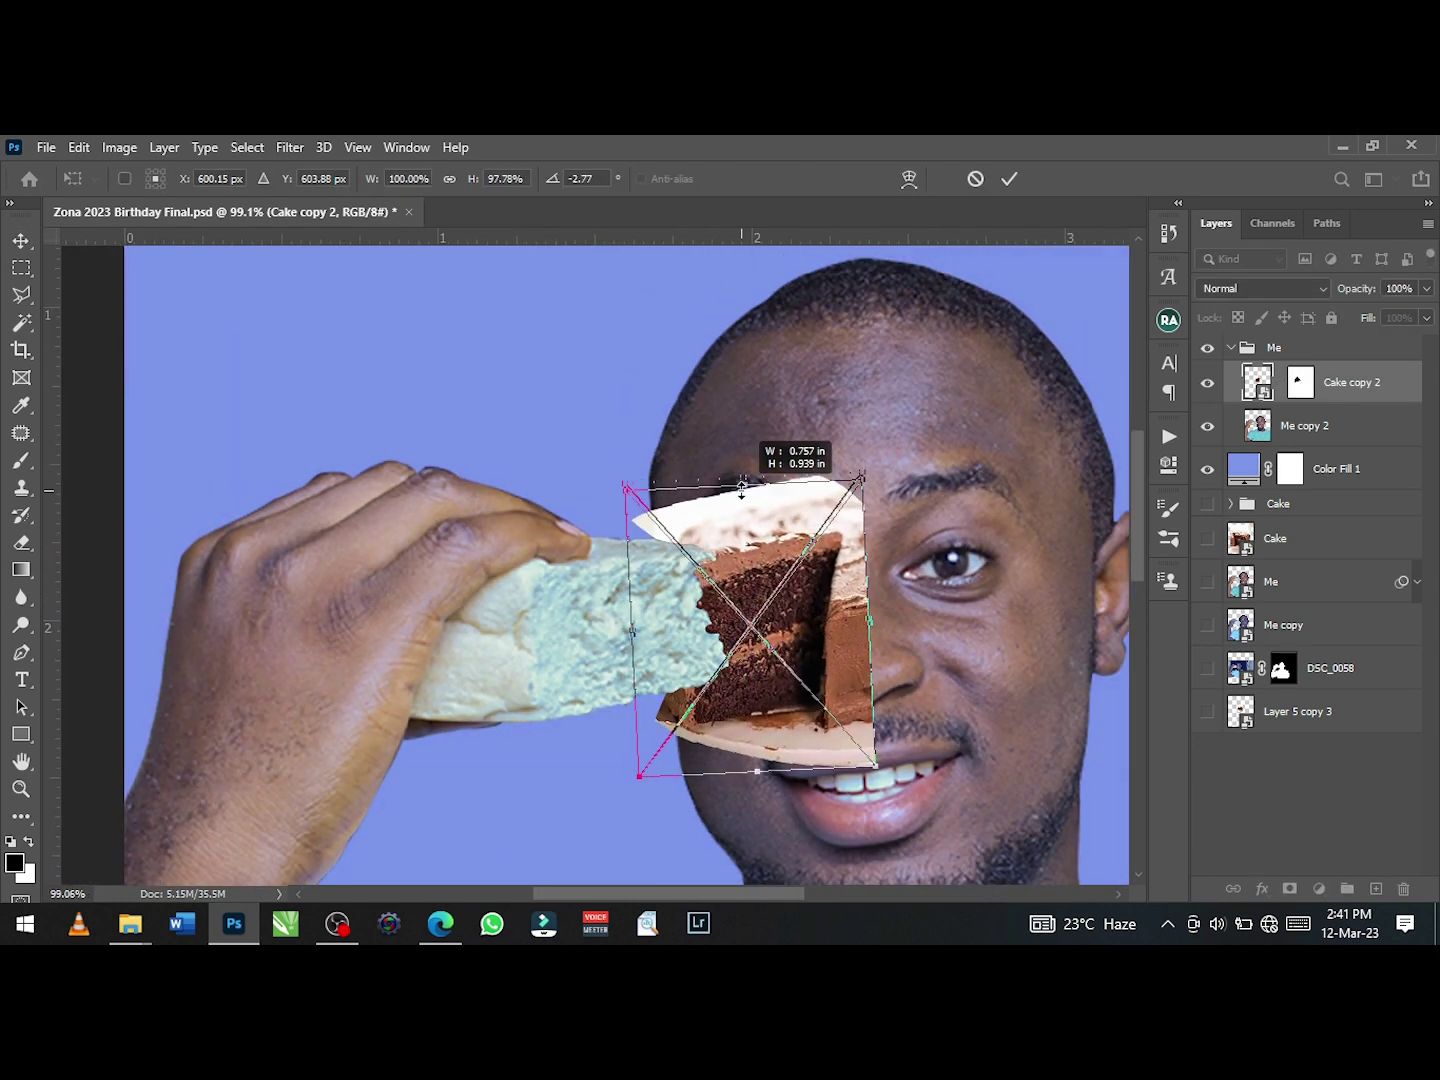
{"action": "key", "text": "Return"}
{"action": "left_click_drag", "start_coordinate": [1355, 288], "coordinate": [1313, 312]}
{"action": "scroll", "coordinate": [851, 690], "scroll_direction": "up", "scroll_amount": 3}
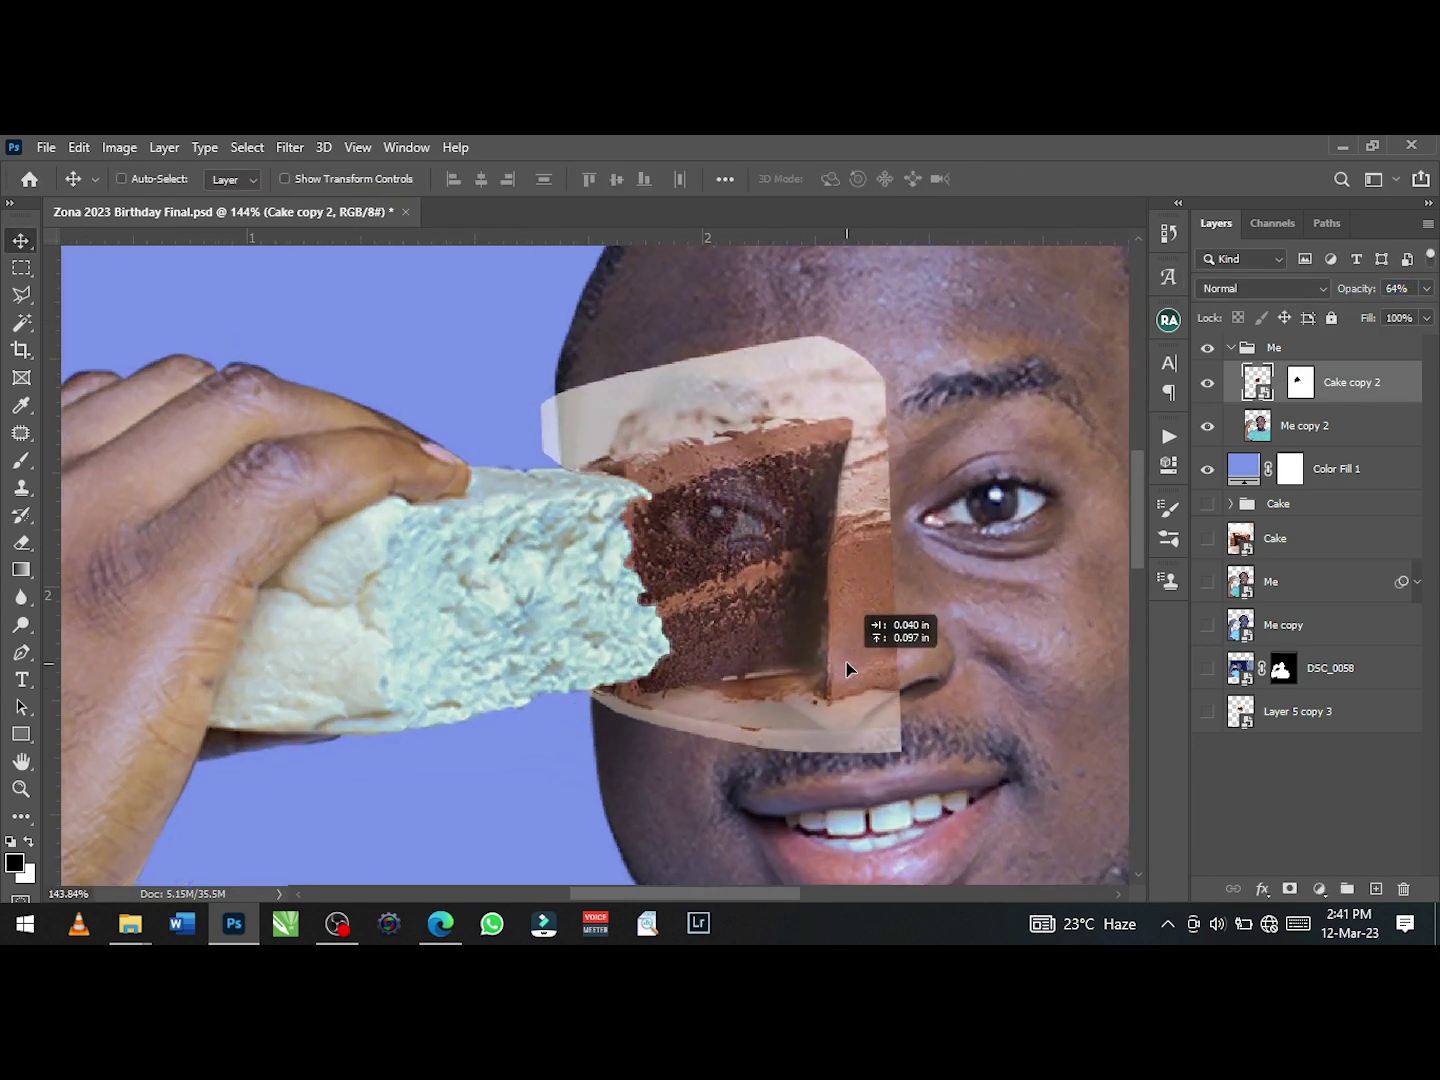
{"action": "left_click_drag", "start_coordinate": [855, 640], "coordinate": [850, 645]}
- Widen and enlarge the cake slice further to the left
{"action": "key", "text": "ctrl+t"}
{"action": "left_click_drag", "start_coordinate": [536, 590], "coordinate": [535, 588]}
{"action": "left_click_drag", "start_coordinate": [707, 373], "coordinate": [704, 363]}
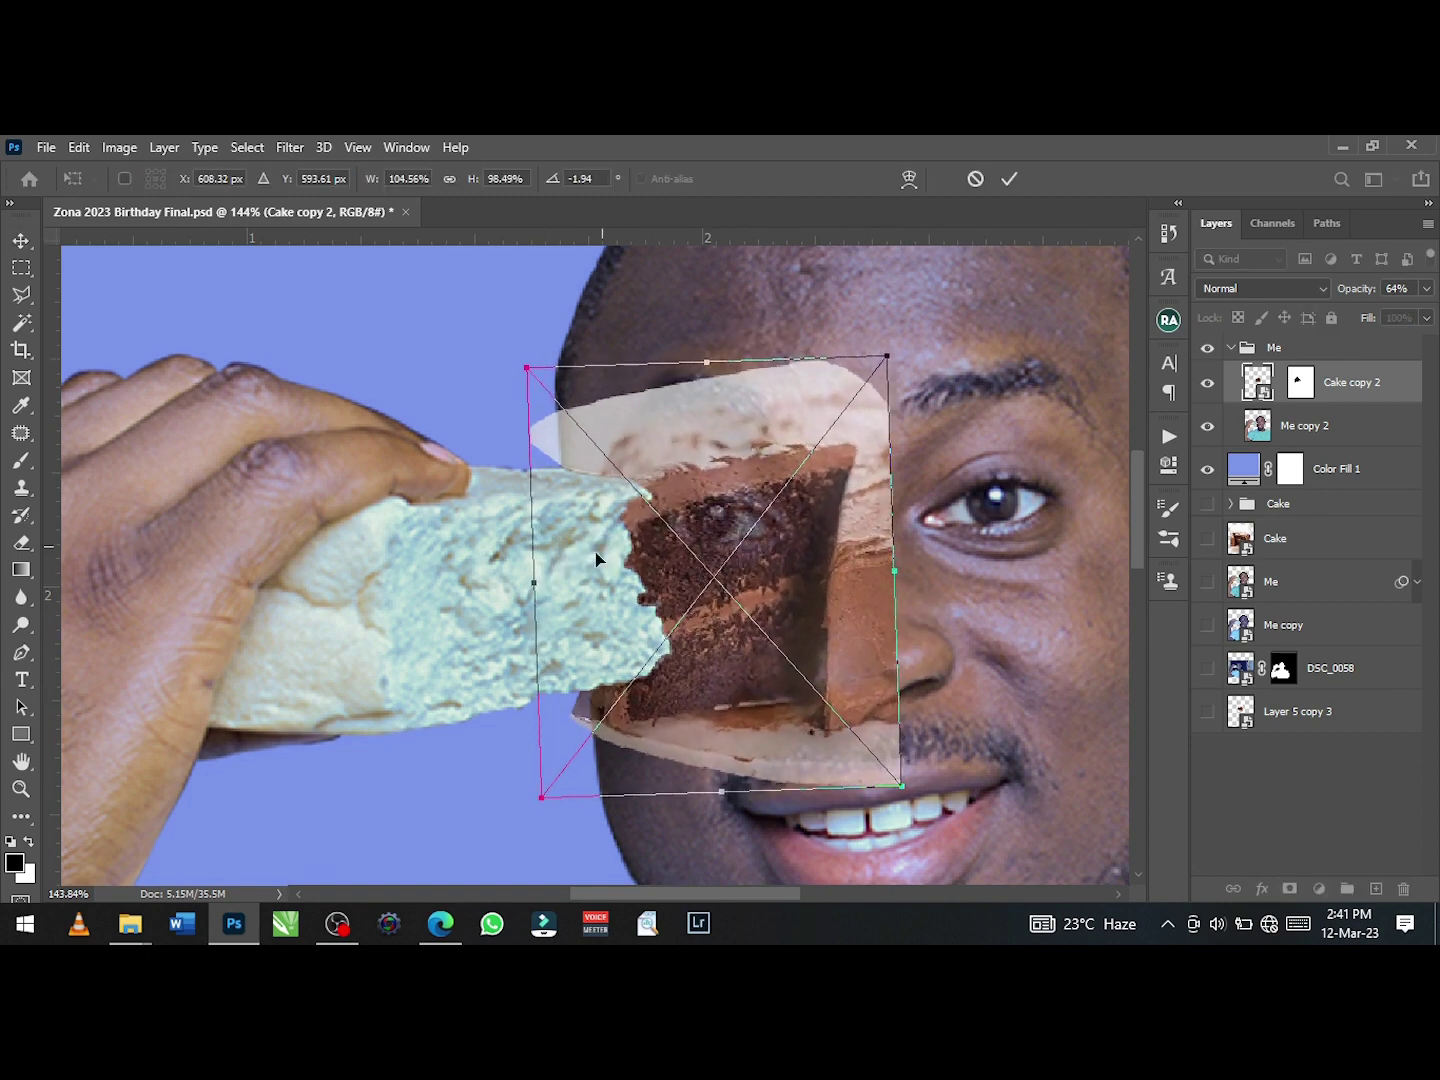
{"action": "left_click_drag", "start_coordinate": [534, 586], "coordinate": [518, 582]}
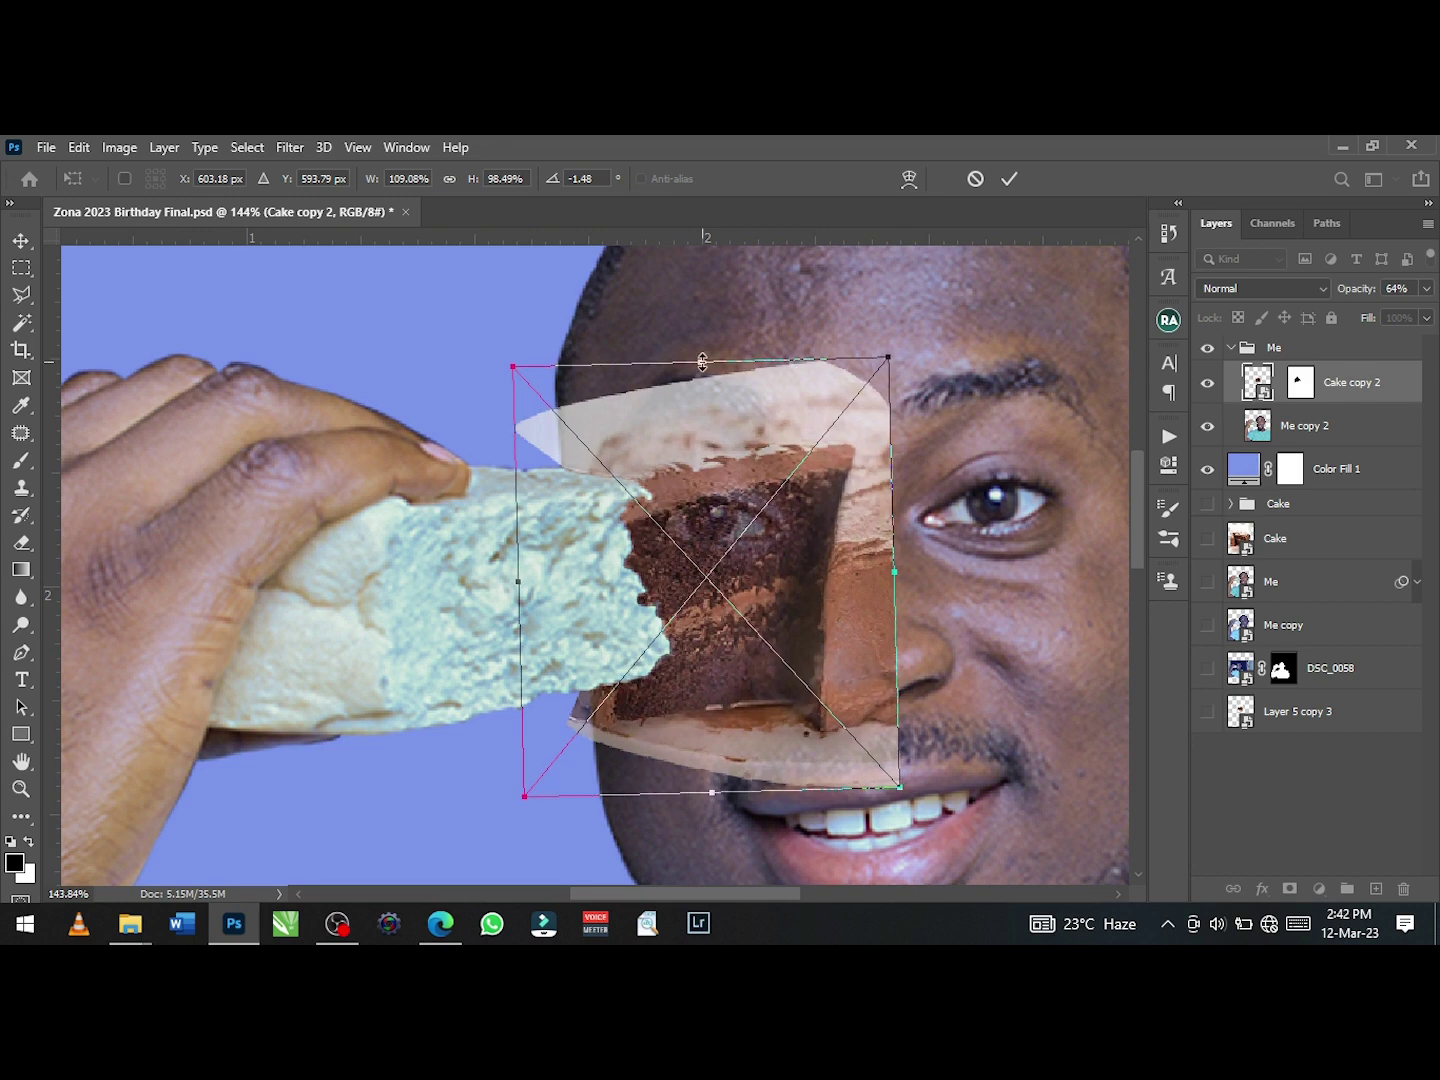
{"action": "key", "text": "Return"}
- View the cake's mask on its own, then select the Me copy 2 layer
{"action": "scroll", "coordinate": [831, 513], "scroll_direction": "up", "scroll_amount": 2}
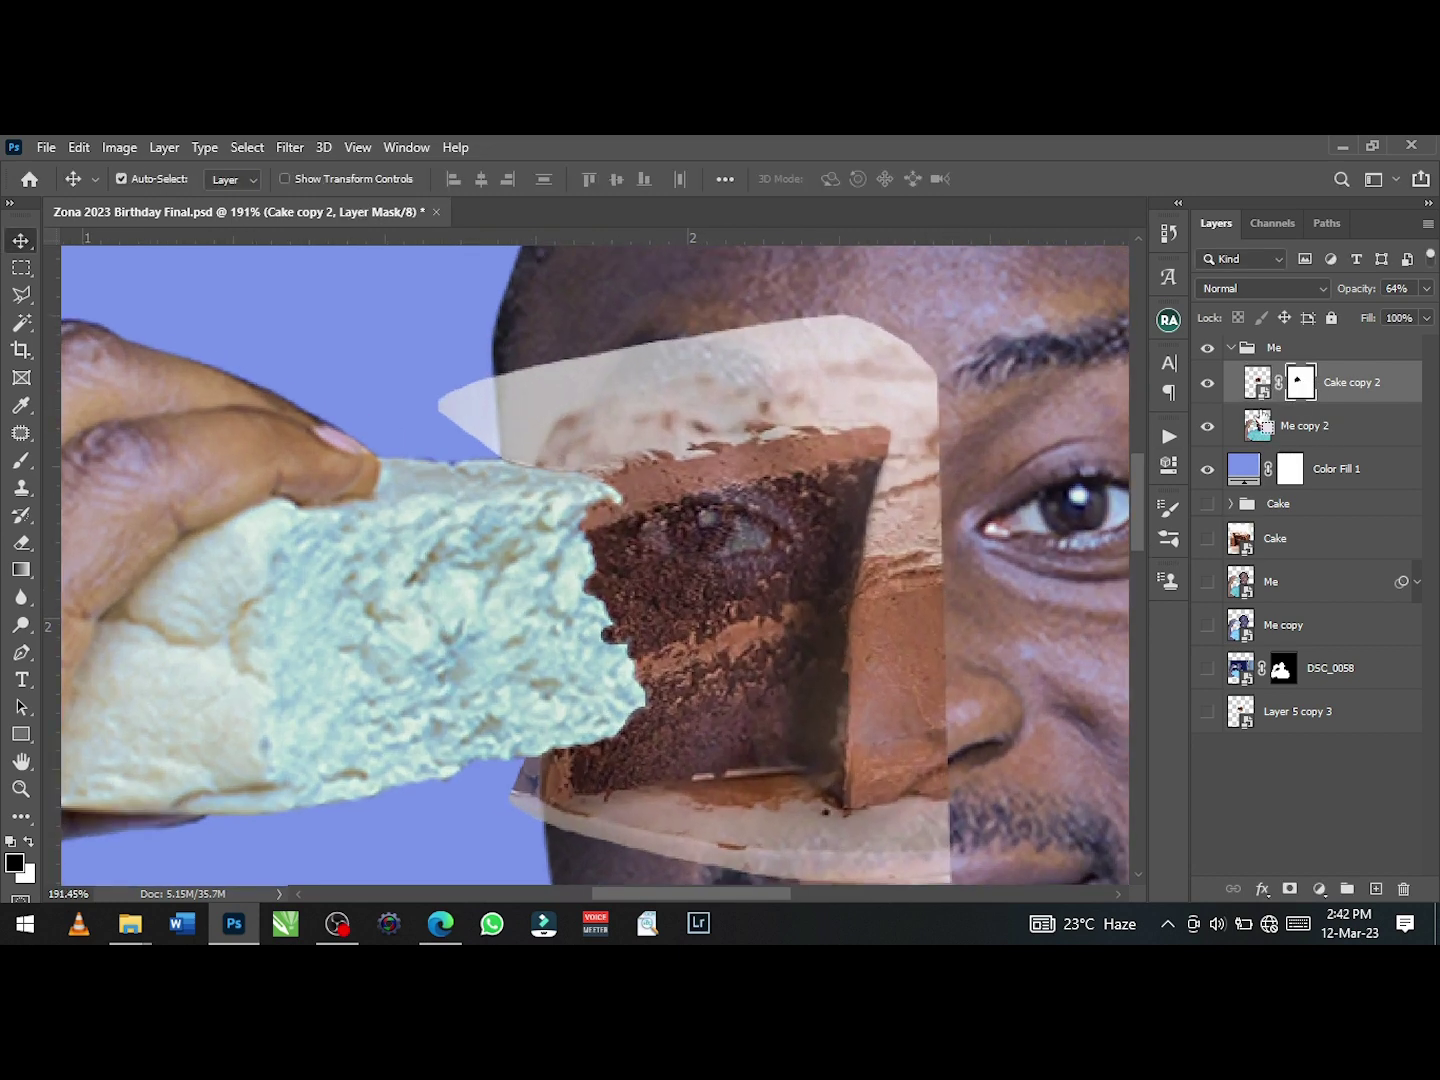
{"action": "left_click", "coordinate": [1300, 383], "text": "alt"}
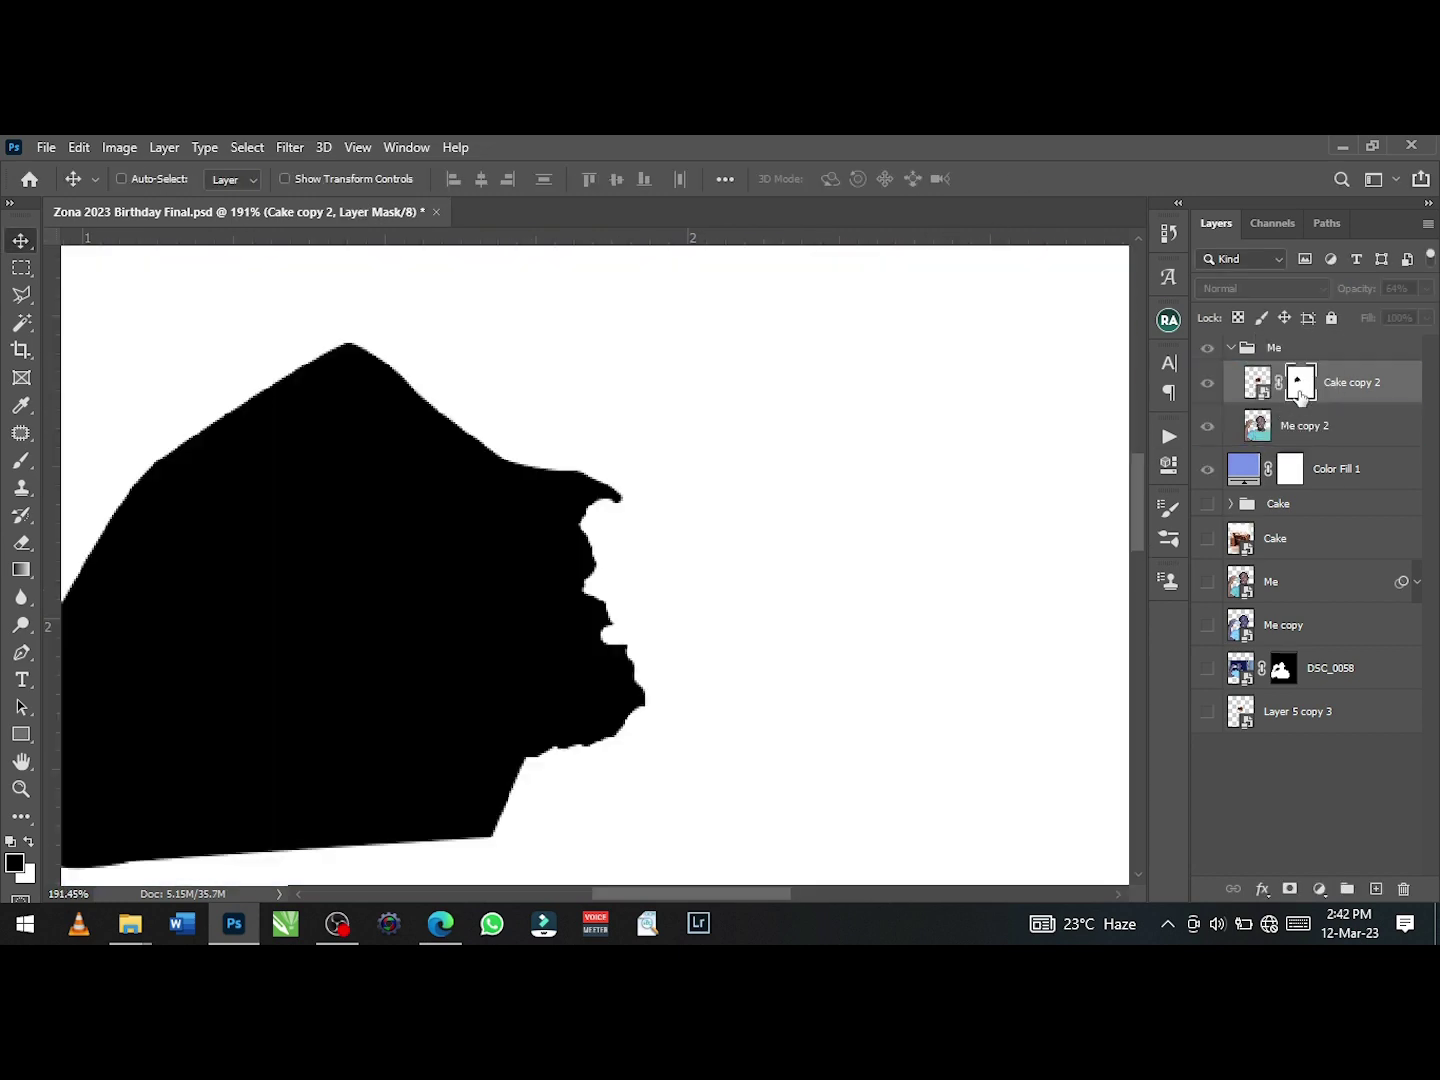
{"action": "scroll", "coordinate": [877, 582], "scroll_direction": "down", "scroll_amount": 5}
{"action": "left_click", "coordinate": [1299, 382], "text": "alt"}
- Disable the Me copy 2 layer mask and select the Cake copy 2 mask
{"action": "right_click", "coordinate": [1320, 425]}
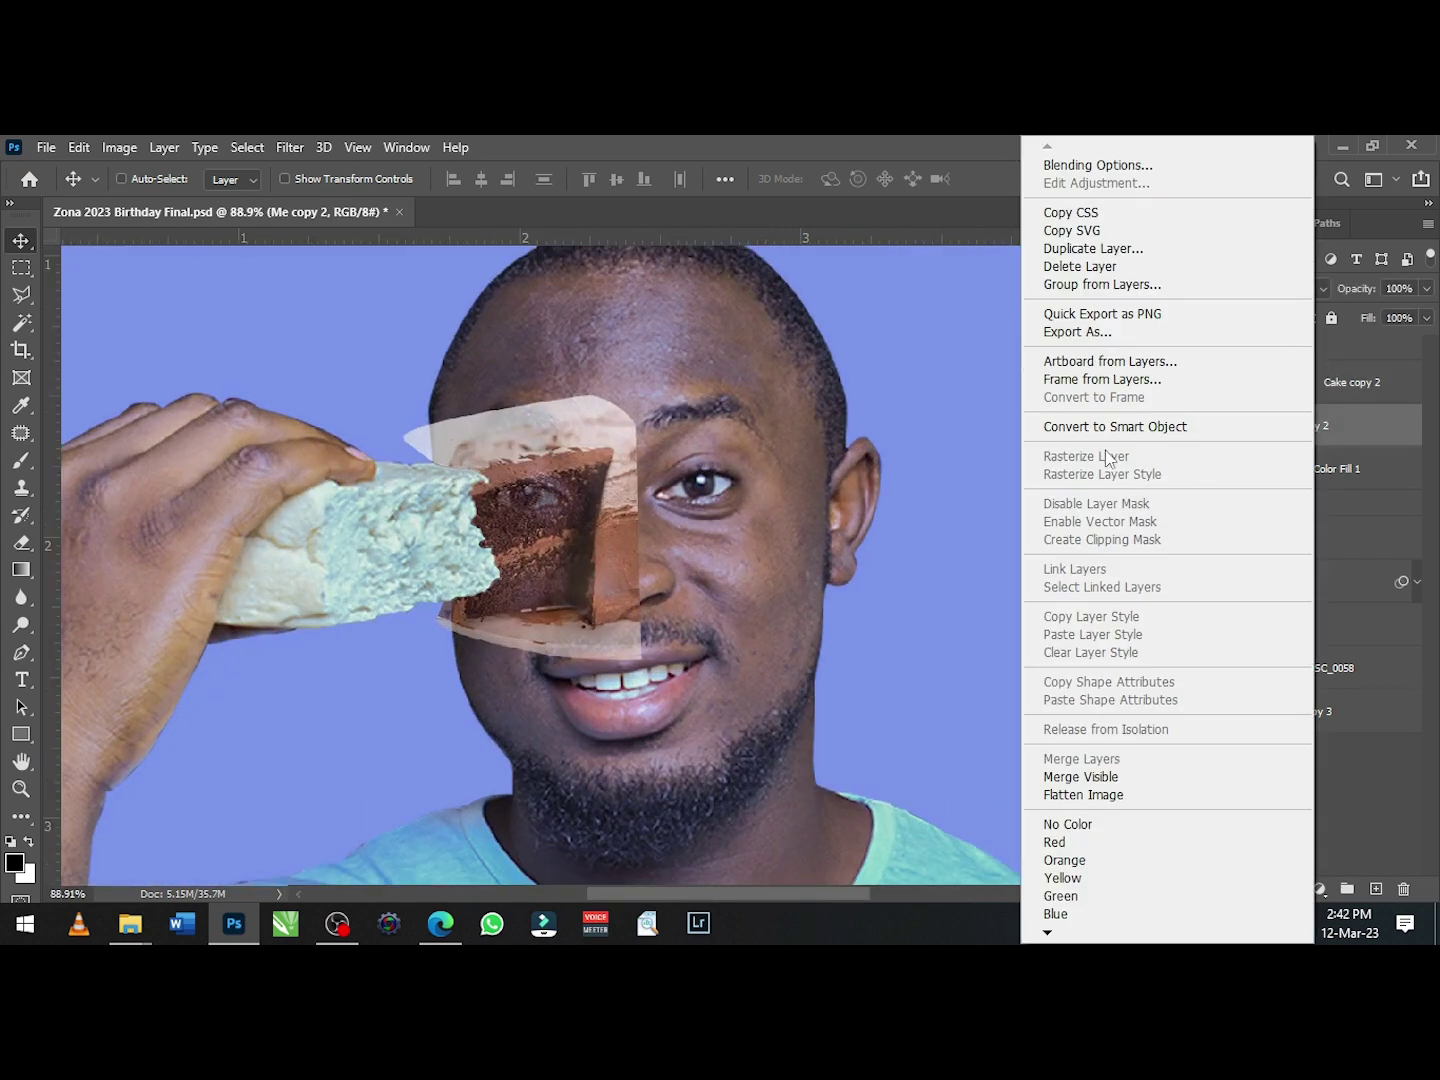
{"action": "key", "text": "Escape"}
{"action": "scroll", "coordinate": [700, 500], "scroll_direction": "up", "scroll_amount": 2}
{"action": "left_click", "coordinate": [1300, 425], "text": "shift"}
{"action": "scroll", "coordinate": [785, 420], "scroll_direction": "up", "scroll_amount": 2}
{"action": "left_click", "coordinate": [1299, 382]}
- Set up a fully soft Brush at size 20 for painting the mask
{"action": "key", "text": "b"}
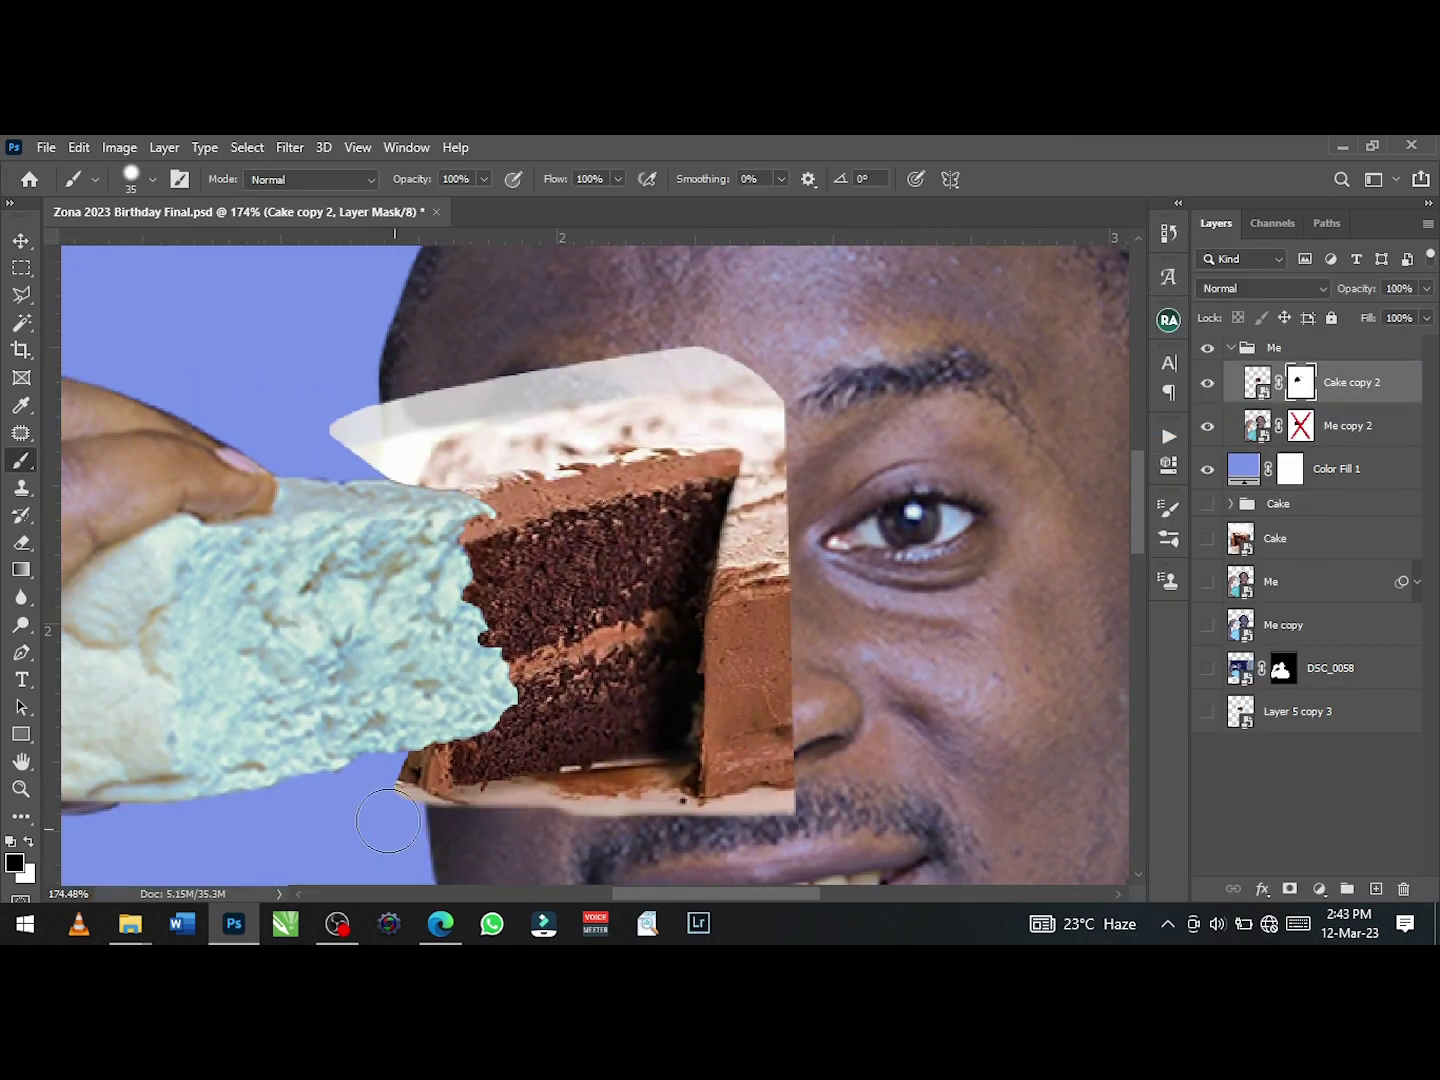
{"action": "right_click", "coordinate": [472, 800]}
{"action": "left_click_drag", "start_coordinate": [610, 657], "coordinate": [578, 662]}
{"action": "scroll", "coordinate": [454, 815], "scroll_direction": "up", "scroll_amount": 2}
{"action": "key", "text": "Escape"}
{"action": "scroll", "coordinate": [454, 815], "scroll_direction": "up", "scroll_amount": 2}
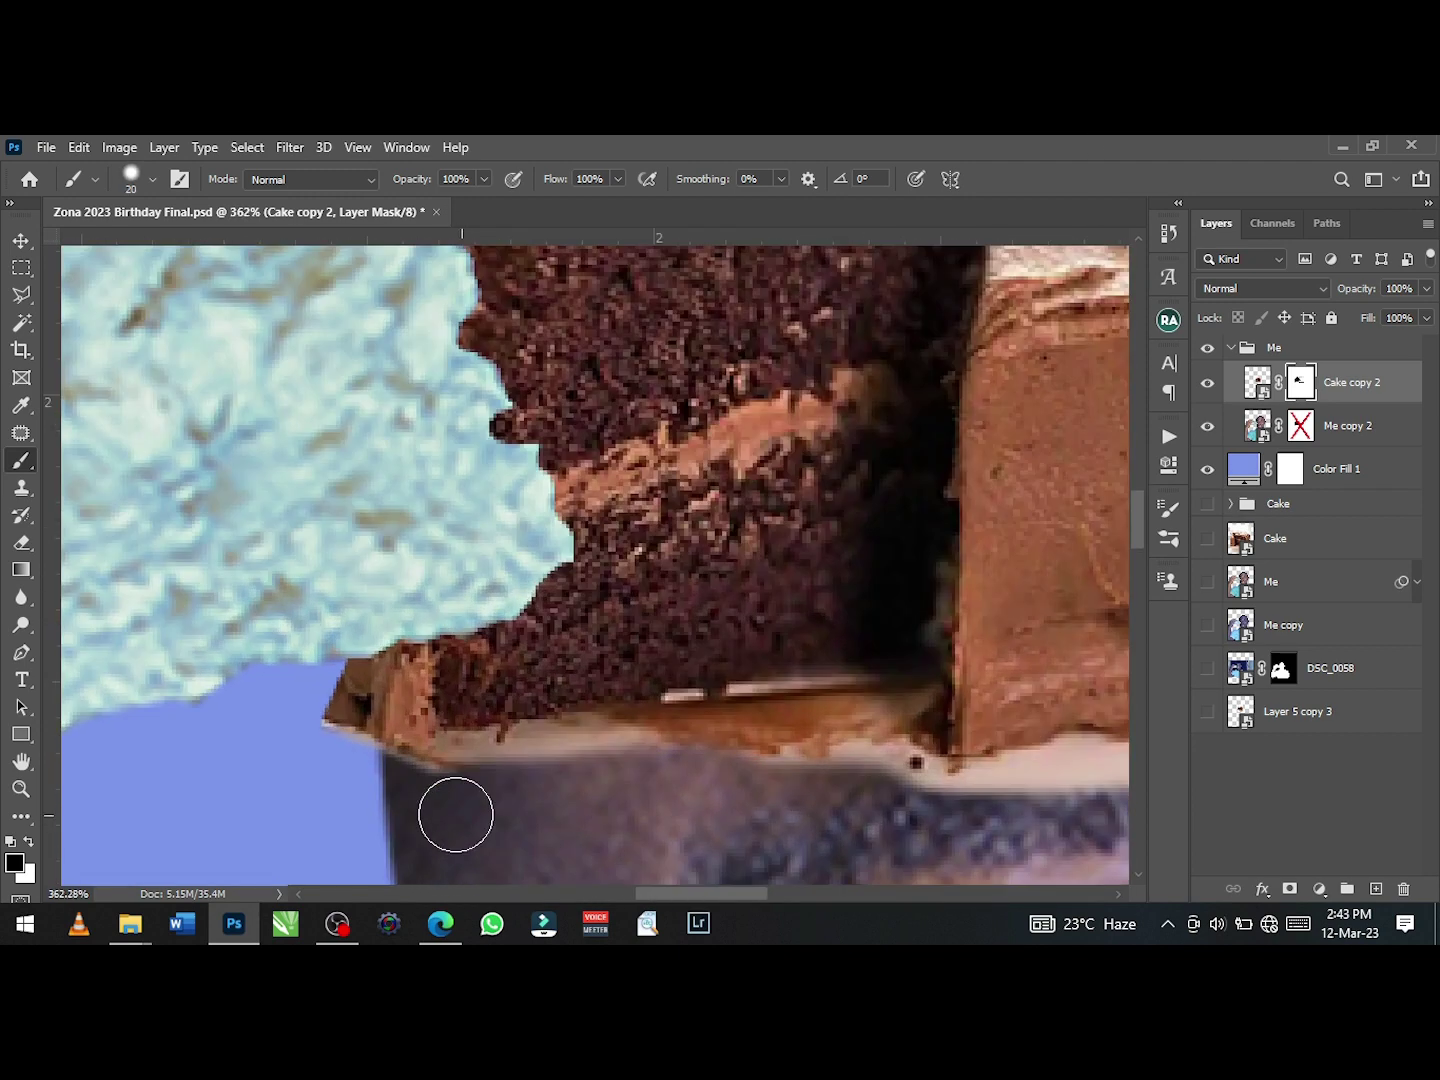
{"action": "scroll", "coordinate": [696, 704], "scroll_direction": "down", "scroll_amount": 3}
{"action": "scroll", "coordinate": [879, 747], "scroll_direction": "up", "scroll_amount": 1}
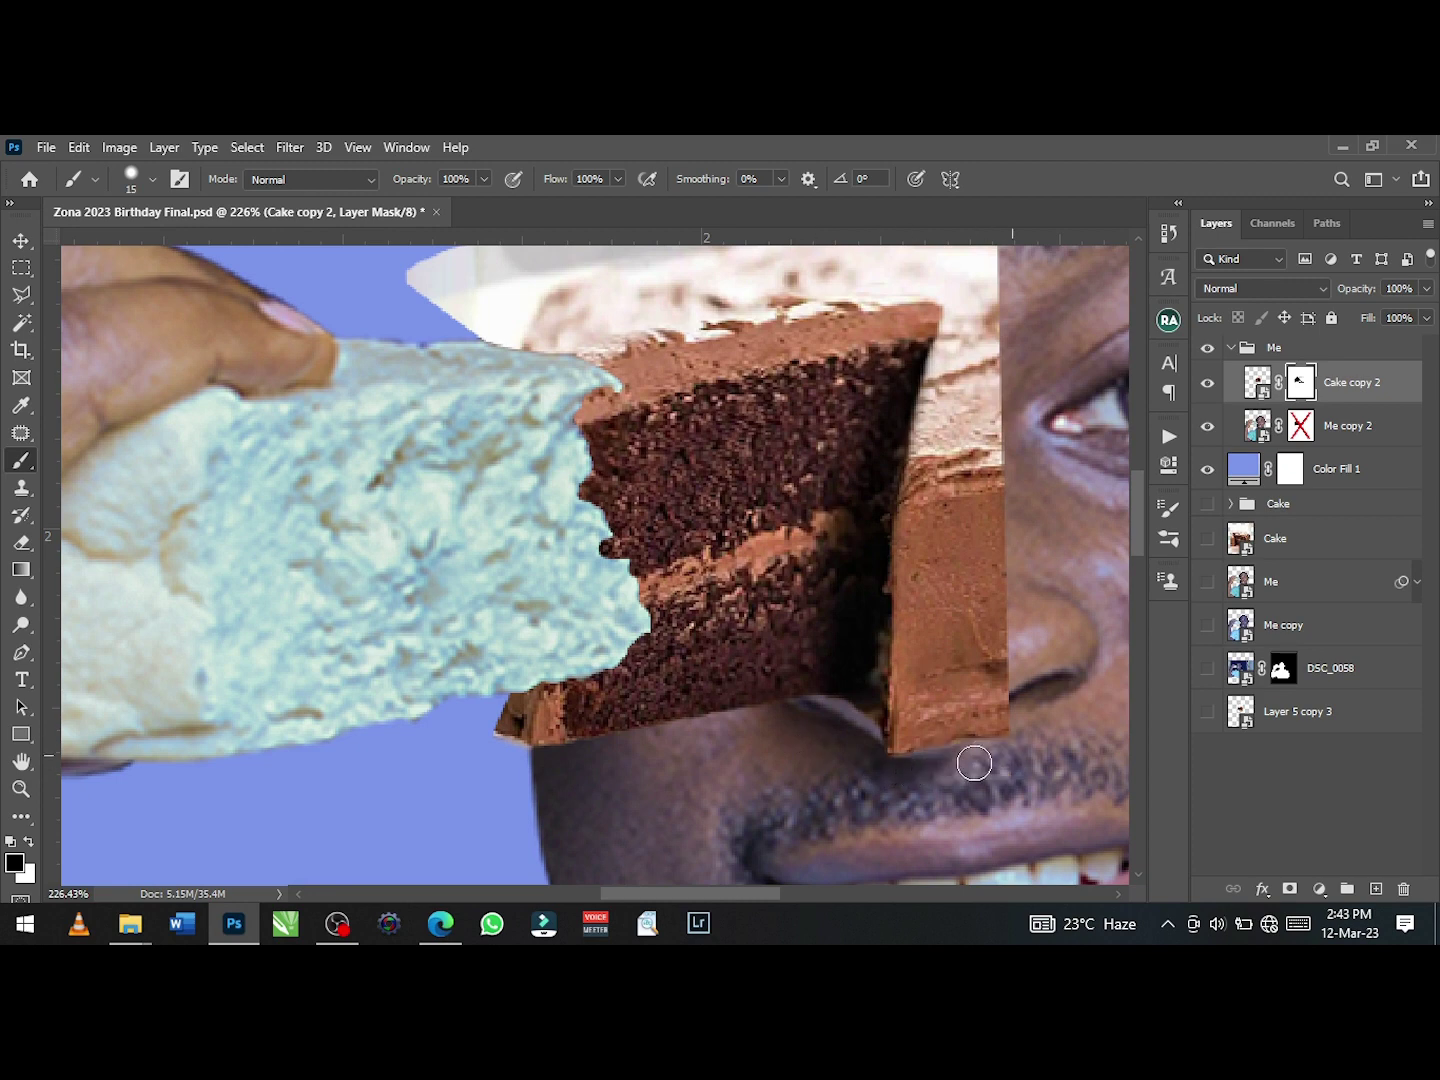
{"action": "scroll", "coordinate": [810, 749], "scroll_direction": "down", "scroll_amount": 1}
- Paint the mask along the cake's edge and hide the white strip above the cake
{"action": "left_click_drag", "start_coordinate": [913, 544], "coordinate": [910, 689]}
{"action": "left_click_drag", "start_coordinate": [952, 440], "coordinate": [950, 690]}
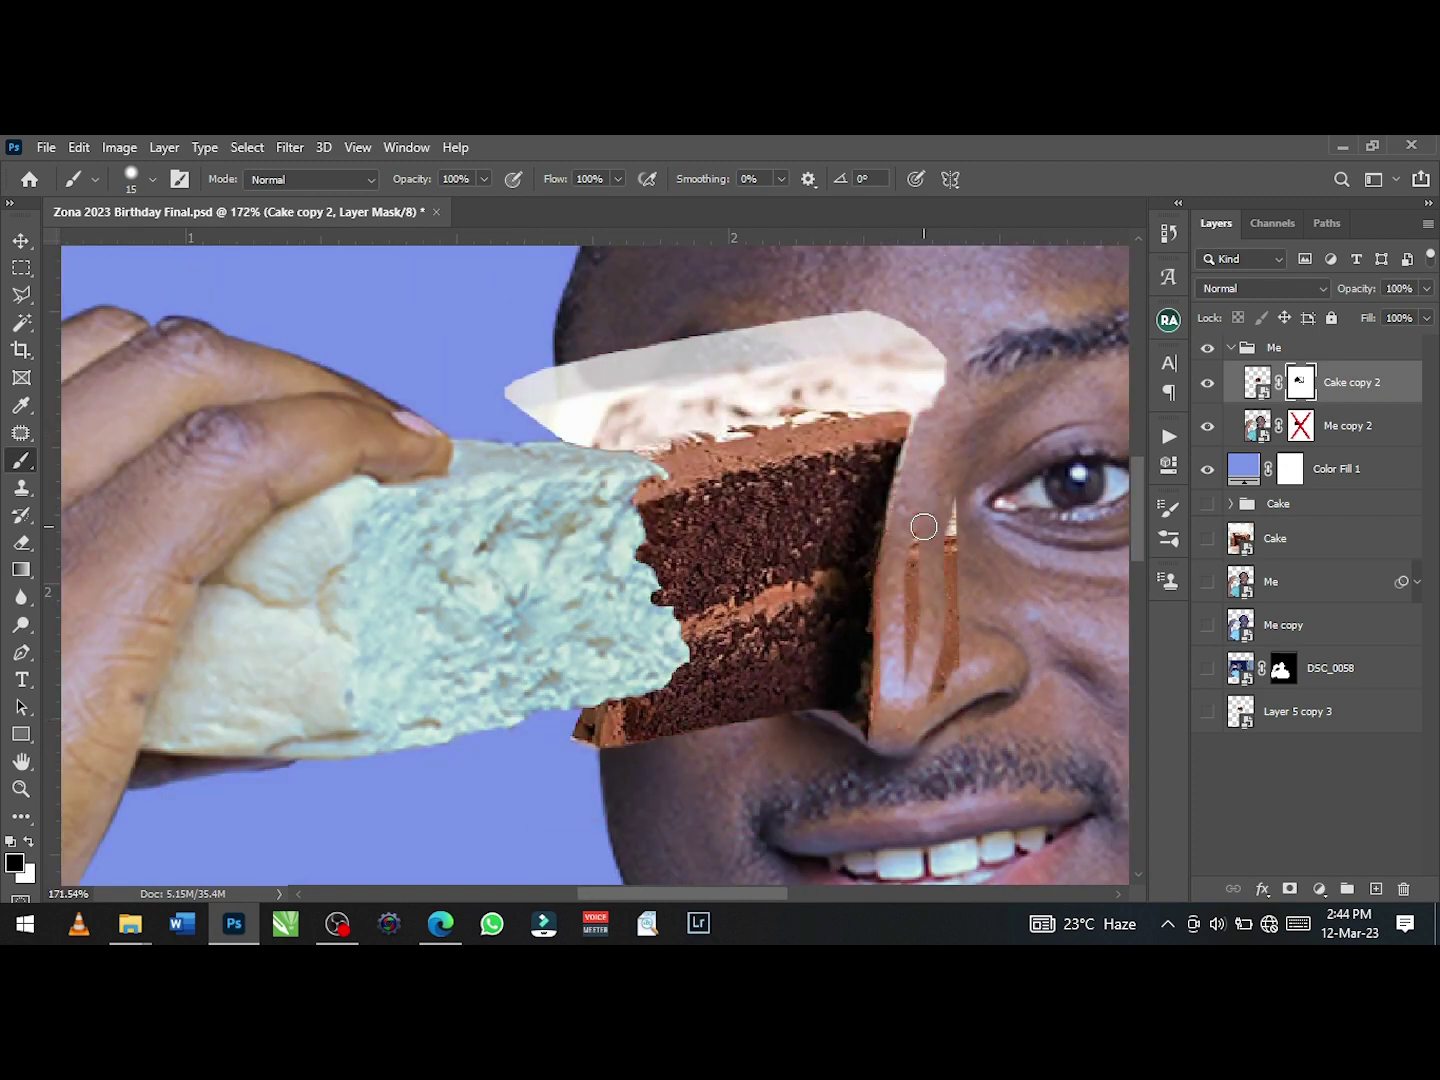
{"action": "key", "text": "ctrl+z"}
{"action": "scroll", "coordinate": [884, 740], "scroll_direction": "down", "scroll_amount": 3}
{"action": "scroll", "coordinate": [884, 739], "scroll_direction": "down", "scroll_amount": 3}
{"action": "scroll", "coordinate": [616, 524], "scroll_direction": "up", "scroll_amount": 2}
{"action": "scroll", "coordinate": [650, 524], "scroll_direction": "up", "scroll_amount": 1}
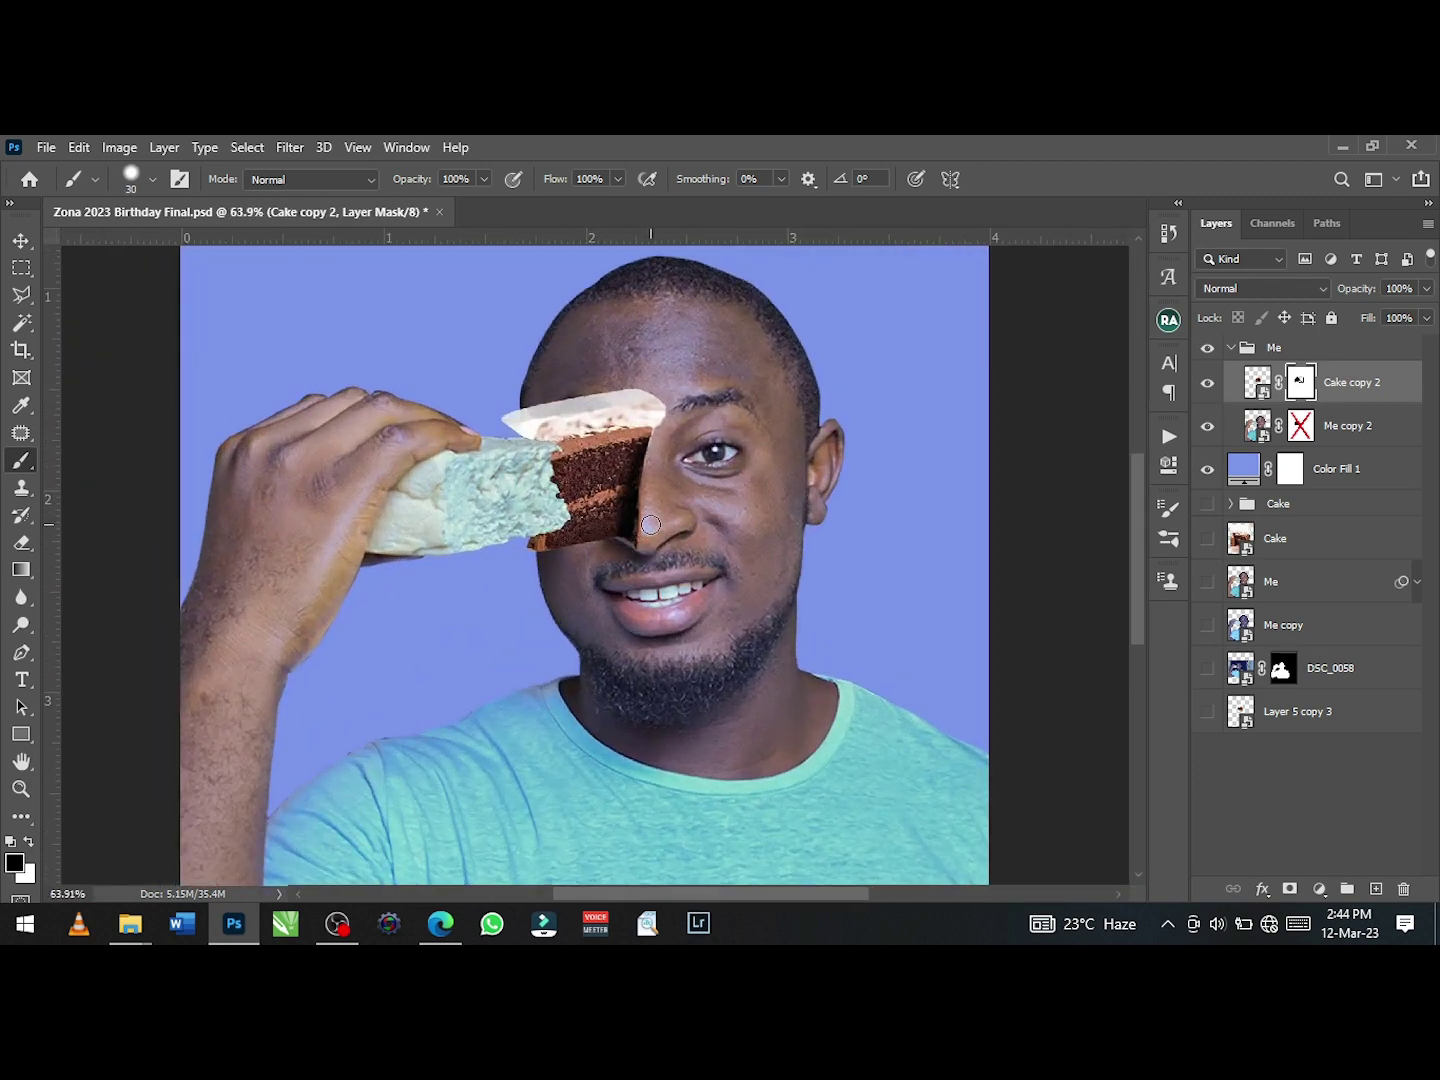
{"action": "scroll", "coordinate": [651, 524], "scroll_direction": "up", "scroll_amount": 1}
{"action": "scroll", "coordinate": [651, 525], "scroll_direction": "up", "scroll_amount": 1}
{"action": "left_click_drag", "start_coordinate": [605, 401], "coordinate": [499, 398]}
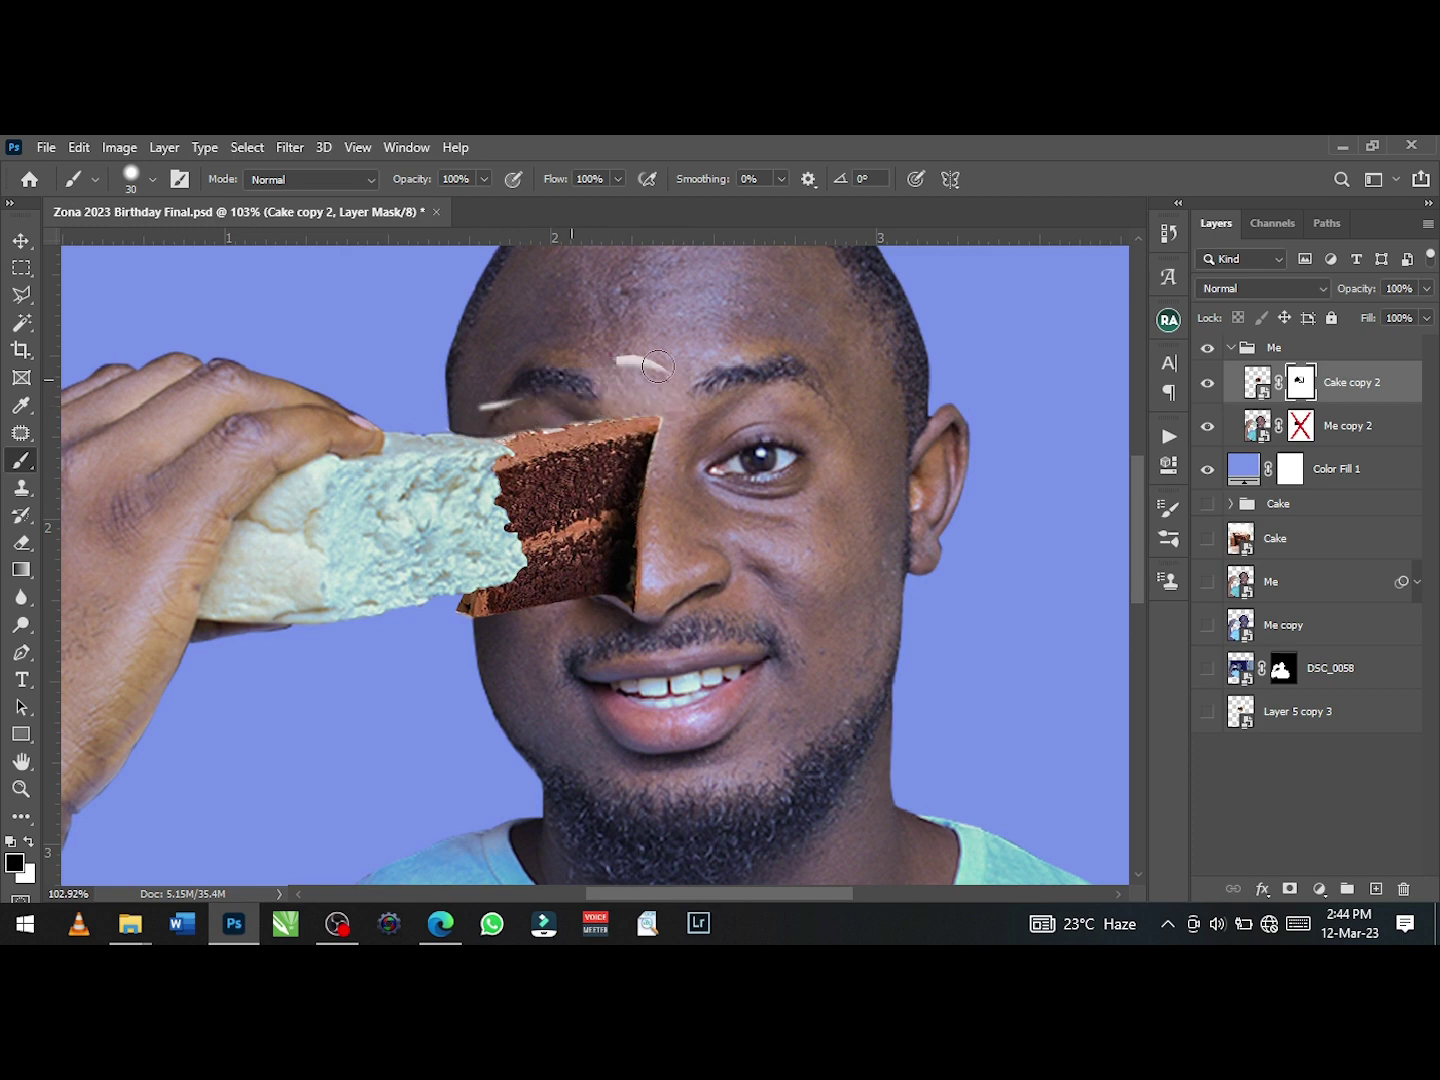
{"action": "scroll", "coordinate": [634, 665], "scroll_direction": "up", "scroll_amount": 1}
{"action": "scroll", "coordinate": [634, 665], "scroll_direction": "down", "scroll_amount": 5}
{"action": "scroll", "coordinate": [358, 863], "scroll_direction": "up", "scroll_amount": 1}
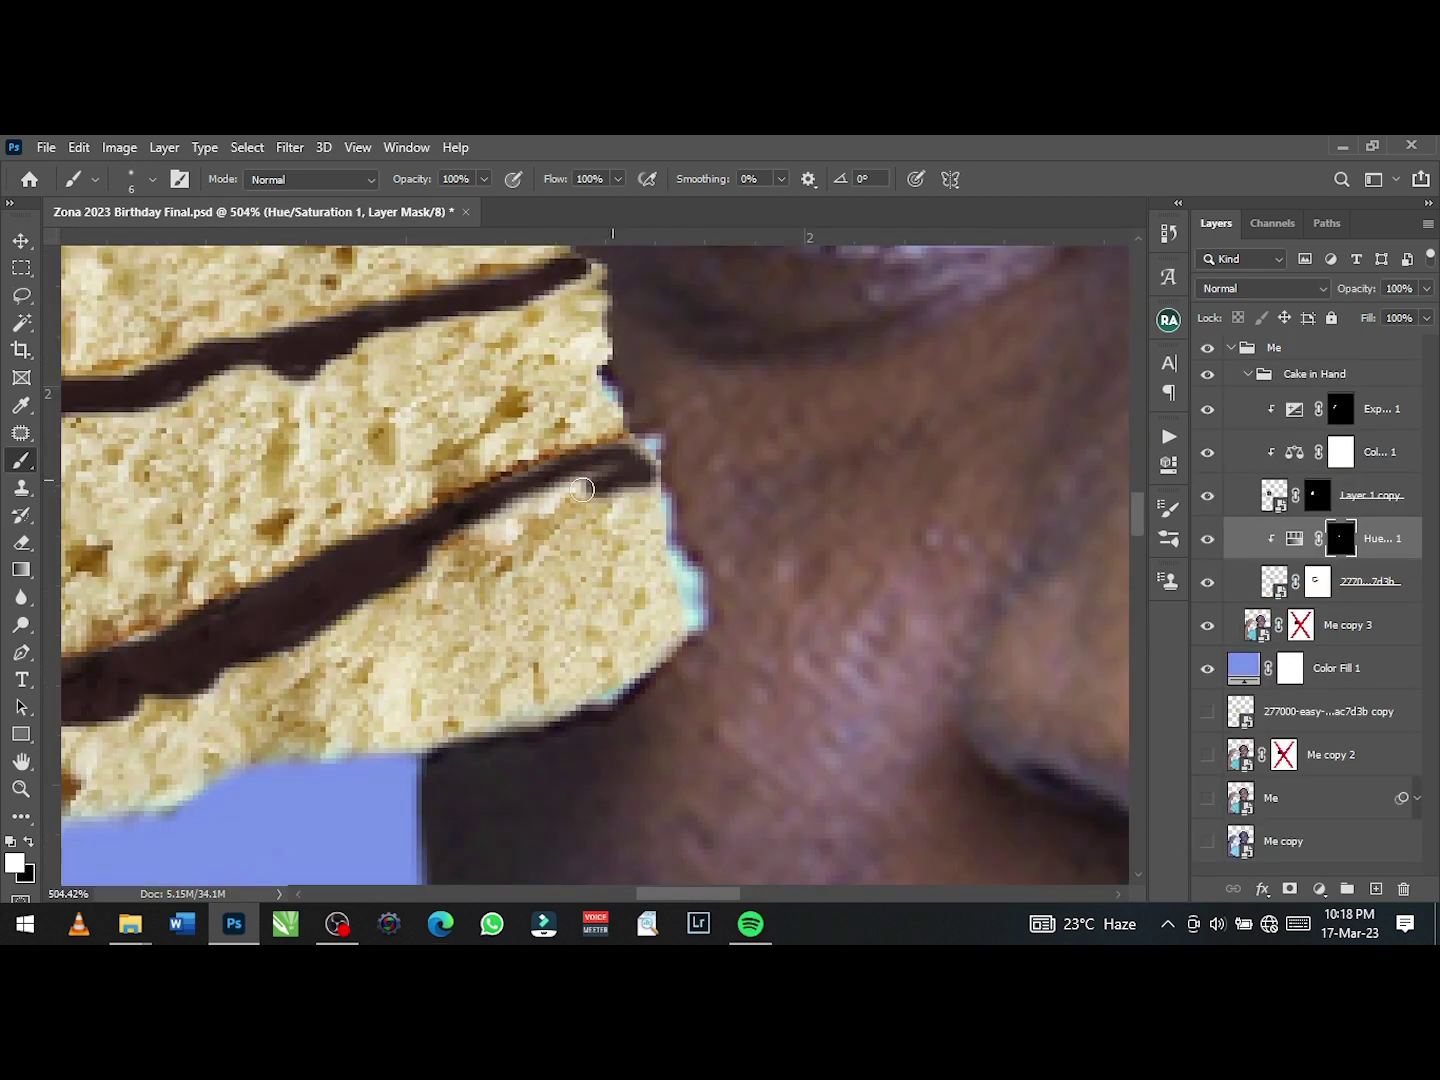
- Inspect the cake's edges and check the brush settings on the Layer 1 copy mask
{"action": "scroll", "coordinate": [645, 466], "scroll_direction": "down", "scroll_amount": 10}
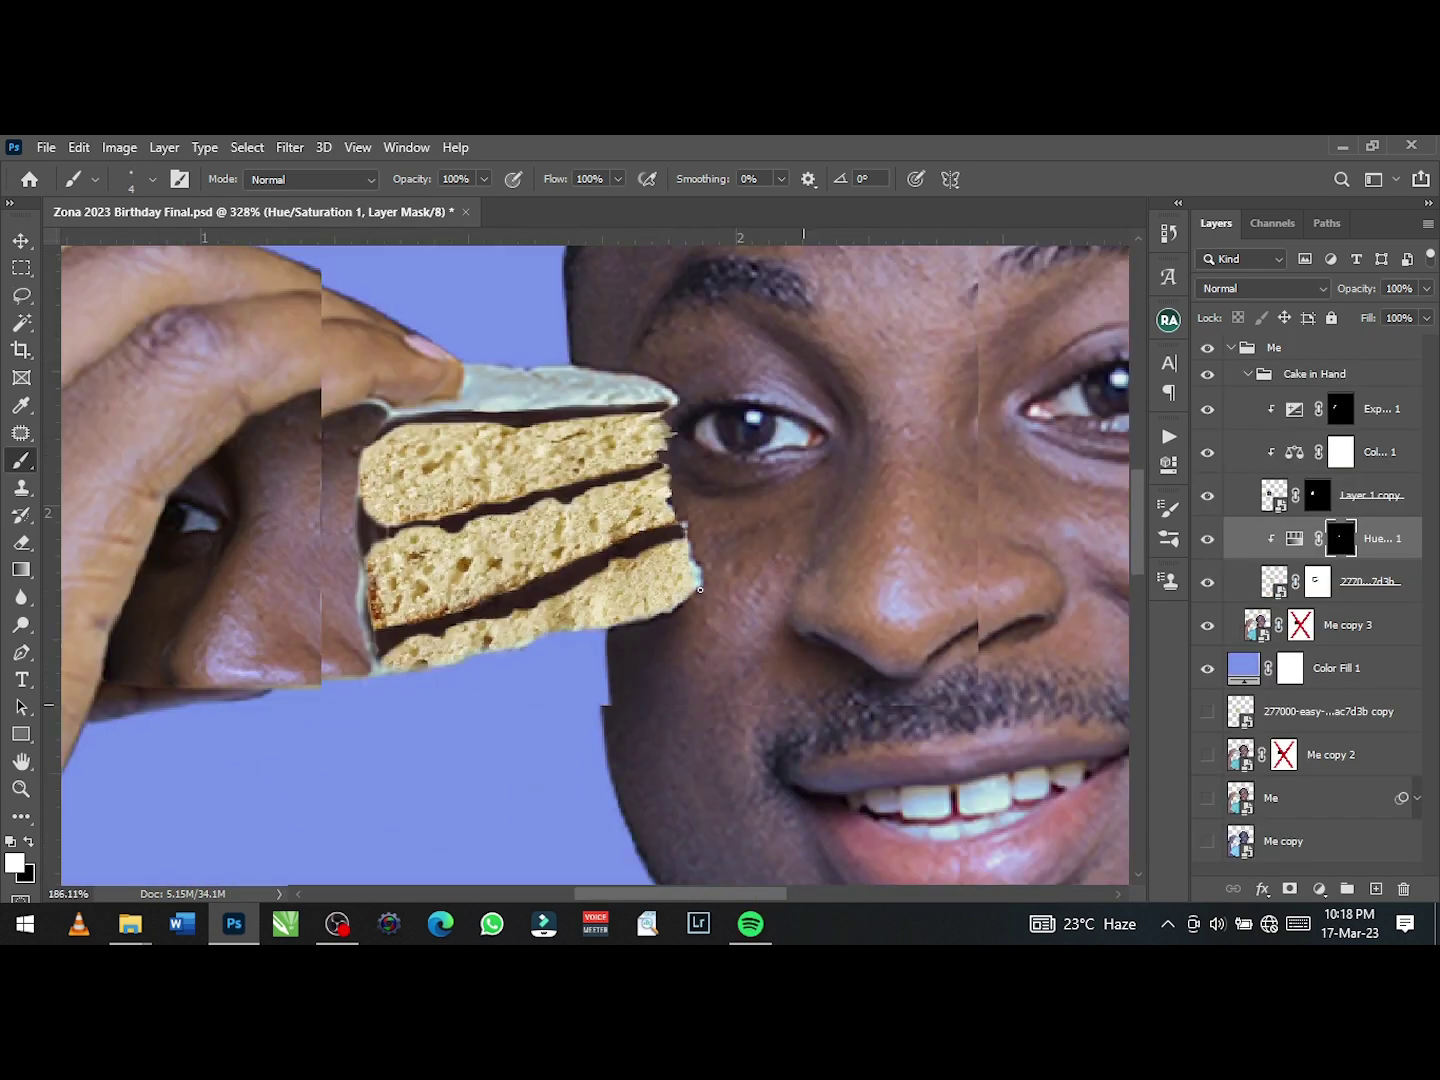
{"action": "scroll", "coordinate": [669, 509], "scroll_direction": "up", "scroll_amount": 10}
{"action": "scroll", "coordinate": [664, 508], "scroll_direction": "down", "scroll_amount": 3}
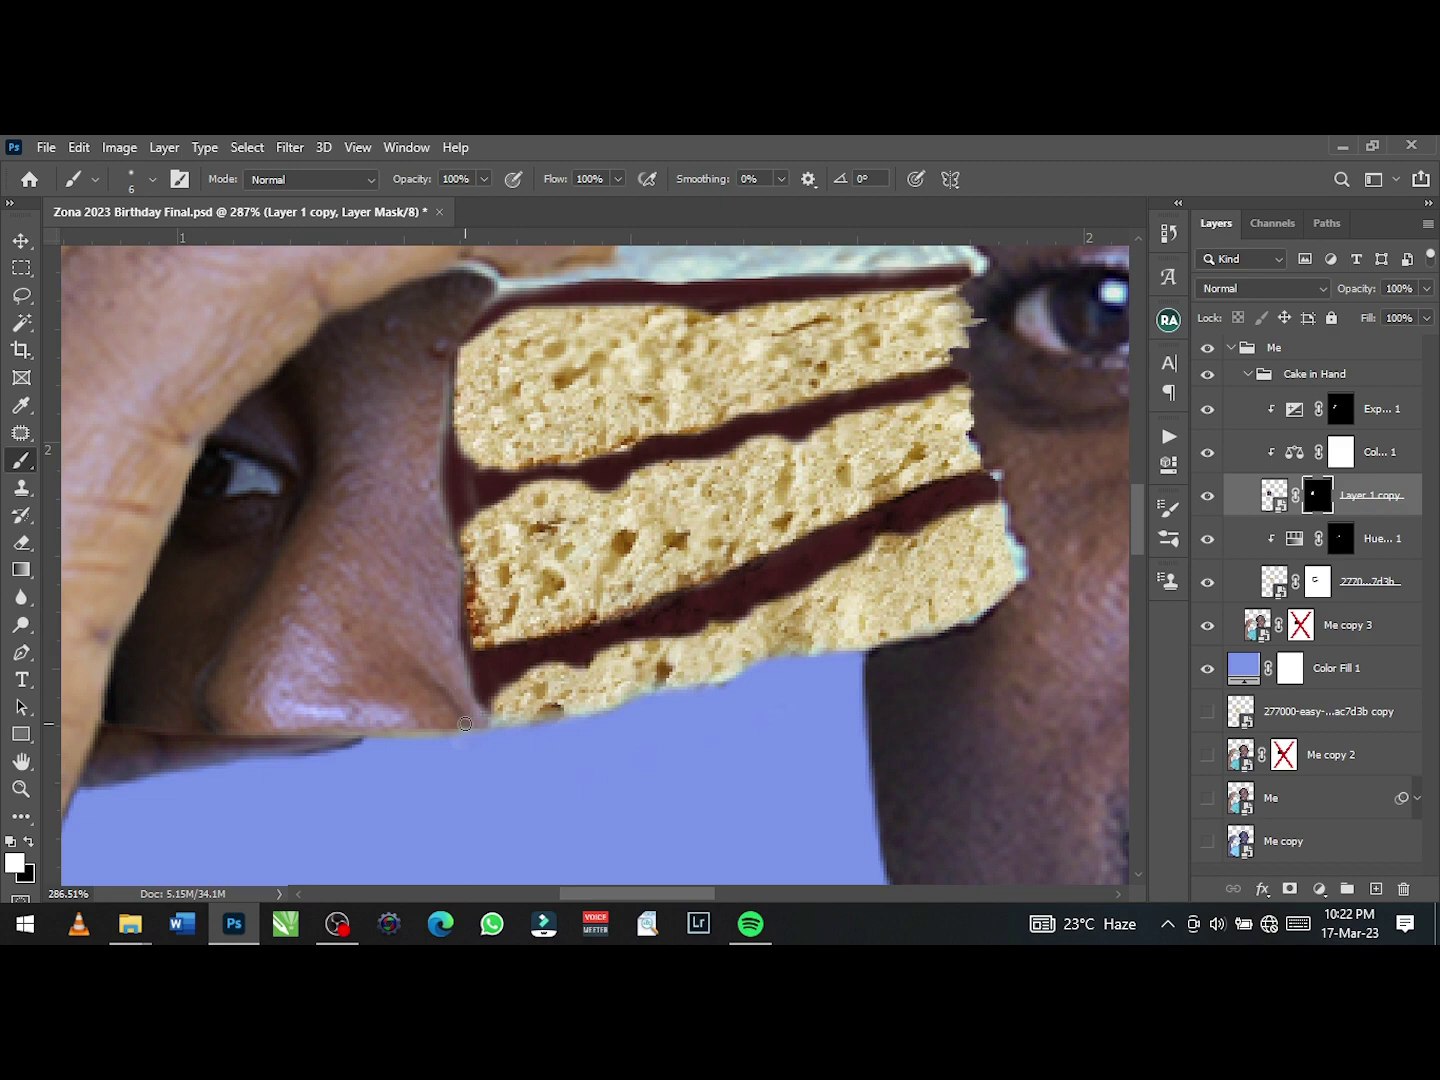
{"action": "scroll", "coordinate": [464, 724], "scroll_direction": "up", "scroll_amount": 5}
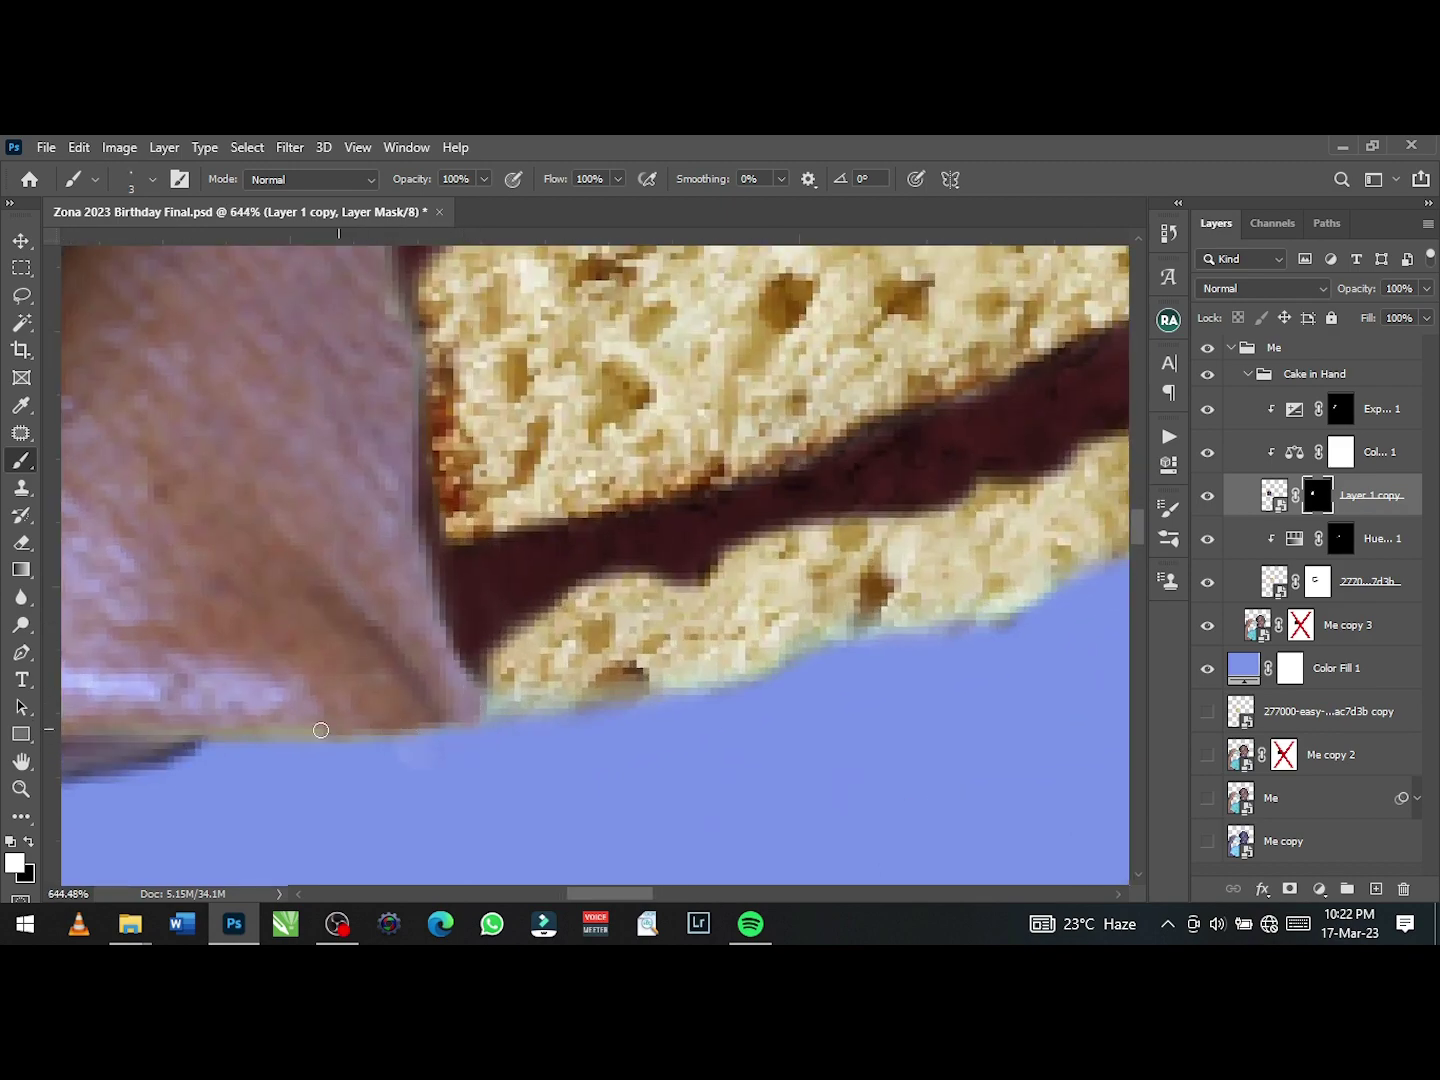
{"action": "scroll", "coordinate": [319, 731], "scroll_direction": "down", "scroll_amount": 4}
{"action": "scroll", "coordinate": [446, 691], "scroll_direction": "up", "scroll_amount": 2}
{"action": "scroll", "coordinate": [567, 689], "scroll_direction": "down", "scroll_amount": 3}
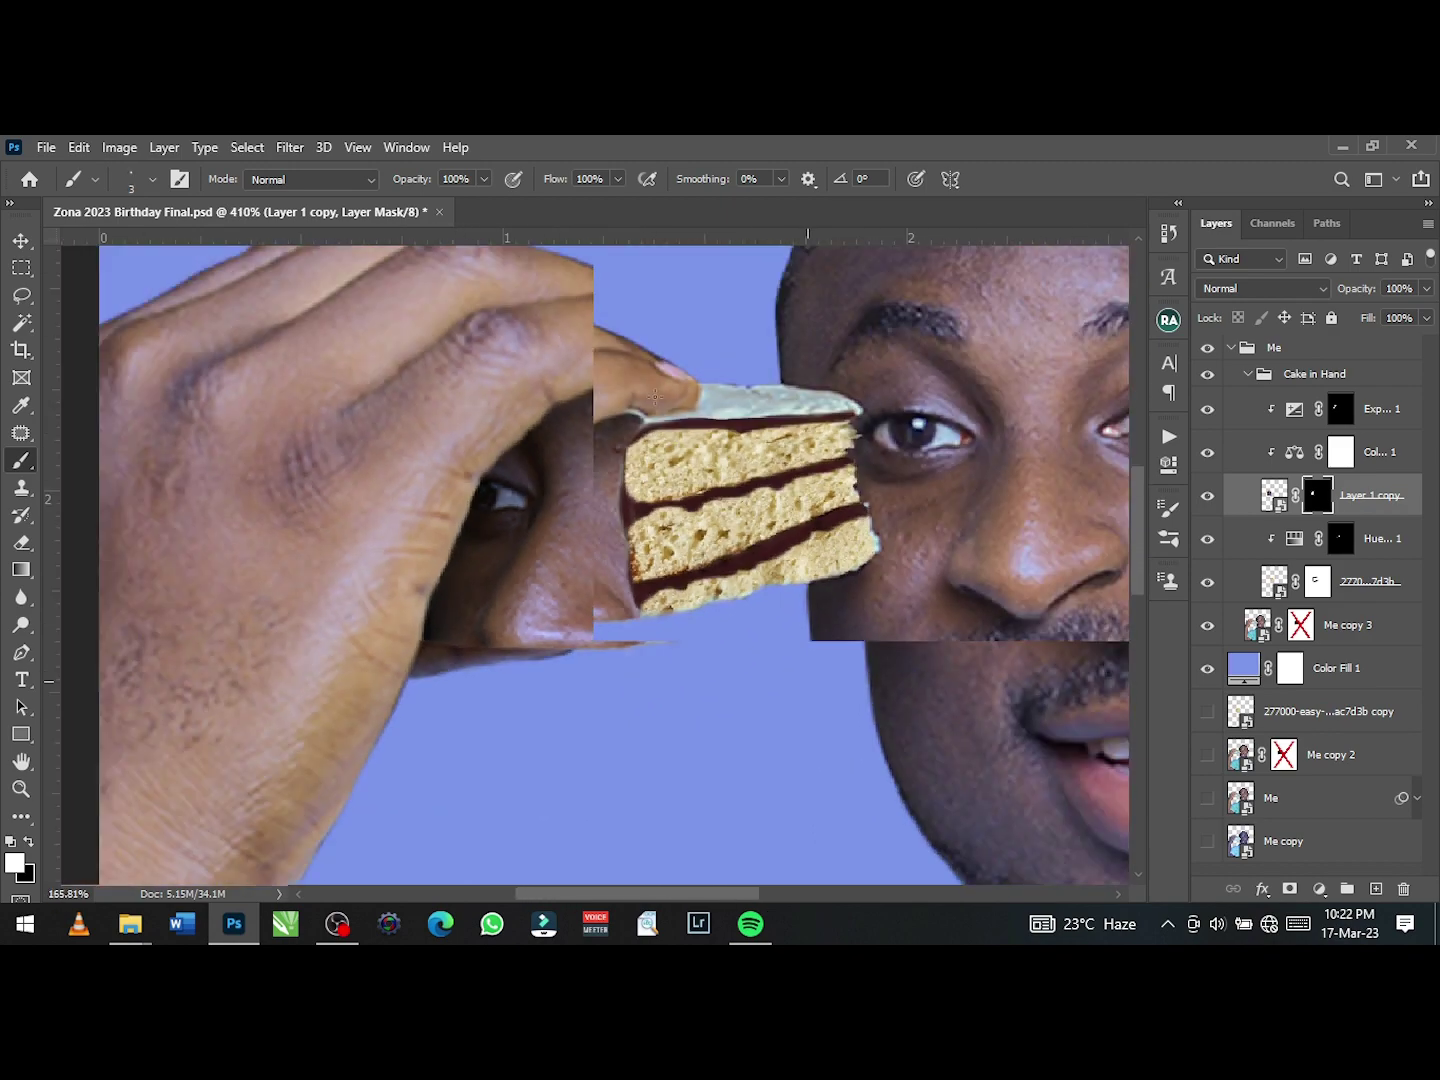
{"action": "scroll", "coordinate": [590, 453], "scroll_direction": "up", "scroll_amount": 5}
{"action": "right_click", "coordinate": [611, 514]}
{"action": "key", "text": "Escape"}
- Swap the mask brush to hide and shrink it for the thumb and nose edges
{"action": "scroll", "coordinate": [659, 511], "scroll_direction": "down", "scroll_amount": 5}
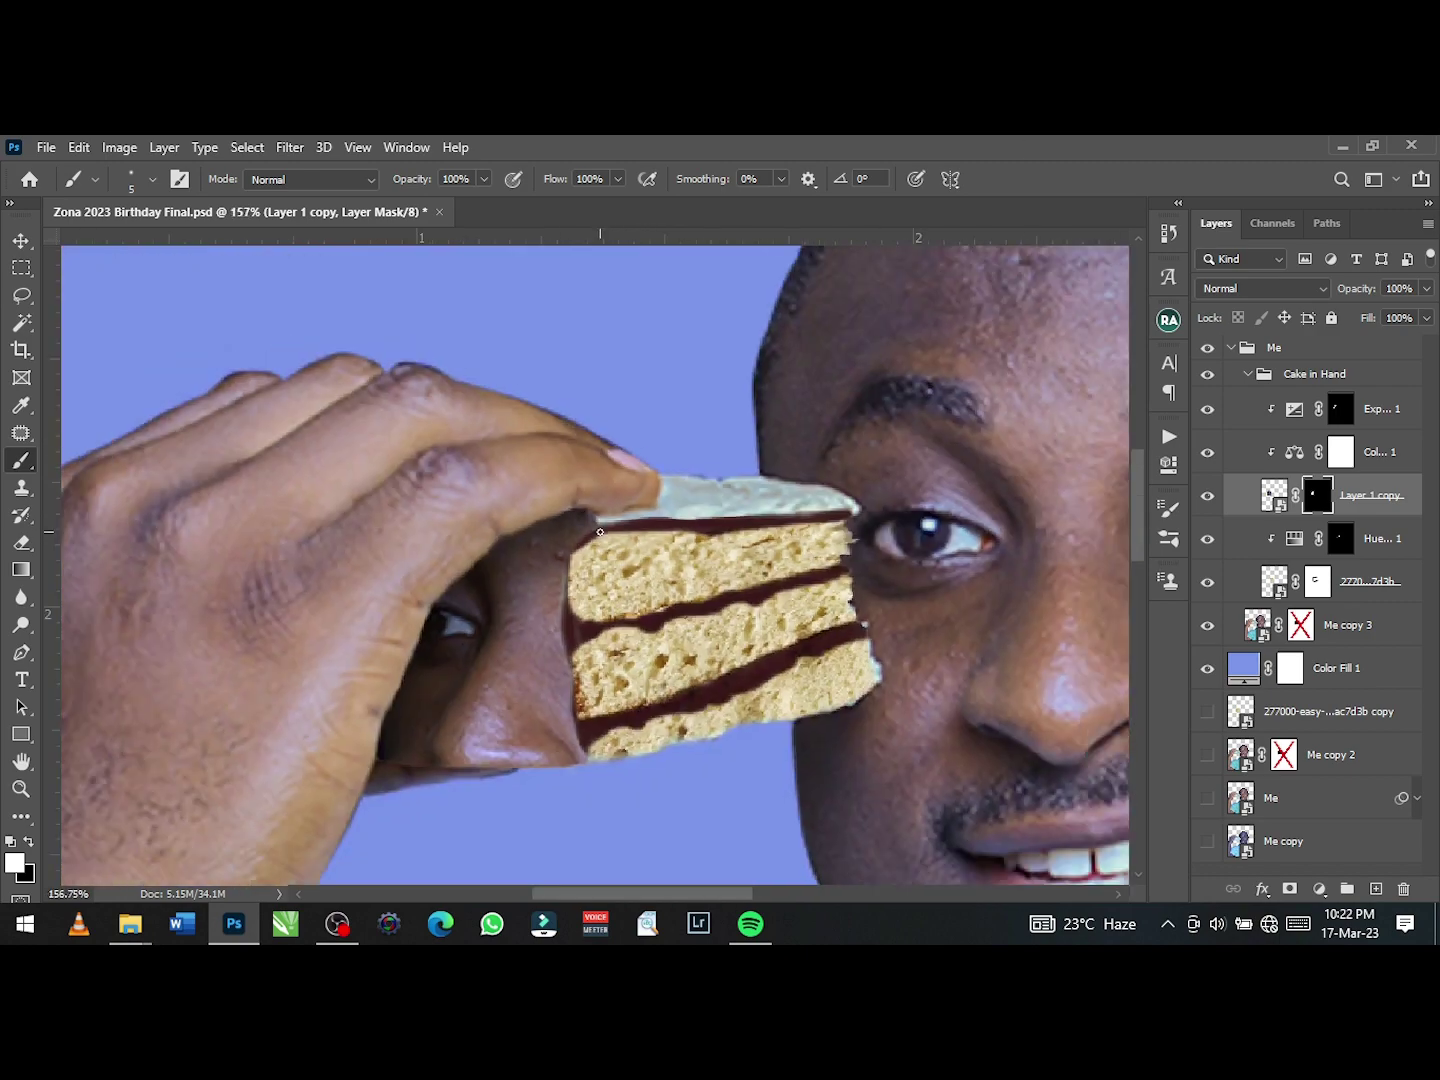
{"action": "scroll", "coordinate": [570, 553], "scroll_direction": "up", "scroll_amount": 4}
{"action": "key", "text": "x"}
{"action": "scroll", "coordinate": [564, 642], "scroll_direction": "down", "scroll_amount": 4}
{"action": "scroll", "coordinate": [589, 655], "scroll_direction": "up", "scroll_amount": 3}
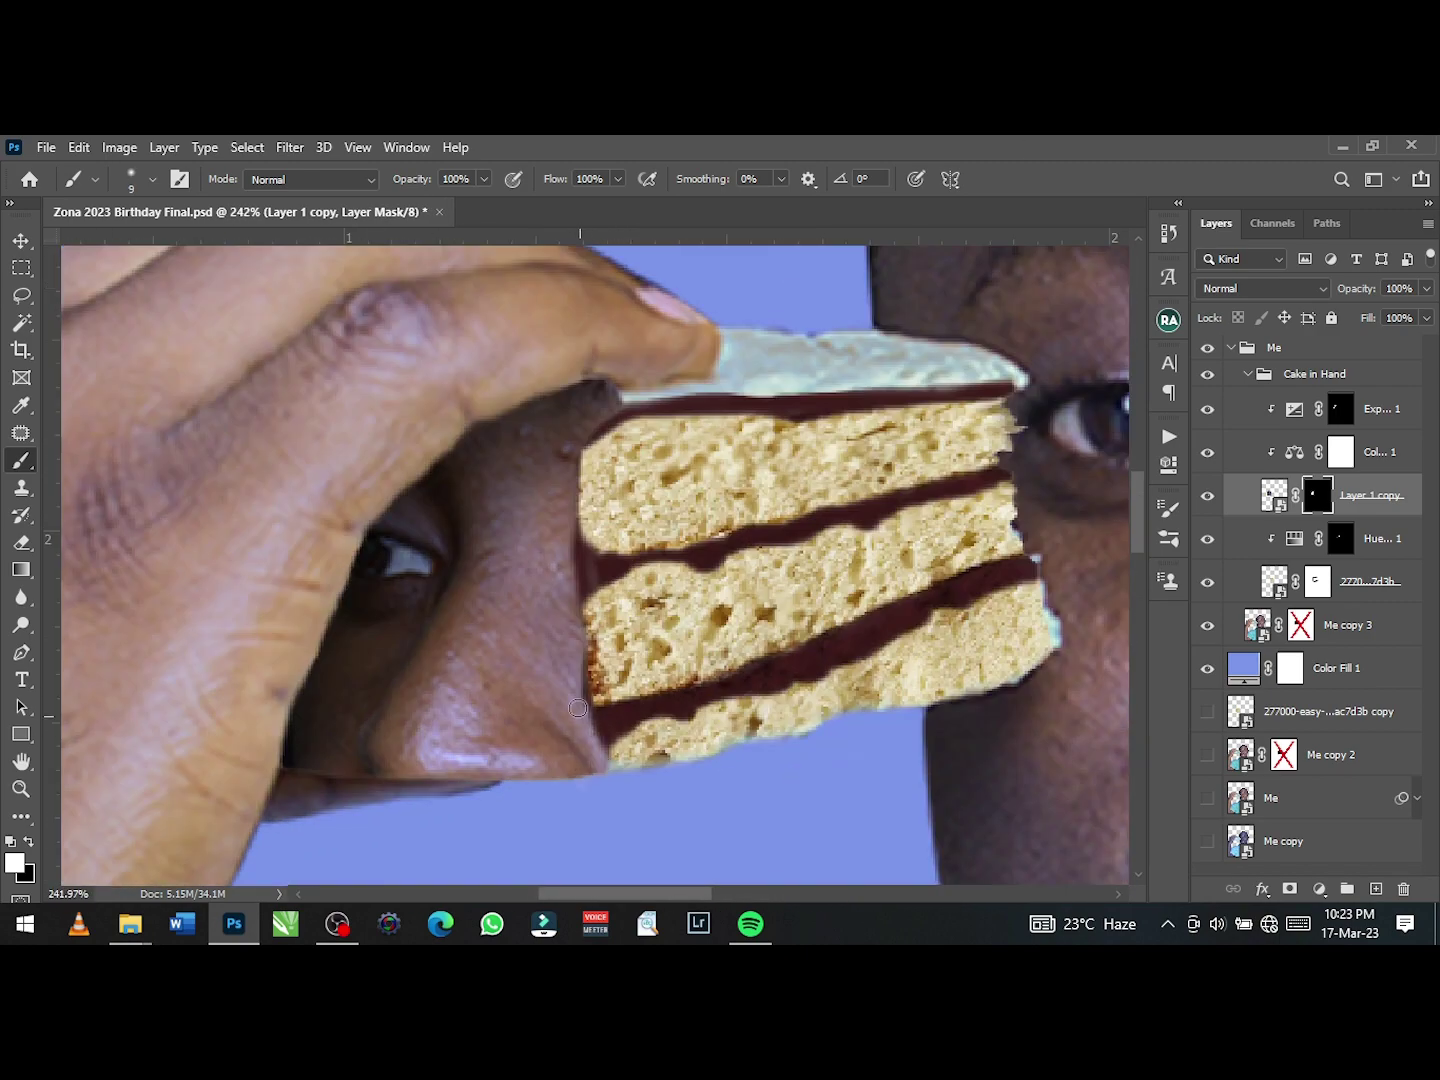
{"action": "scroll", "coordinate": [593, 659], "scroll_direction": "up", "scroll_amount": 1}
{"action": "scroll", "coordinate": [630, 807], "scroll_direction": "down", "scroll_amount": 5}
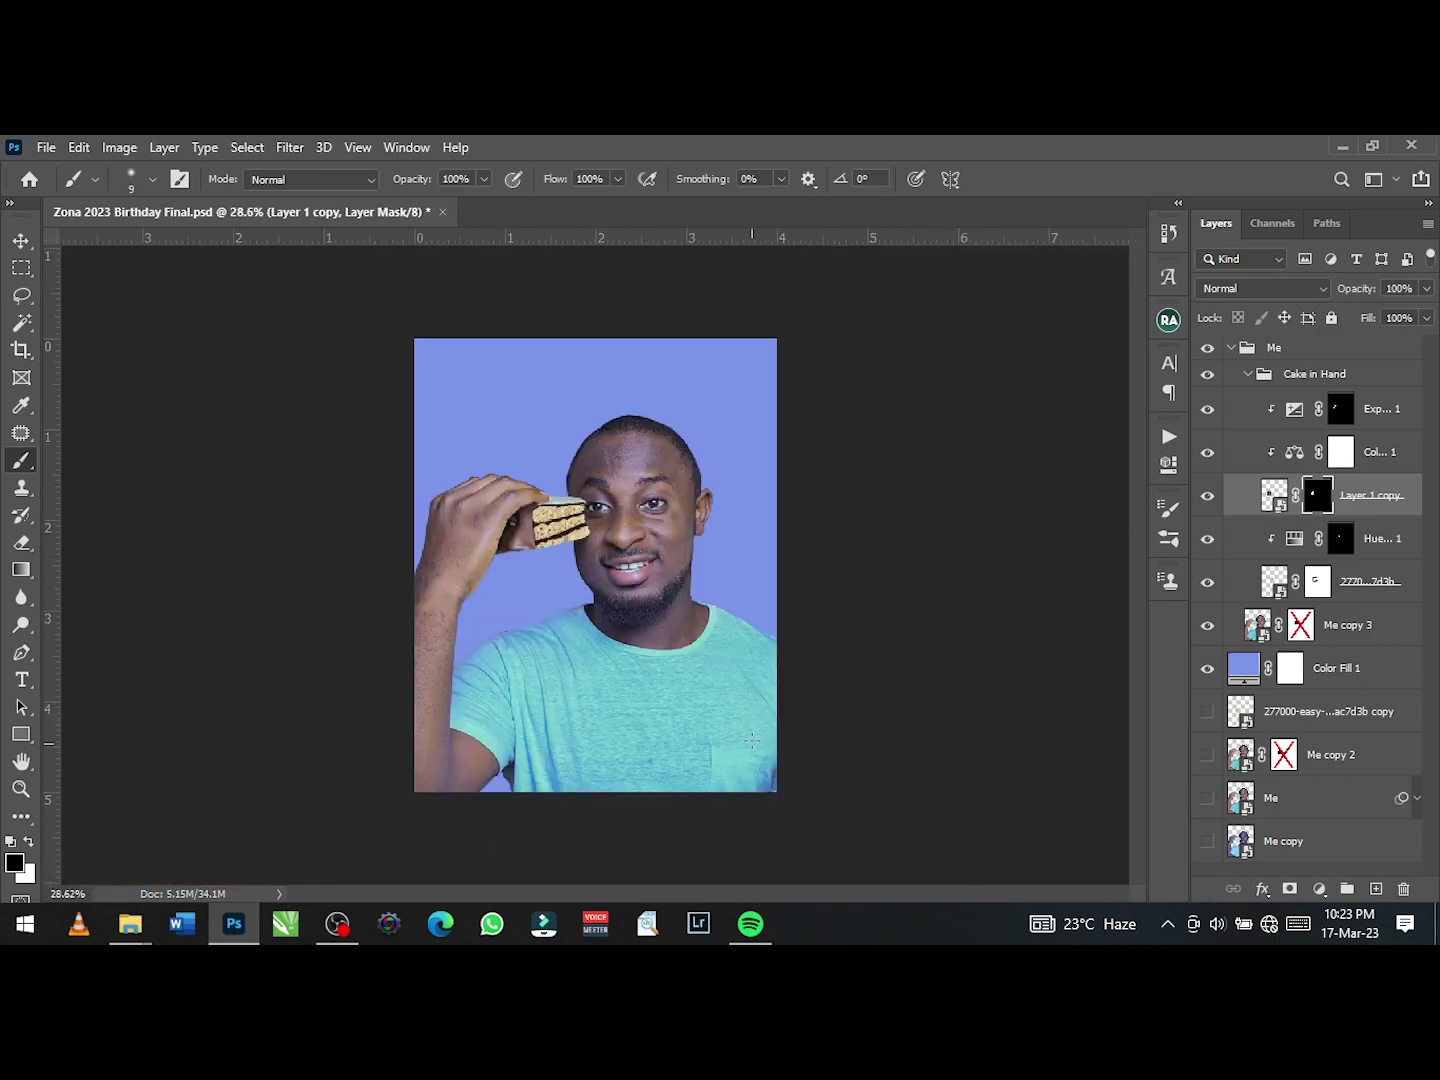
{"action": "scroll", "coordinate": [500, 560], "scroll_direction": "up", "scroll_amount": 3}
{"action": "scroll", "coordinate": [452, 478], "scroll_direction": "up", "scroll_amount": 2}
{"action": "key", "text": "bracketleft"}
{"action": "key", "text": "bracketleft"}
{"action": "key", "text": "bracketleft"}
{"action": "scroll", "coordinate": [436, 482], "scroll_direction": "up", "scroll_amount": 2}
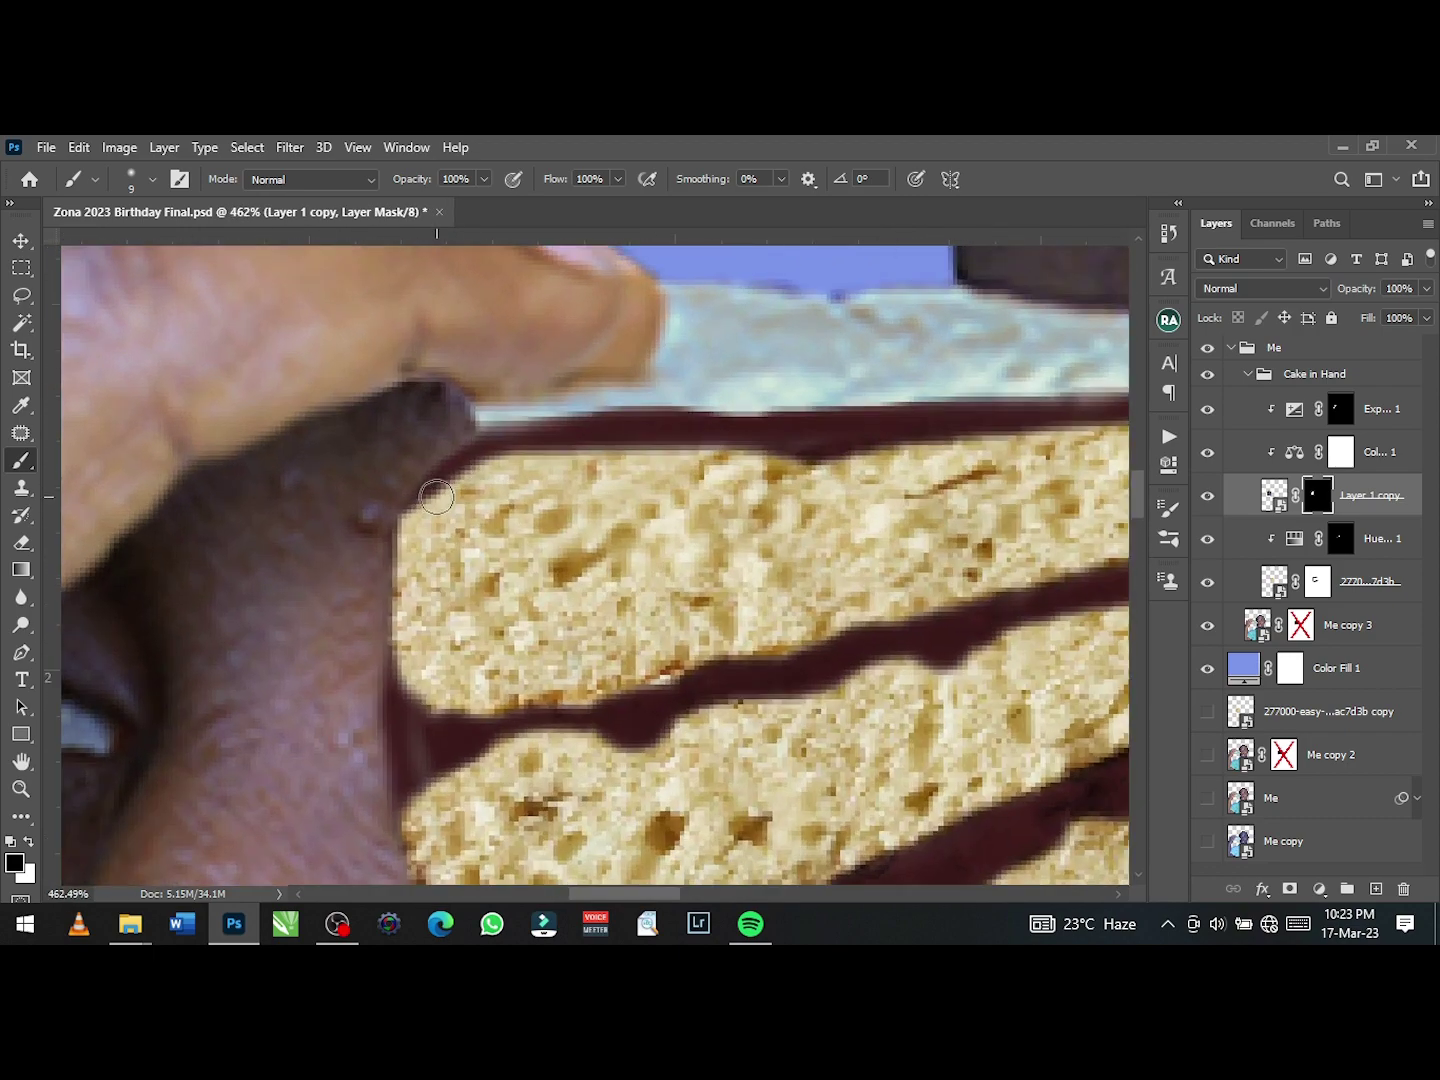
{"action": "scroll", "coordinate": [446, 437], "scroll_direction": "up", "scroll_amount": 2}
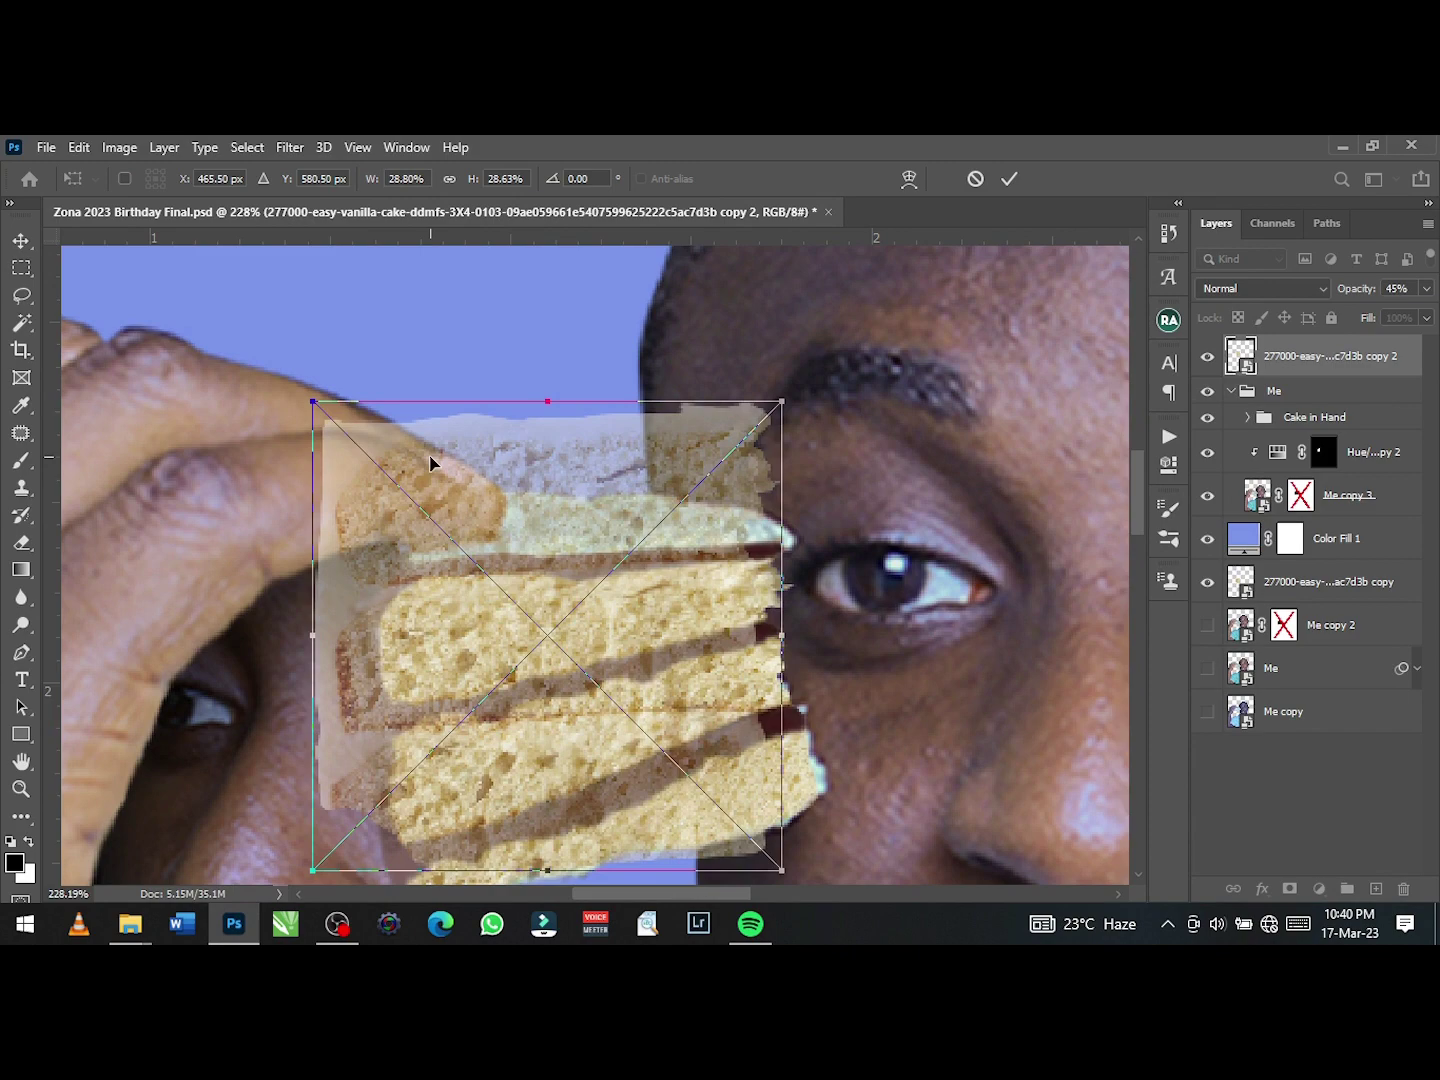
- Pinch the vanilla cake slice into perspective with Free Transform's Perspective mode
{"action": "right_click", "coordinate": [430, 464]}
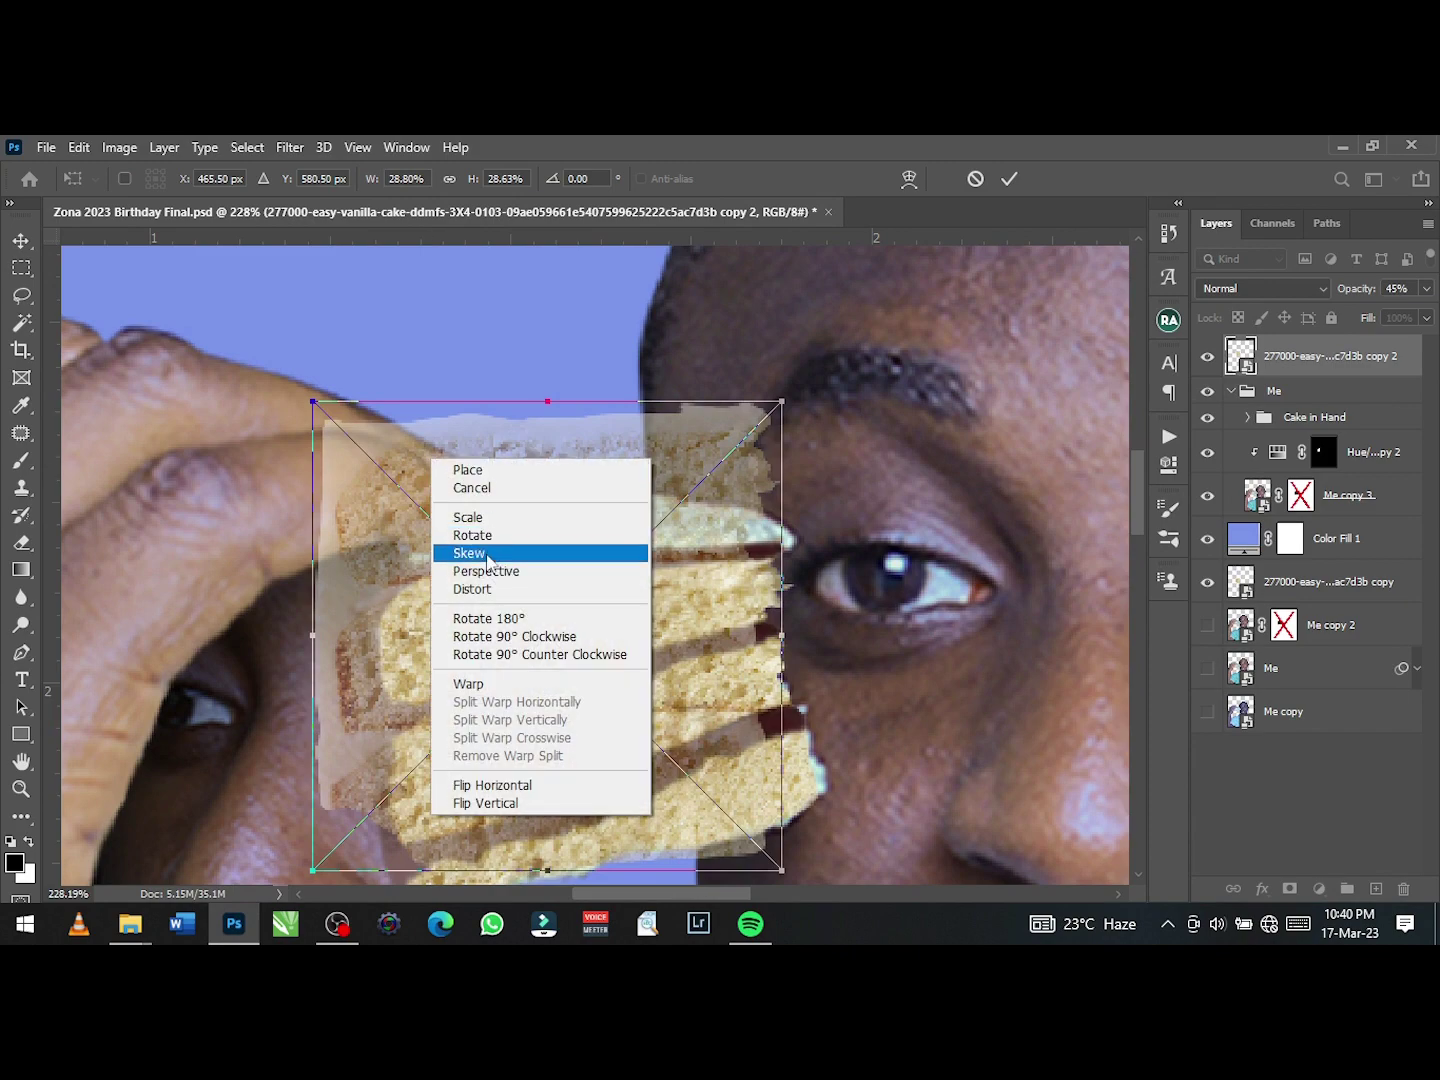
{"action": "left_click", "coordinate": [471, 551]}
{"action": "right_click", "coordinate": [443, 498]}
{"action": "left_click", "coordinate": [499, 509]}
{"action": "key", "text": "ctrl+t"}
{"action": "right_click", "coordinate": [603, 489]}
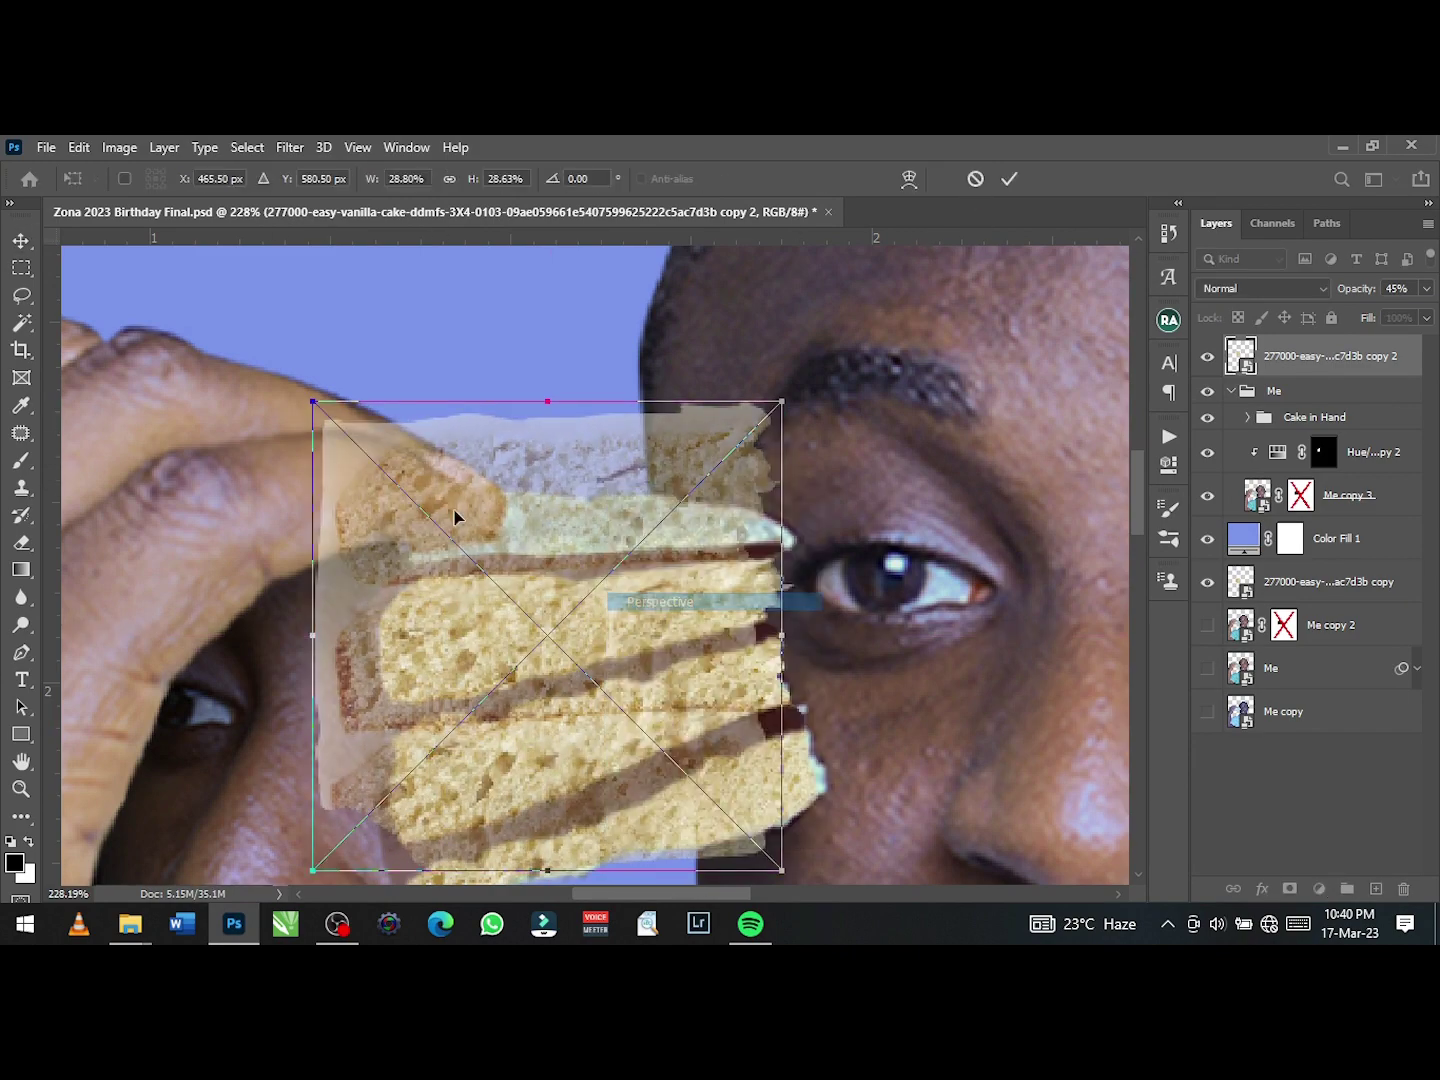
{"action": "left_click", "coordinate": [650, 595]}
{"action": "left_click_drag", "start_coordinate": [783, 403], "coordinate": [781, 481]}
{"action": "left_click_drag", "start_coordinate": [313, 403], "coordinate": [313, 462]}
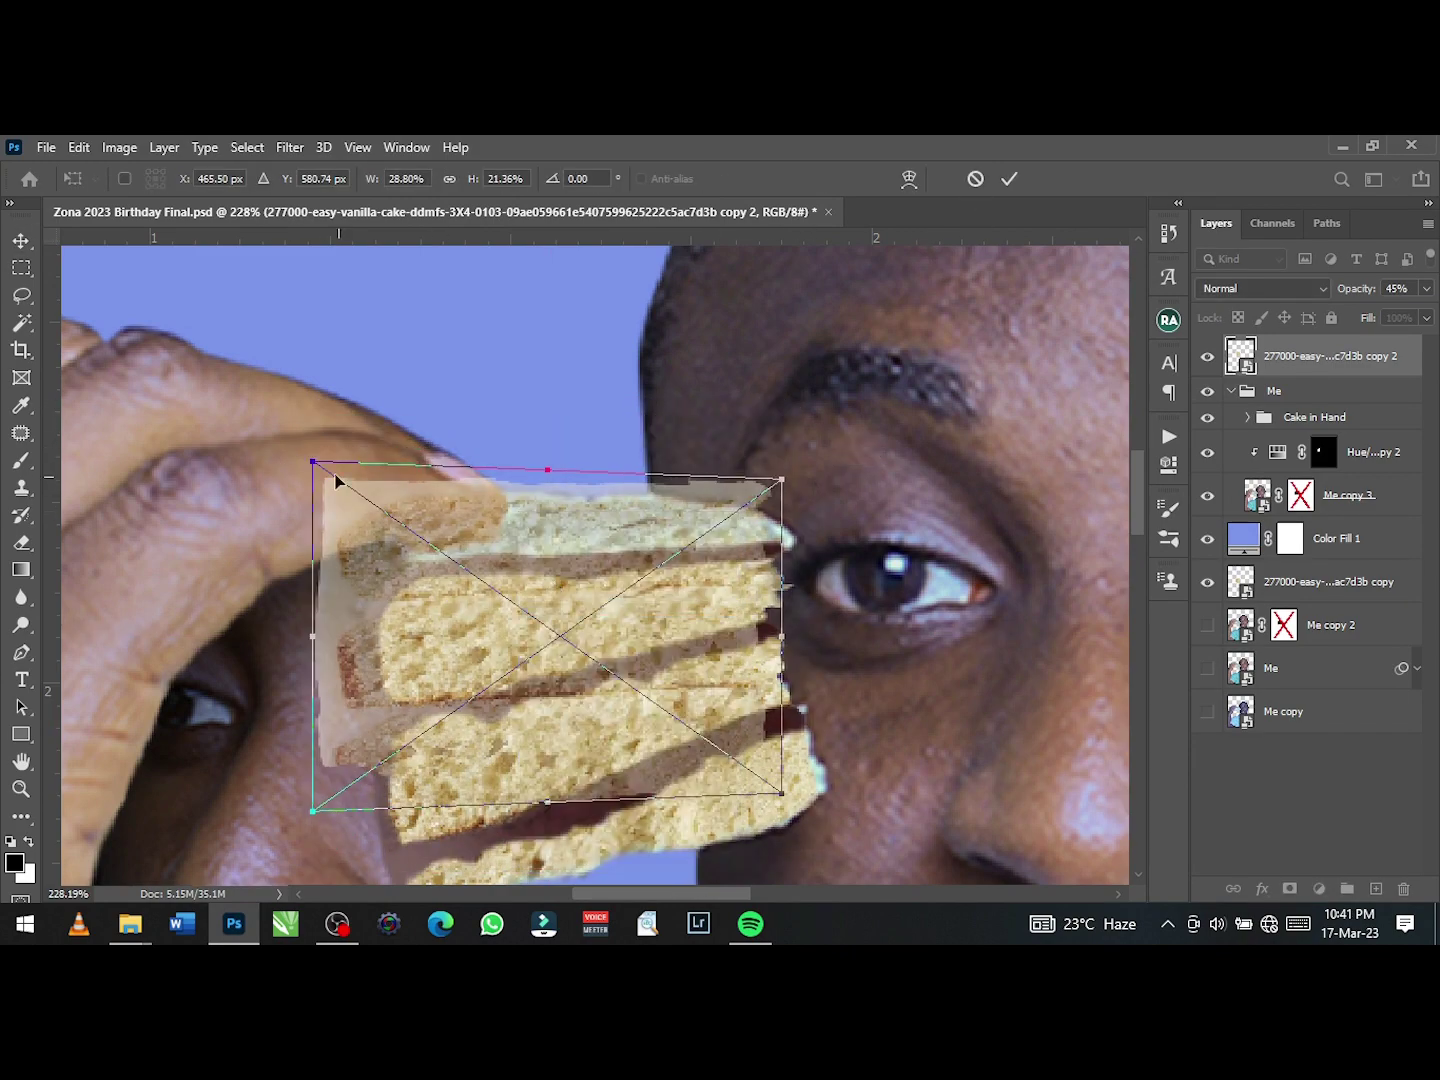
- Distort the cake's corners into the hand and toward the nose, then apply
{"action": "right_click", "coordinate": [779, 635]}
{"action": "left_click", "coordinate": [820, 307]}
{"action": "left_click_drag", "start_coordinate": [781, 480], "coordinate": [826, 443]}
{"action": "scroll", "coordinate": [755, 642], "scroll_direction": "down", "scroll_amount": 3}
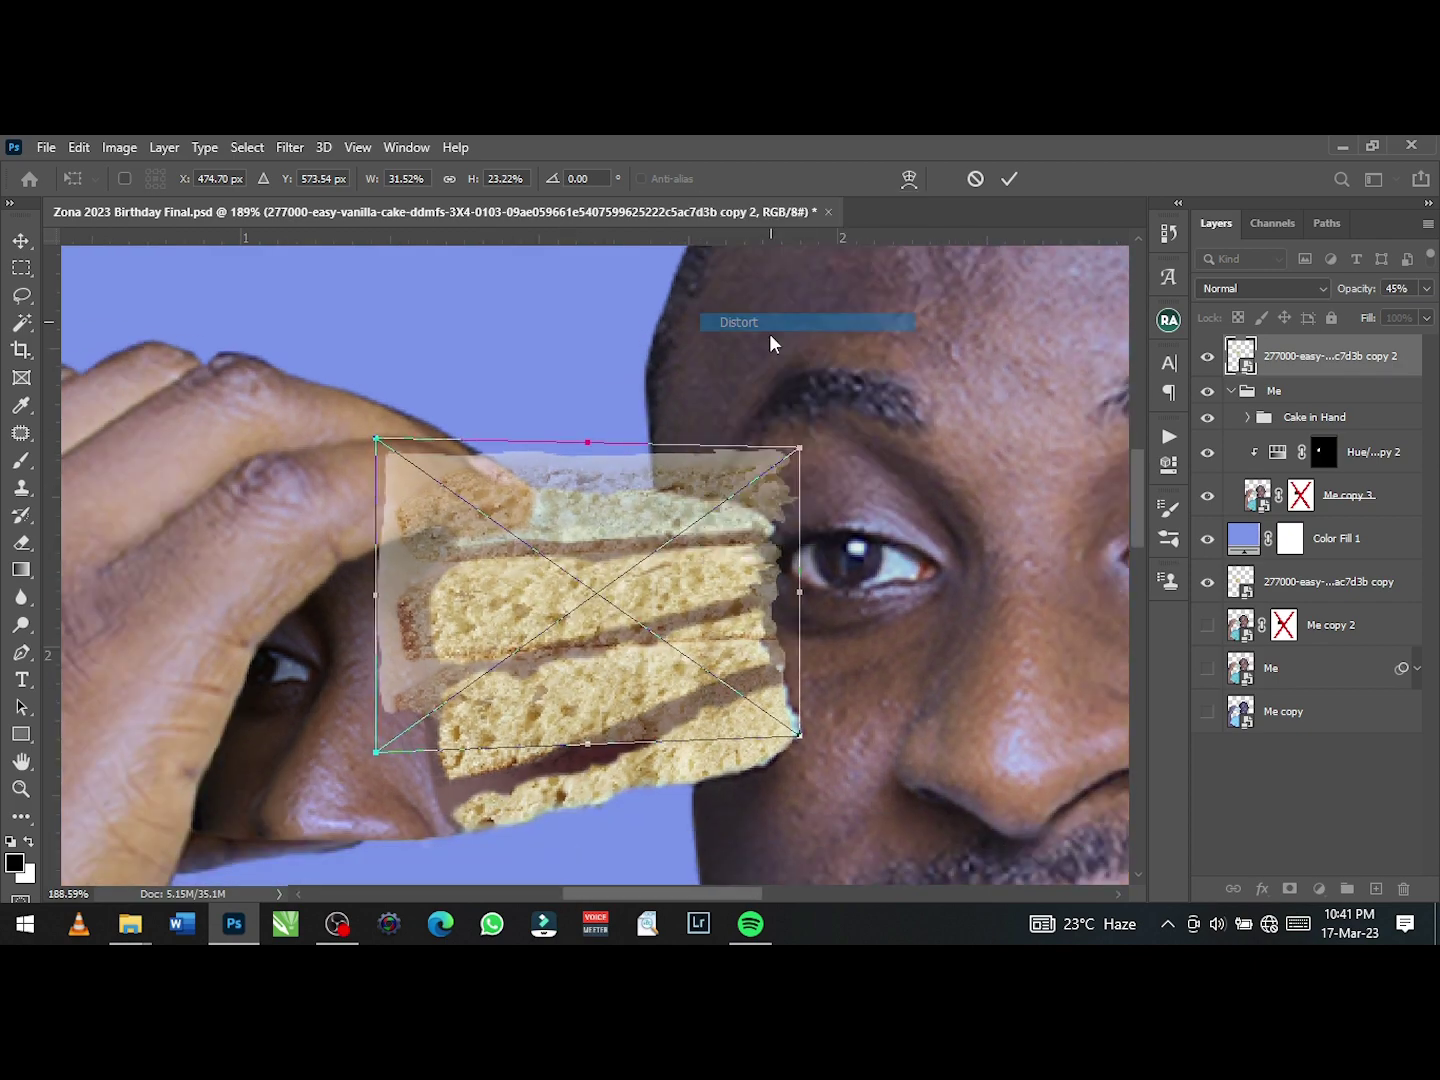
{"action": "left_click_drag", "start_coordinate": [797, 746], "coordinate": [989, 772]}
{"action": "mouse_move", "coordinate": [380, 746]}
{"action": "left_mouse_down"}
{"action": "mouse_move", "coordinate": [302, 704]}
{"action": "mouse_move", "coordinate": [233, 800]}
{"action": "left_mouse_up"}
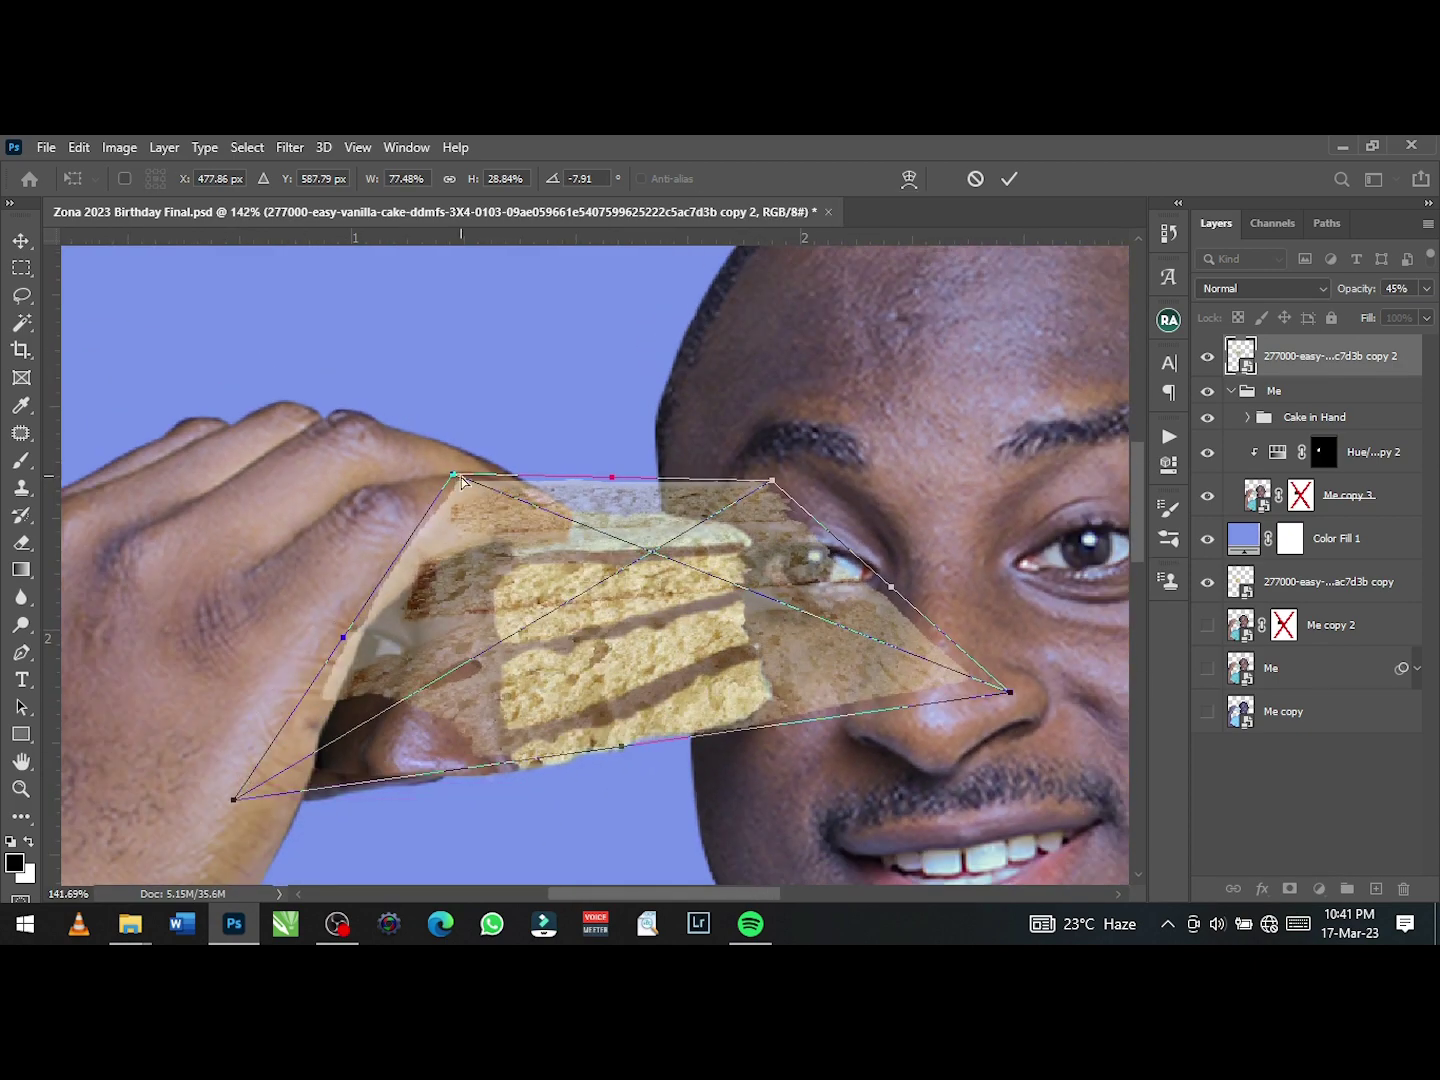
{"action": "left_click_drag", "start_coordinate": [772, 481], "coordinate": [767, 497]}
{"action": "left_click_drag", "start_coordinate": [454, 474], "coordinate": [455, 496]}
{"action": "key", "text": "Return"}
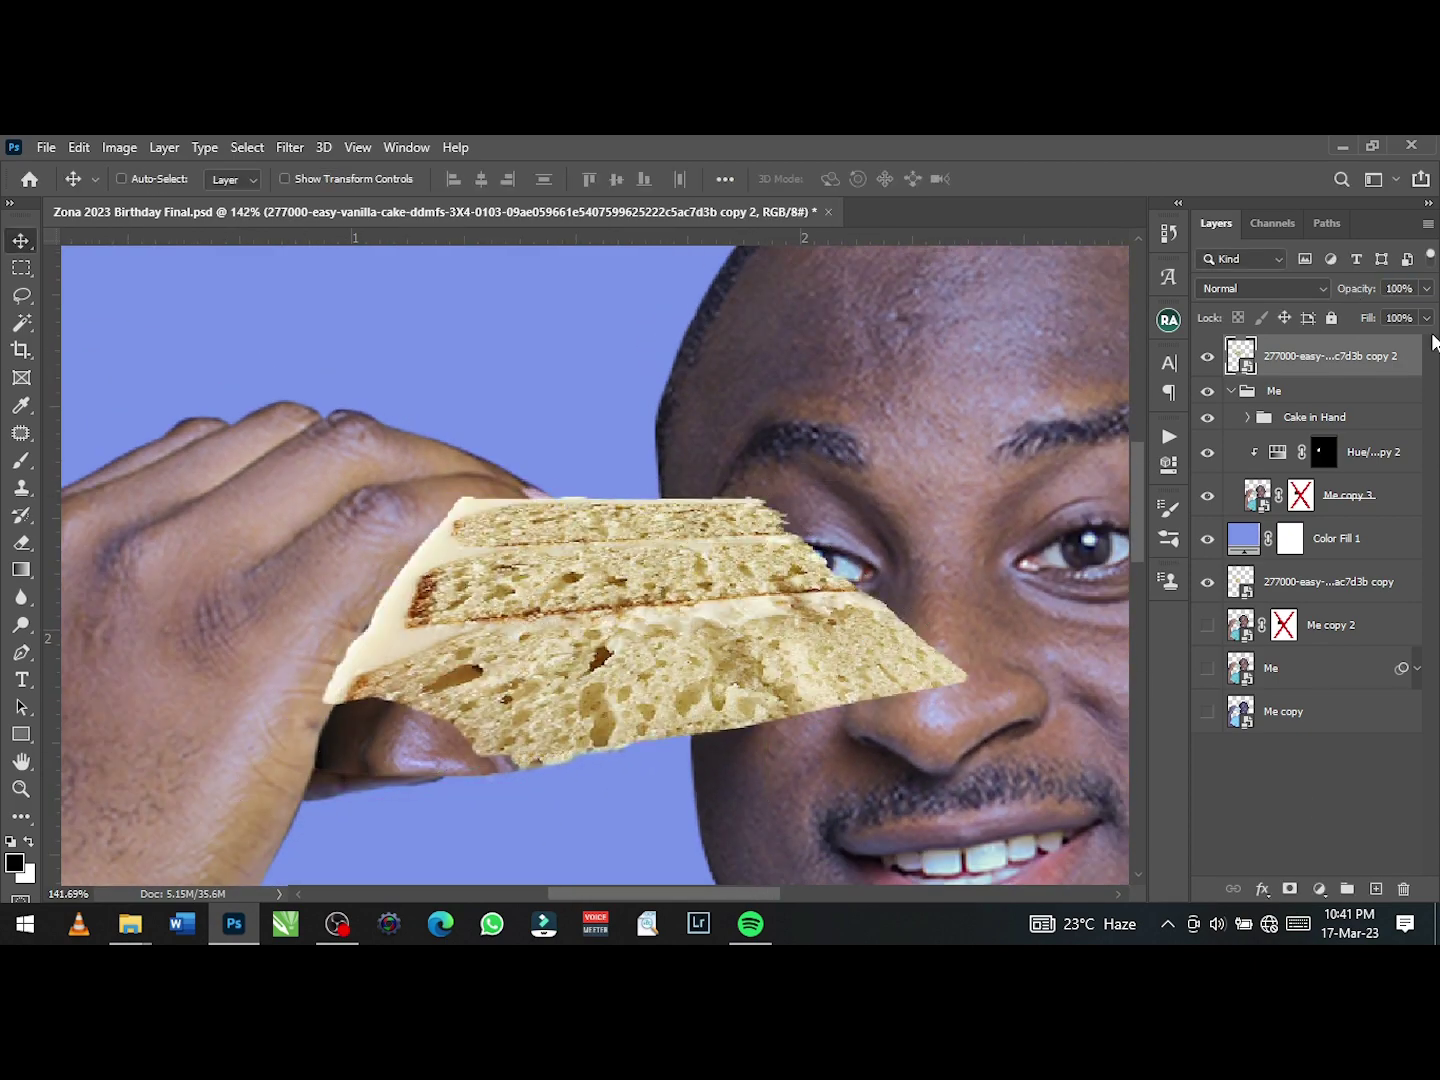
- Move the angled cake copy into the expanded Cake in Hand group and check its visibility
{"action": "scroll", "coordinate": [640, 599], "scroll_direction": "up", "scroll_amount": 4}
{"action": "left_click", "coordinate": [1248, 417]}
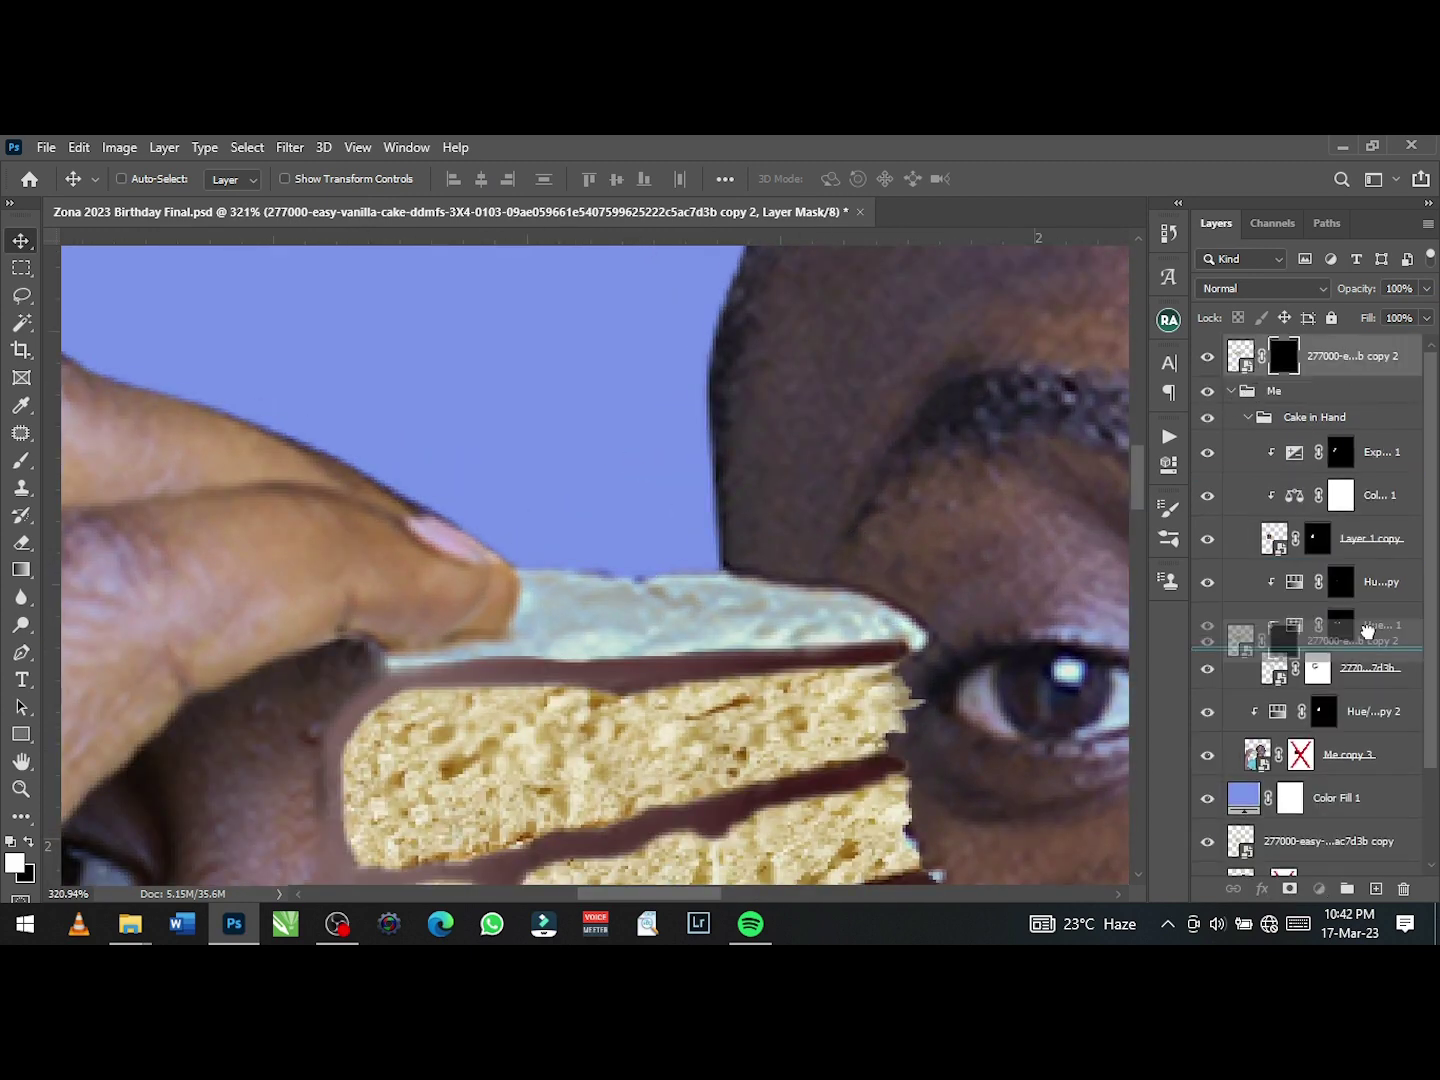
{"action": "left_click_drag", "start_coordinate": [1346, 362], "coordinate": [1225, 650]}
{"action": "left_click", "coordinate": [1207, 580]}
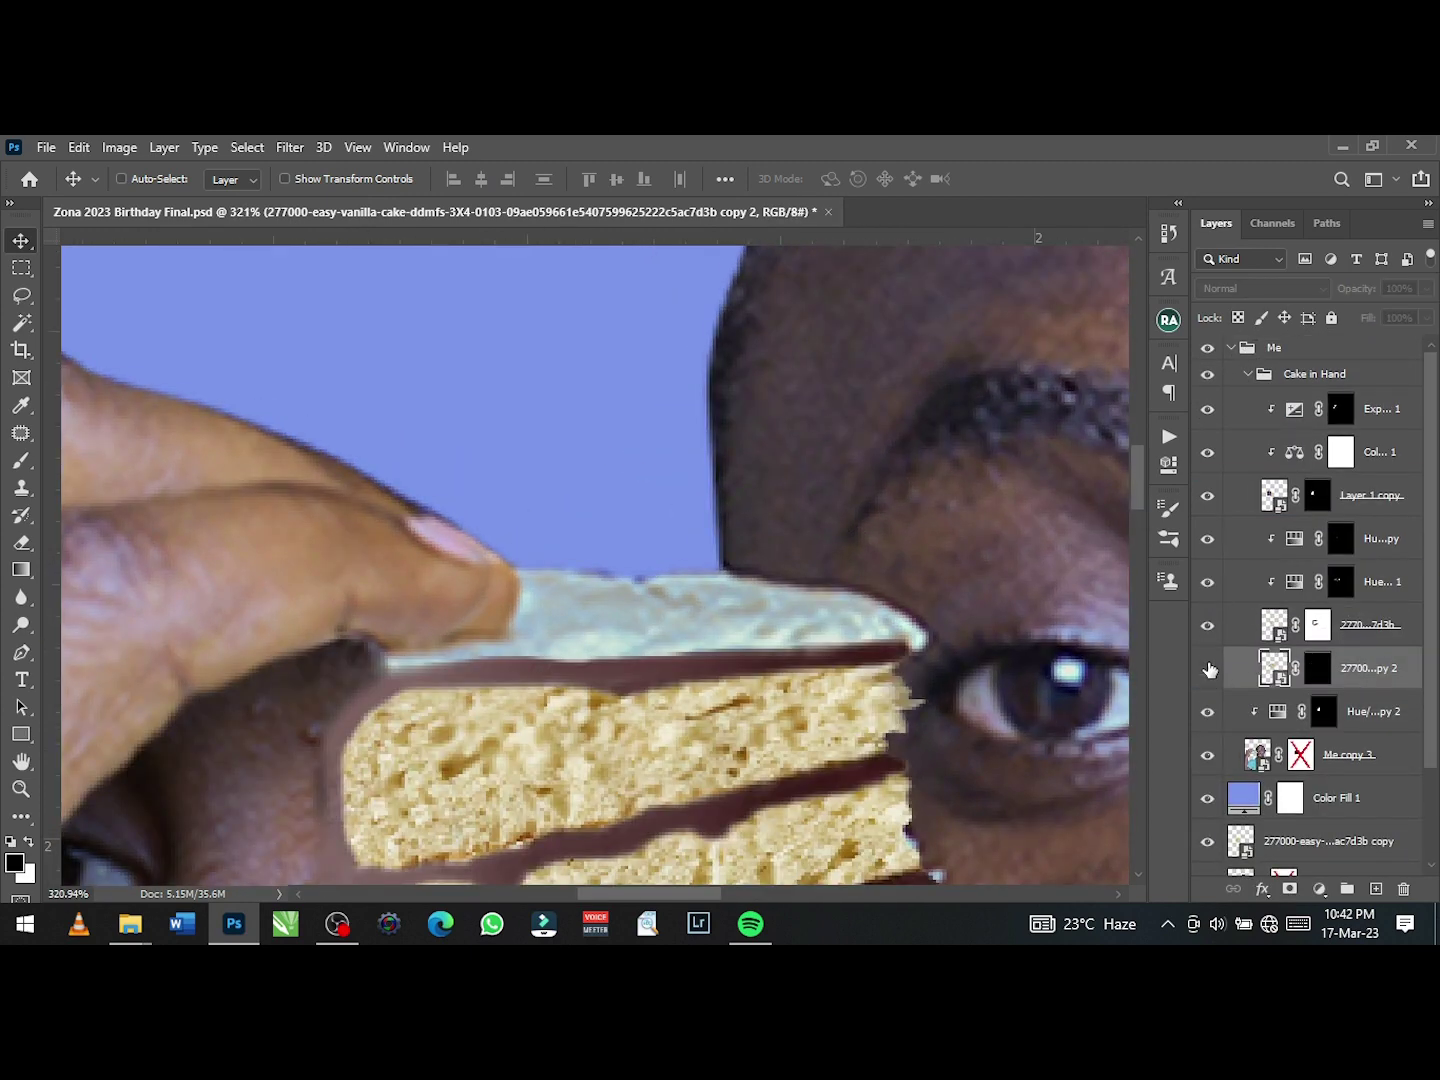
- Select the cake copy's layer mask and set up a small, soft-edged Brush
{"action": "left_click", "coordinate": [1319, 668]}
{"action": "key", "text": "b"}
{"action": "scroll", "coordinate": [554, 627], "scroll_direction": "up", "scroll_amount": 2}
{"action": "scroll", "coordinate": [540, 609], "scroll_direction": "up", "scroll_amount": 2}
{"action": "right_click", "coordinate": [540, 605]}
{"action": "left_click", "coordinate": [971, 149]}
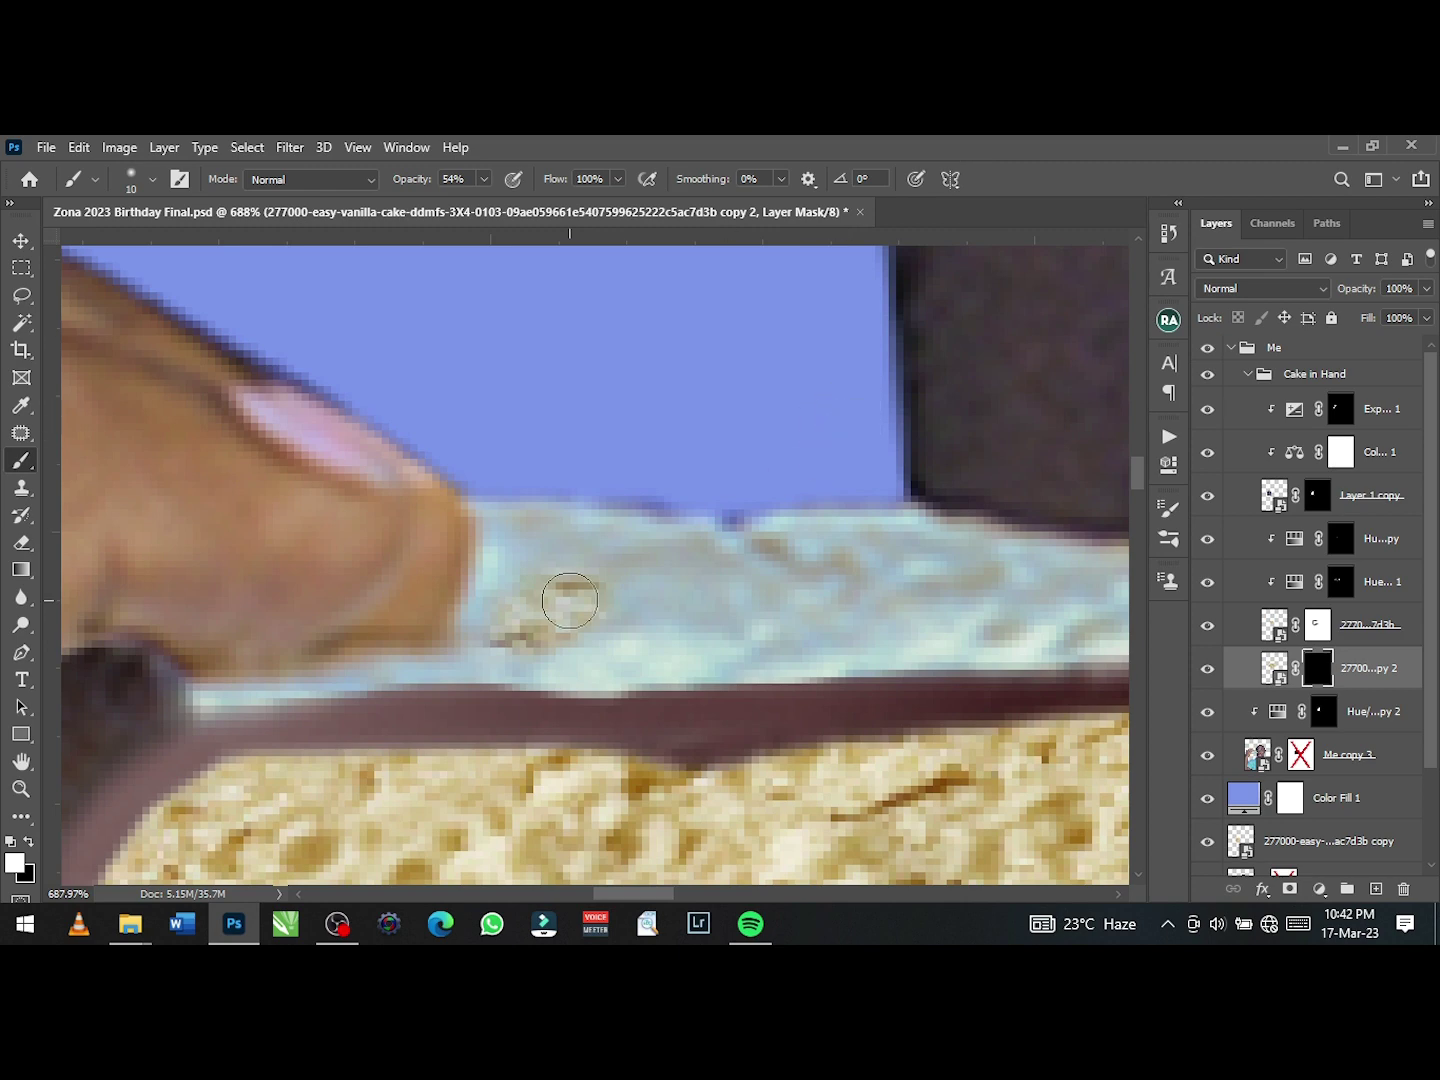
{"action": "right_click", "coordinate": [570, 600]}
{"action": "left_click_drag", "start_coordinate": [717, 651], "coordinate": [729, 655]}
{"action": "left_click", "coordinate": [993, 226]}
{"action": "scroll", "coordinate": [865, 466], "scroll_direction": "down", "scroll_amount": 2}
{"action": "scroll", "coordinate": [601, 596], "scroll_direction": "up", "scroll_amount": 2}
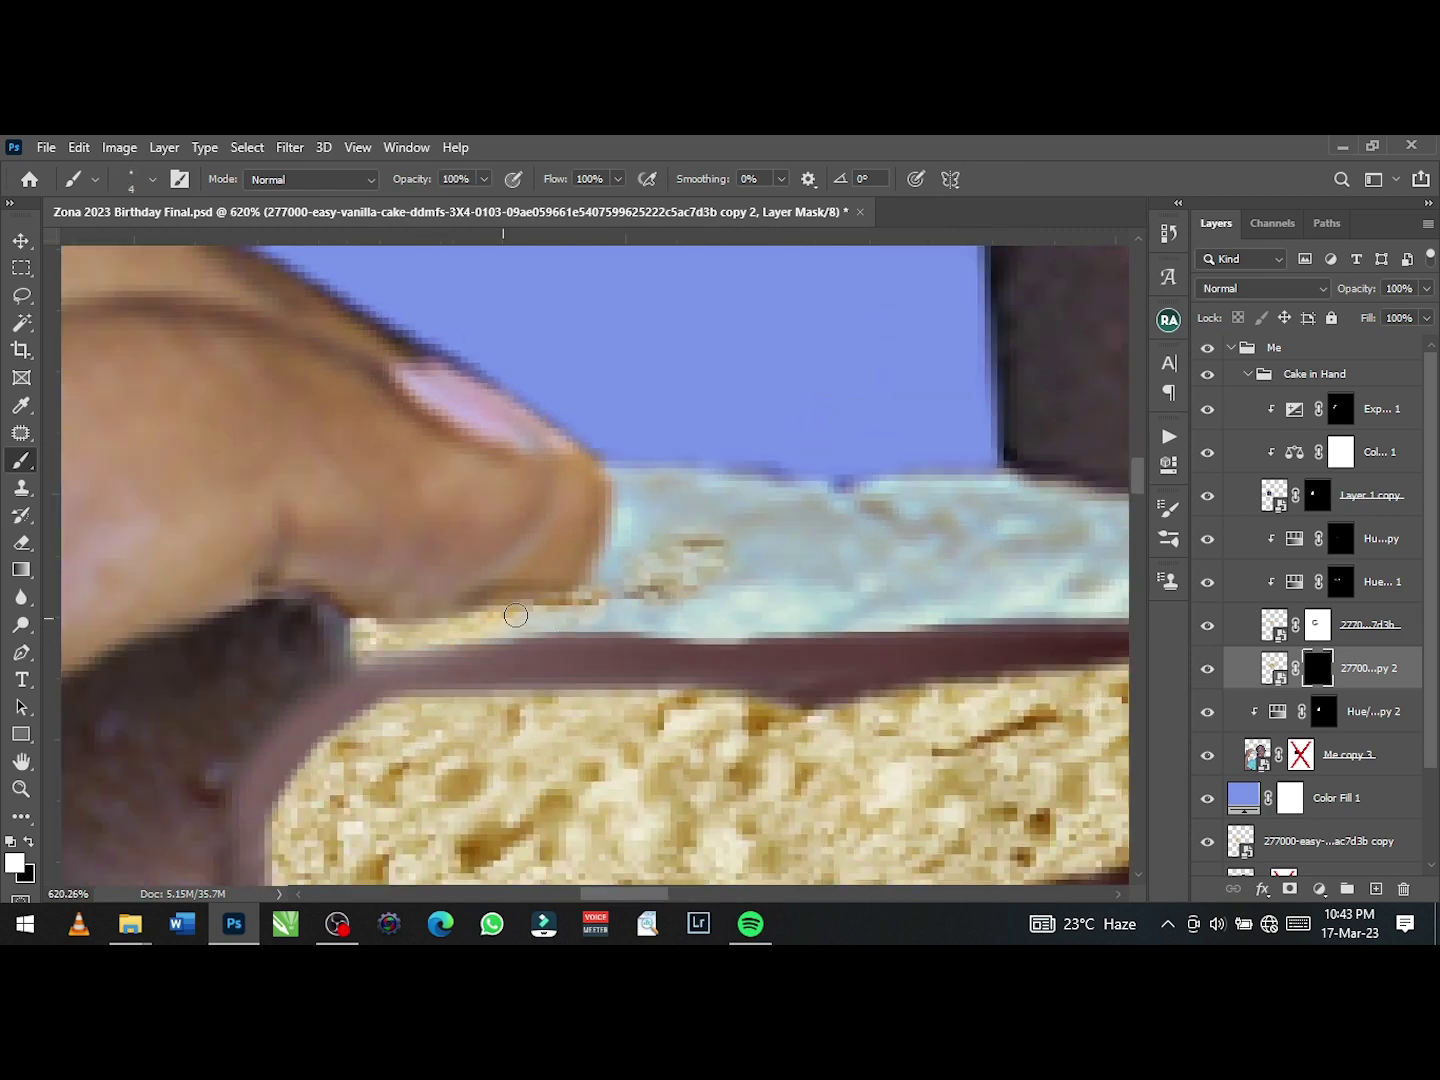
- Paint on the mask to replace the pale blue frosting with cake texture
{"action": "left_click_drag", "start_coordinate": [690, 481], "coordinate": [935, 485]}
{"action": "scroll", "coordinate": [935, 485], "scroll_direction": "down", "scroll_amount": 2}
{"action": "scroll", "coordinate": [962, 519], "scroll_direction": "up", "scroll_amount": 1}
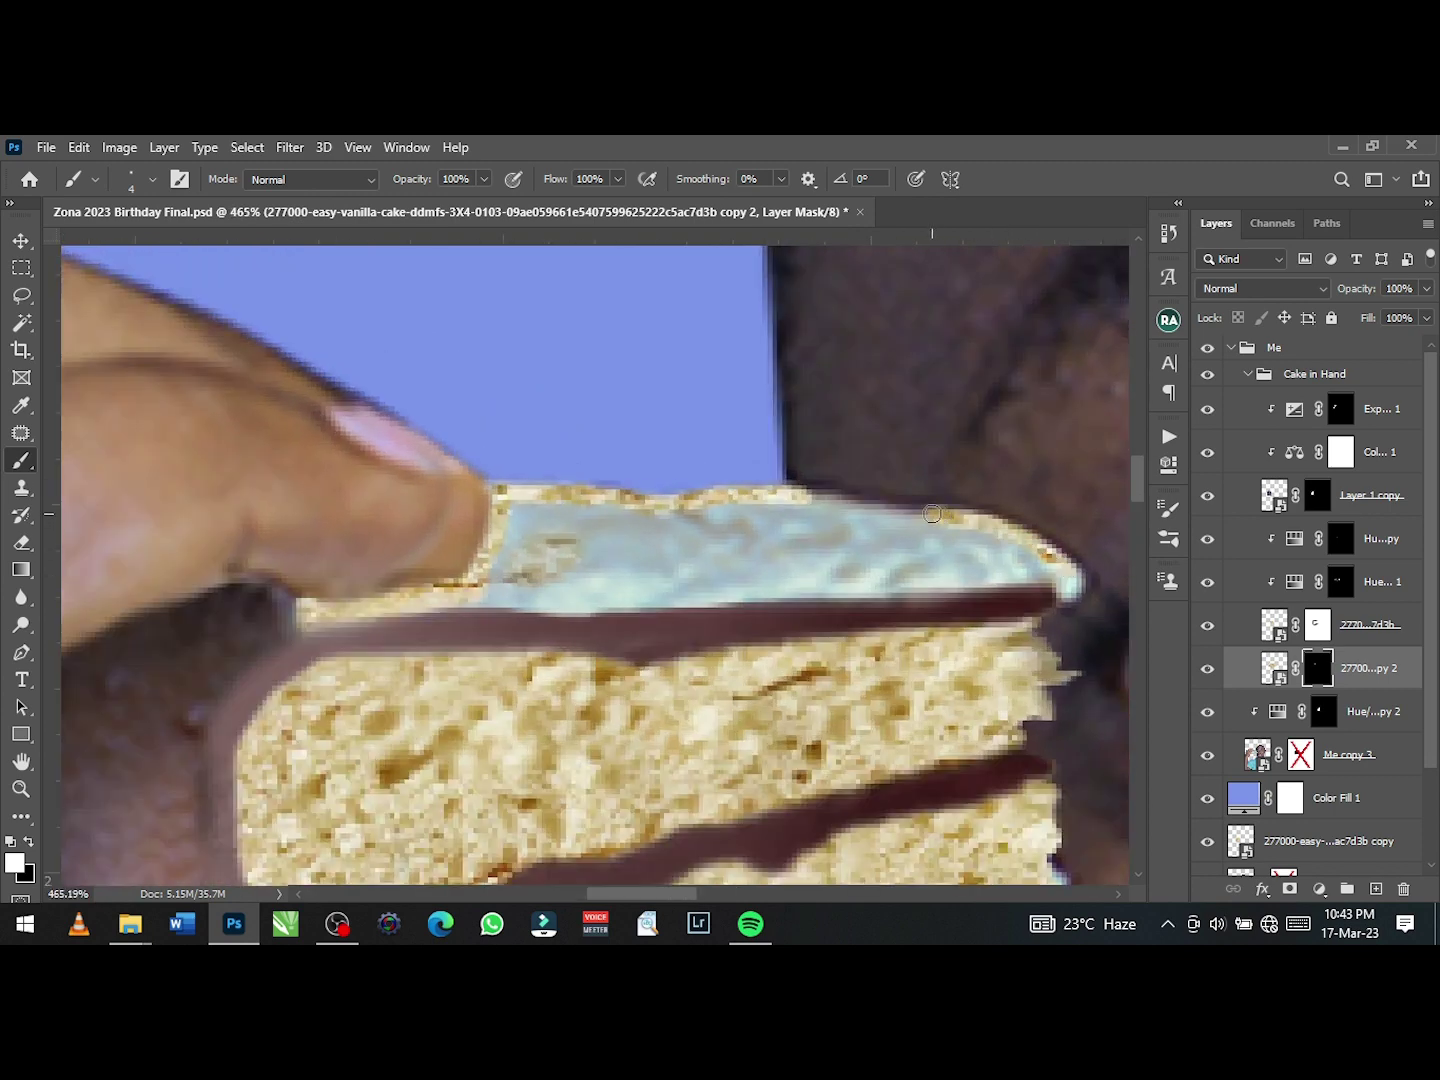
{"action": "right_click", "coordinate": [888, 514]}
{"action": "left_click", "coordinate": [530, 601]}
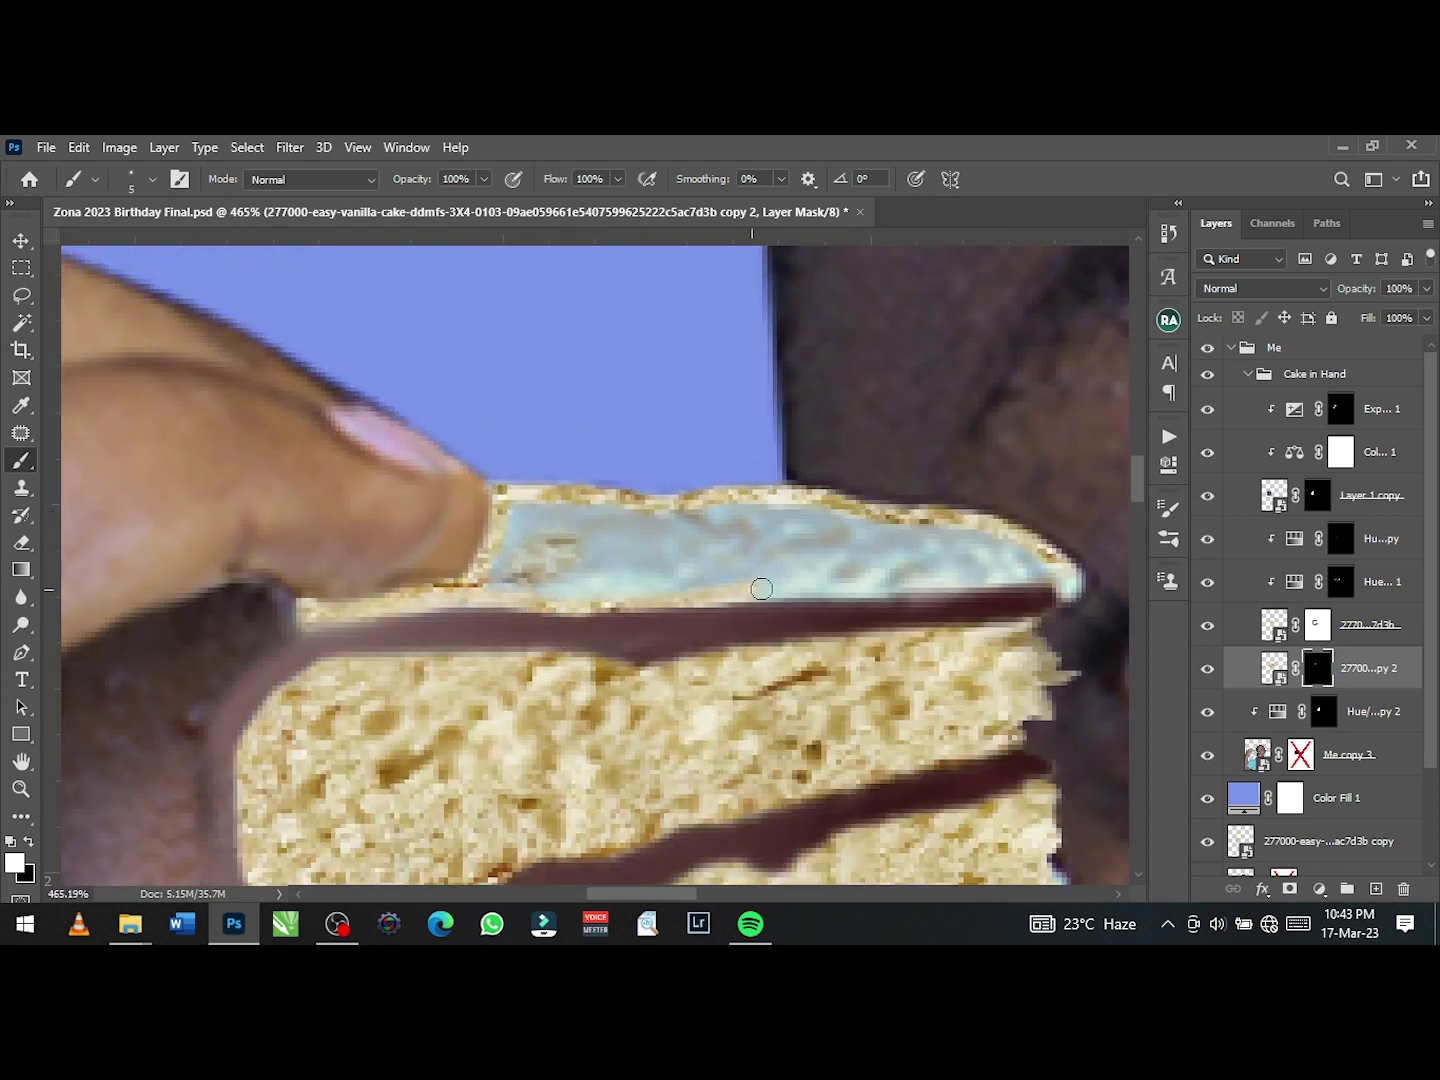
{"action": "left_click_drag", "start_coordinate": [1017, 552], "coordinate": [808, 544]}
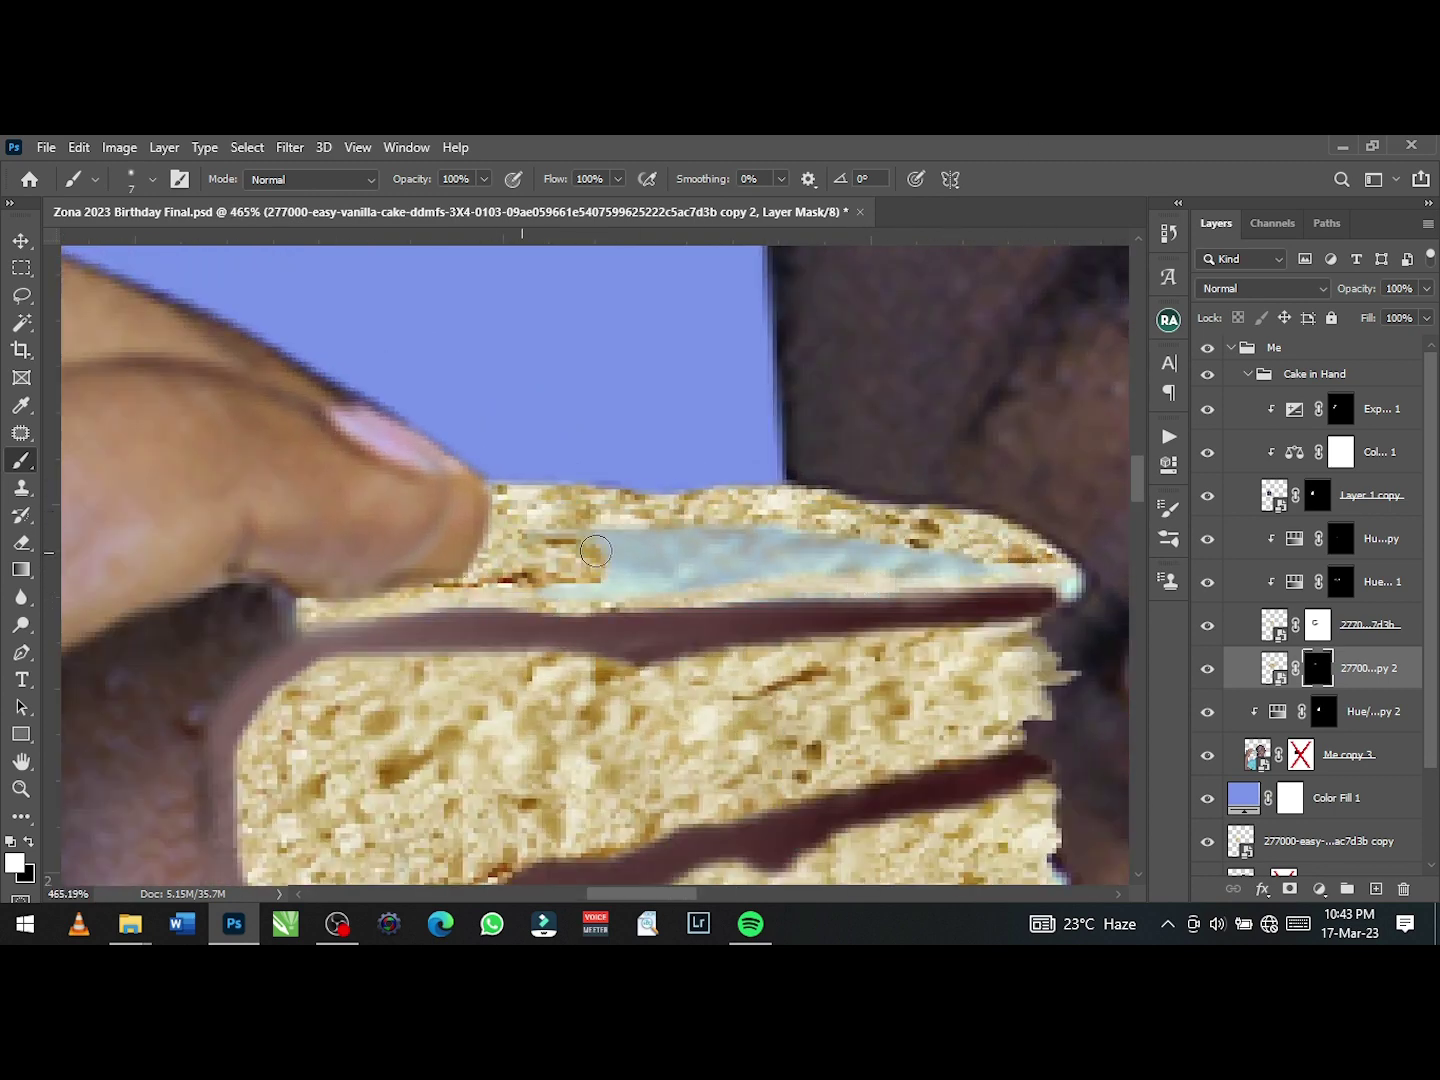
{"action": "scroll", "coordinate": [517, 553], "scroll_direction": "down", "scroll_amount": 5}
{"action": "scroll", "coordinate": [516, 552], "scroll_direction": "up", "scroll_amount": 2}
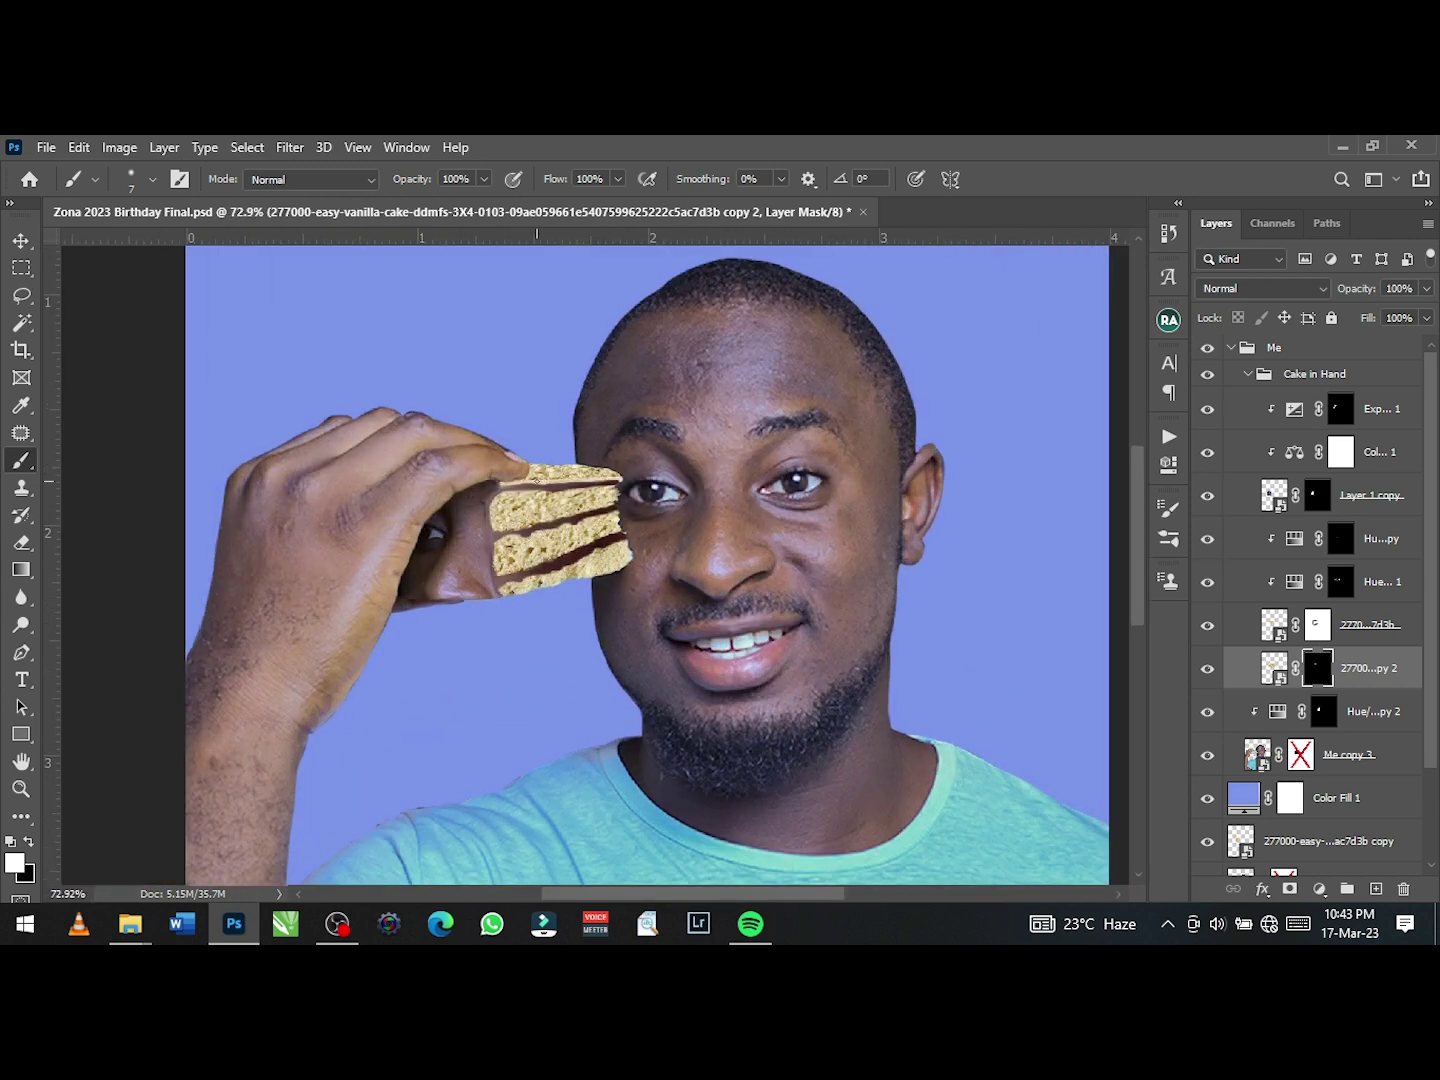
{"action": "scroll", "coordinate": [516, 552], "scroll_direction": "up", "scroll_amount": 2}
- Darken the cake with a clipped Exposure adjustment at -3.44 and invert its mask
{"action": "left_click_drag", "start_coordinate": [959, 549], "coordinate": [904, 553]}
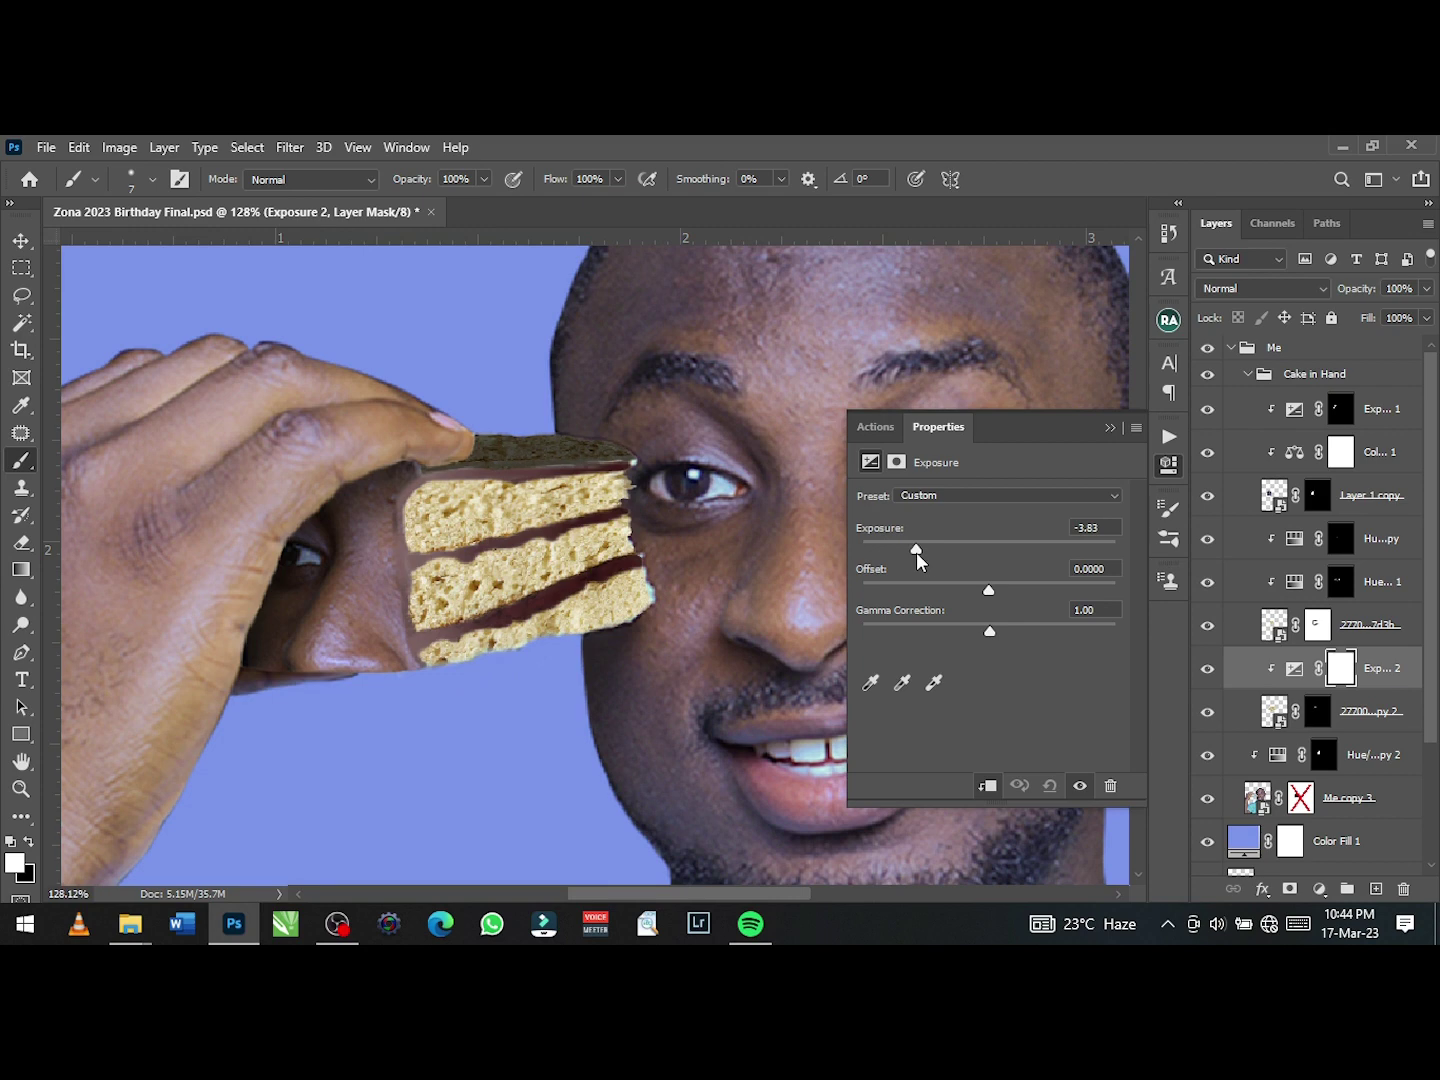
{"action": "key", "text": "ctrl+i"}
{"action": "scroll", "coordinate": [471, 438], "scroll_direction": "up", "scroll_amount": 3}
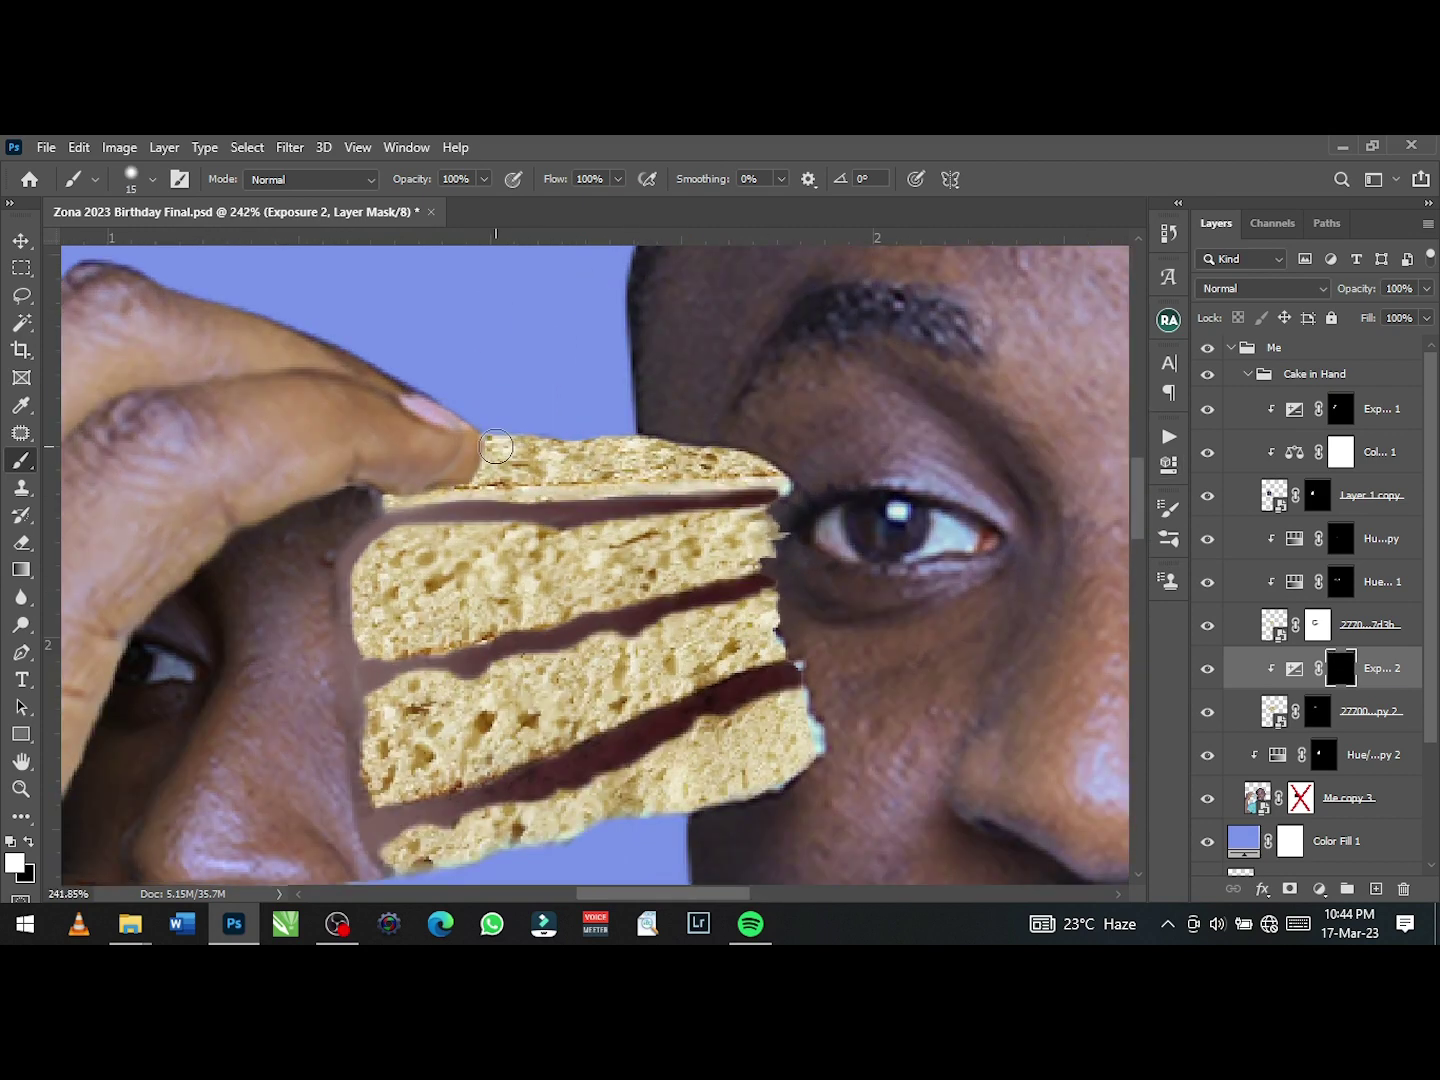
{"action": "scroll", "coordinate": [471, 438], "scroll_direction": "up", "scroll_amount": 2}
- Shade the cake's top edge beside the fingertip with a 10% opacity brush, resizing as needed
{"action": "right_click", "coordinate": [498, 460]}
{"action": "key", "text": "1"}
{"action": "key", "text": "2"}
{"action": "key", "text": "1"}
{"action": "scroll", "coordinate": [371, 353], "scroll_direction": "up", "scroll_amount": 2}
{"action": "scroll", "coordinate": [400, 420], "scroll_direction": "up", "scroll_amount": 2}
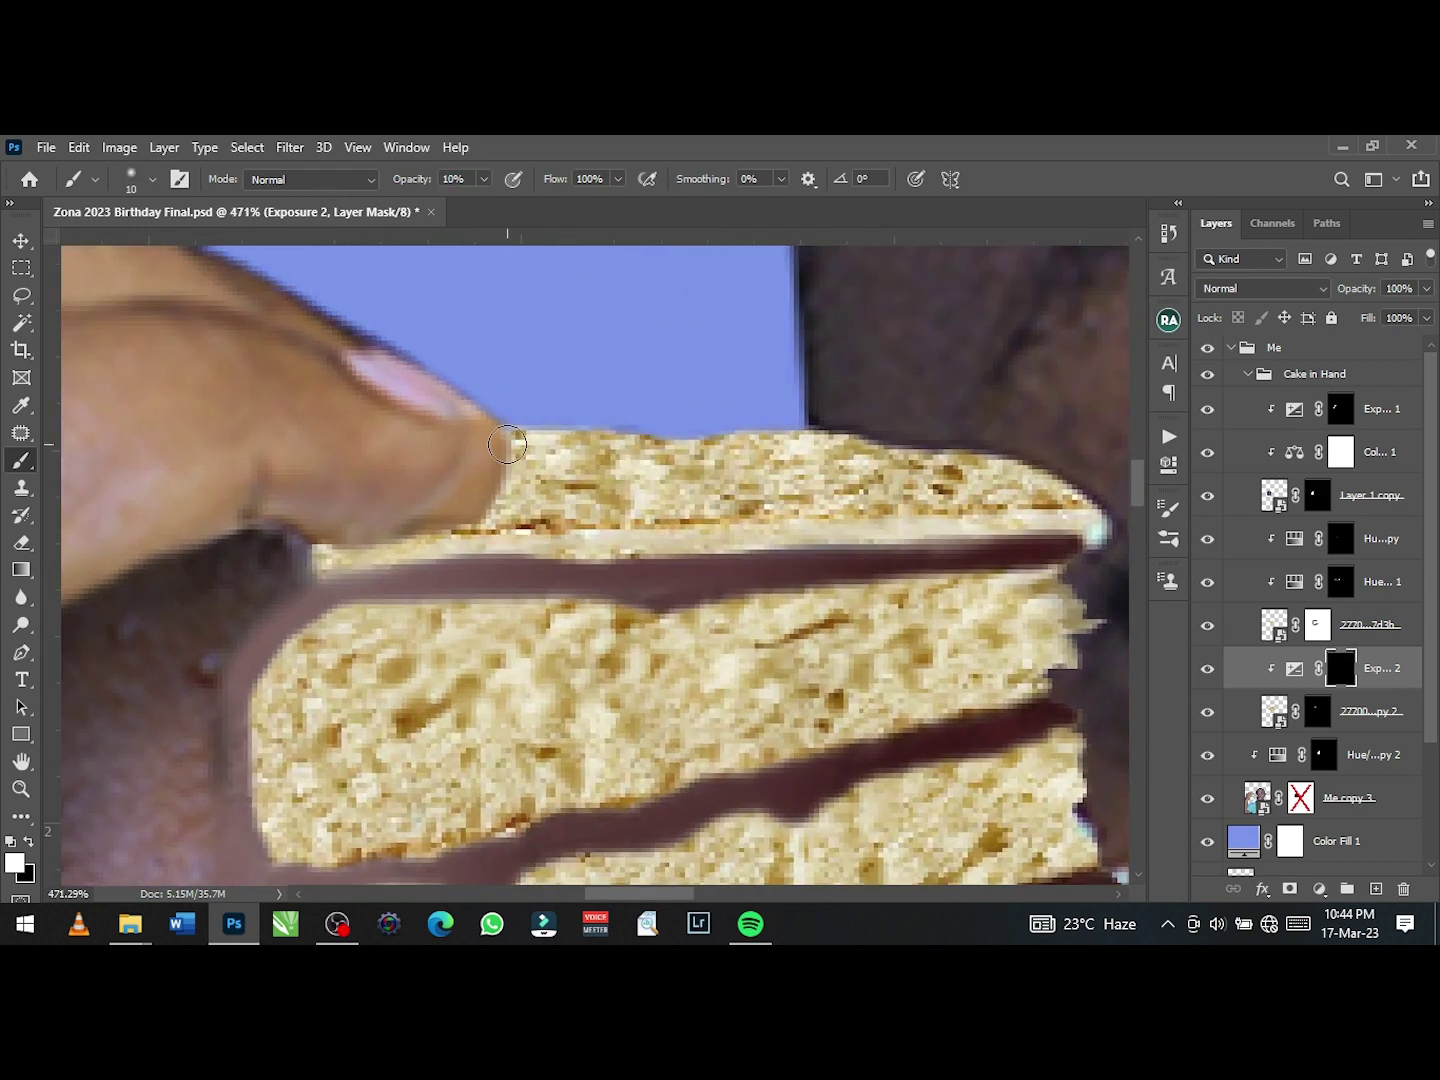
{"action": "key", "text": "bracketleft"}
{"action": "scroll", "coordinate": [451, 547], "scroll_direction": "up", "scroll_amount": 2}
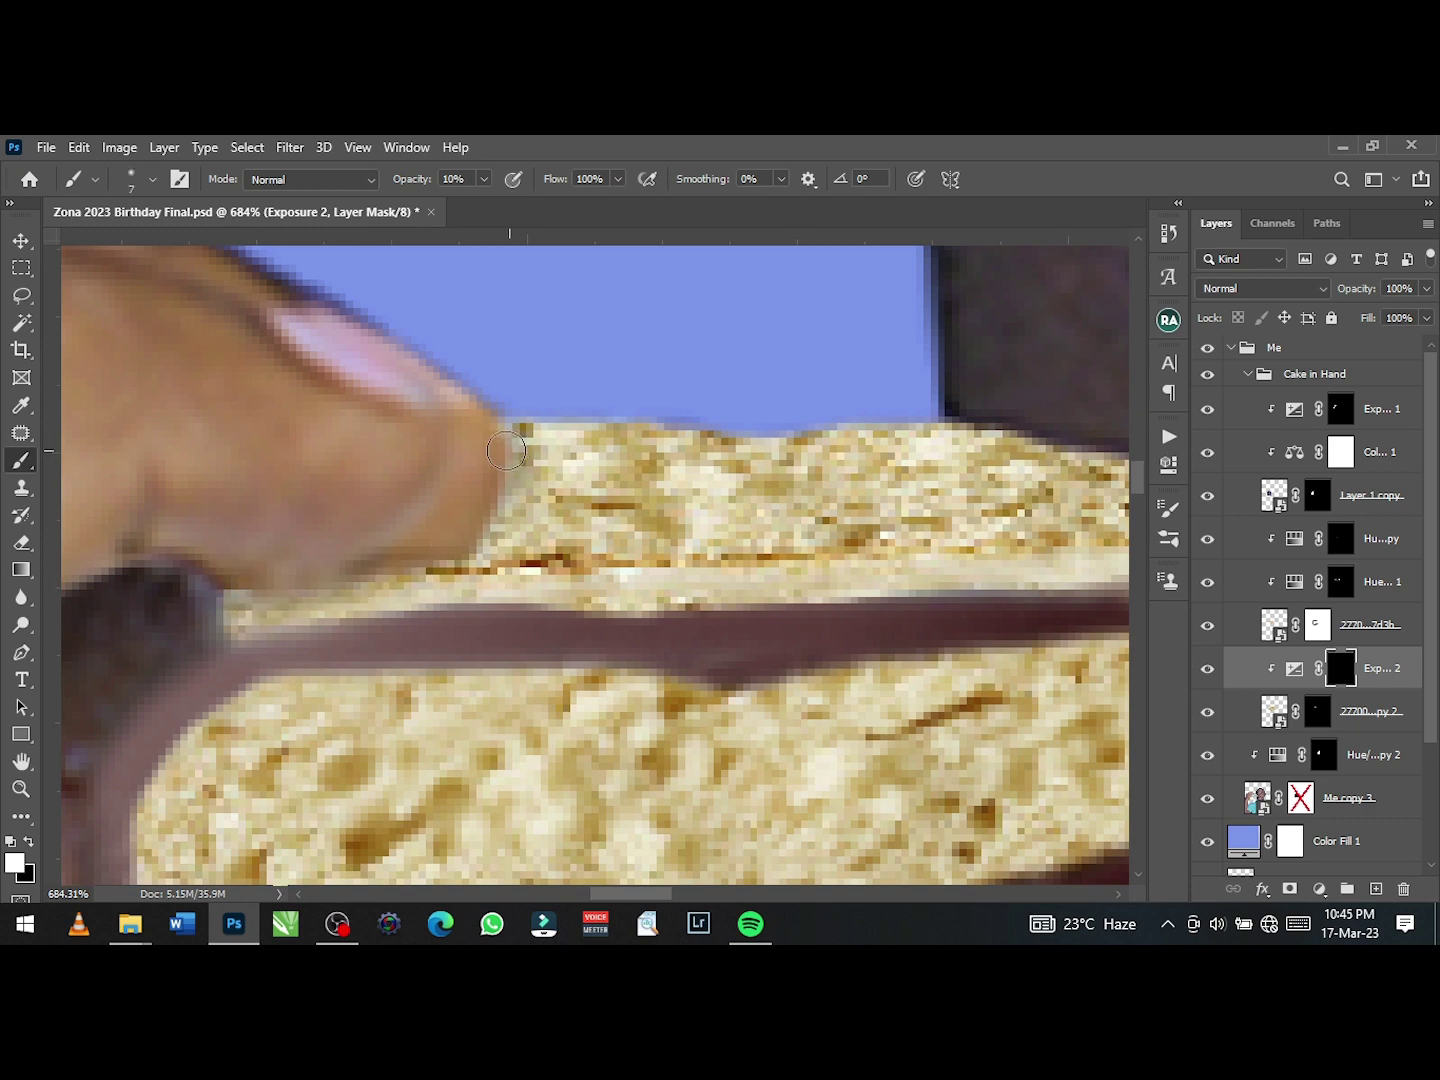
{"action": "key", "text": "bracketright"}
{"action": "key", "text": "bracketright"}
{"action": "key", "text": "bracketright"}
{"action": "scroll", "coordinate": [450, 560], "scroll_direction": "down", "scroll_amount": 4}
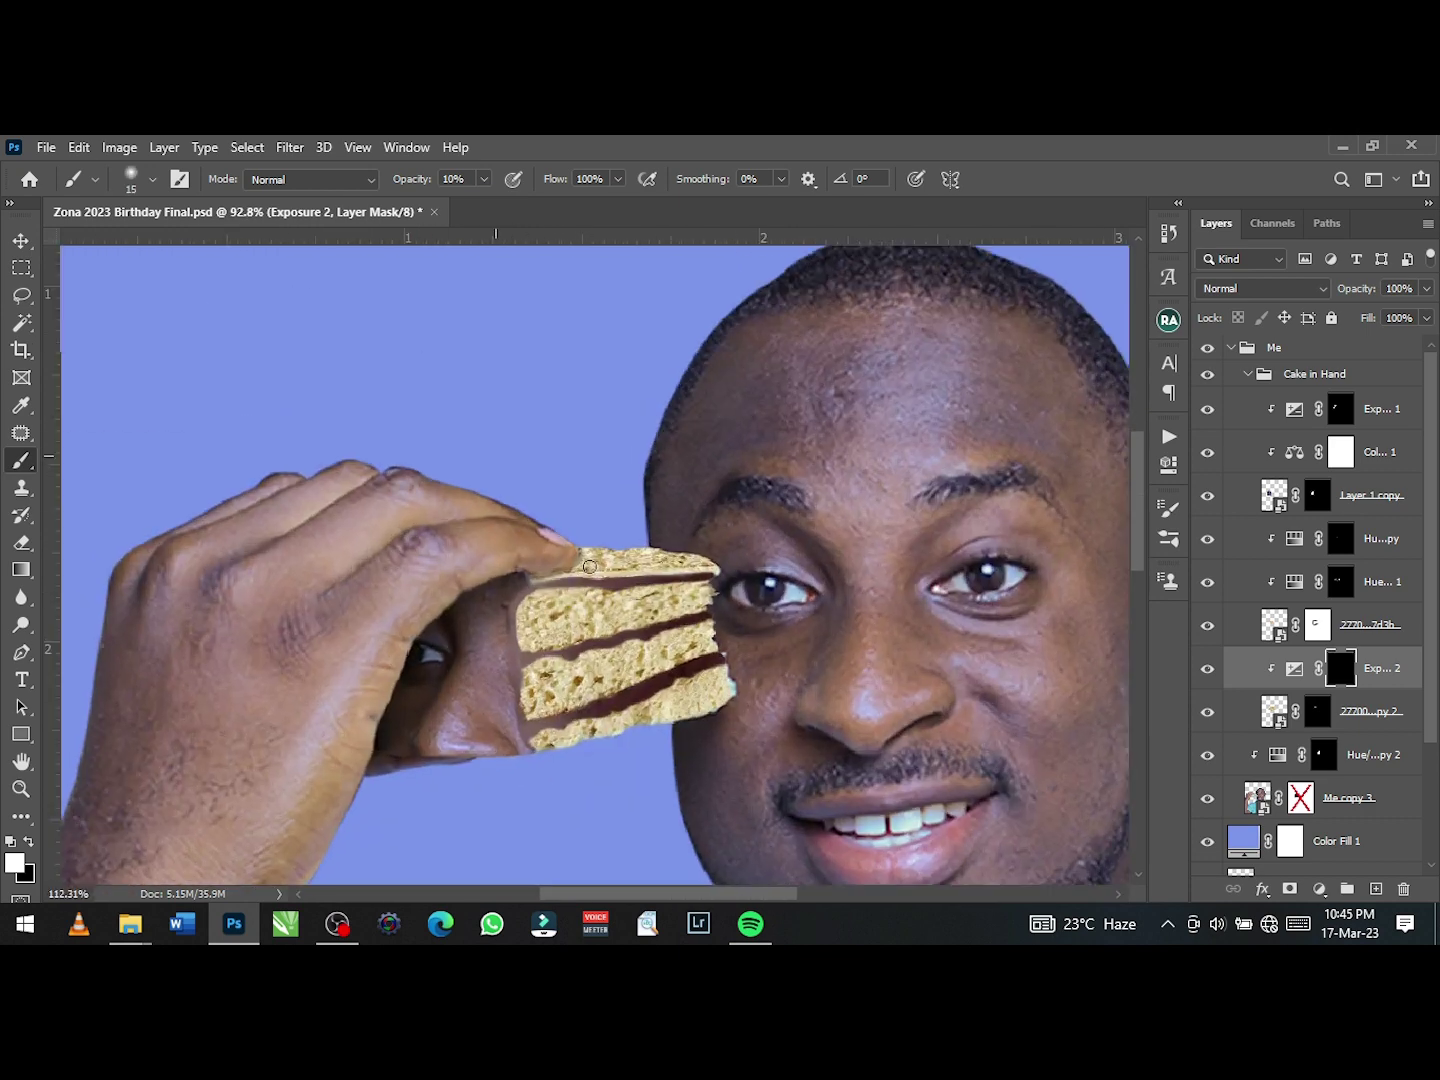
{"action": "scroll", "coordinate": [568, 543], "scroll_direction": "up", "scroll_amount": 3}
{"action": "key", "text": "bracketright"}
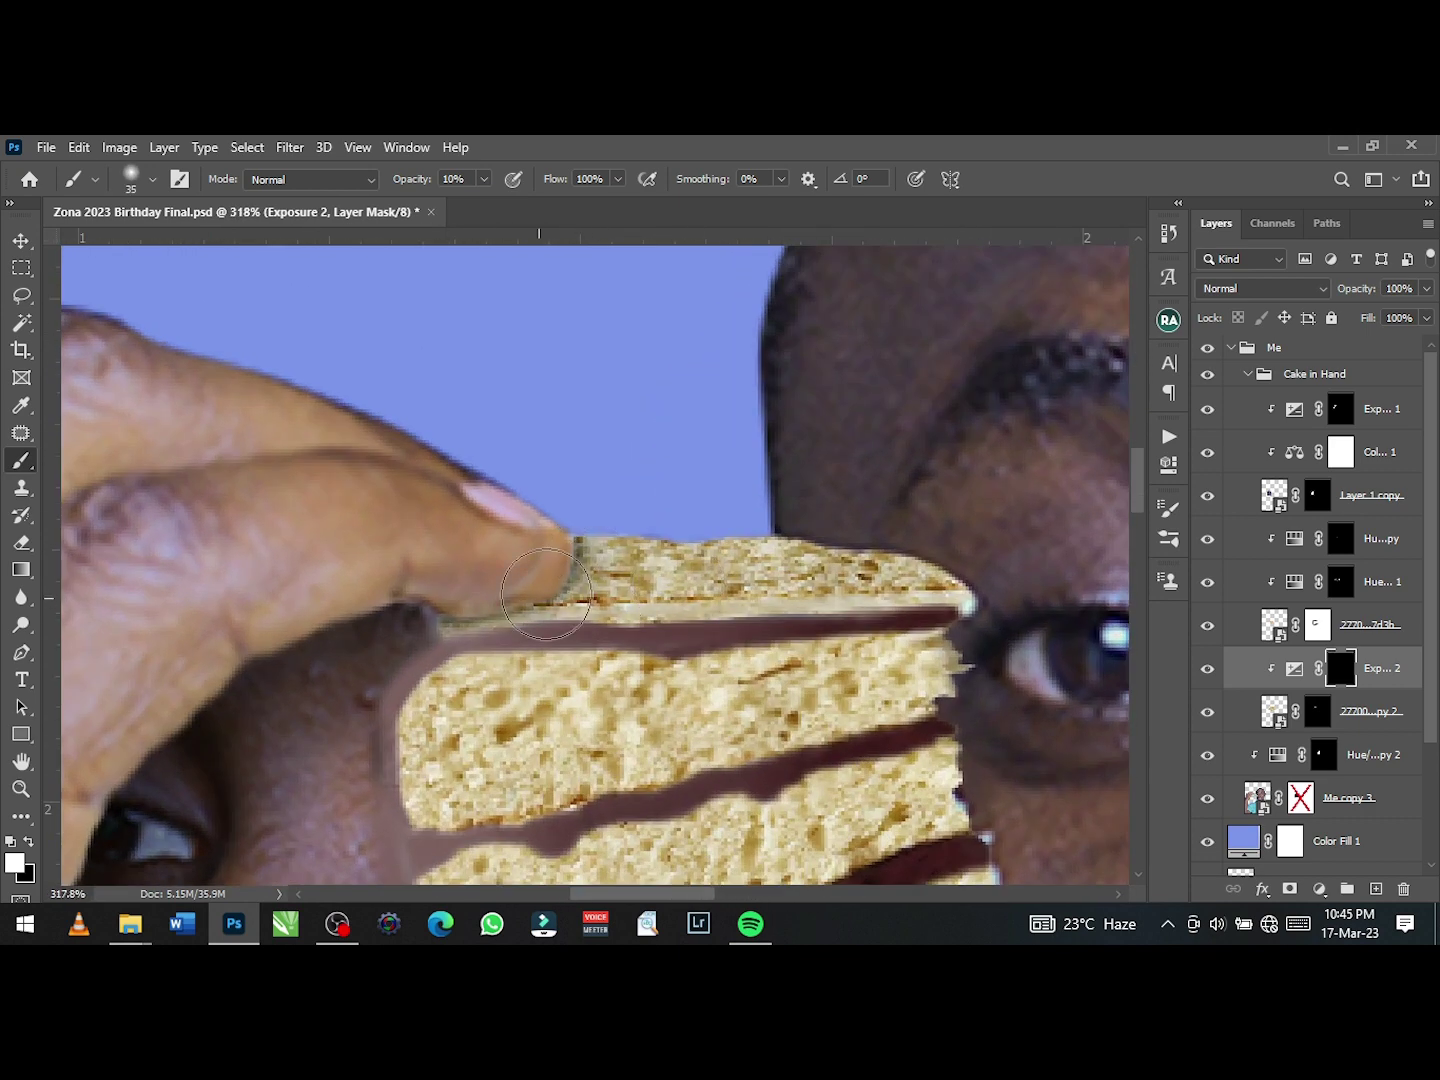
- Try a colorized Hue/Saturation adjustment at saturation 25 on the cake copy, then discard it
{"action": "left_click", "coordinate": [1294, 668]}
{"action": "left_click", "coordinate": [1370, 711]}
{"action": "left_click", "coordinate": [1319, 889]}
{"action": "left_click", "coordinate": [1331, 687]}
{"action": "left_click", "coordinate": [968, 688]}
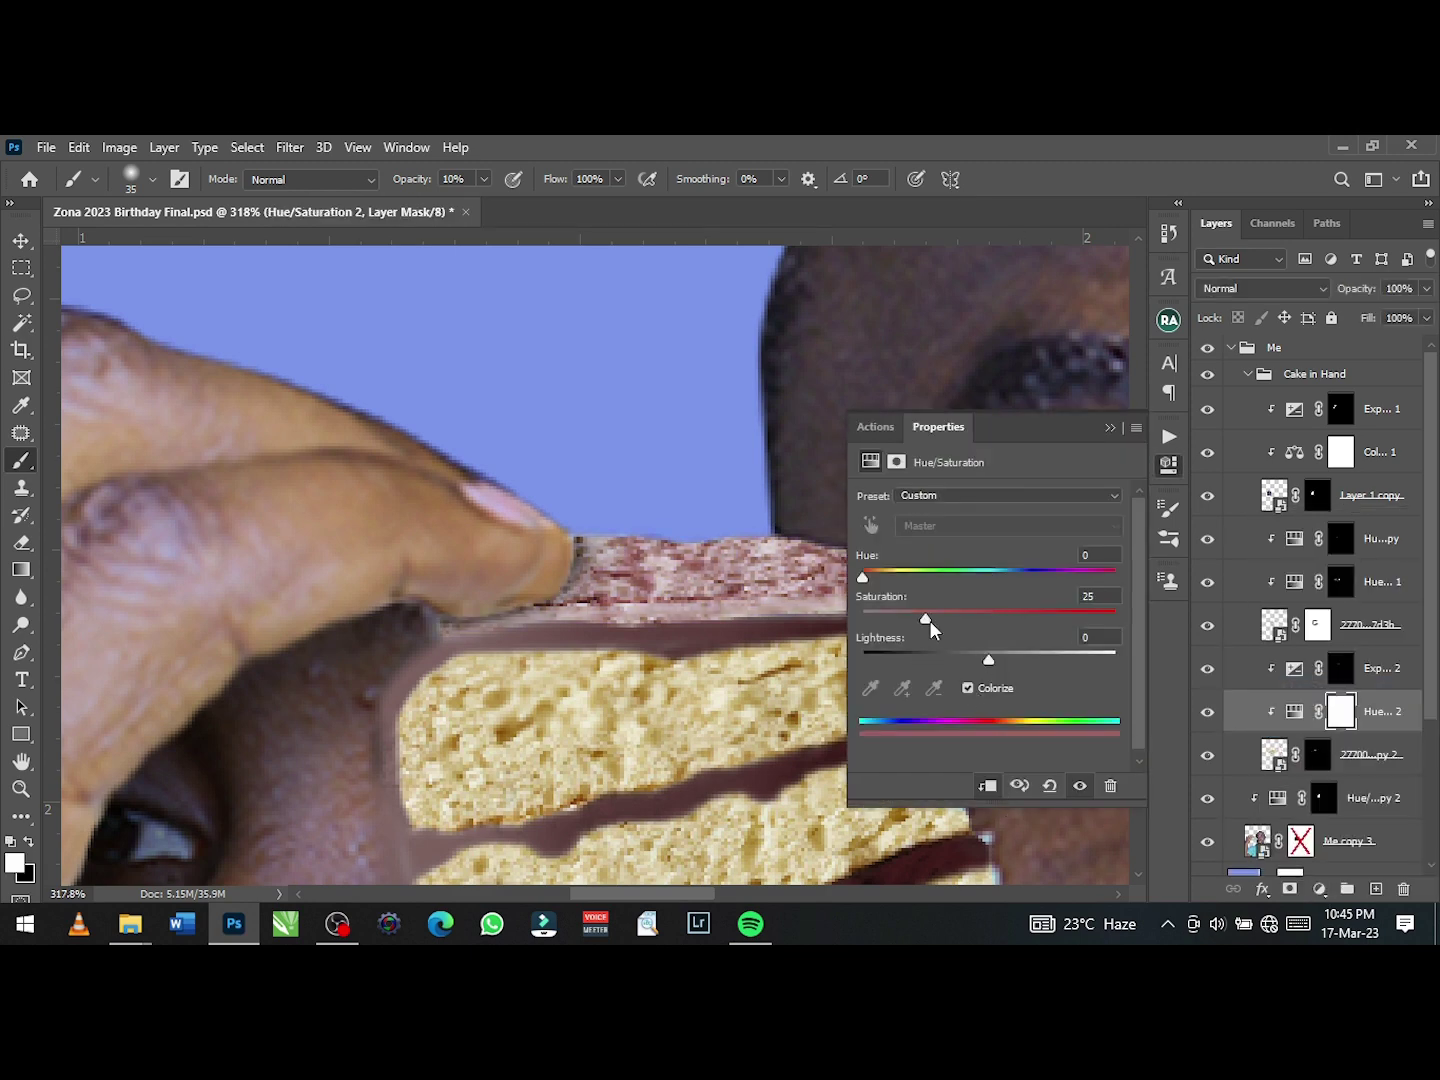
{"action": "mouse_move", "coordinate": [1001, 660]}
{"action": "left_mouse_down"}
{"action": "mouse_move", "coordinate": [895, 624]}
{"action": "mouse_move", "coordinate": [997, 617]}
{"action": "mouse_move", "coordinate": [902, 662]}
{"action": "left_mouse_up"}
{"action": "left_click", "coordinate": [1110, 785]}
- Add a Color Balance adjustment at +32 red midtones and move it above Exposure 2
{"action": "left_click", "coordinate": [1318, 889]}
{"action": "left_click", "coordinate": [1336, 700]}
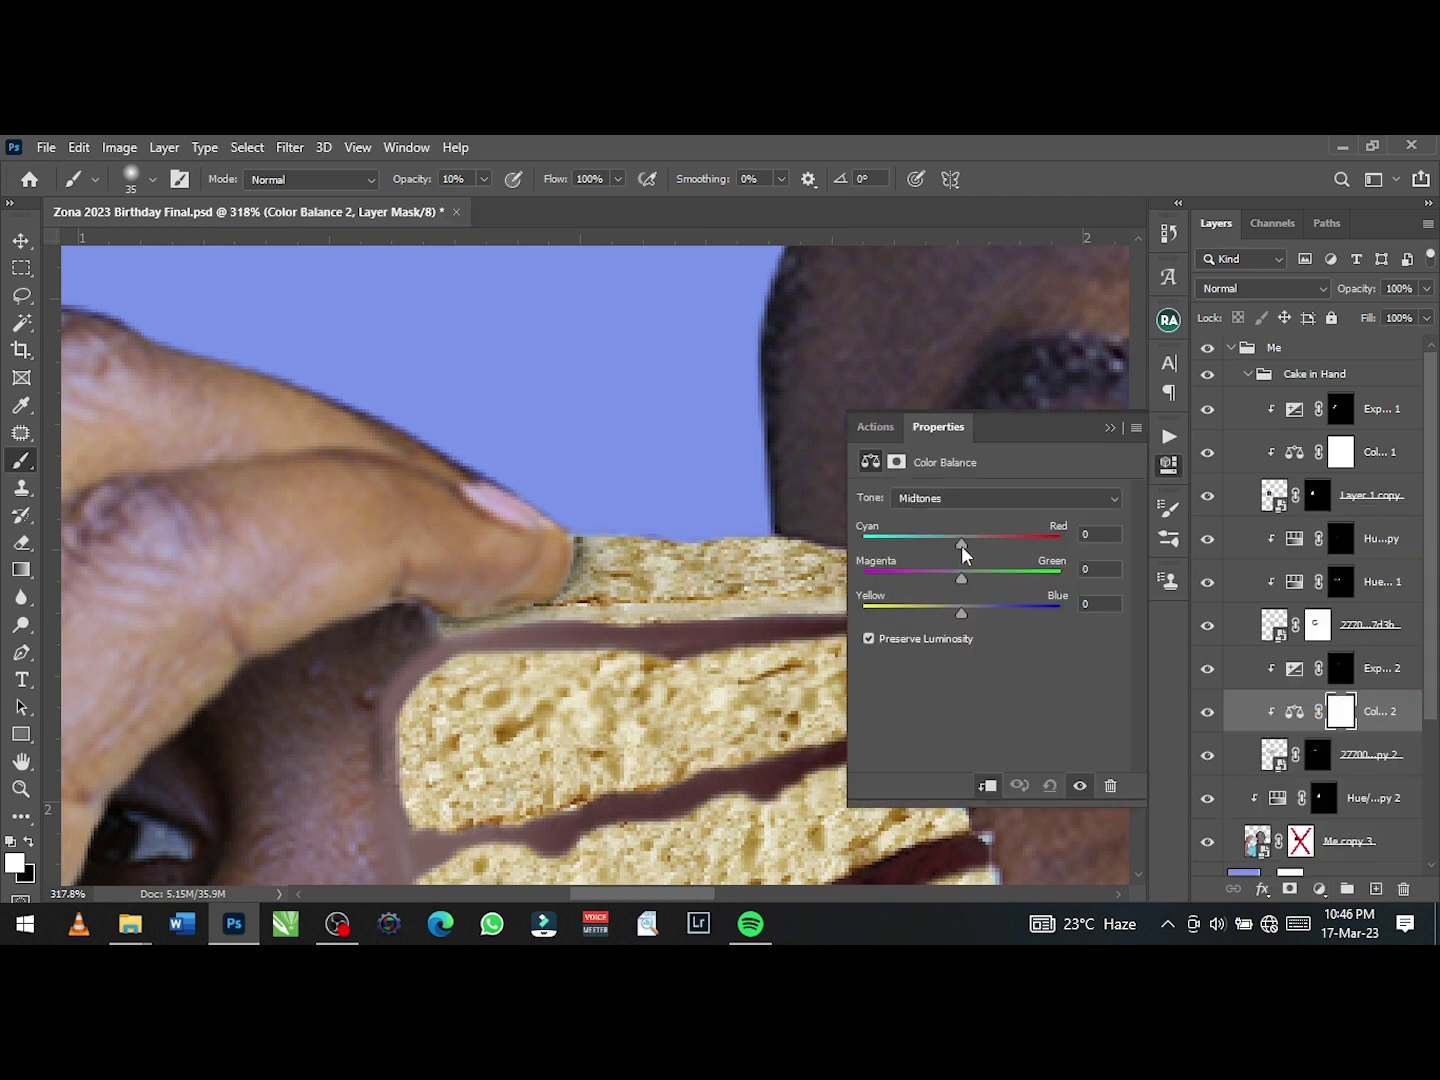
{"action": "left_click_drag", "start_coordinate": [960, 545], "coordinate": [1051, 538]}
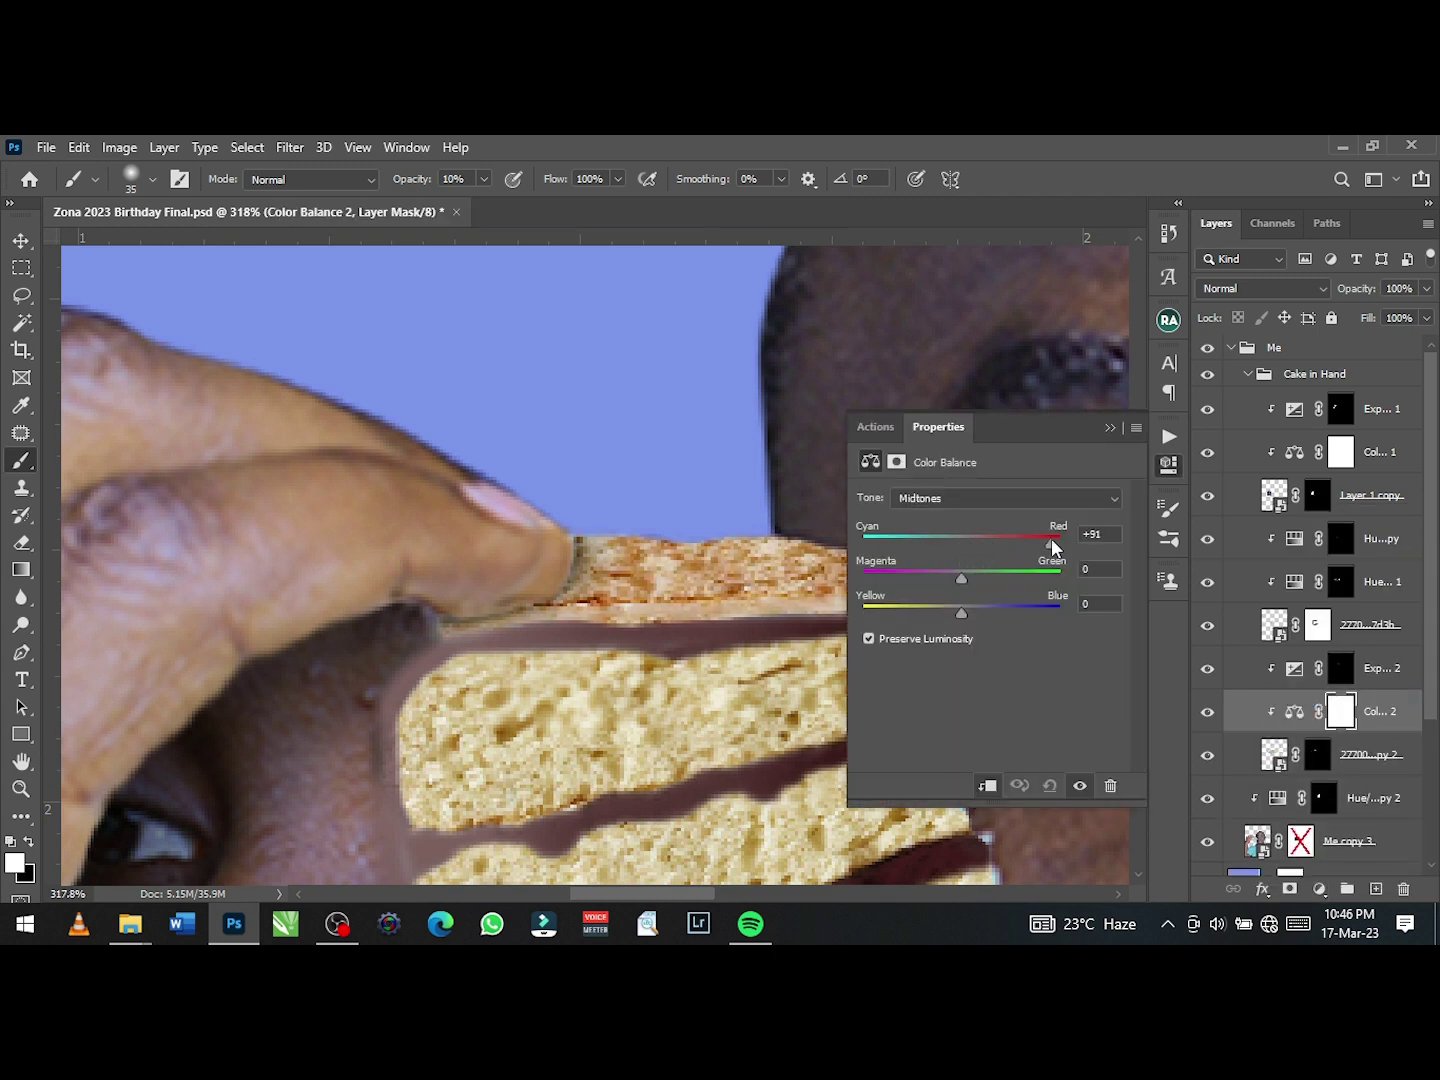
{"action": "left_click", "coordinate": [1110, 427]}
{"action": "left_click_drag", "start_coordinate": [1380, 711], "coordinate": [1377, 651]}
- View the whole composite, turn Color Balance 2 back on, and add a Curves adjustment above Exposure 2
{"action": "key", "text": "ctrl+0"}
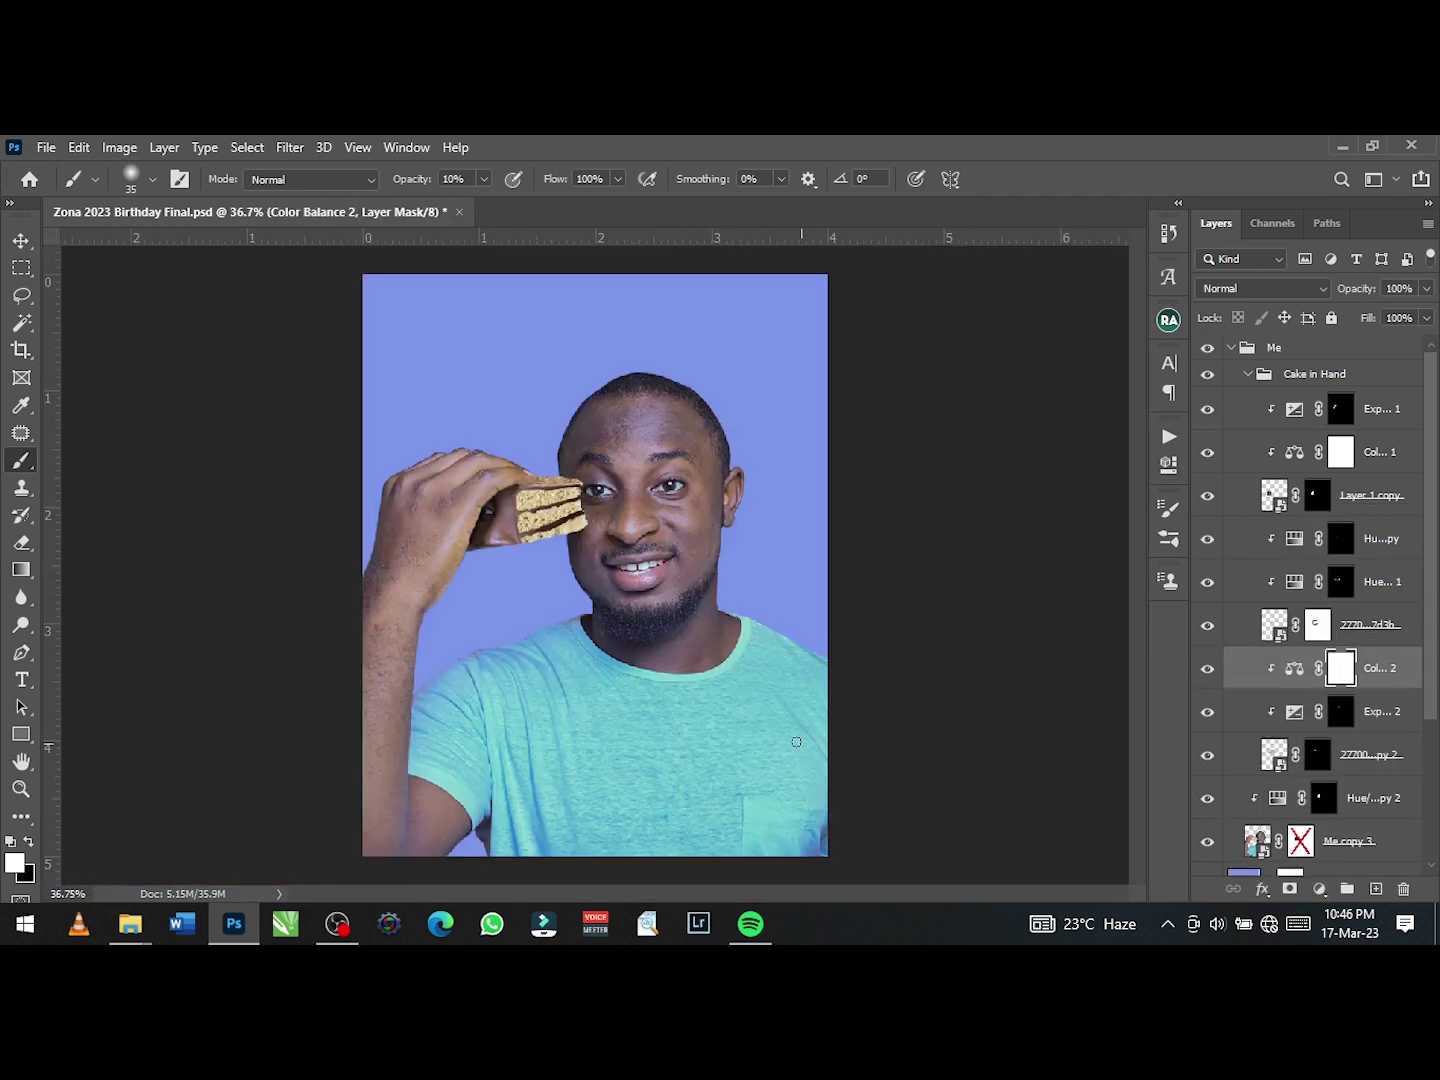
{"action": "scroll", "coordinate": [578, 481], "scroll_direction": "up", "scroll_amount": 1}
{"action": "scroll", "coordinate": [636, 445], "scroll_direction": "up", "scroll_amount": 3}
{"action": "scroll", "coordinate": [636, 445], "scroll_direction": "up", "scroll_amount": 3}
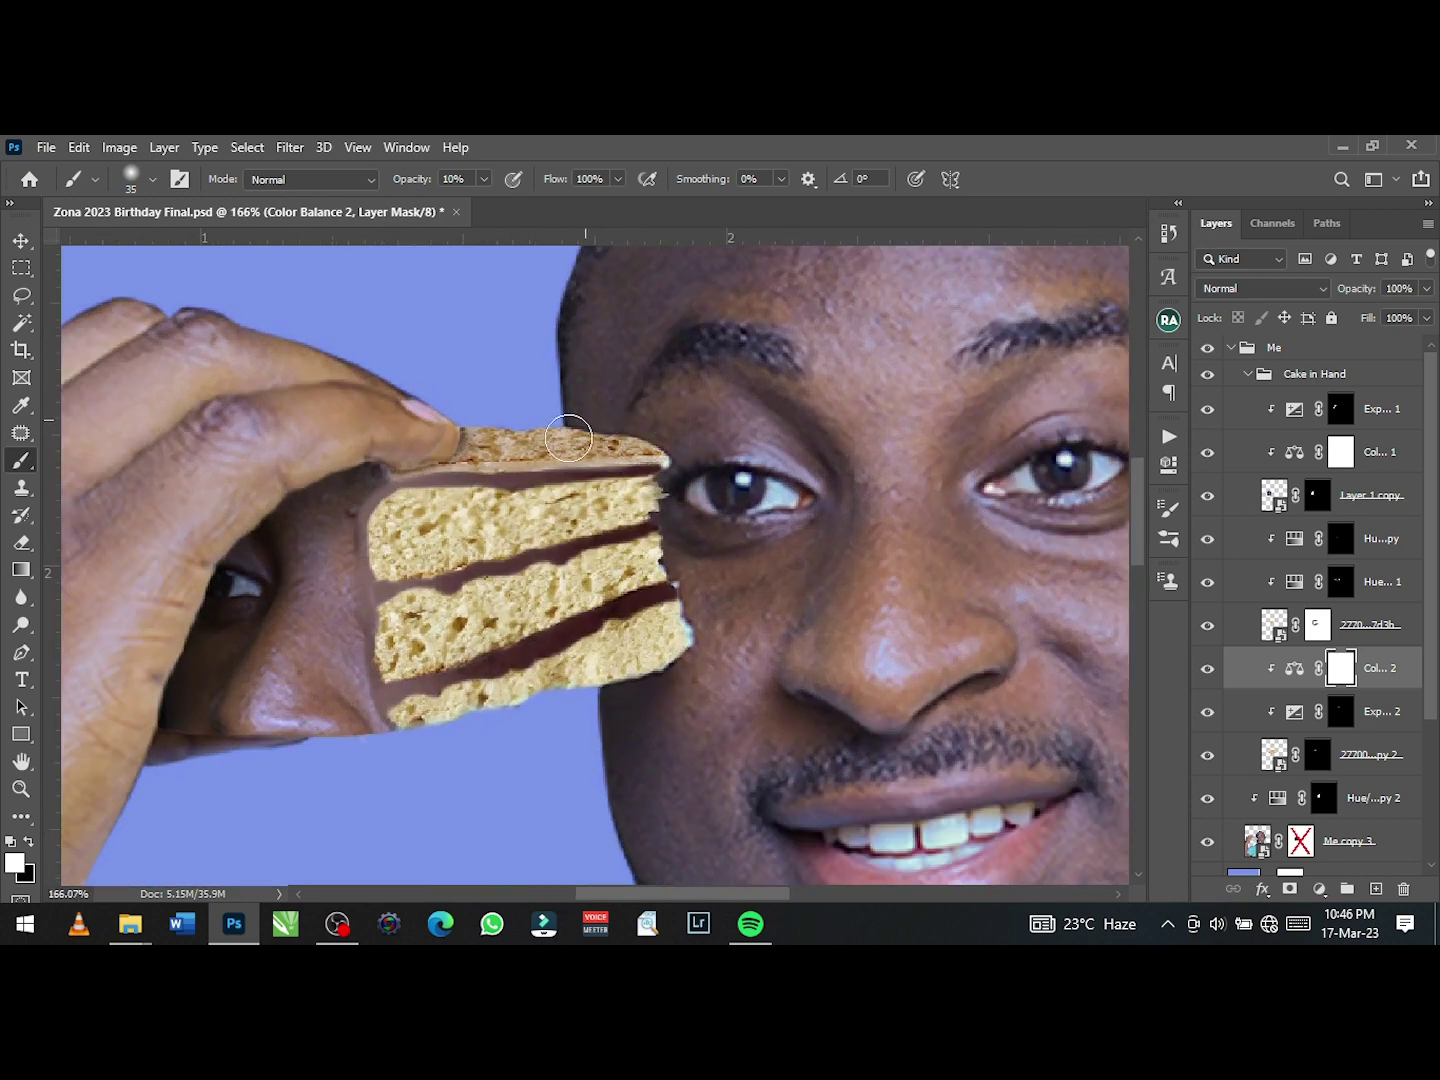
{"action": "left_click", "coordinate": [1207, 667]}
{"action": "left_click", "coordinate": [1381, 711]}
{"action": "scroll", "coordinate": [583, 640], "scroll_direction": "down", "scroll_amount": 5}
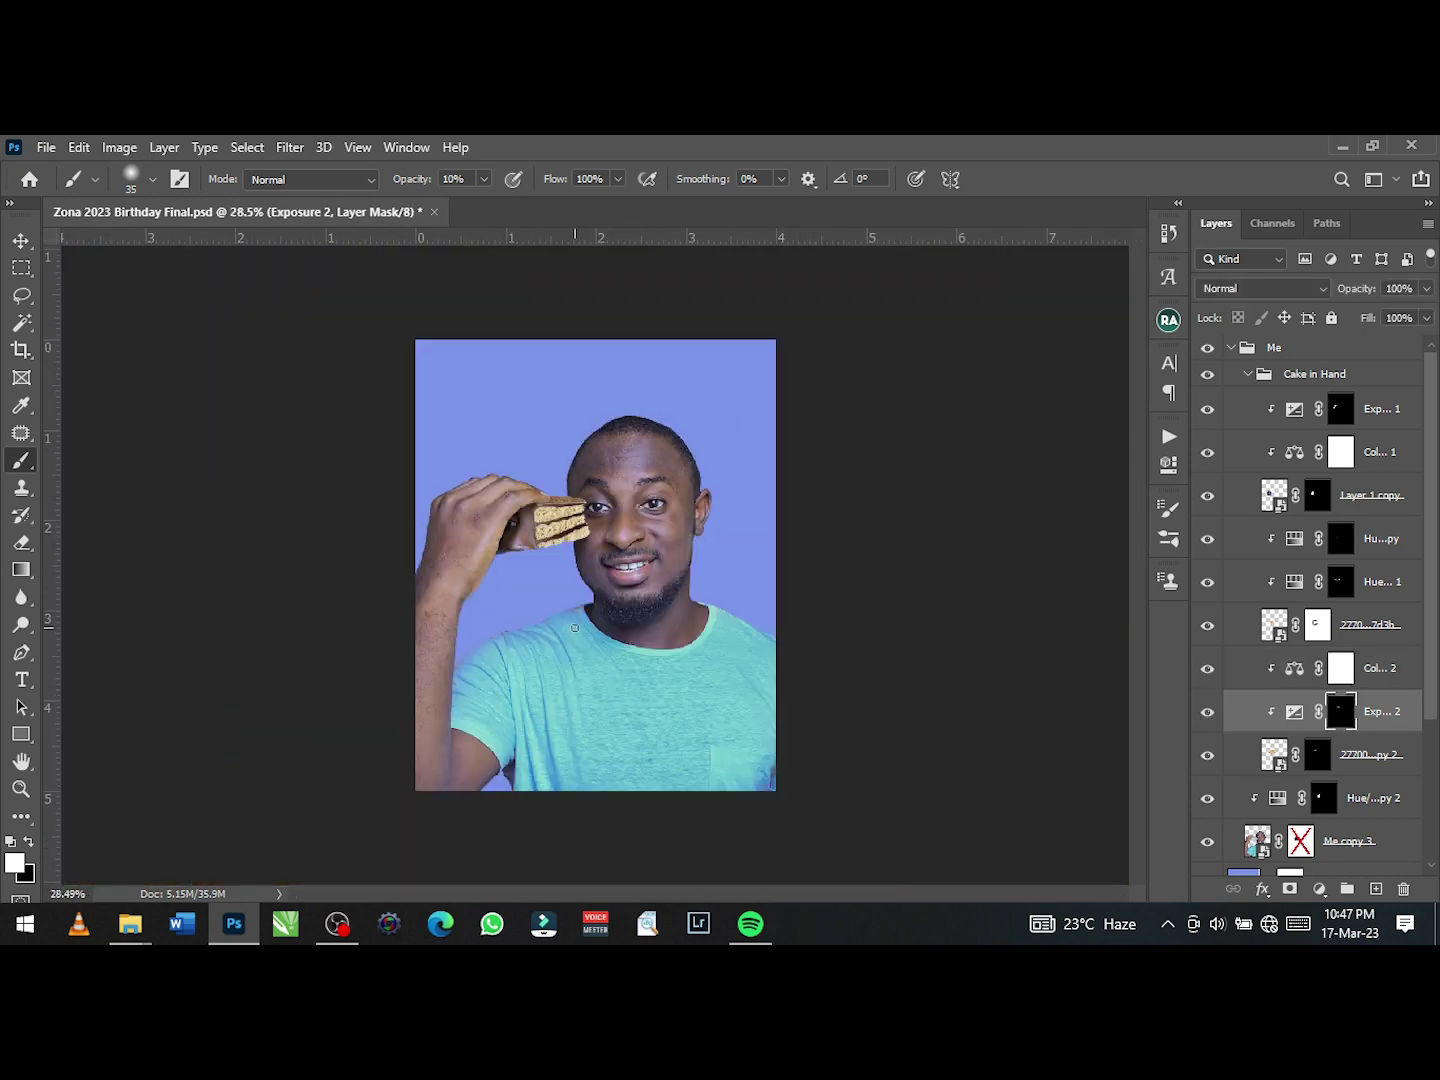
{"action": "scroll", "coordinate": [583, 641], "scroll_direction": "up", "scroll_amount": 1}
{"action": "scroll", "coordinate": [563, 584], "scroll_direction": "up", "scroll_amount": 5}
{"action": "scroll", "coordinate": [578, 407], "scroll_direction": "up", "scroll_amount": 1}
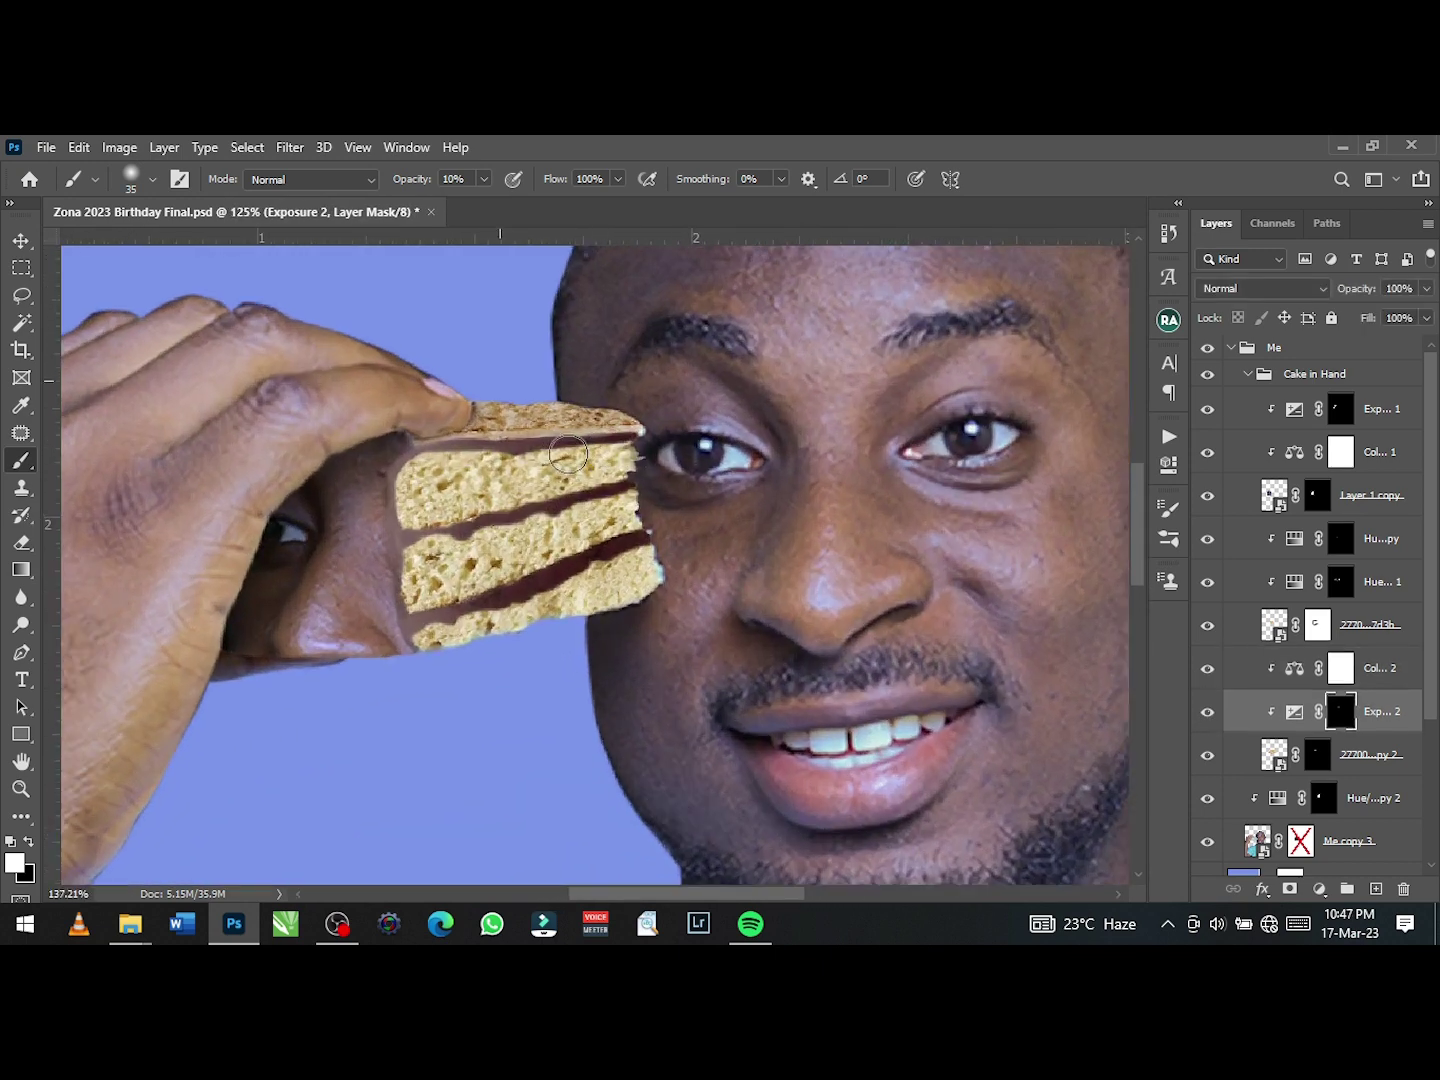
{"action": "scroll", "coordinate": [578, 406], "scroll_direction": "up", "scroll_amount": 1}
{"action": "left_click", "coordinate": [1367, 677]}
{"action": "left_click", "coordinate": [1319, 889]}
- Clip the Curves adjustment to the cake and bend the curve to adjust its tones
{"action": "left_click", "coordinate": [1308, 636]}
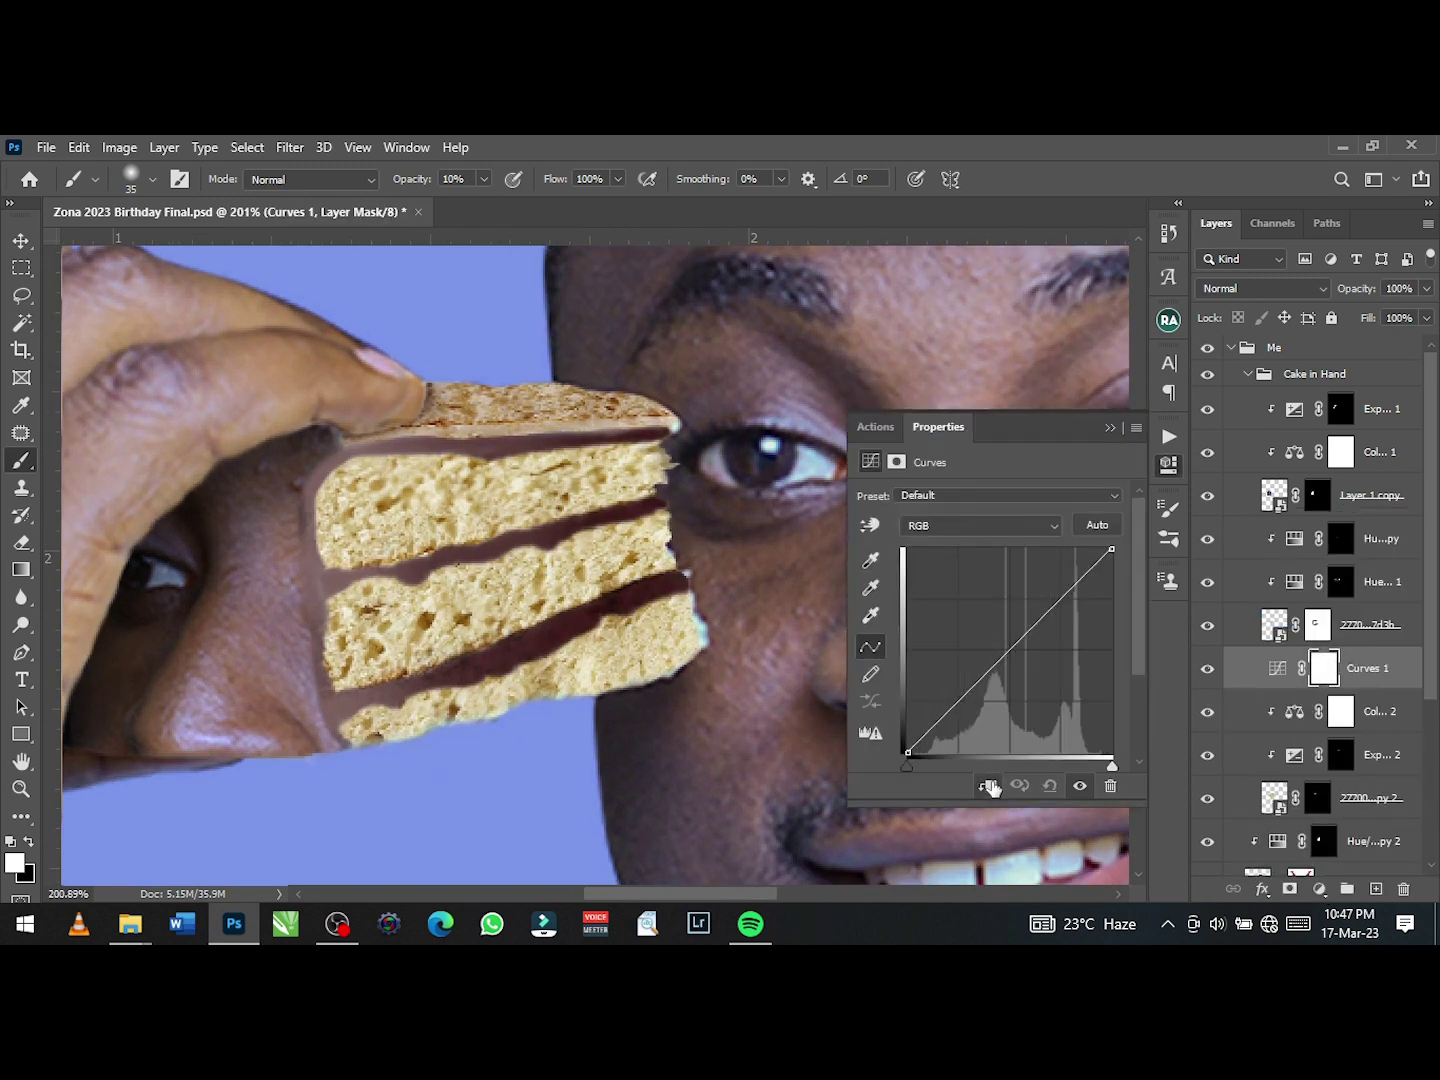
{"action": "left_click_drag", "start_coordinate": [1005, 651], "coordinate": [1012, 658]}
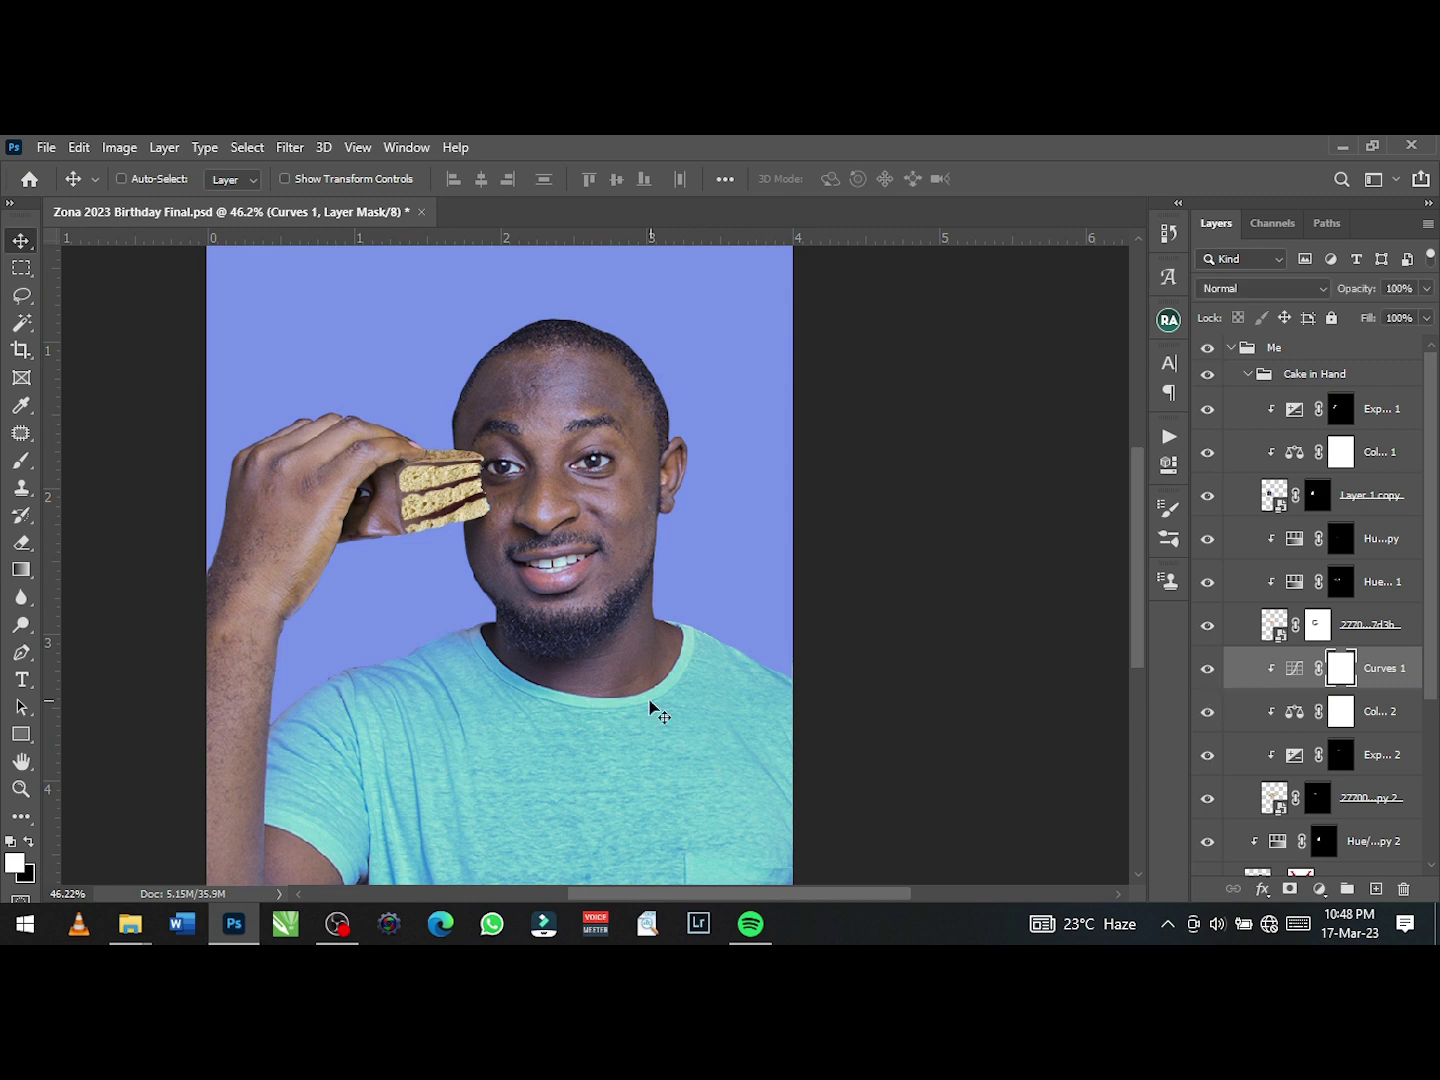
{"action": "scroll", "coordinate": [700, 679], "scroll_direction": "down", "scroll_amount": 3}
{"action": "scroll", "coordinate": [555, 505], "scroll_direction": "up", "scroll_amount": 7}
- Brush touch-ups onto the Hue/Saturation 1 mask, then return to the Move tool
{"action": "left_click", "coordinate": [1305, 572]}
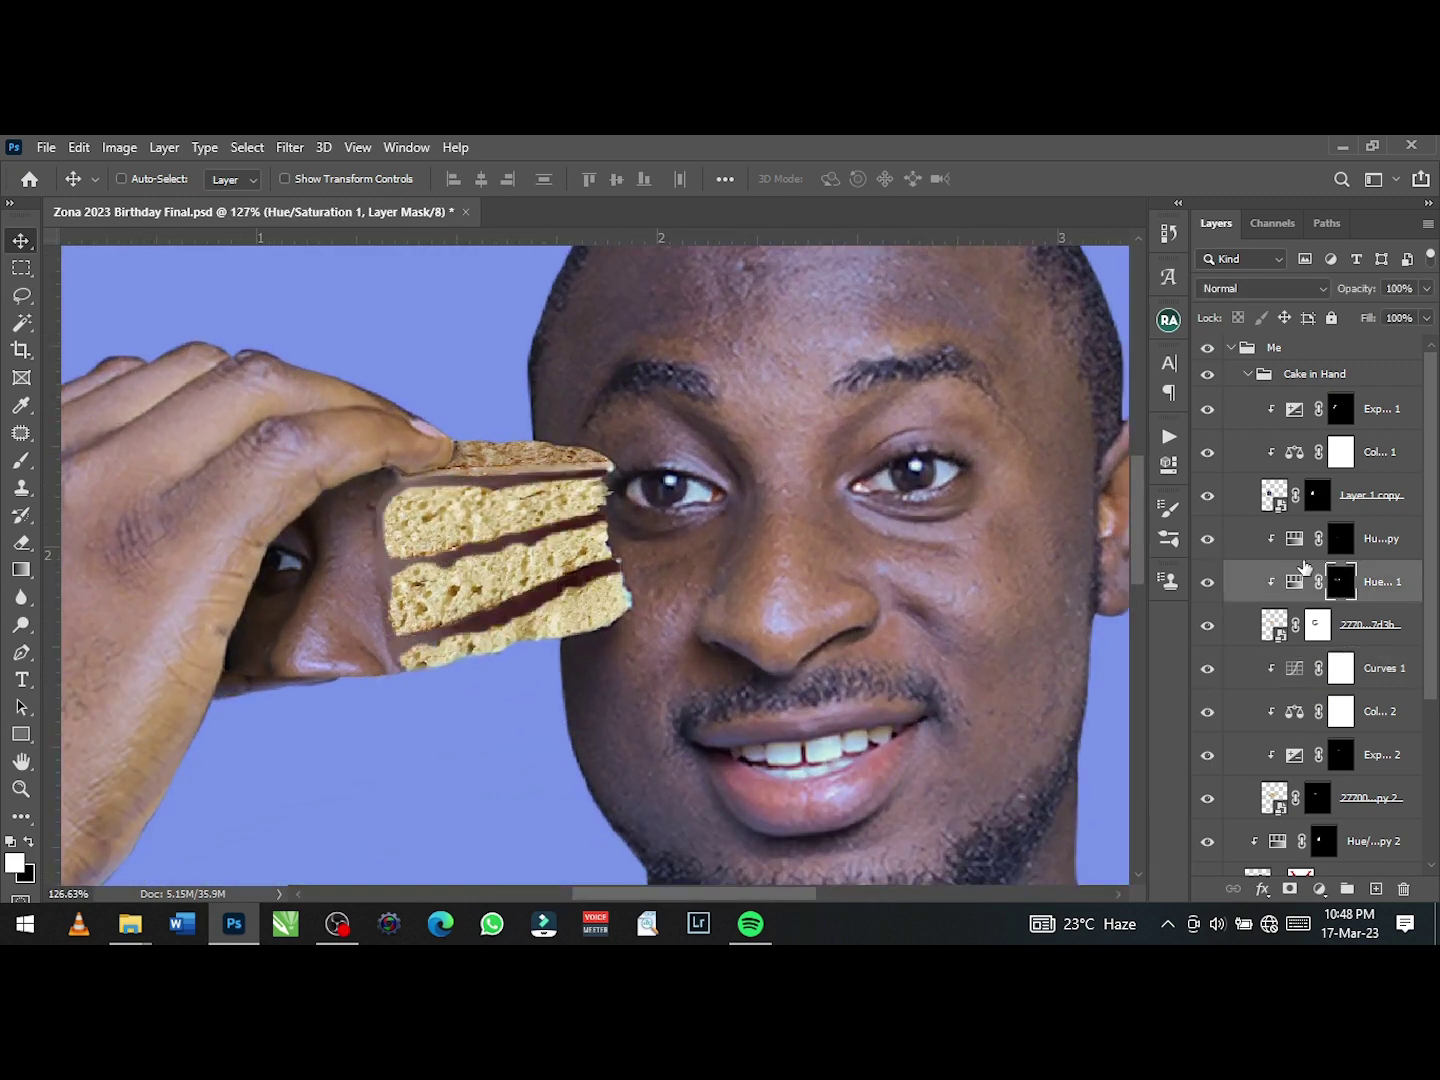
{"action": "scroll", "coordinate": [503, 480], "scroll_direction": "up", "scroll_amount": 2}
{"action": "key", "text": "b"}
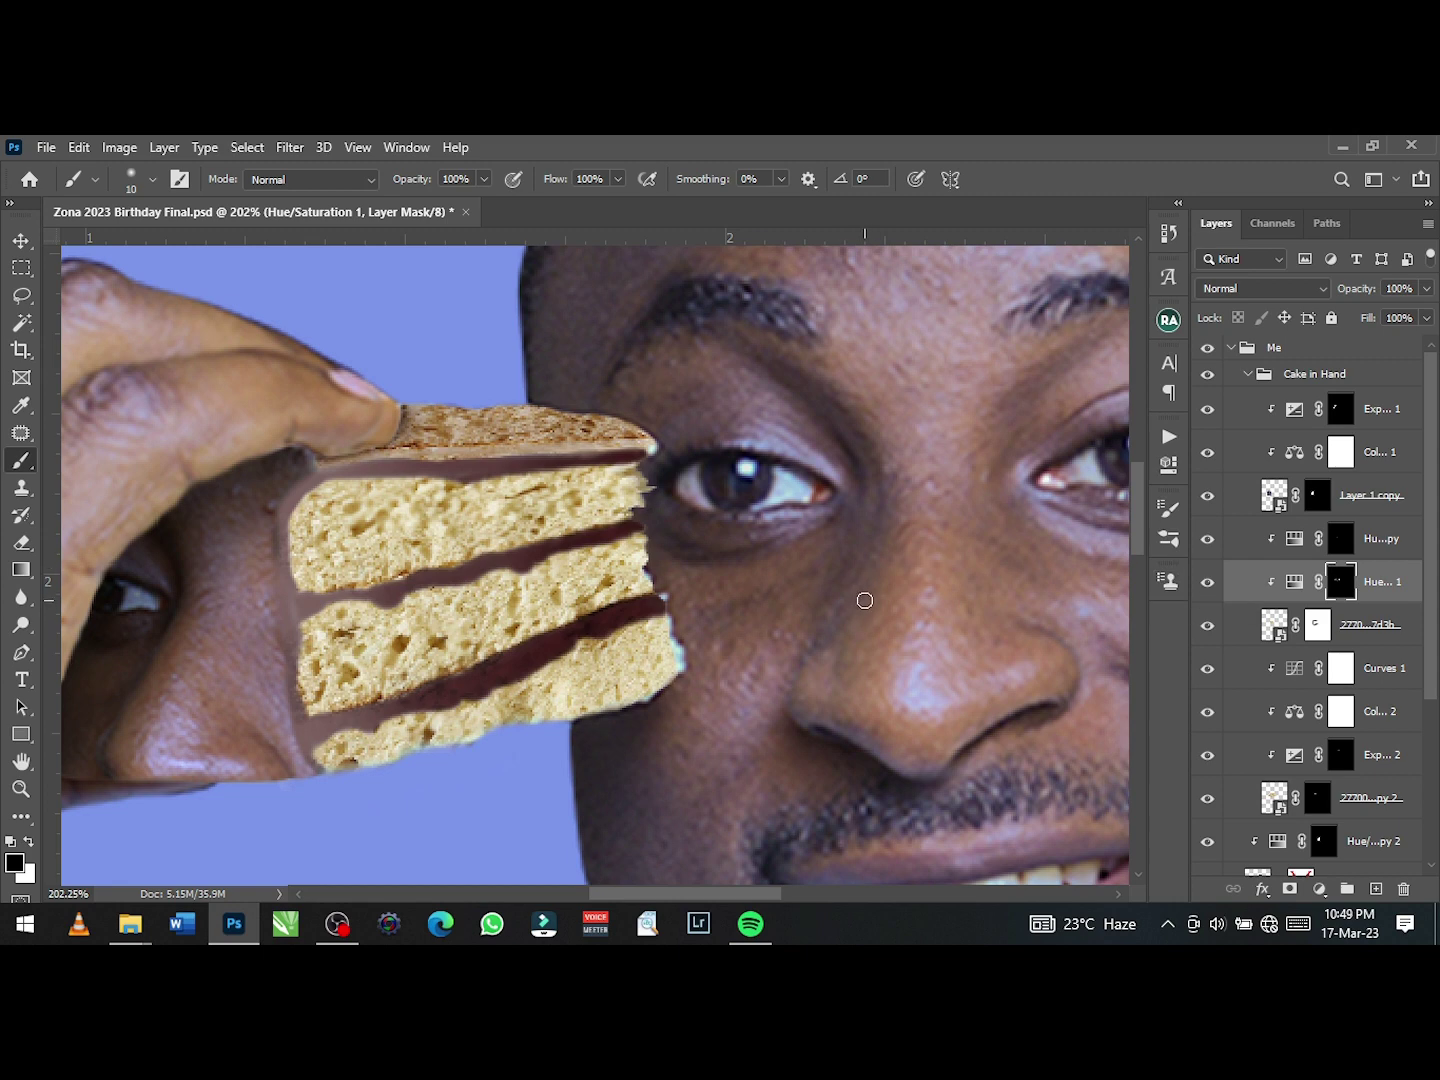
{"action": "left_click", "coordinate": [20, 241]}
{"action": "scroll", "coordinate": [540, 609], "scroll_direction": "down", "scroll_amount": 3}
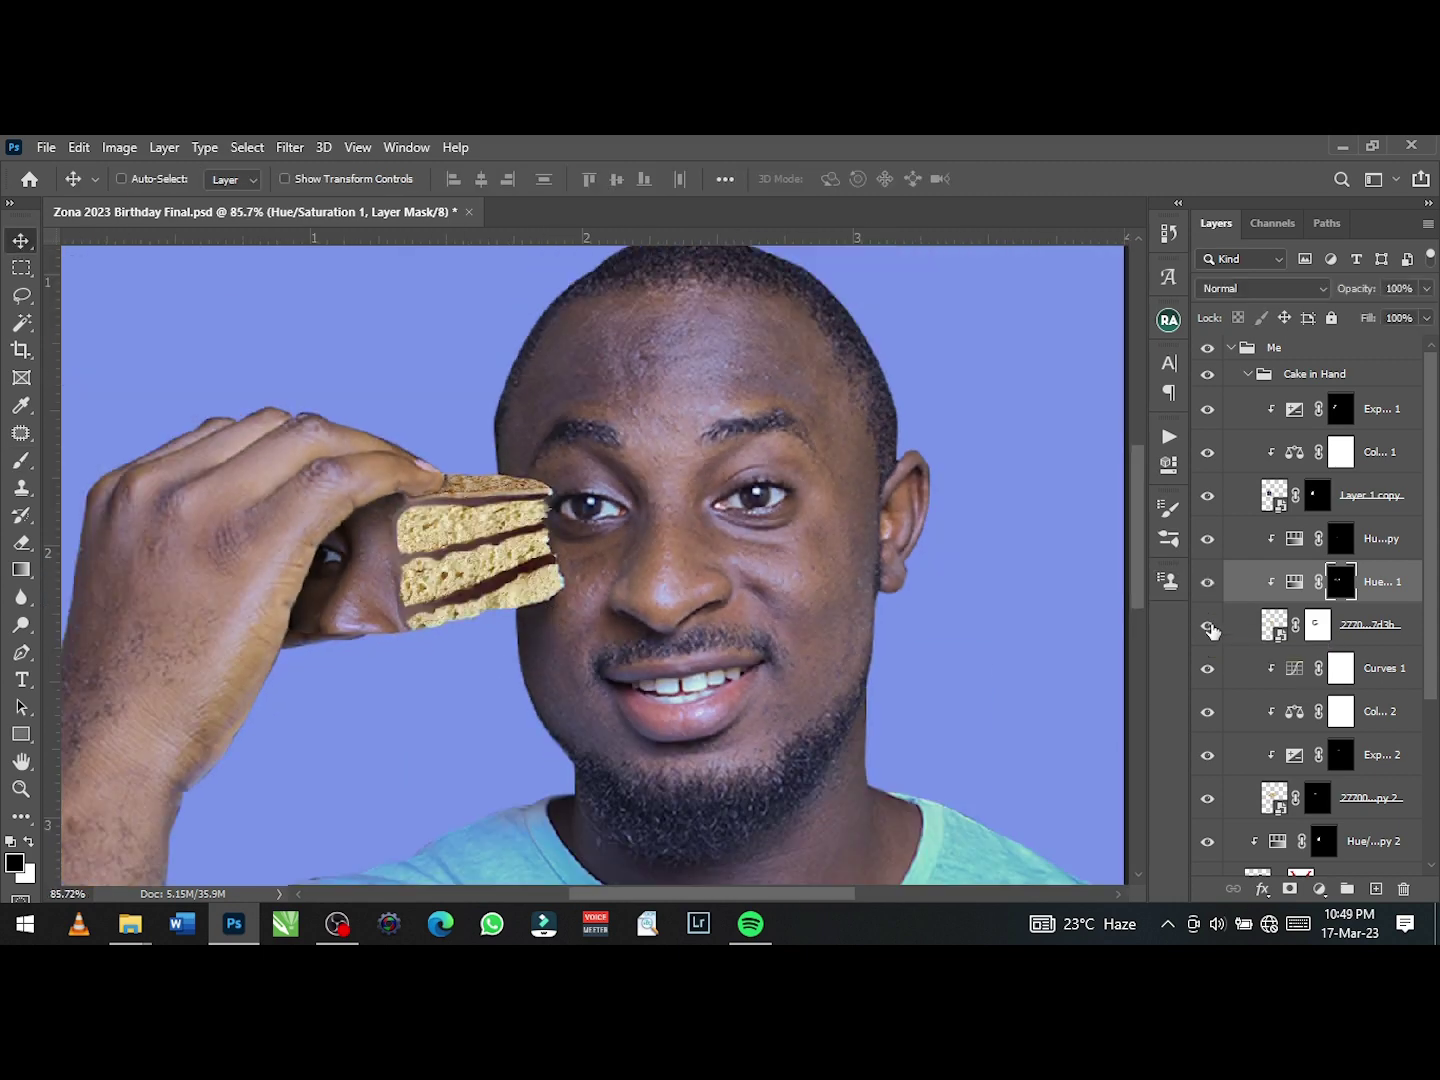
- Lower the masked cake copy 2 layer's opacity to 52%
{"action": "left_click", "coordinate": [1369, 800]}
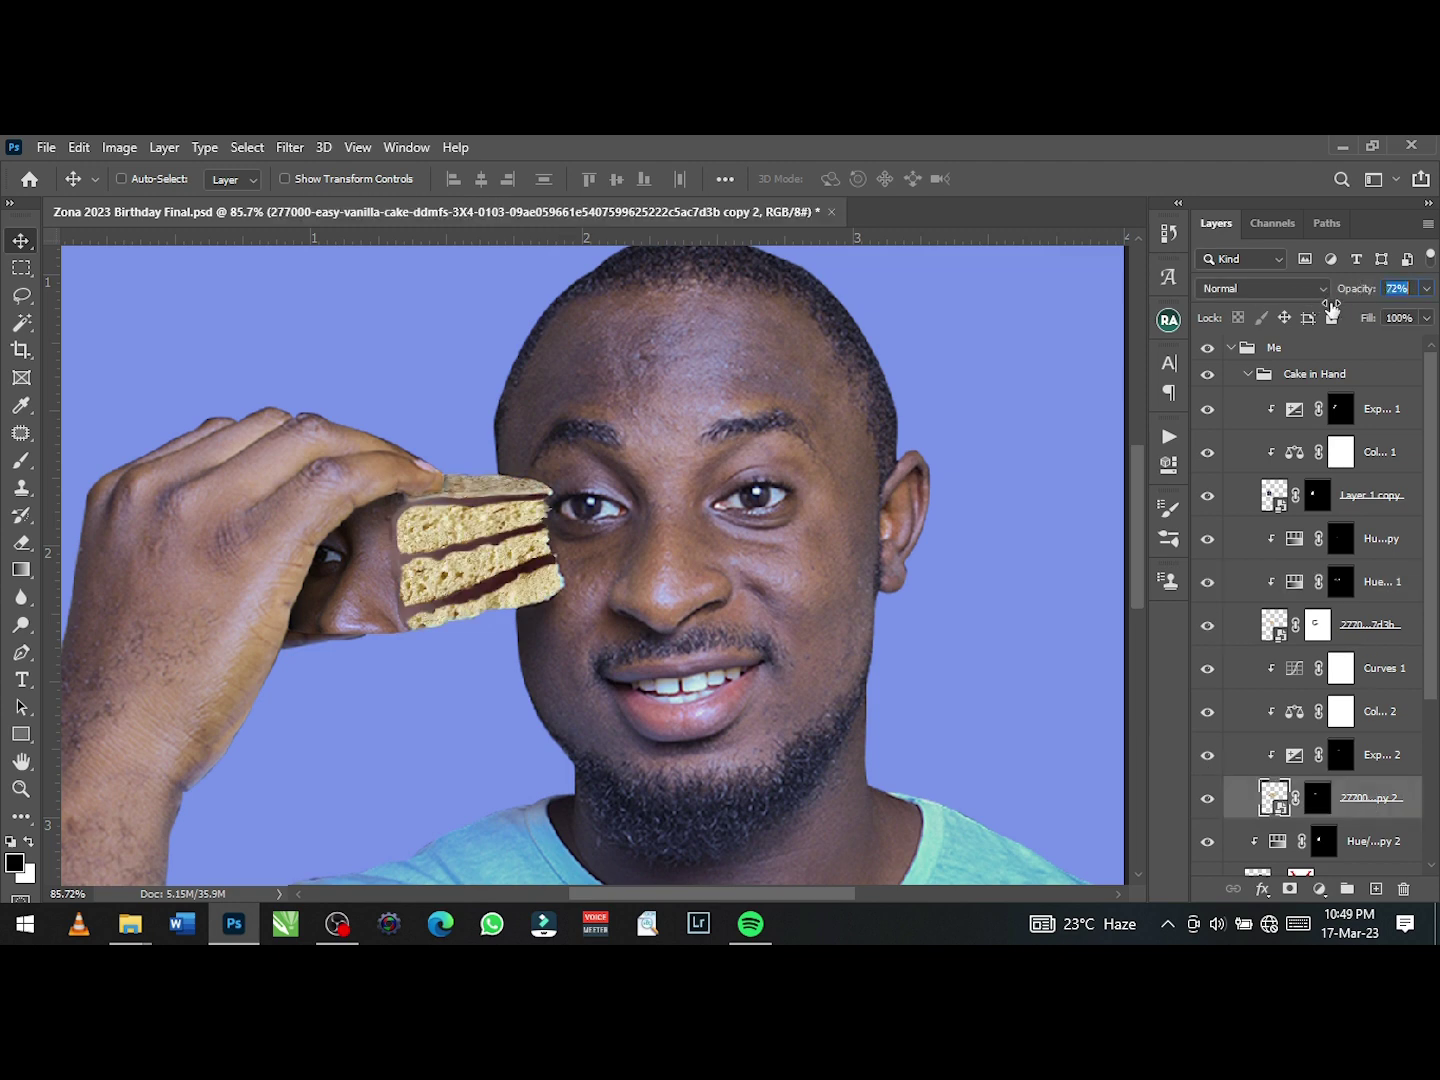
{"action": "scroll", "coordinate": [653, 775], "scroll_direction": "down", "scroll_amount": 5}
{"action": "left_click_drag", "start_coordinate": [1356, 288], "coordinate": [1427, 291]}
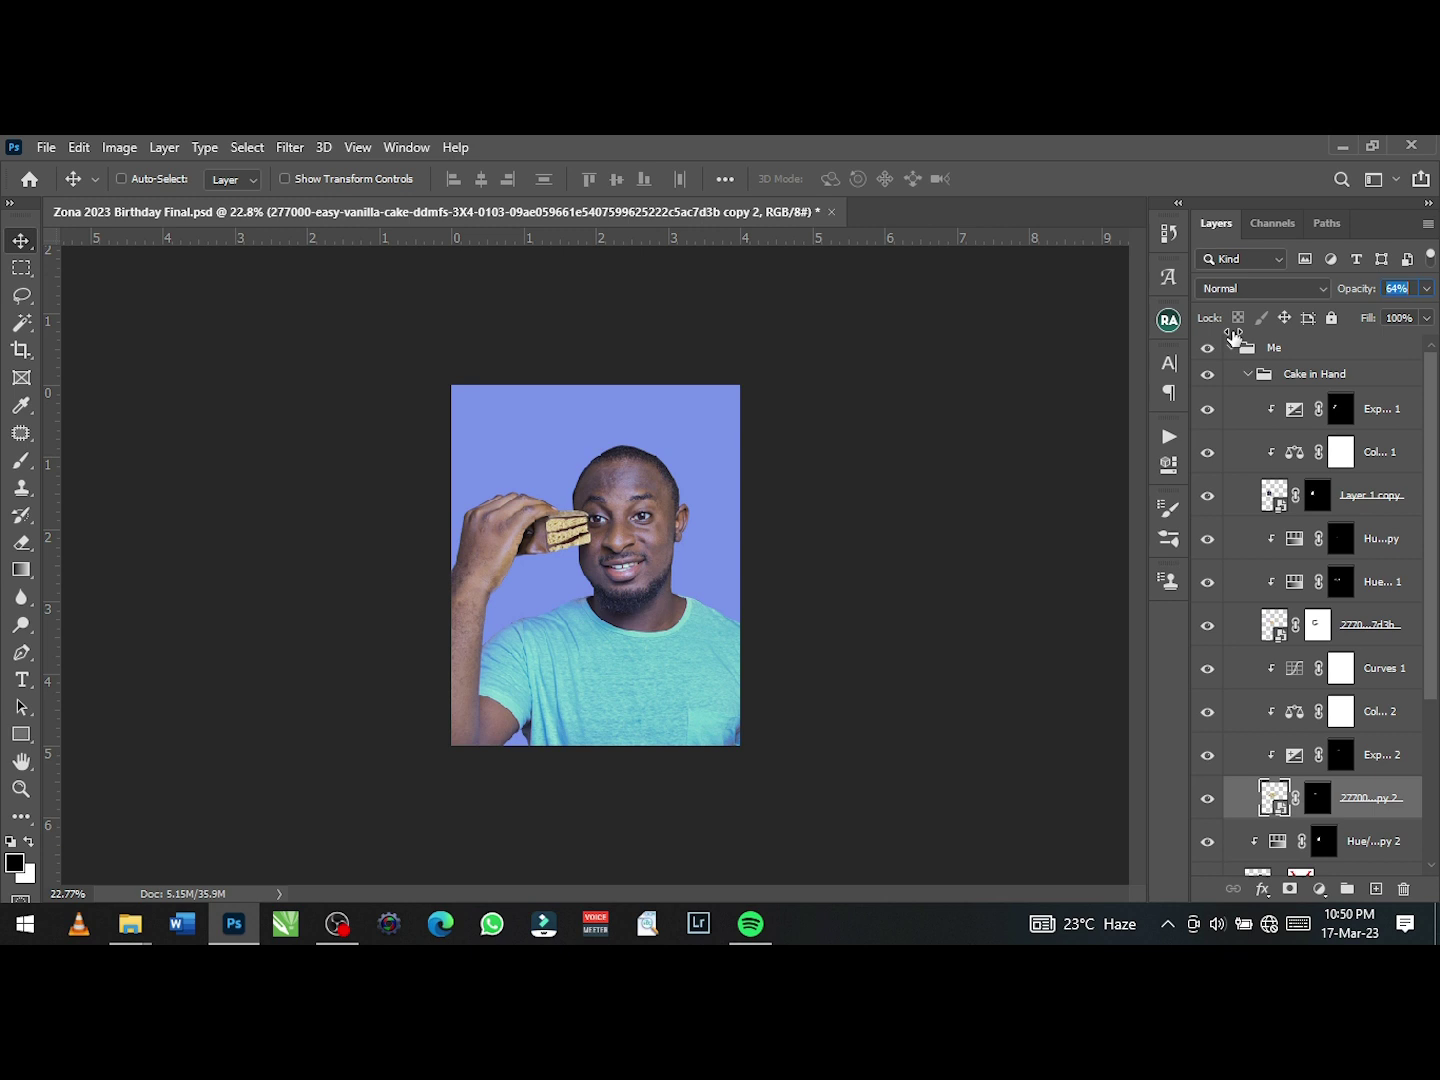
{"action": "scroll", "coordinate": [910, 536], "scroll_direction": "down", "scroll_amount": 1}
{"action": "left_click_drag", "start_coordinate": [1342, 291], "coordinate": [1432, 293]}
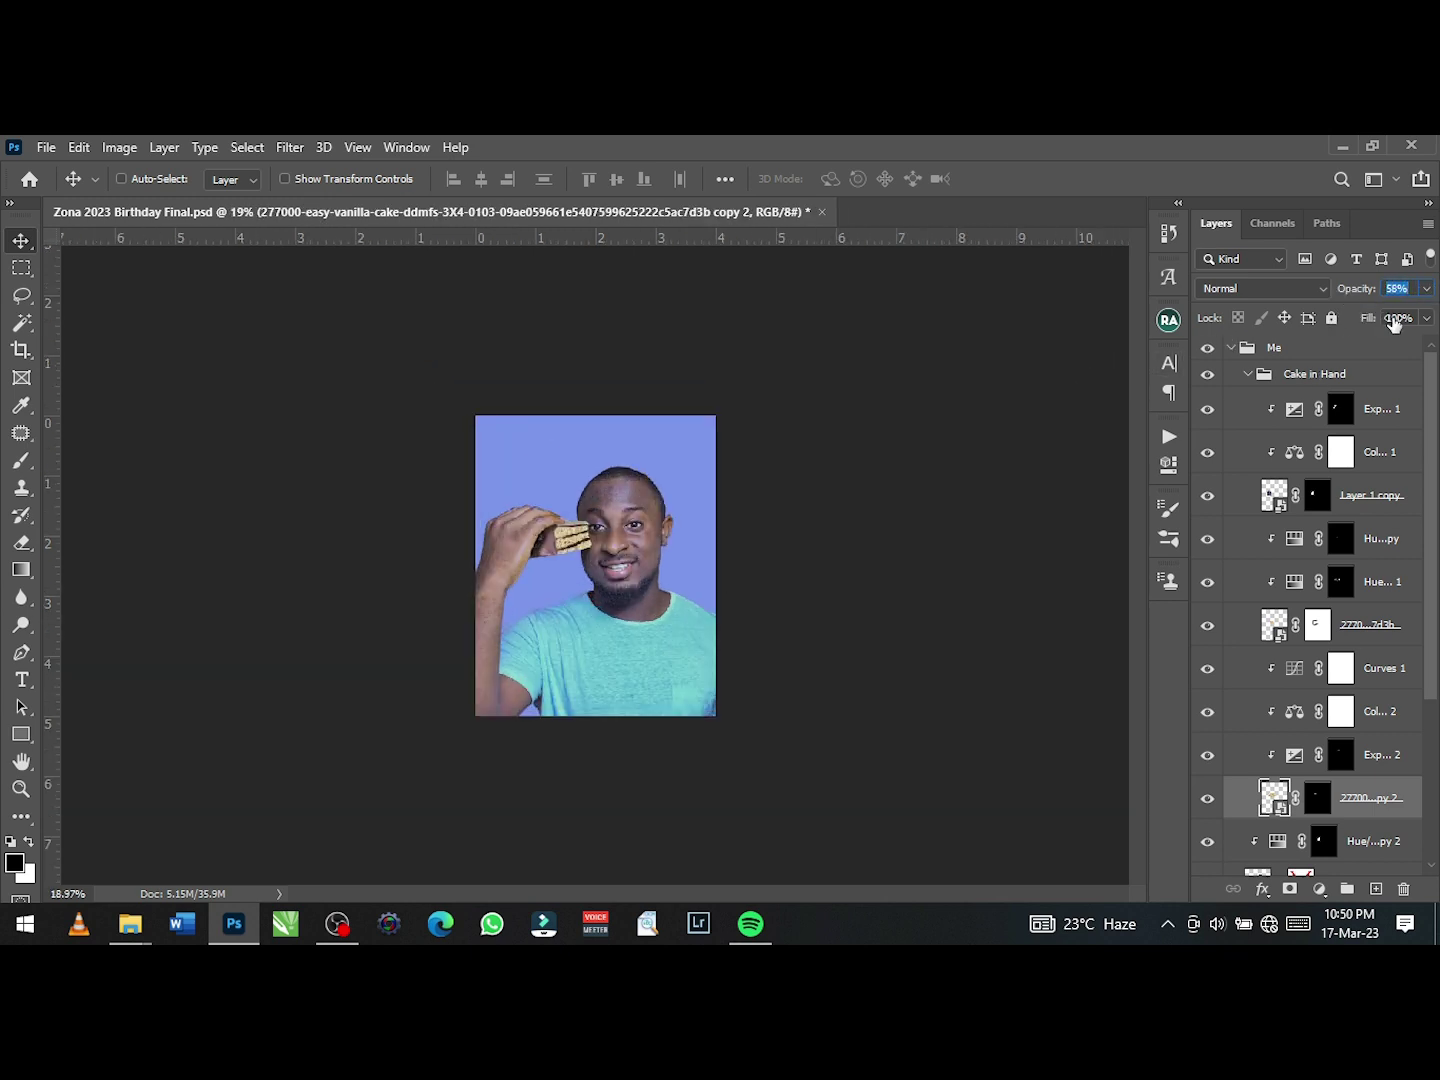
{"action": "scroll", "coordinate": [903, 614], "scroll_direction": "down", "scroll_amount": 1}
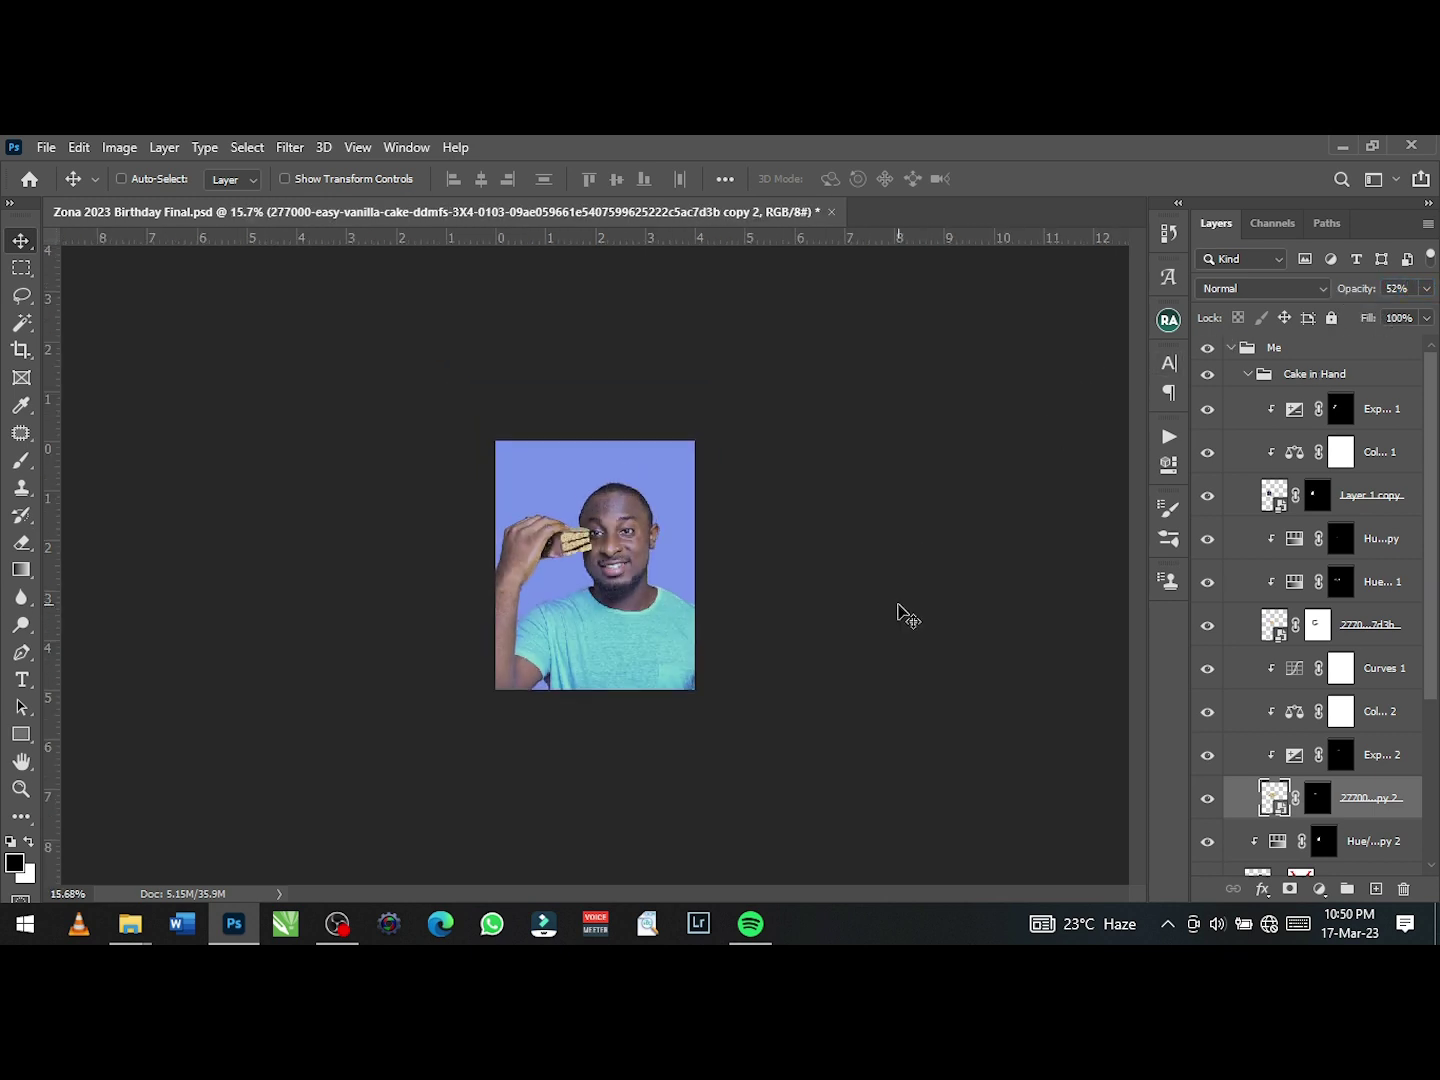
- Collapse Cake in Hand, toggle Color Fill 1 to check the cutout, and select Hue/Sat copy 2 with Me copy 3
{"action": "left_click", "coordinate": [1247, 373]}
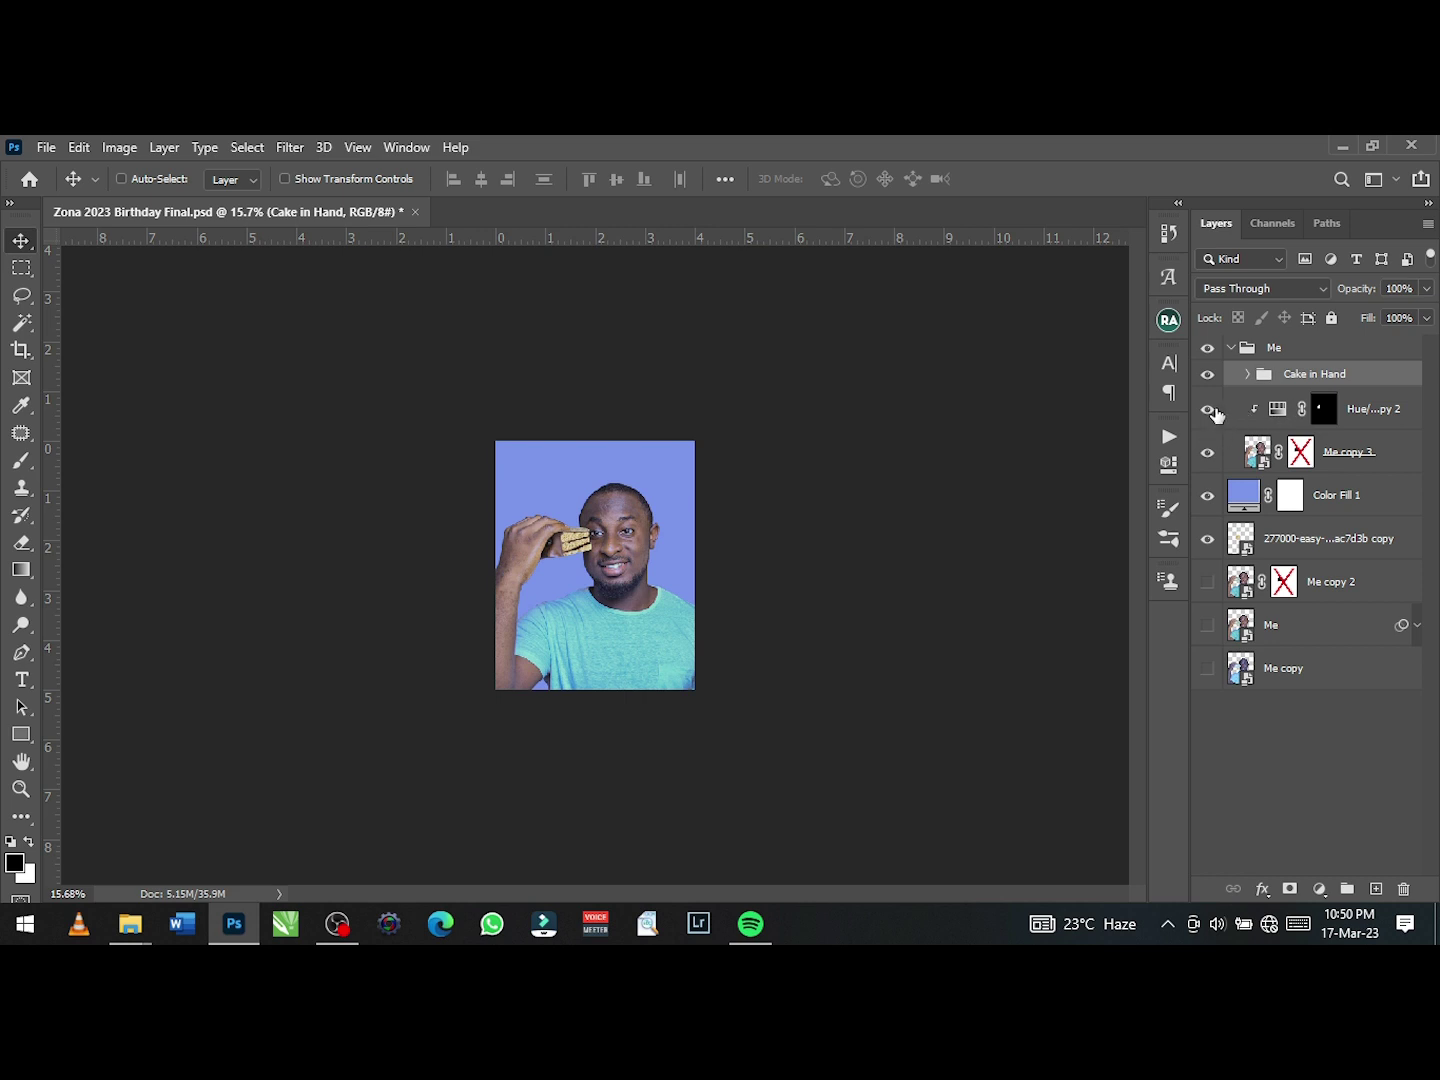
{"action": "scroll", "coordinate": [610, 553], "scroll_direction": "up", "scroll_amount": 4}
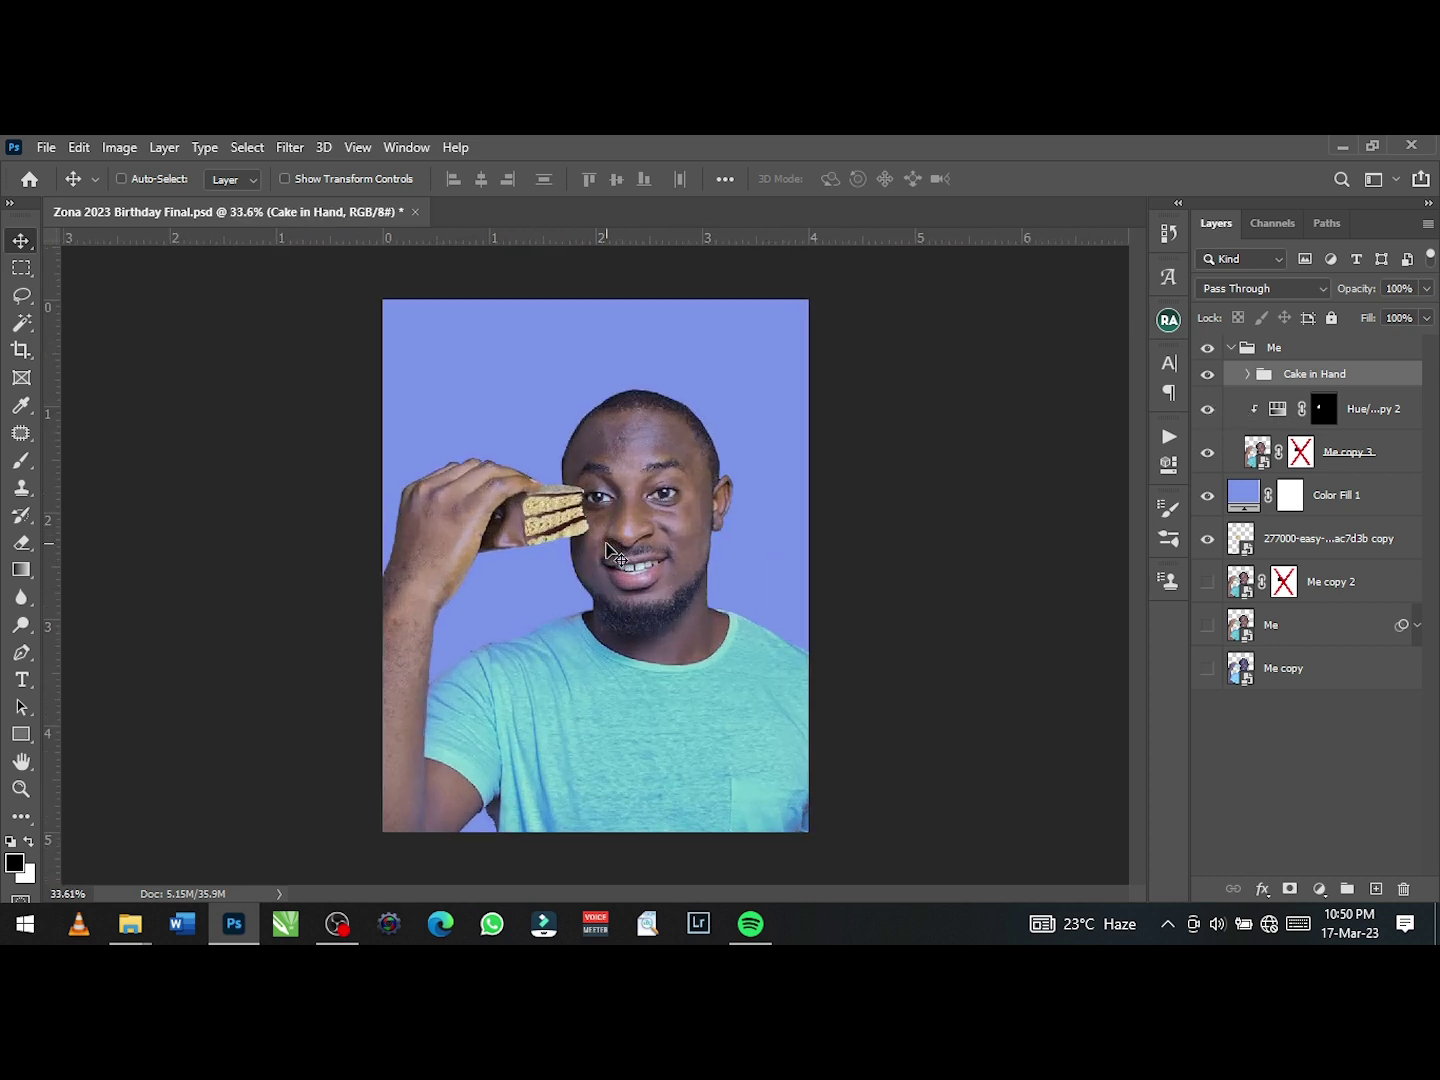
{"action": "scroll", "coordinate": [1102, 449], "scroll_direction": "up", "scroll_amount": 2}
{"action": "left_click", "coordinate": [1207, 495]}
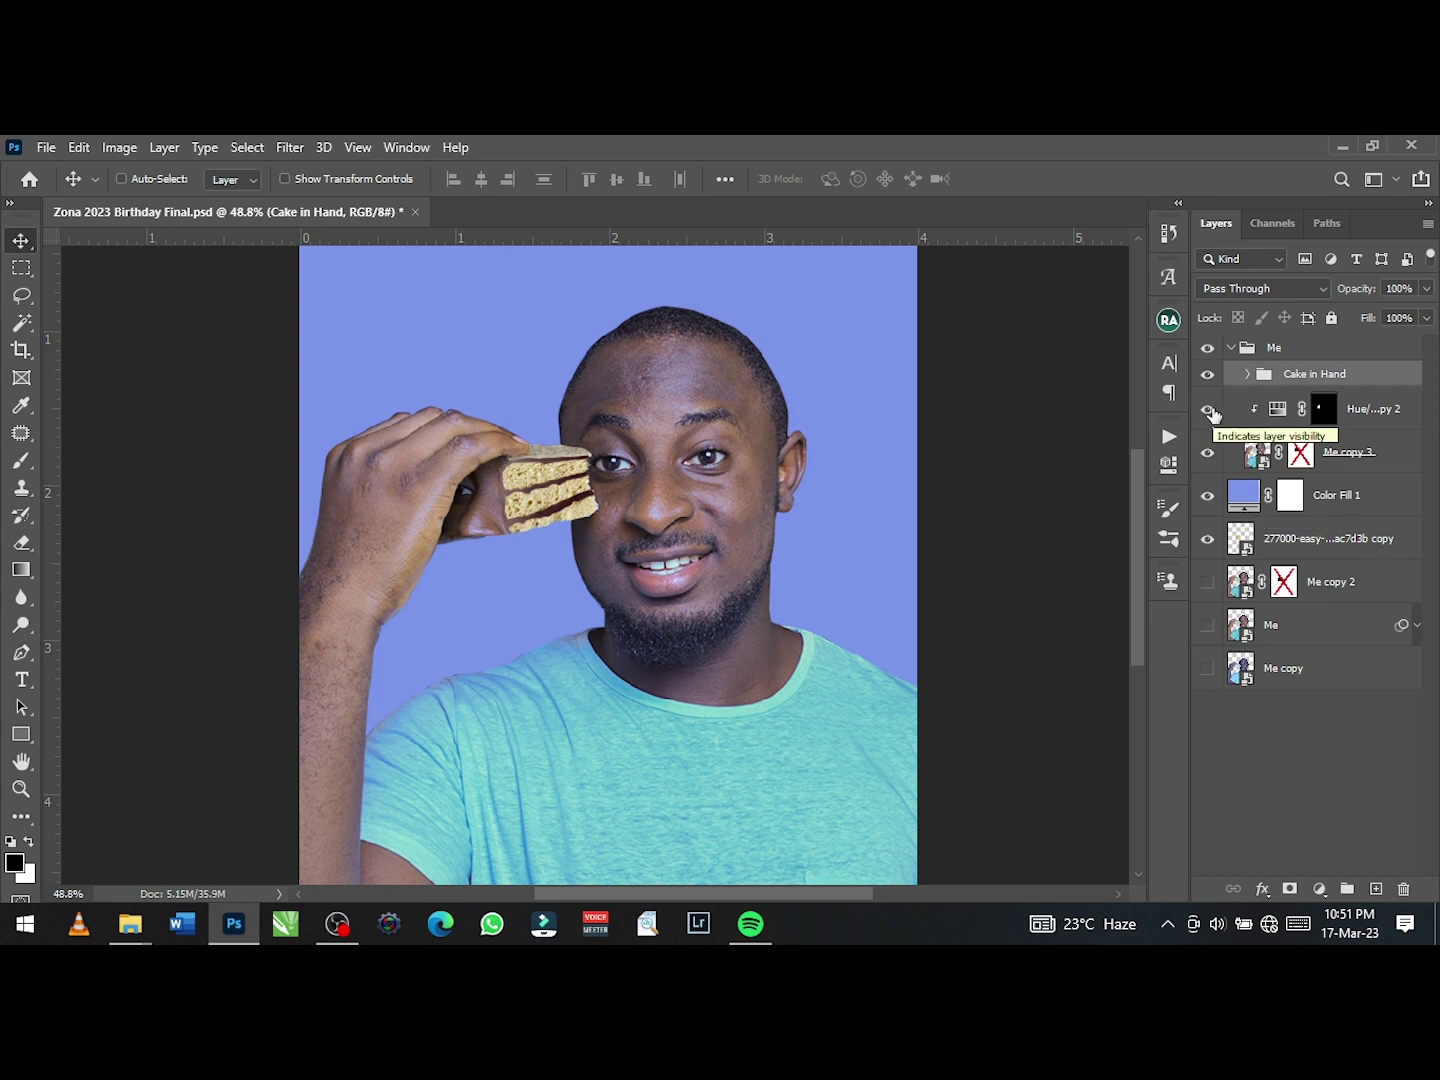
{"action": "scroll", "coordinate": [688, 608], "scroll_direction": "down", "scroll_amount": 2}
{"action": "scroll", "coordinate": [651, 571], "scroll_direction": "up", "scroll_amount": 2}
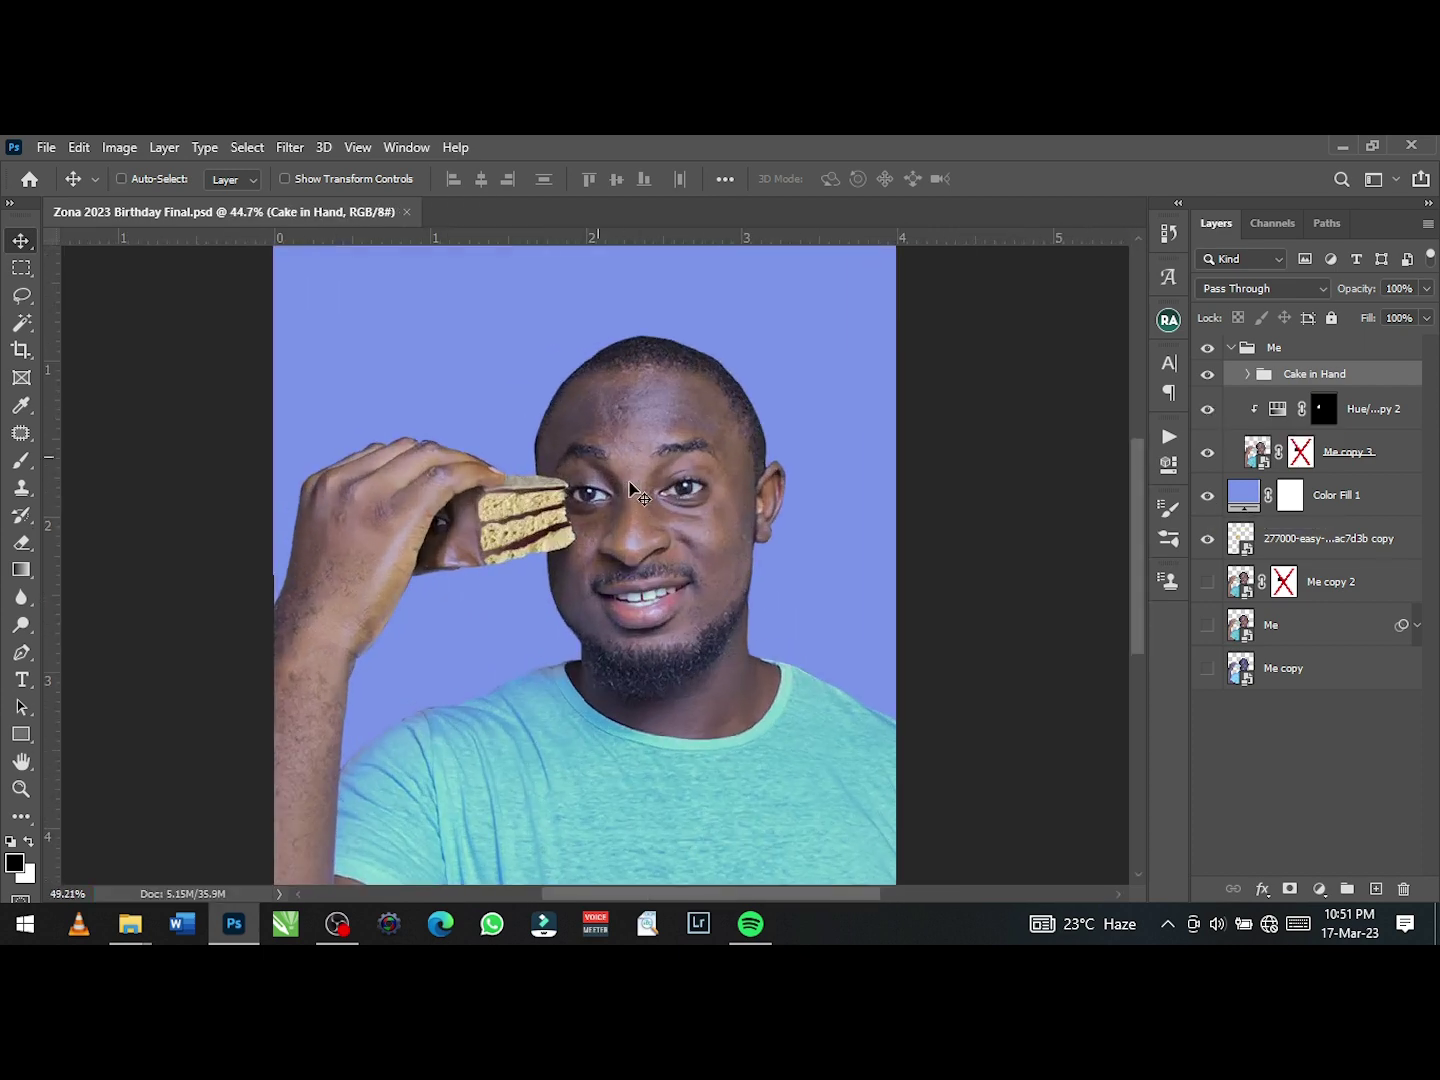
{"action": "scroll", "coordinate": [600, 519], "scroll_direction": "up", "scroll_amount": 1}
{"action": "scroll", "coordinate": [591, 509], "scroll_direction": "up", "scroll_amount": 1}
{"action": "scroll", "coordinate": [592, 509], "scroll_direction": "up", "scroll_amount": 1}
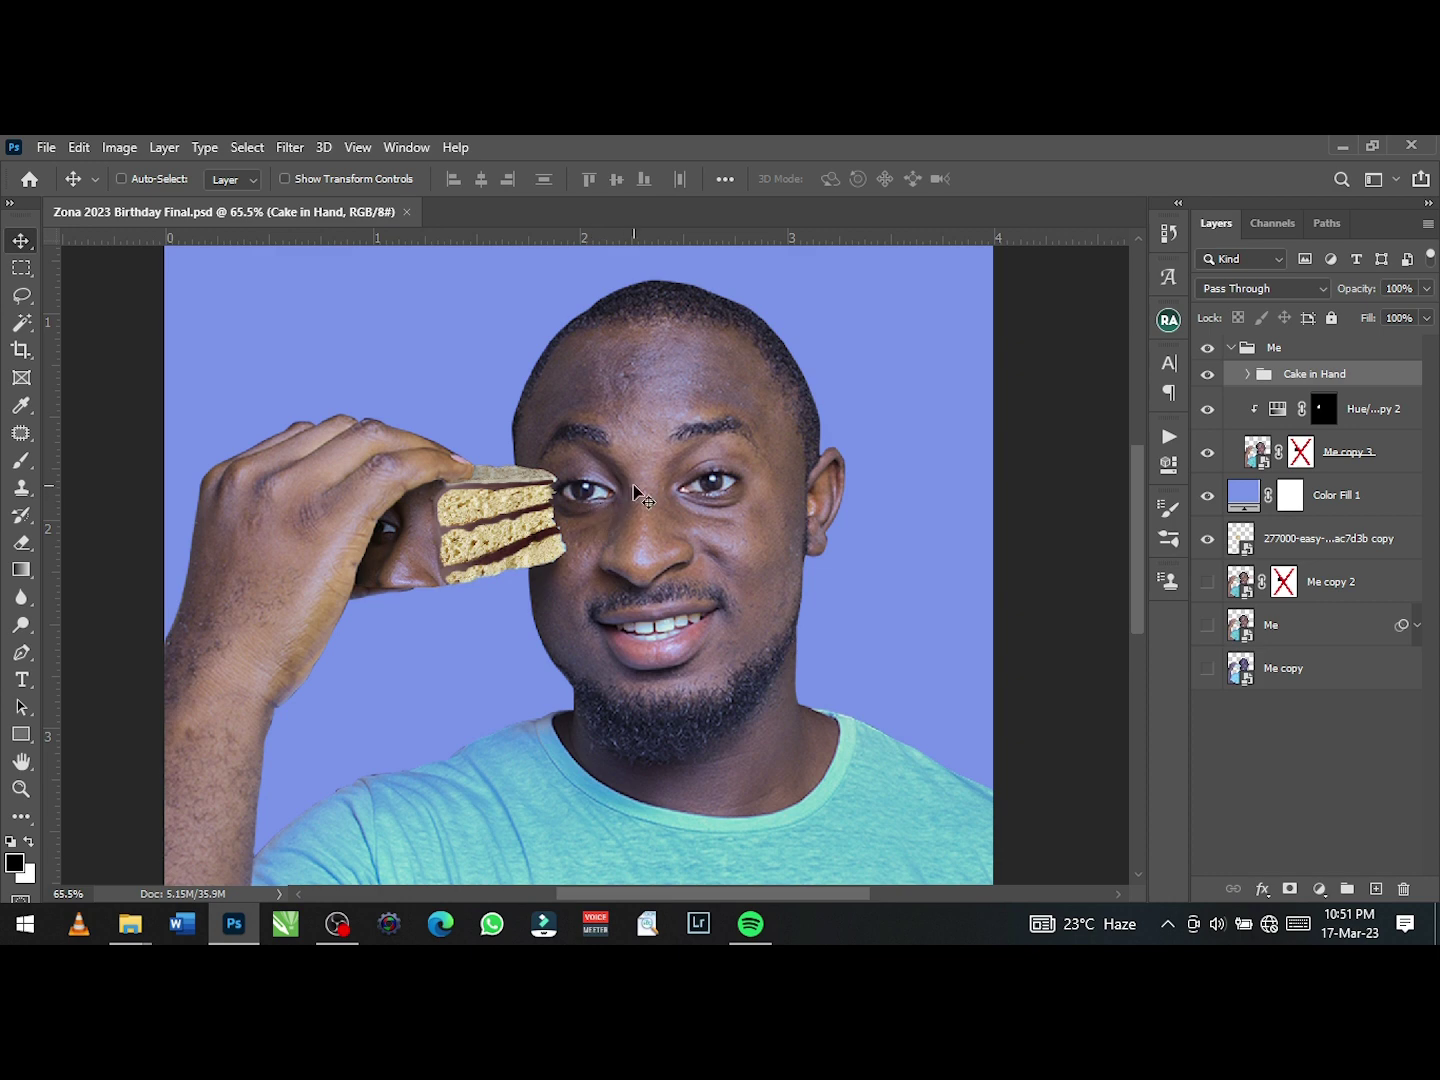
{"action": "key", "text": "ctrl+z"}
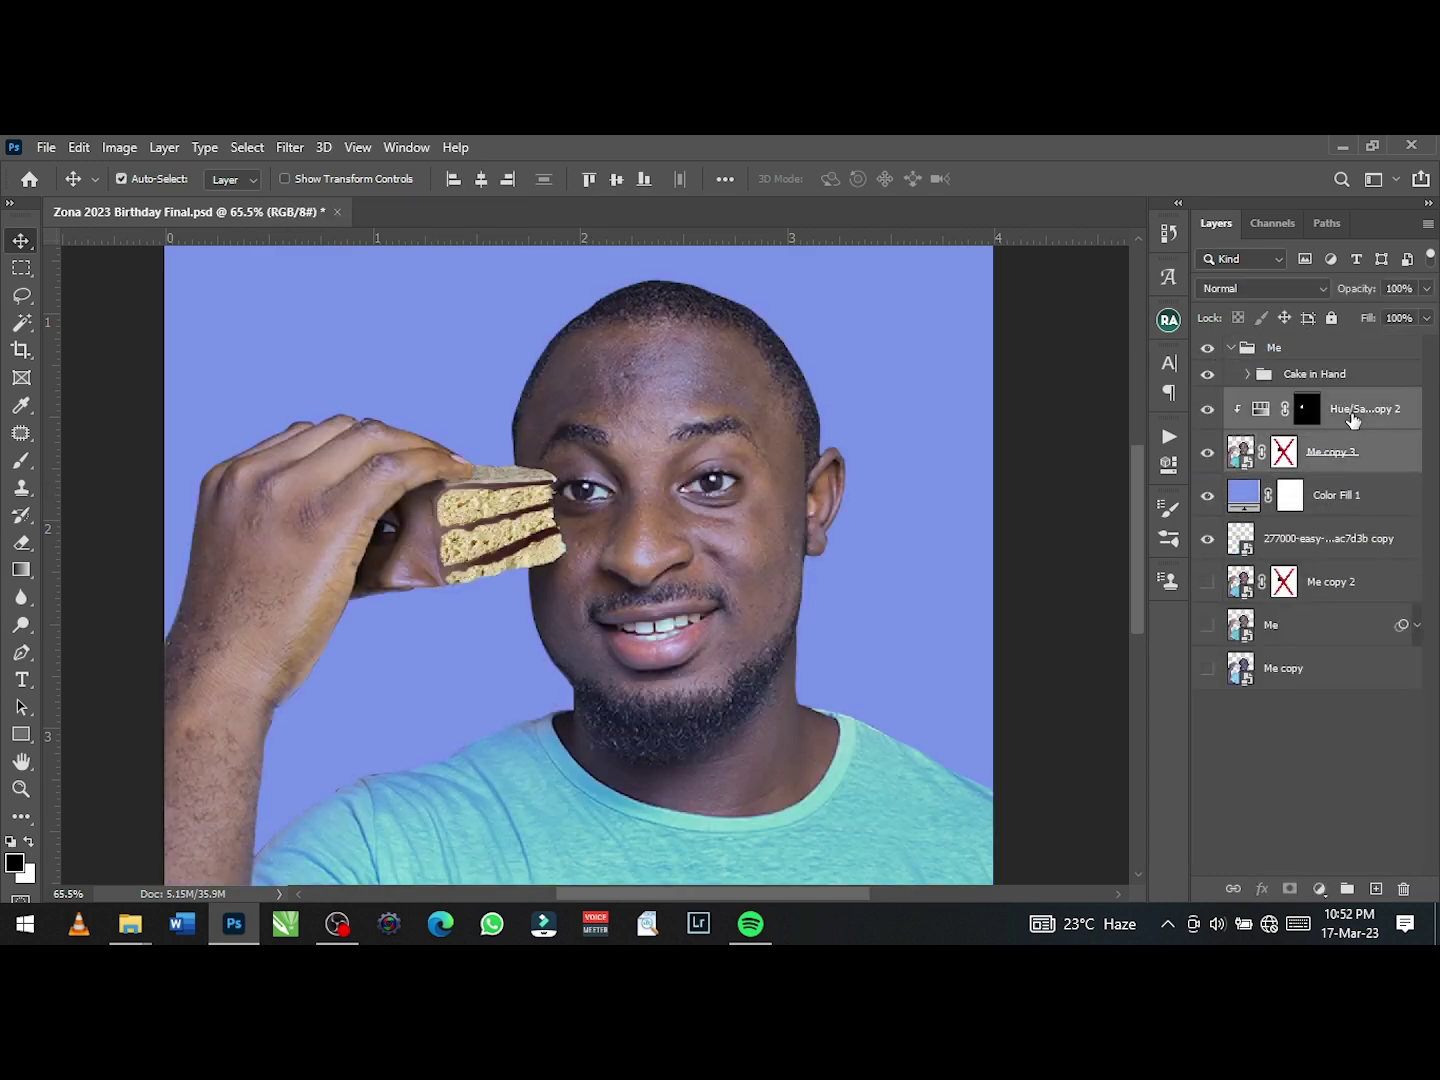
- Group Hue/Saturation copy 2 and Me copy 3, rename the group, and distort a cake copy into a wedge
{"action": "key", "text": "ctrl+g"}
{"action": "double_click", "coordinate": [1288, 400]}
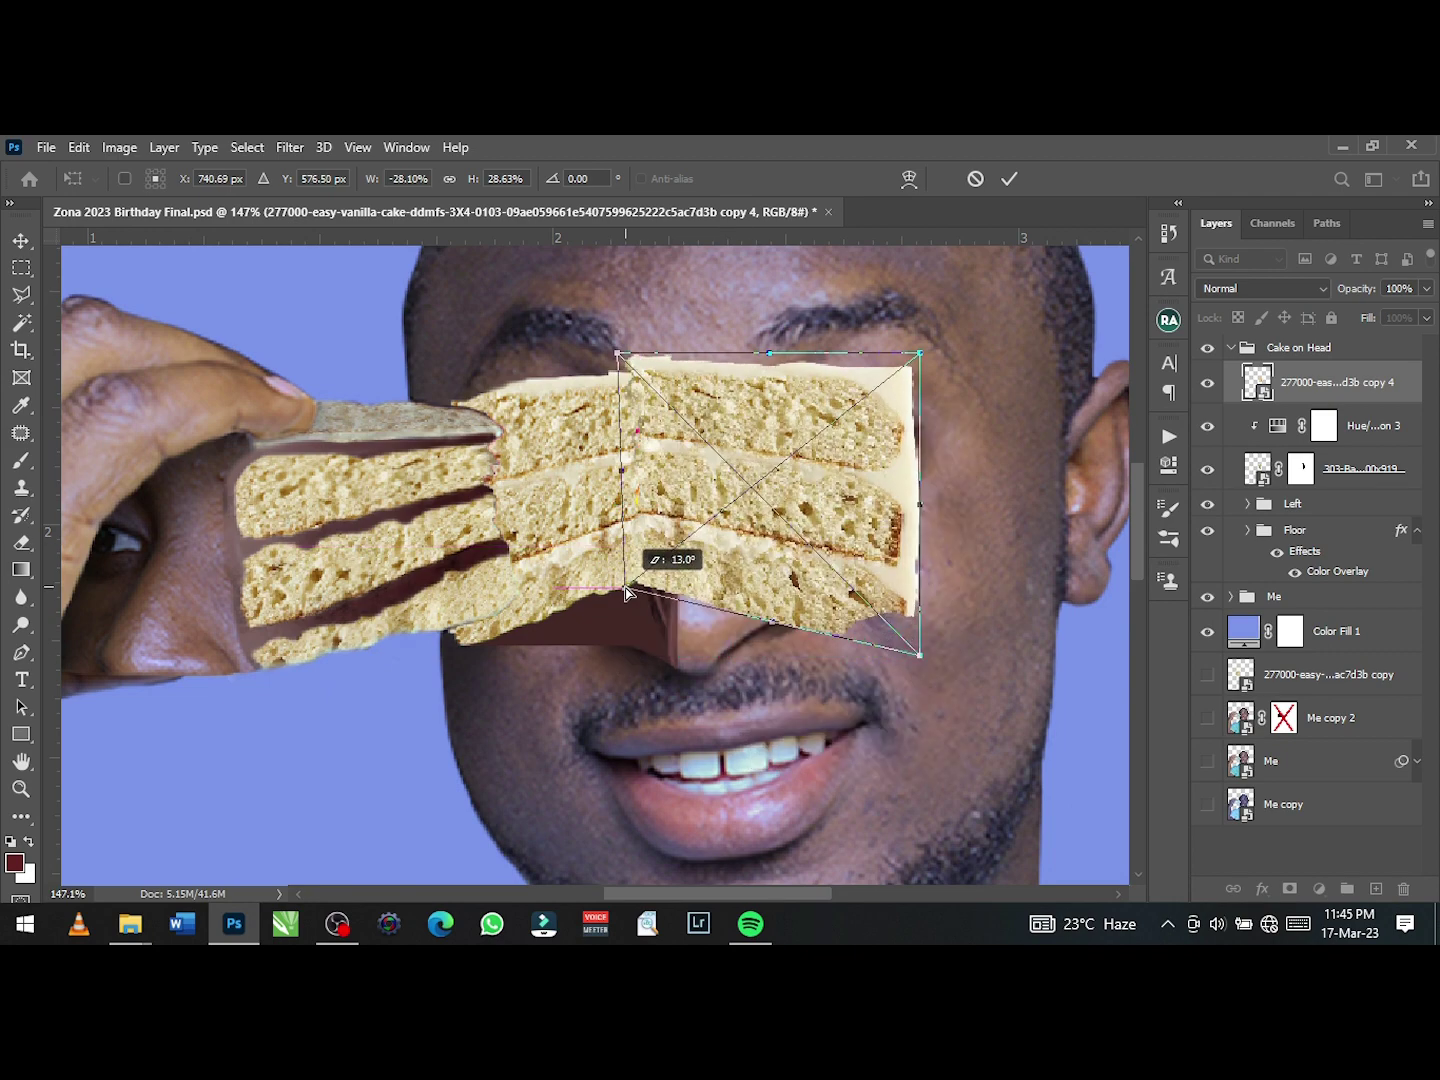
{"action": "left_click_drag", "start_coordinate": [655, 641], "coordinate": [625, 589]}
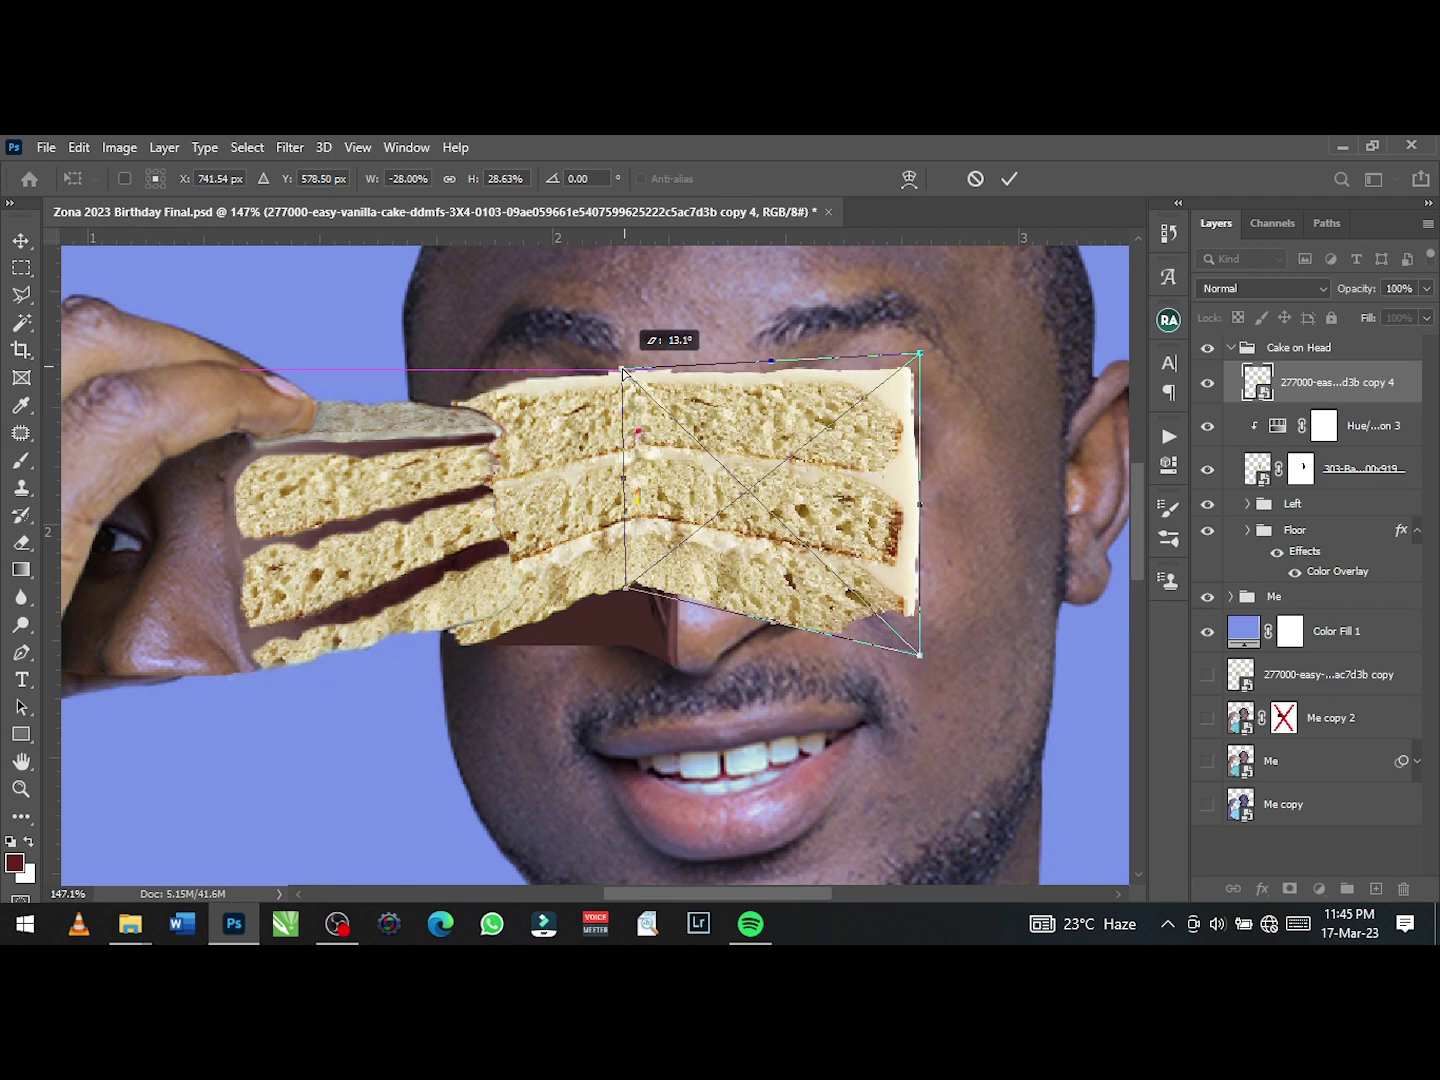
{"action": "left_click_drag", "start_coordinate": [919, 654], "coordinate": [685, 699]}
{"action": "left_click_drag", "start_coordinate": [919, 352], "coordinate": [740, 432]}
- Adjust the wedge's angle and top corner so it forms a narrow side face against the slice
{"action": "scroll", "coordinate": [625, 535], "scroll_direction": "down", "scroll_amount": 2}
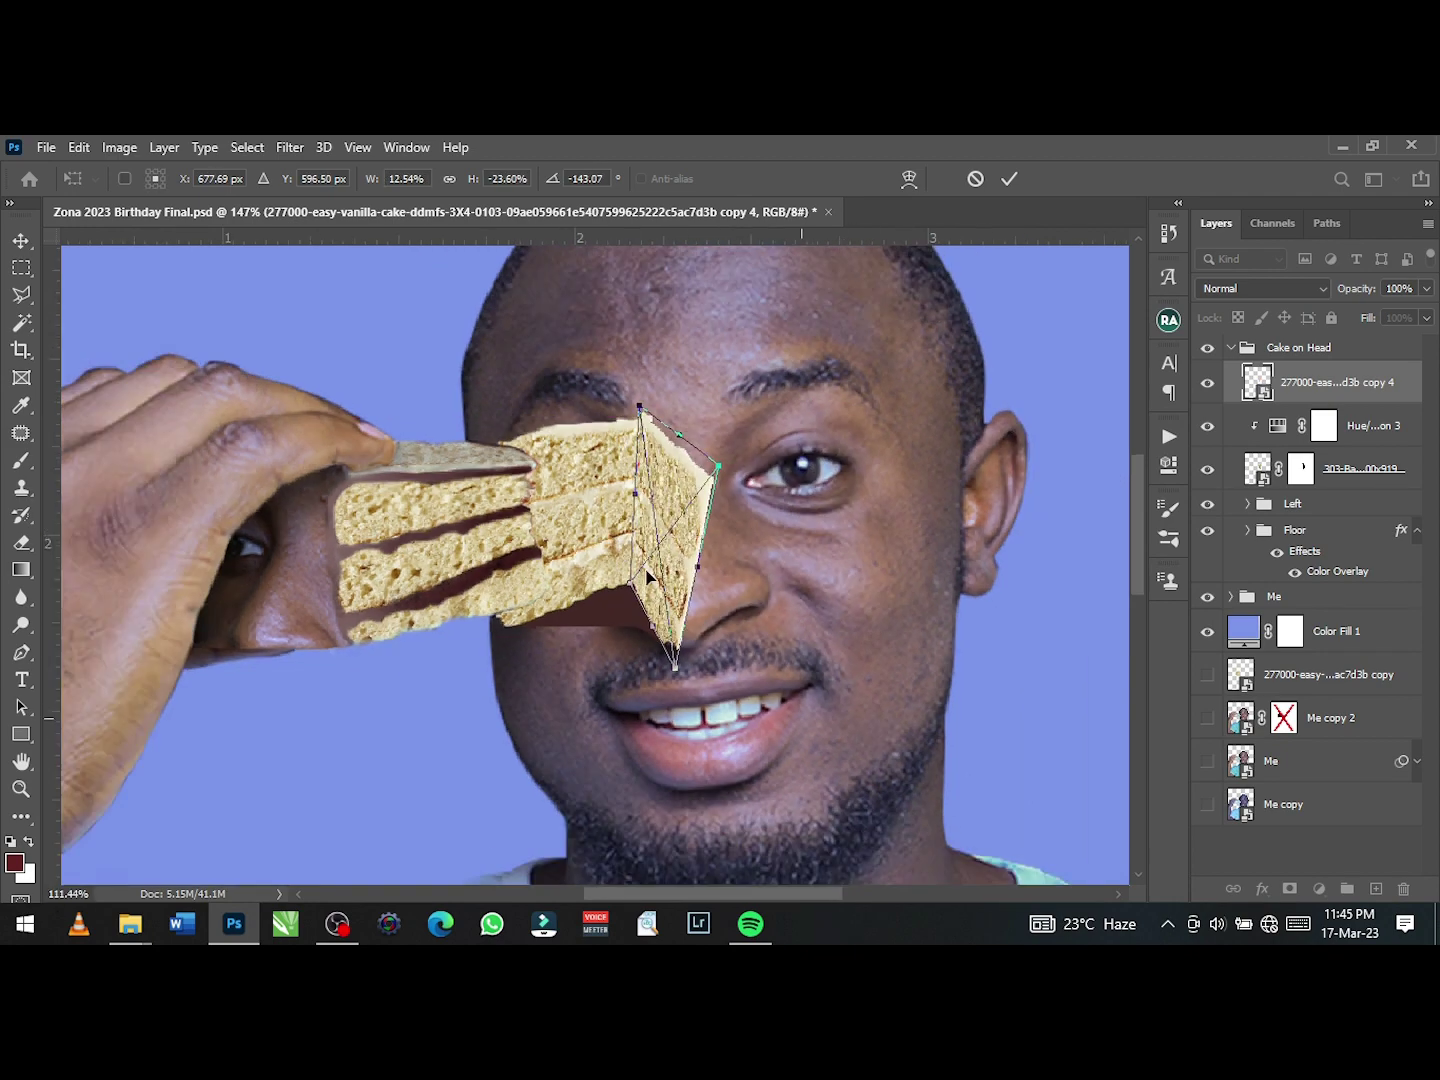
{"action": "scroll", "coordinate": [625, 536], "scroll_direction": "down", "scroll_amount": 3}
{"action": "mouse_move", "coordinate": [623, 459]}
{"action": "left_mouse_down"}
{"action": "mouse_move", "coordinate": [653, 492]}
{"action": "mouse_move", "coordinate": [688, 742]}
{"action": "left_mouse_up"}
{"action": "scroll", "coordinate": [634, 464], "scroll_direction": "up", "scroll_amount": 2}
{"action": "scroll", "coordinate": [652, 491], "scroll_direction": "up", "scroll_amount": 3}
{"action": "scroll", "coordinate": [688, 688], "scroll_direction": "down", "scroll_amount": 4}
{"action": "scroll", "coordinate": [688, 689], "scroll_direction": "up", "scroll_amount": 3}
{"action": "scroll", "coordinate": [681, 722], "scroll_direction": "down", "scroll_amount": 1}
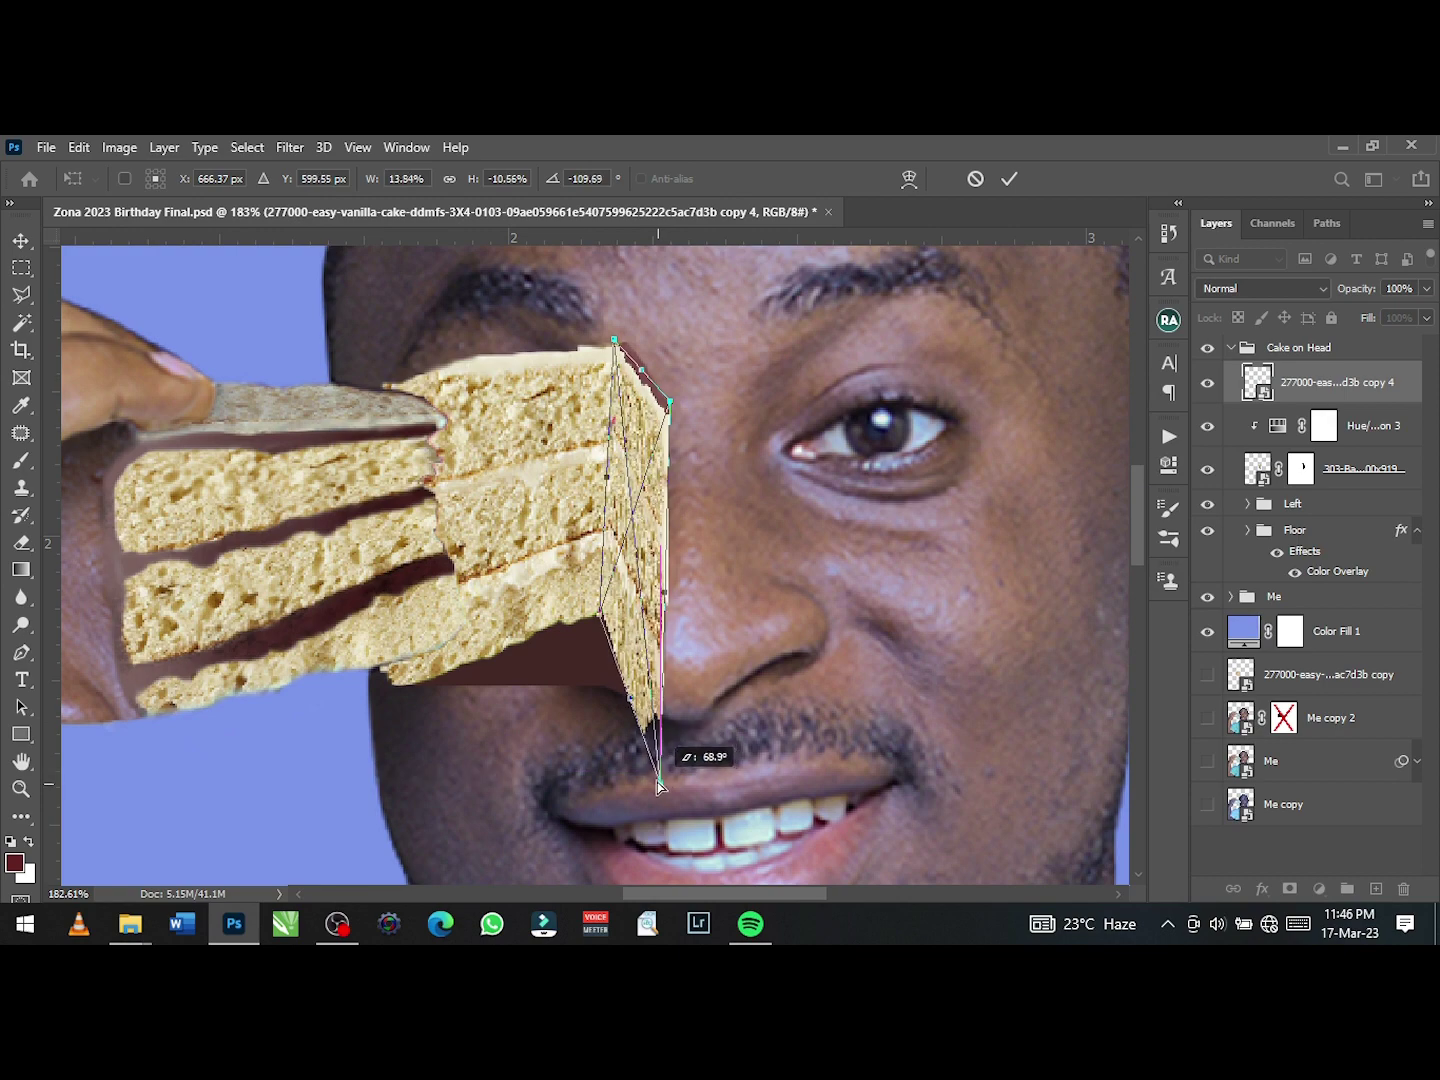
{"action": "scroll", "coordinate": [689, 743], "scroll_direction": "down", "scroll_amount": 3}
{"action": "scroll", "coordinate": [628, 535], "scroll_direction": "up", "scroll_amount": 3}
{"action": "left_click_drag", "start_coordinate": [627, 536], "coordinate": [686, 556]}
{"action": "scroll", "coordinate": [686, 555], "scroll_direction": "down", "scroll_amount": 3}
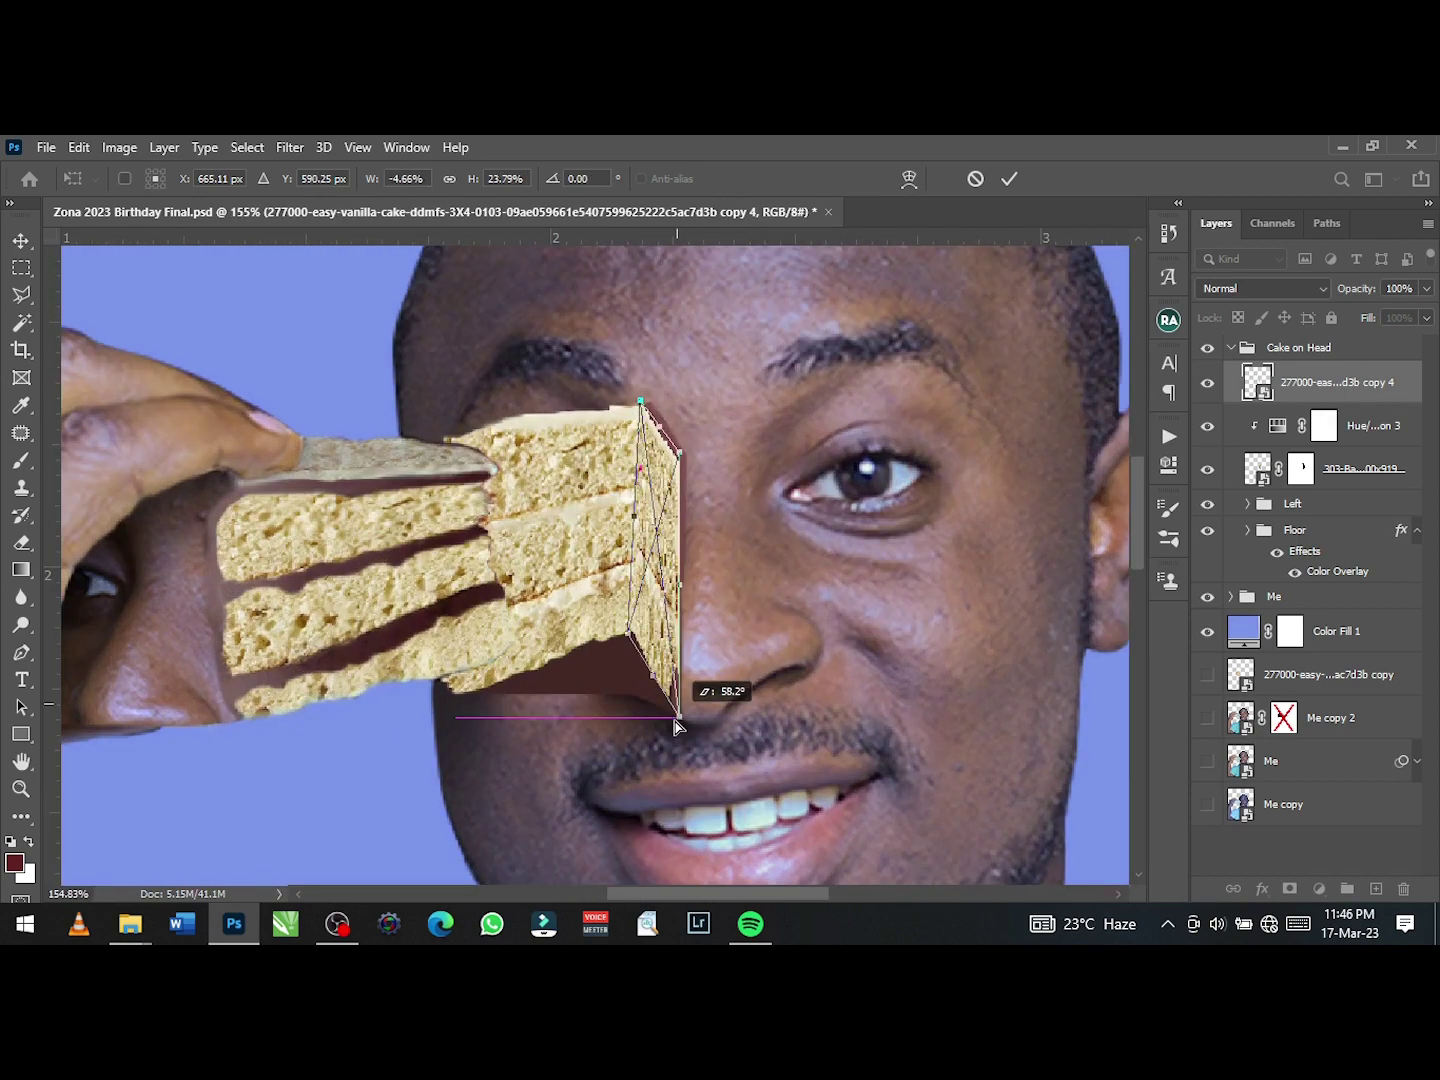
{"action": "scroll", "coordinate": [689, 690], "scroll_direction": "up", "scroll_amount": 4}
{"action": "scroll", "coordinate": [722, 462], "scroll_direction": "down", "scroll_amount": 2}
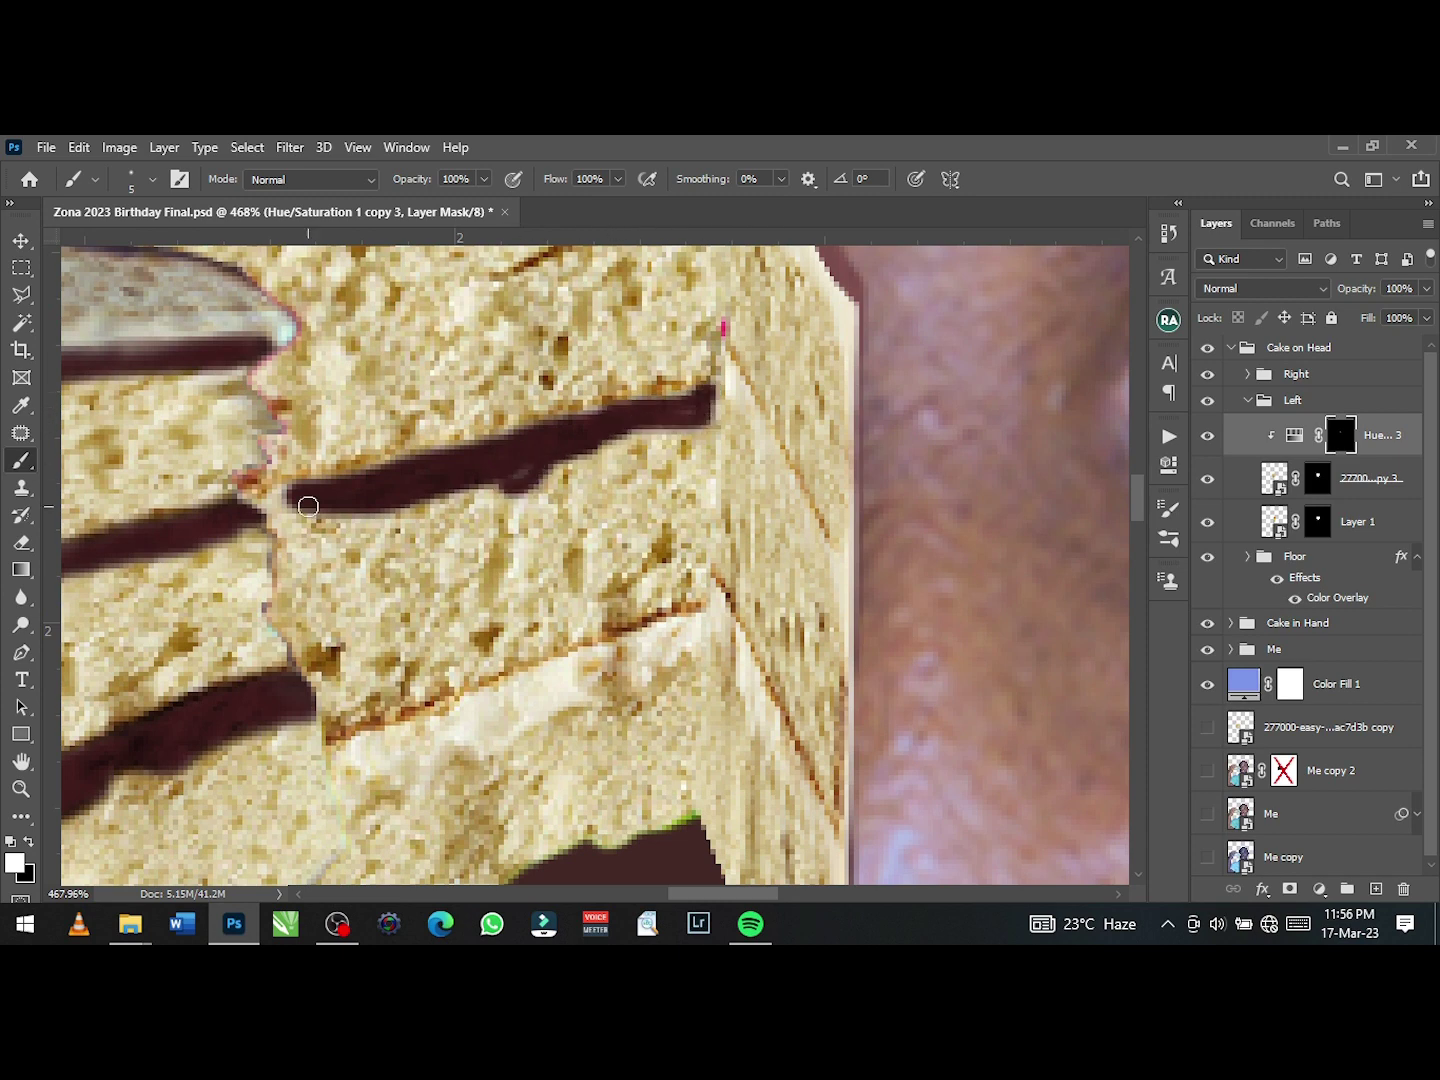
- Paint a dark chocolate stripe along the side face's lower layer on the Hue/Saturation 1 copy 3 mask
{"action": "mouse_move", "coordinate": [536, 678]}
{"action": "left_mouse_down"}
{"action": "mouse_move", "coordinate": [695, 625]}
{"action": "mouse_move", "coordinate": [463, 736]}
{"action": "left_mouse_up"}
{"action": "scroll", "coordinate": [290, 499], "scroll_direction": "down", "scroll_amount": 10}
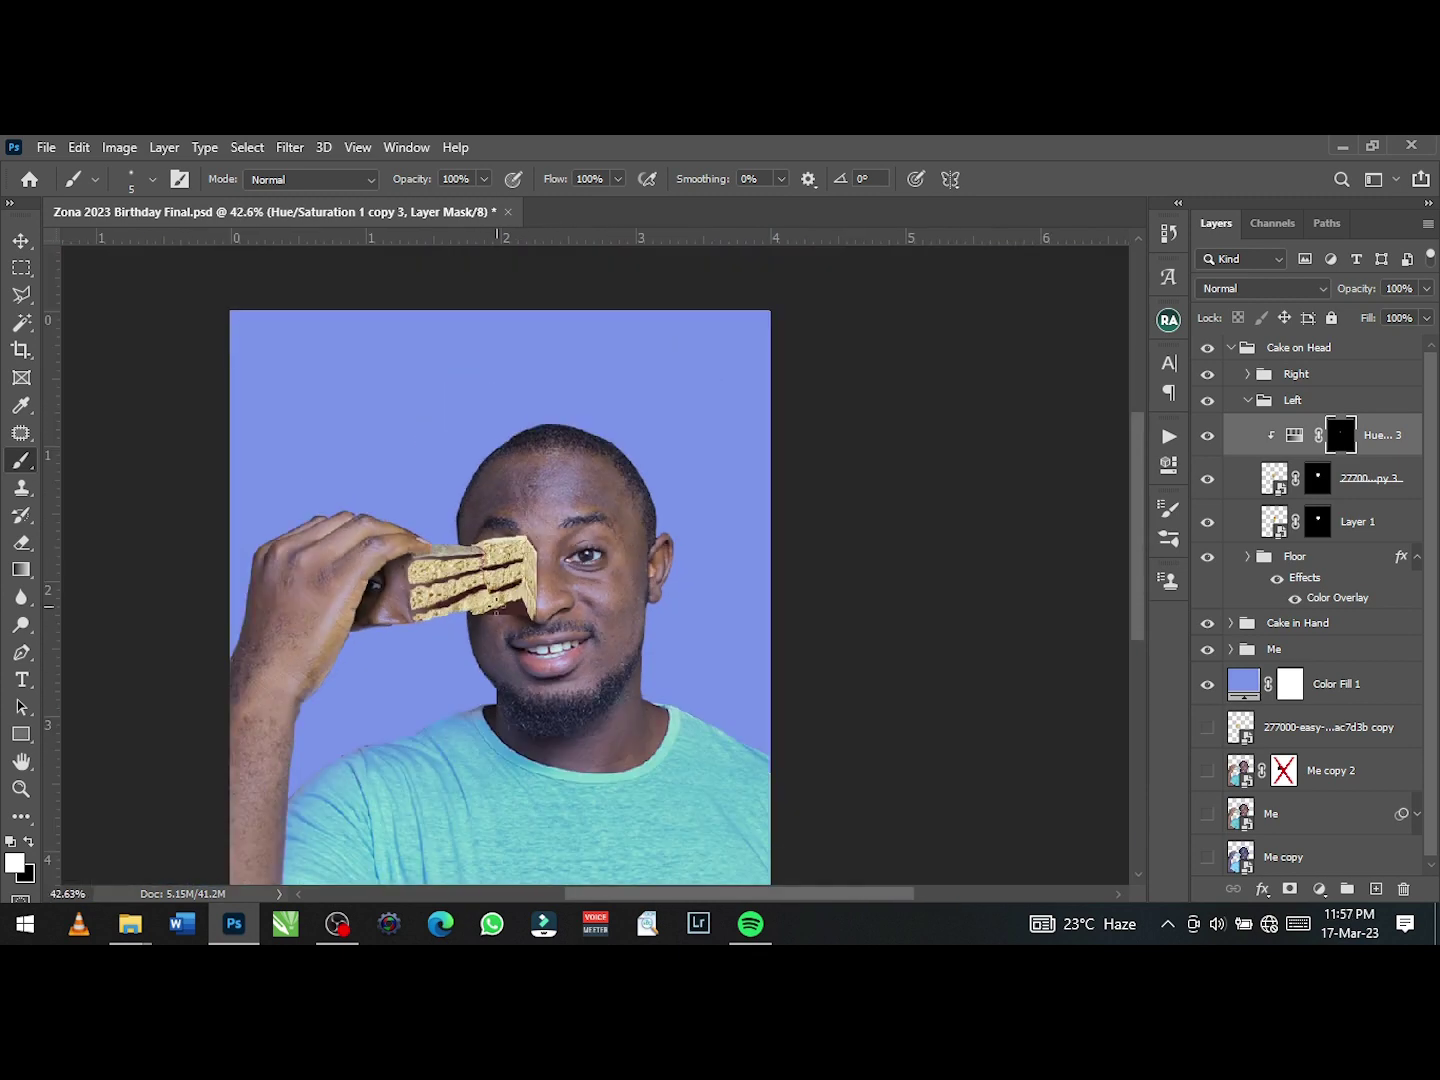
{"action": "scroll", "coordinate": [483, 585], "scroll_direction": "up", "scroll_amount": 3}
{"action": "scroll", "coordinate": [554, 617], "scroll_direction": "up", "scroll_amount": 2}
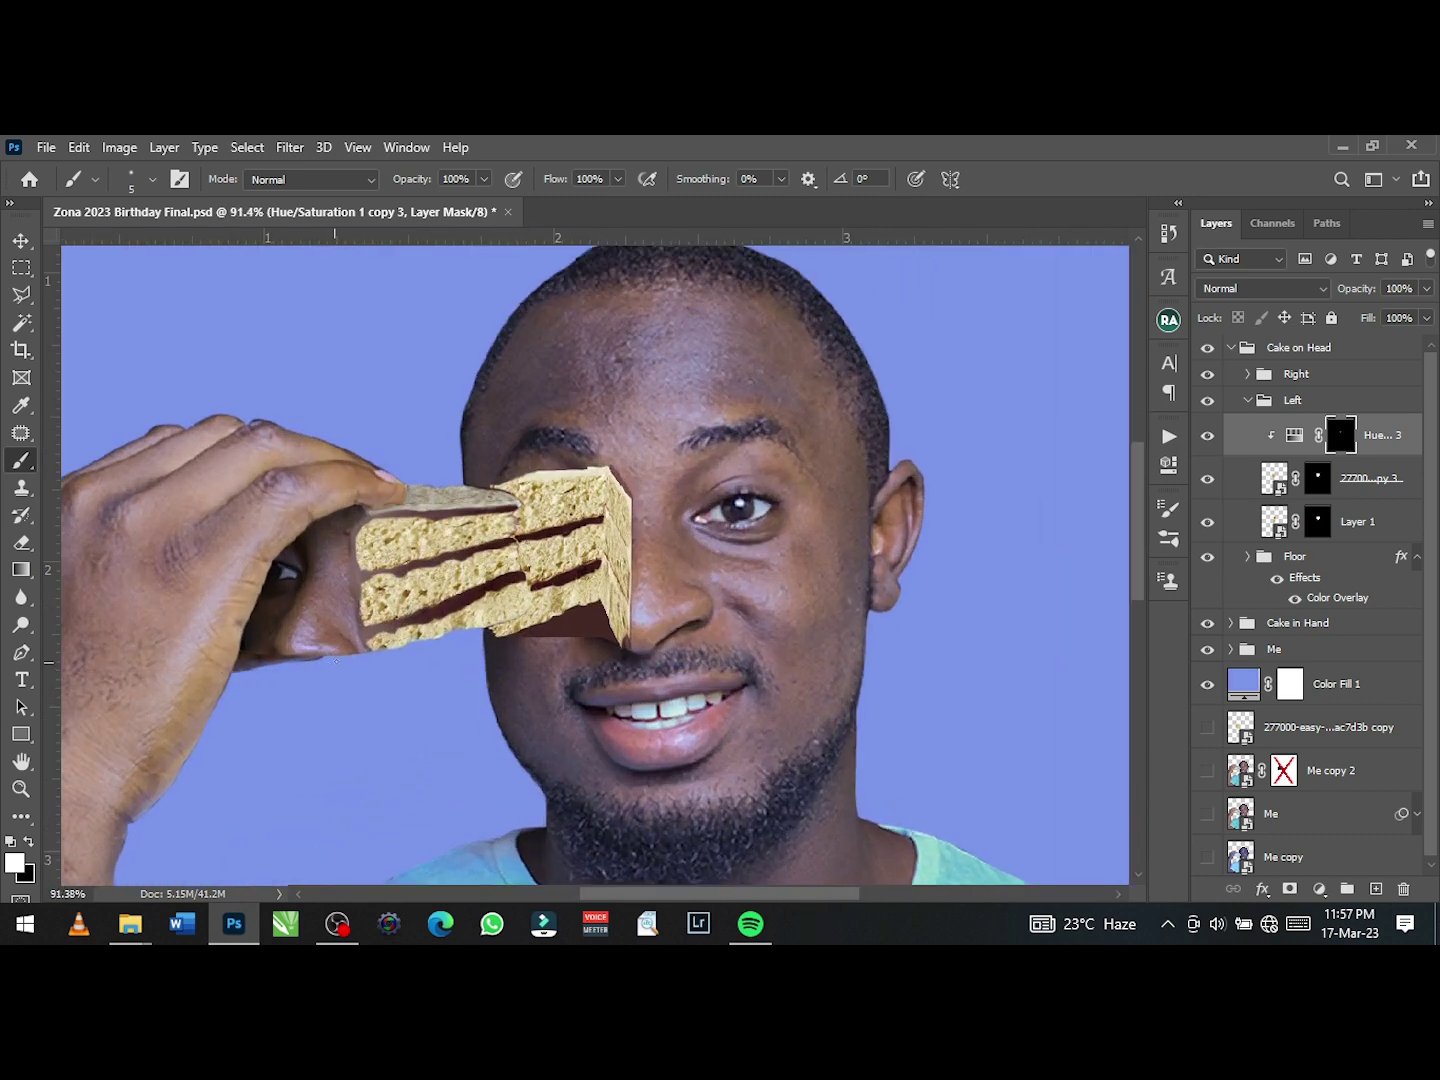
{"action": "scroll", "coordinate": [554, 616], "scroll_direction": "up", "scroll_amount": 2}
- Undo the cake copy layer's mask edits, then try a warp on it and cancel it
{"action": "key", "text": "alt+["}
{"action": "scroll", "coordinate": [630, 555], "scroll_direction": "up", "scroll_amount": 1}
{"action": "key", "text": "ctrl+z"}
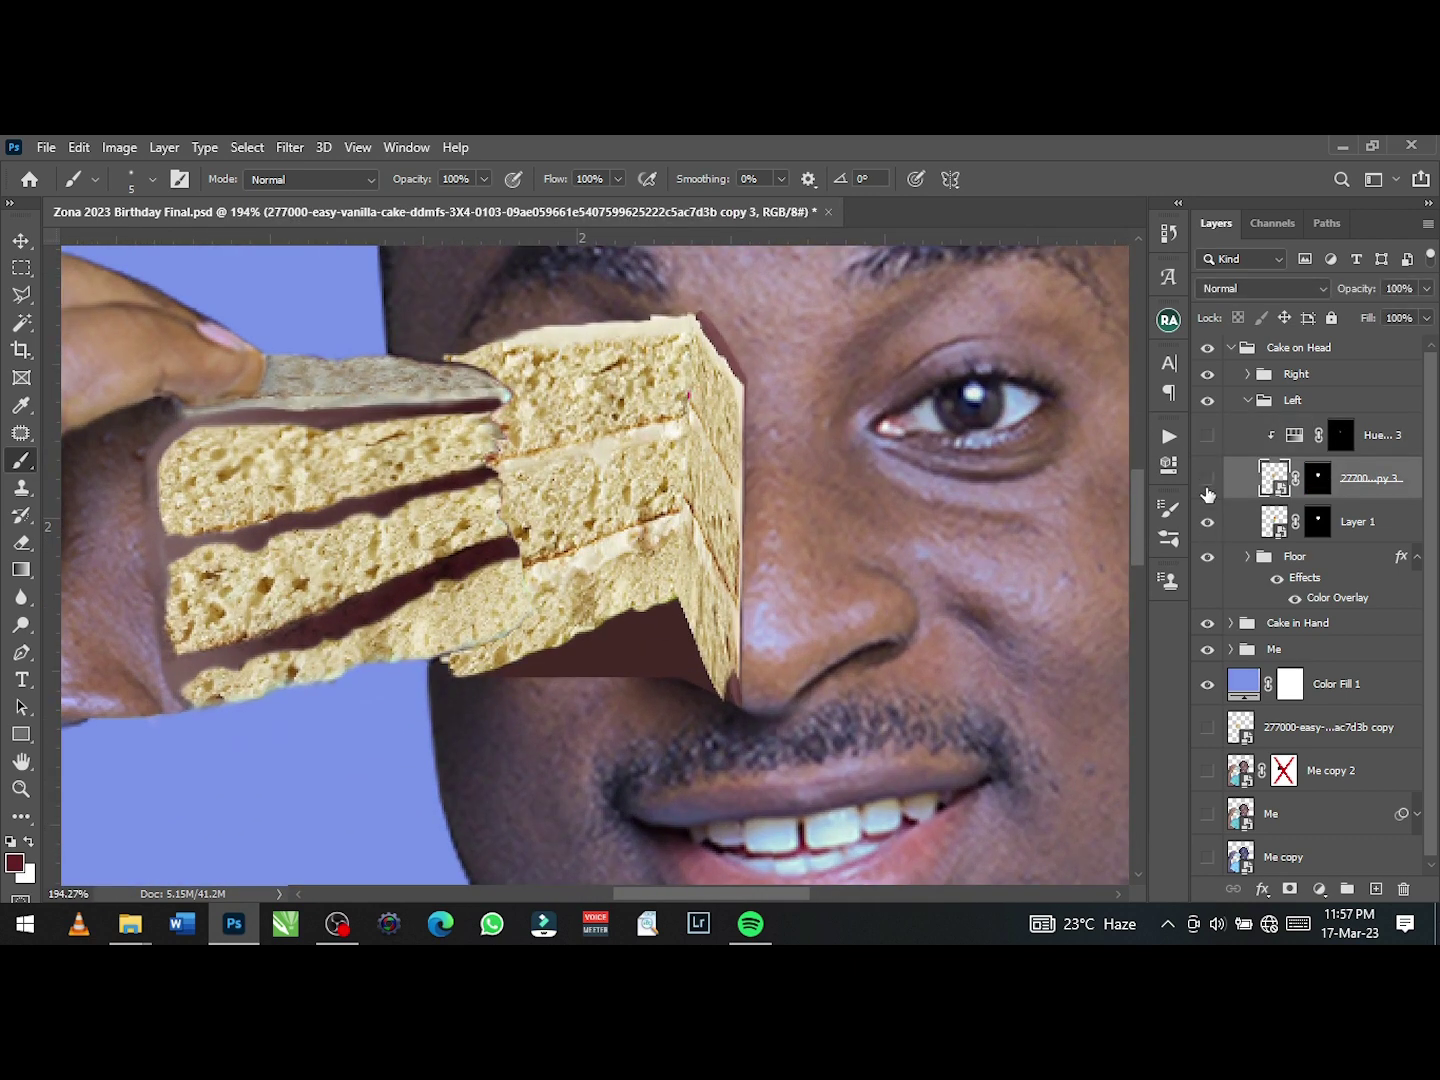
{"action": "key", "text": "ctrl+z"}
{"action": "key", "text": "ctrl+z"}
{"action": "key", "text": "ctrl+z"}
{"action": "scroll", "coordinate": [565, 517], "scroll_direction": "up", "scroll_amount": 1}
{"action": "scroll", "coordinate": [565, 517], "scroll_direction": "up", "scroll_amount": 1}
{"action": "key", "text": "ctrl+t"}
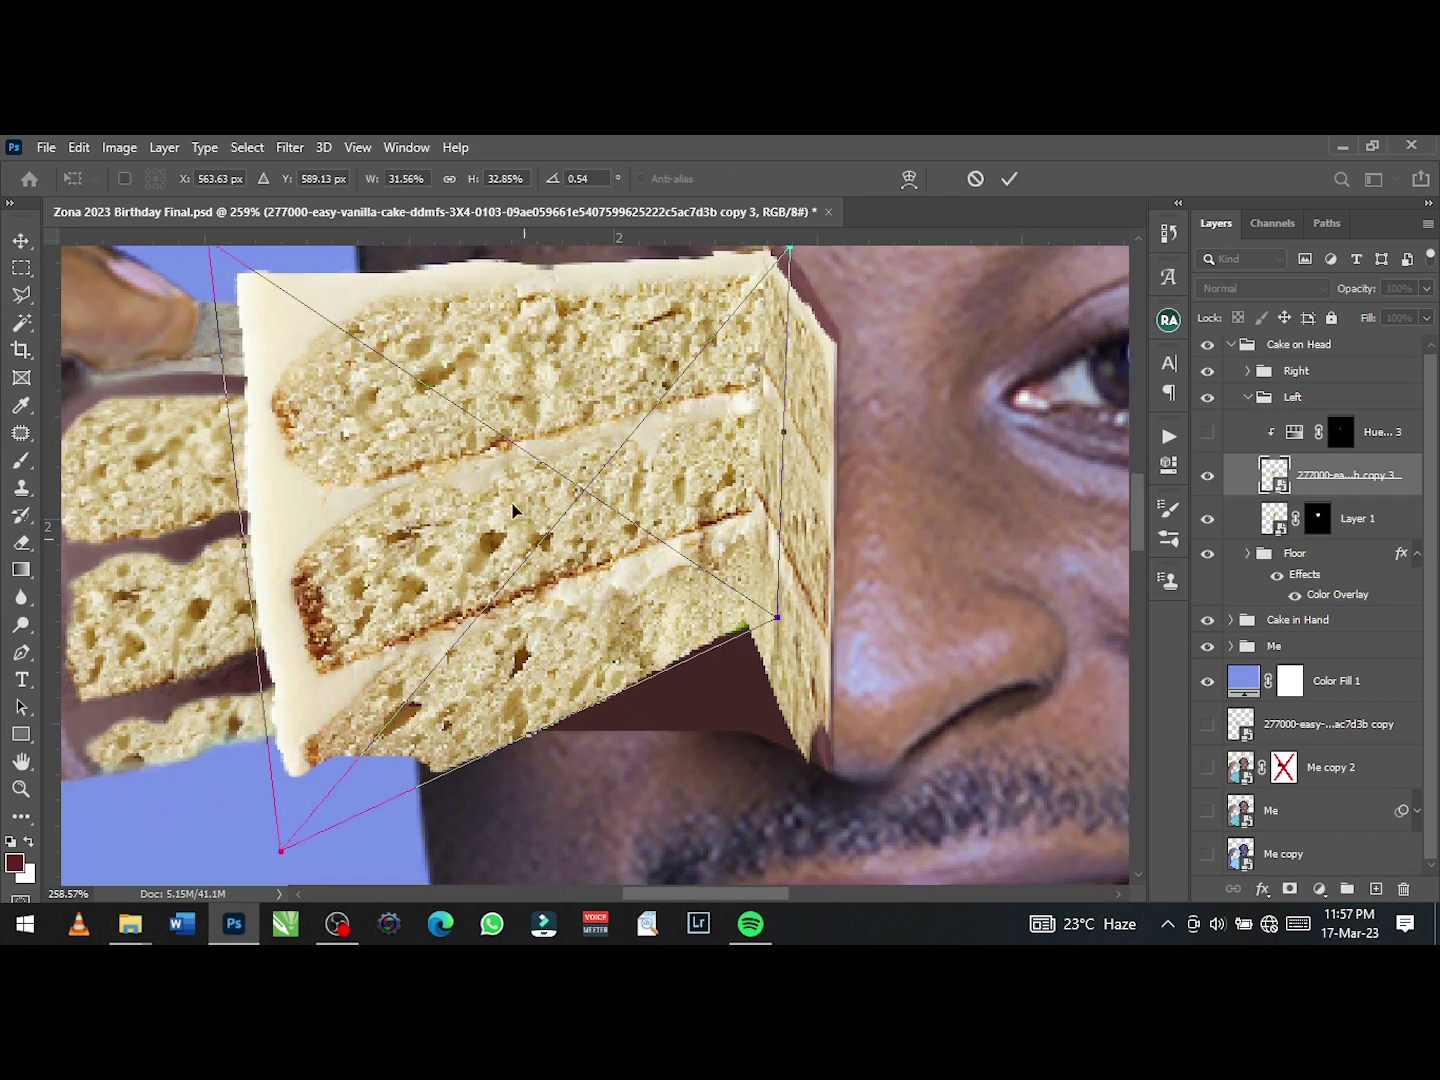
{"action": "scroll", "coordinate": [472, 490], "scroll_direction": "up", "scroll_amount": 1}
{"action": "right_click", "coordinate": [473, 490]}
{"action": "left_click", "coordinate": [536, 713]}
{"action": "left_click", "coordinate": [977, 179]}
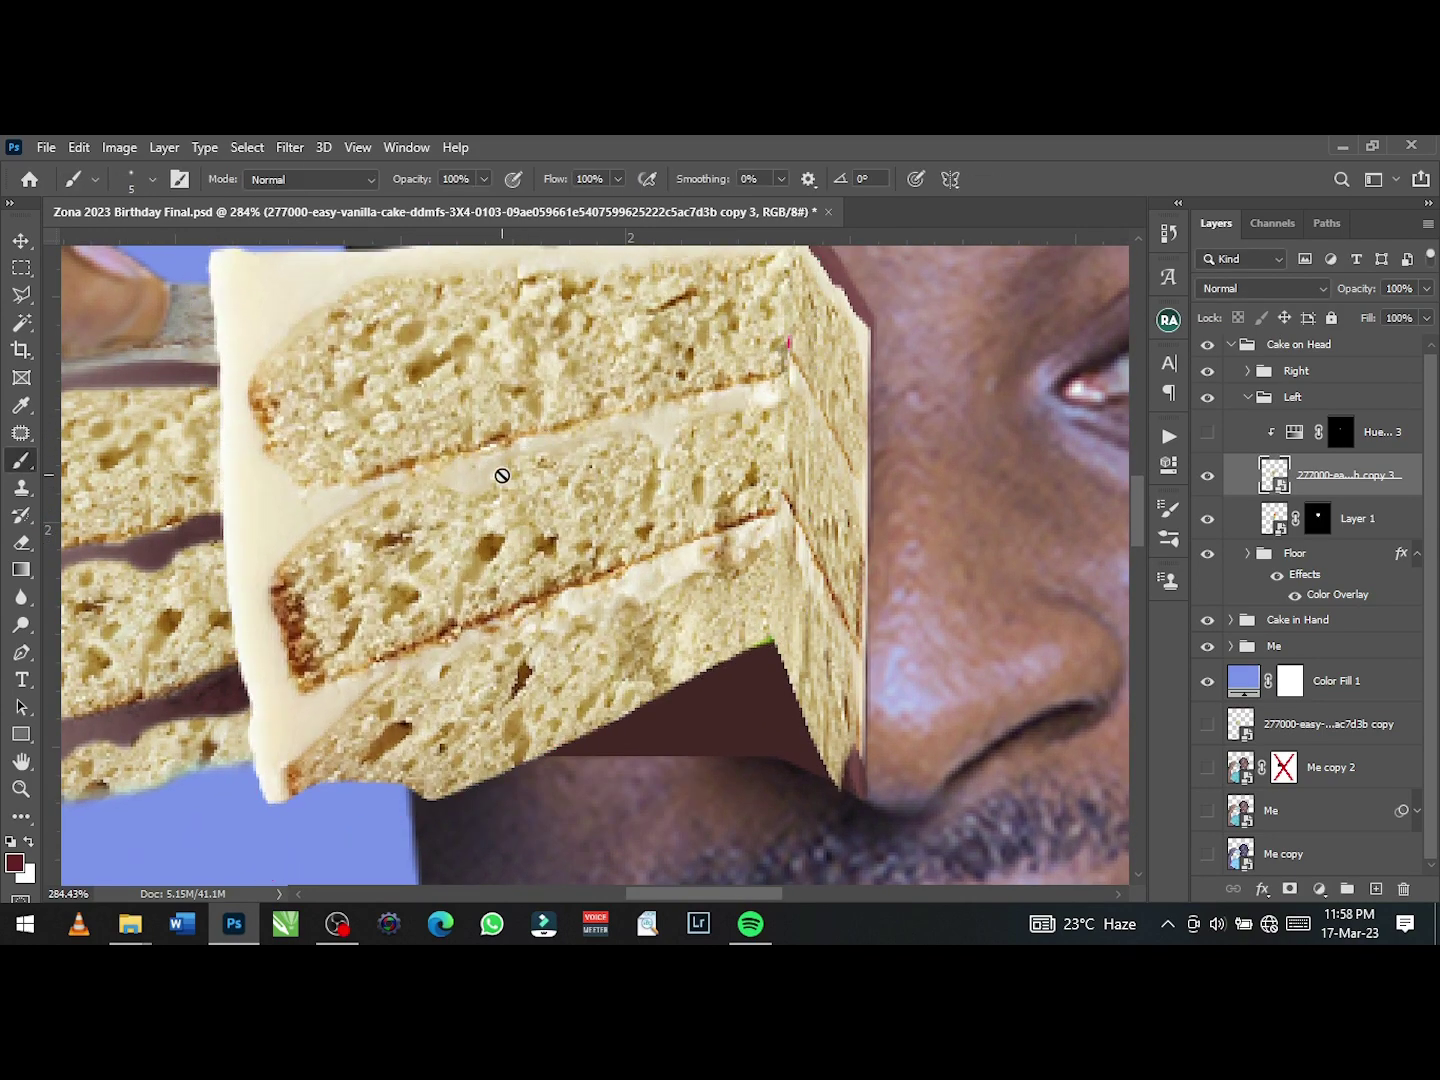
- Copy a polygon-lassoed cake front to Layer 5, rotate it slightly and add a mask
{"action": "left_click", "coordinate": [22, 295]}
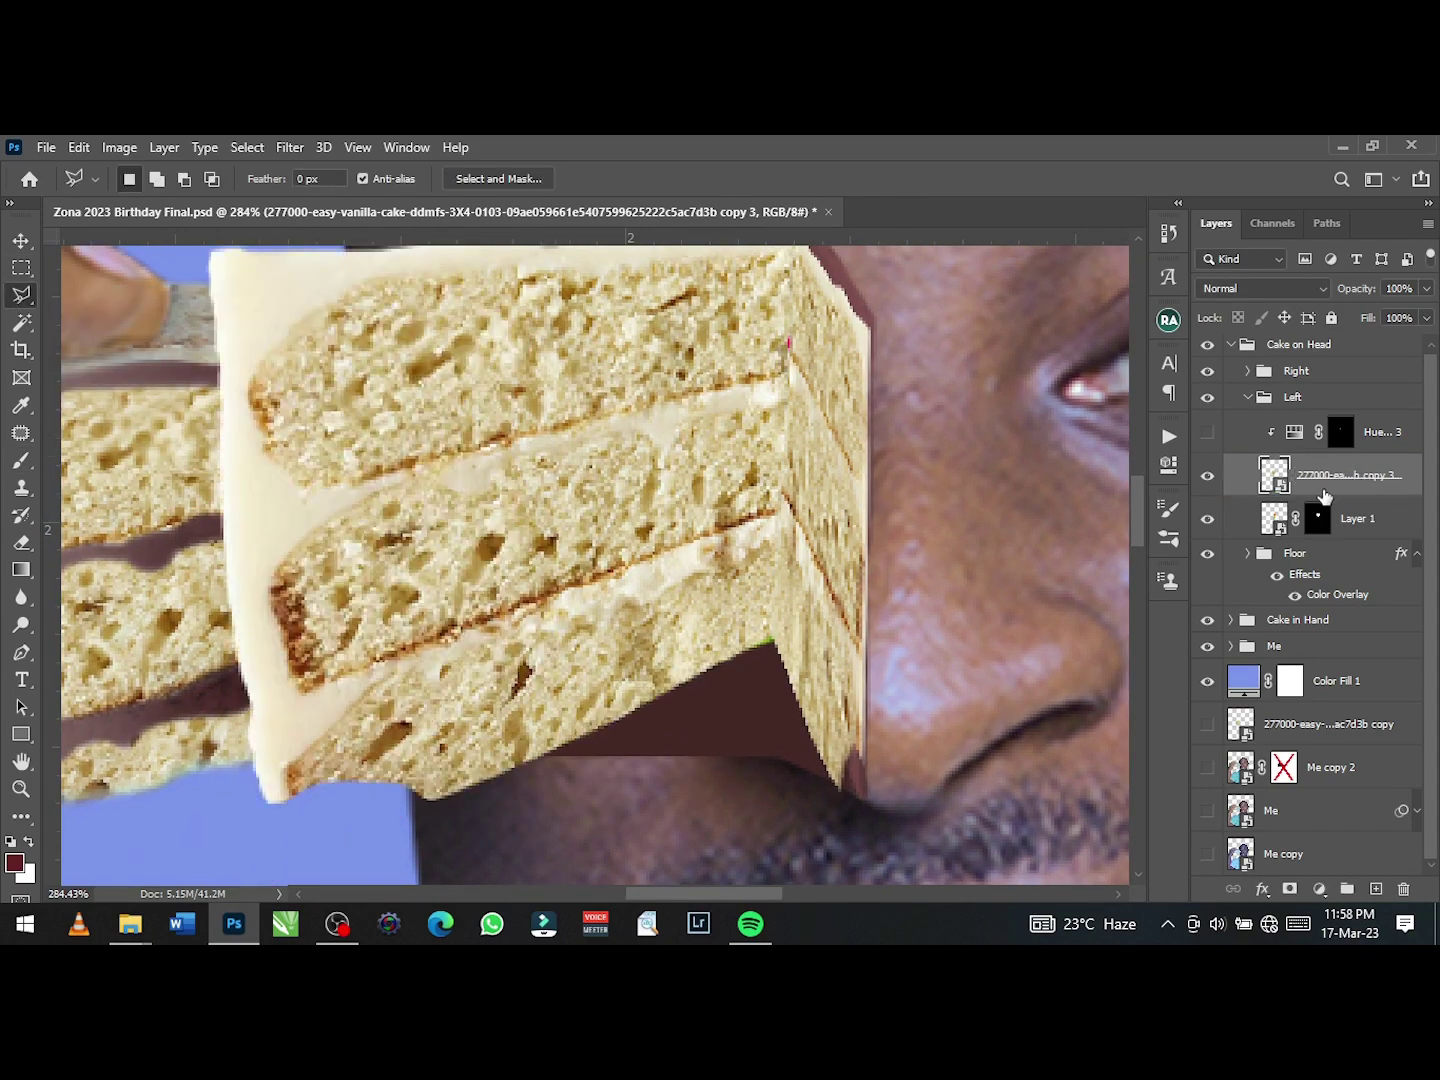
{"action": "double_click", "coordinate": [356, 536]}
{"action": "key", "text": "ctrl+j"}
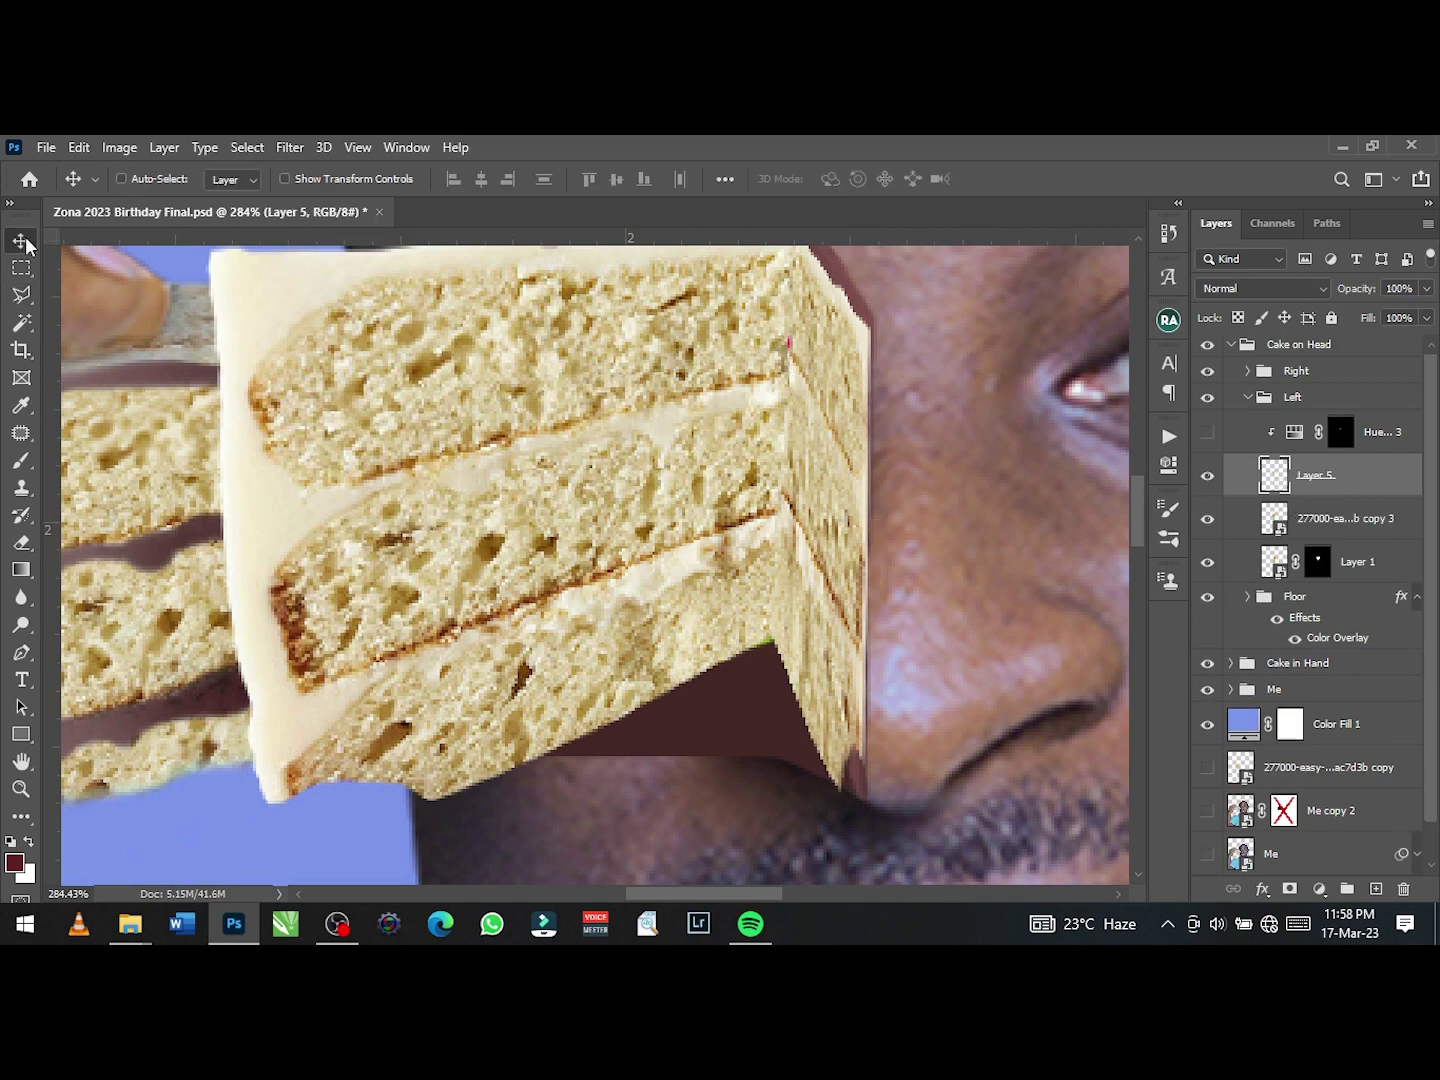
{"action": "key", "text": "ctrl+t"}
{"action": "left_click_drag", "start_coordinate": [814, 329], "coordinate": [841, 348]}
{"action": "key", "text": "Return"}
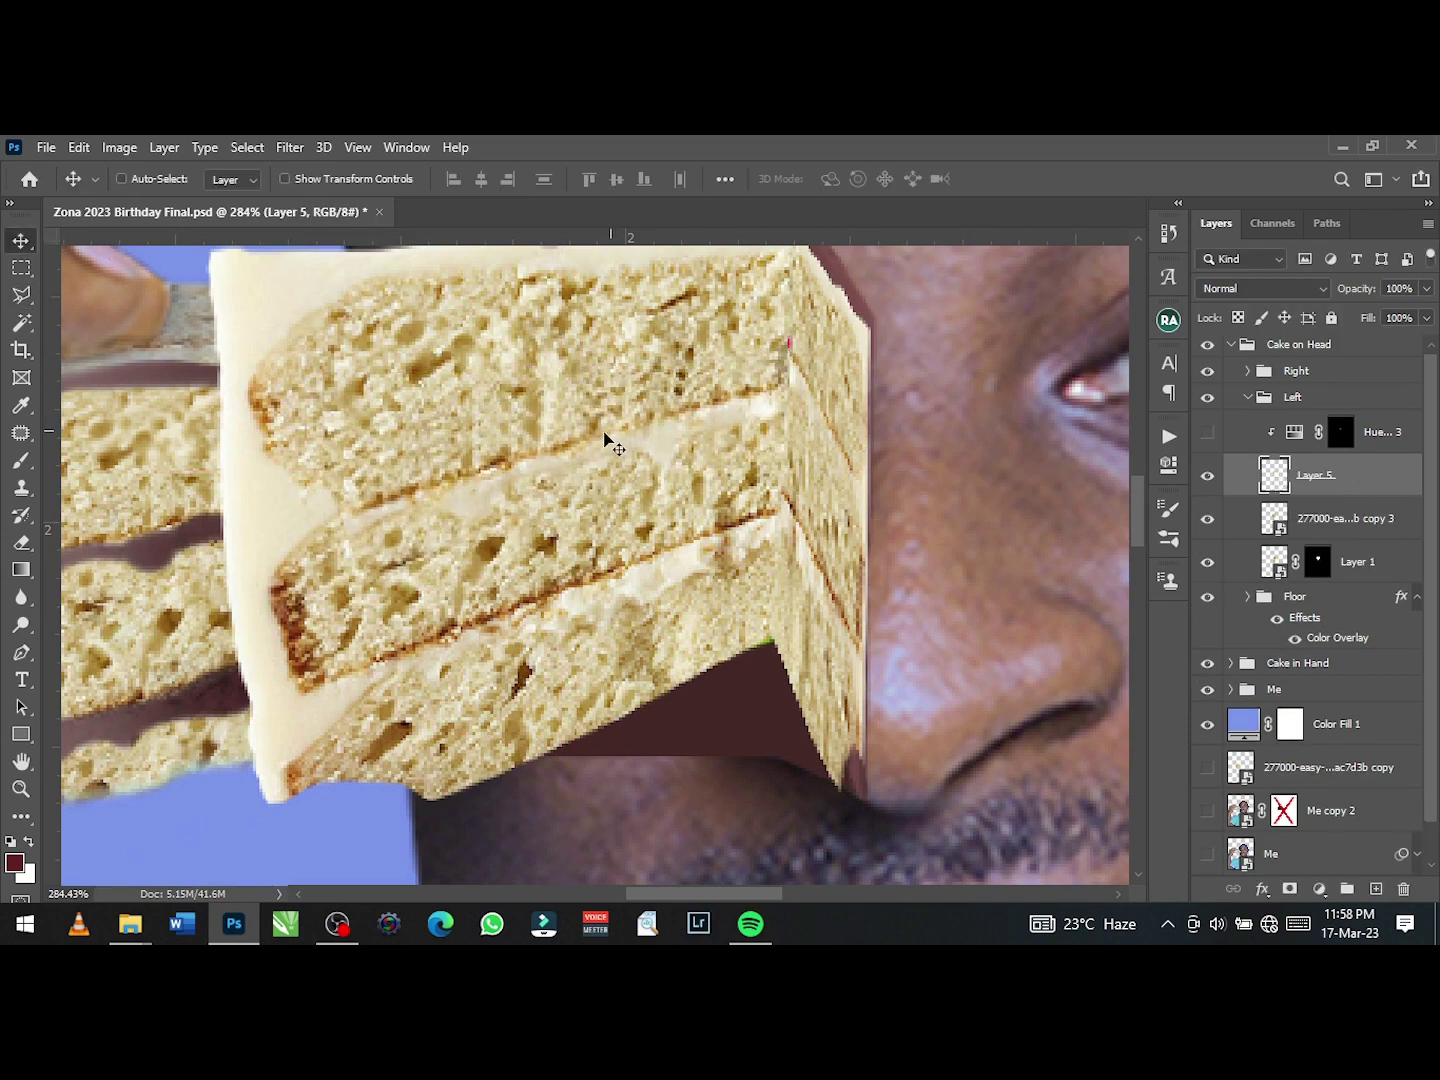
{"action": "right_click", "coordinate": [1291, 479]}
{"action": "left_click", "coordinate": [1253, 498]}
- Outline the top sponge tier with the polygonal lasso and copy it onto its own layer
{"action": "scroll", "coordinate": [672, 615], "scroll_direction": "down", "scroll_amount": 6}
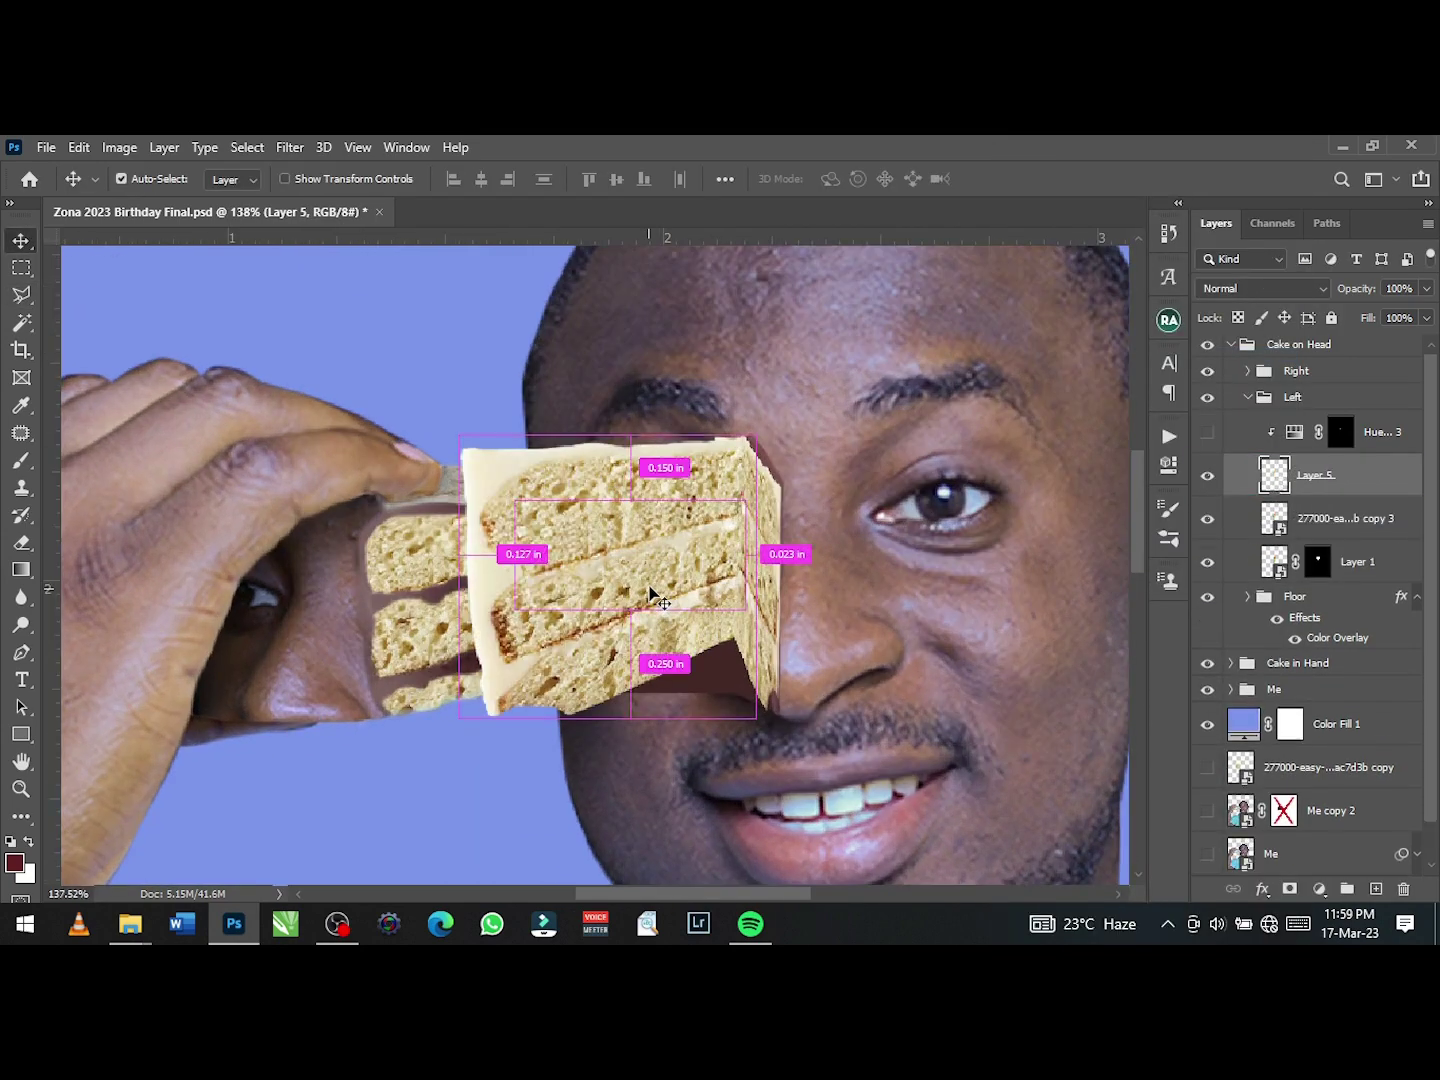
{"action": "scroll", "coordinate": [600, 500], "scroll_direction": "up", "scroll_amount": 5}
{"action": "scroll", "coordinate": [281, 479], "scroll_direction": "up", "scroll_amount": 2}
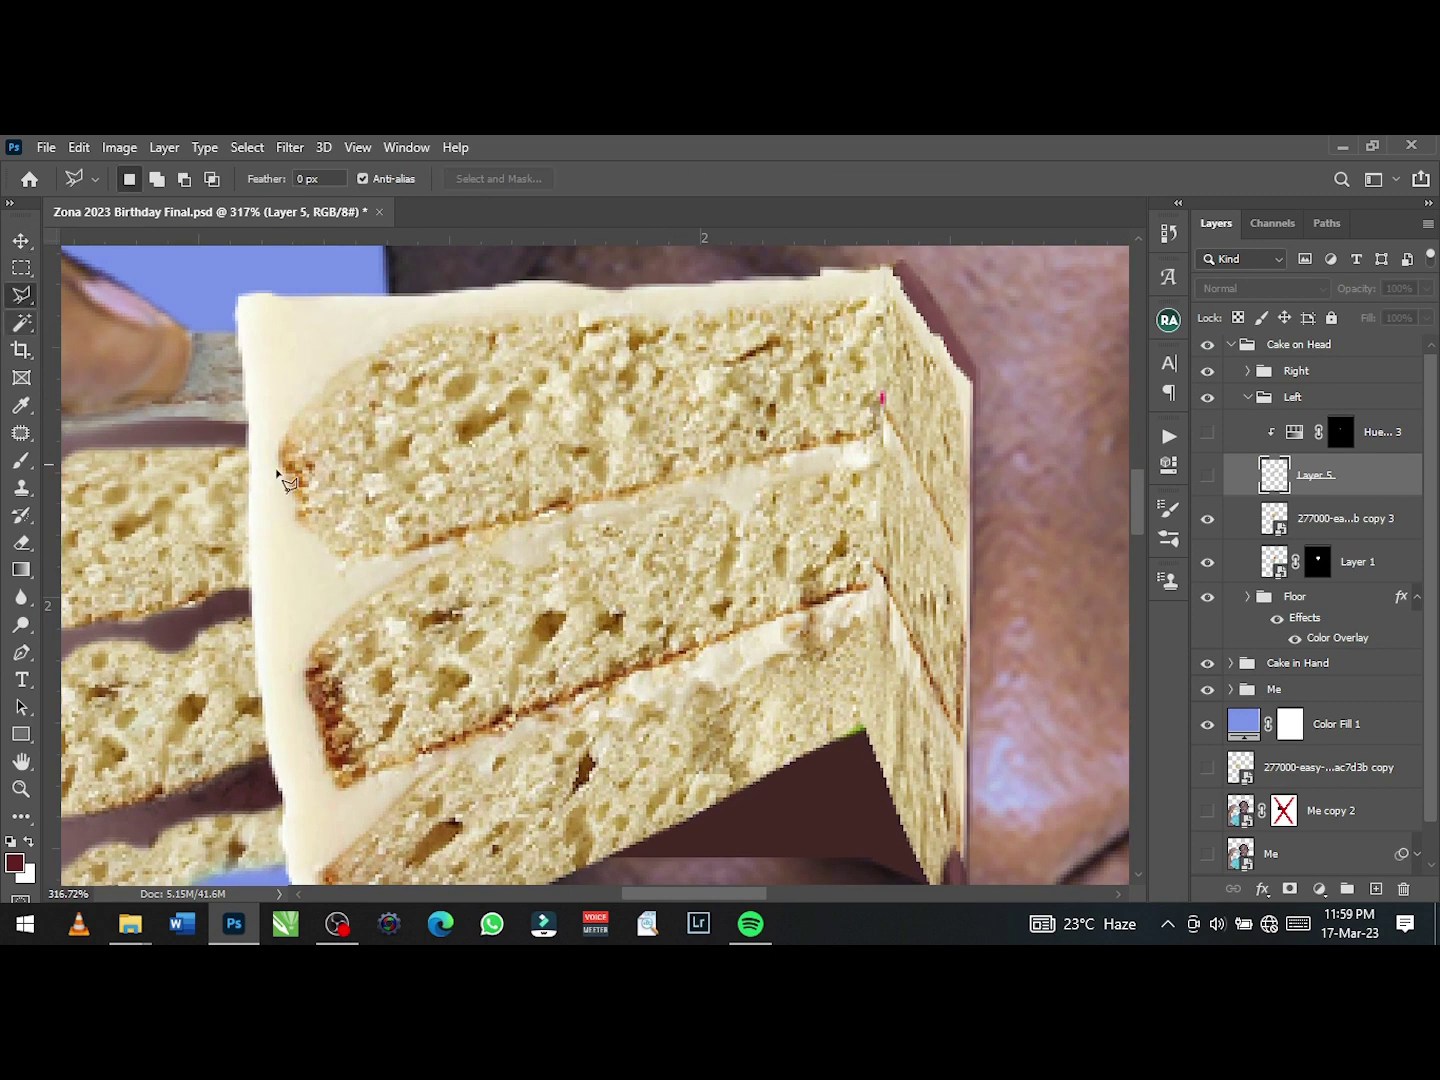
{"action": "left_click", "coordinate": [370, 626]}
{"action": "left_click", "coordinate": [847, 512]}
{"action": "left_click", "coordinate": [903, 489]}
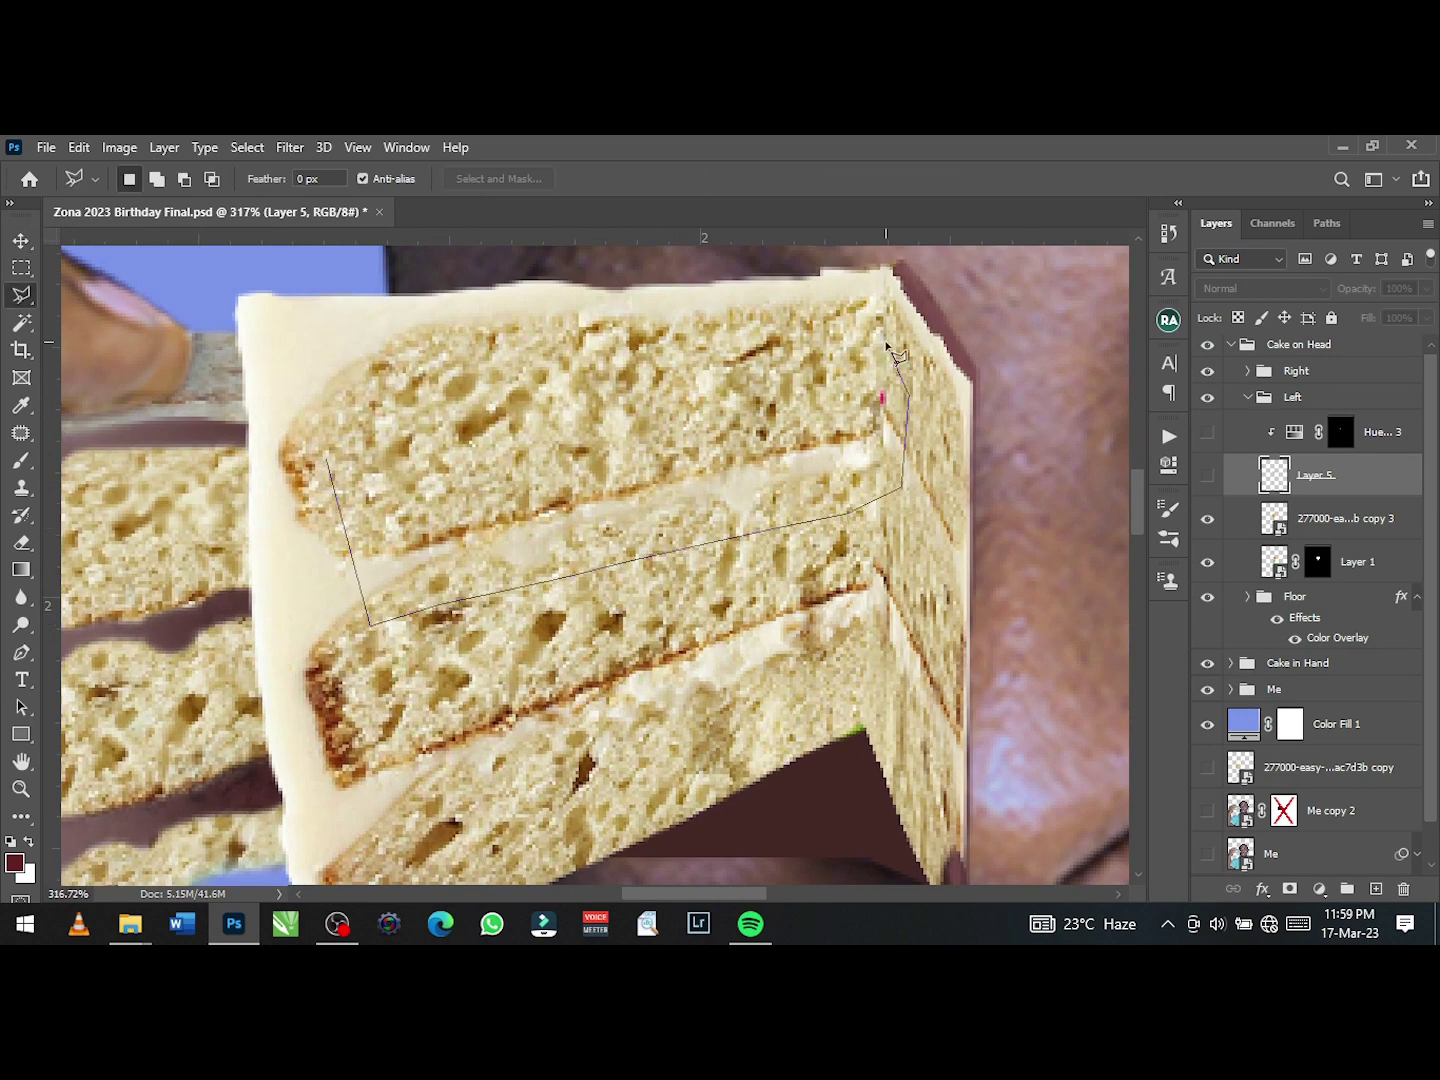
{"action": "left_click", "coordinate": [328, 464]}
{"action": "key", "text": "ctrl+j"}
{"action": "key", "text": "v"}
- Transform the copied sponge piece, convert the cake smart object to layers, and merge them
{"action": "key", "text": "ctrl+t"}
{"action": "scroll", "coordinate": [851, 585], "scroll_direction": "up", "scroll_amount": 1}
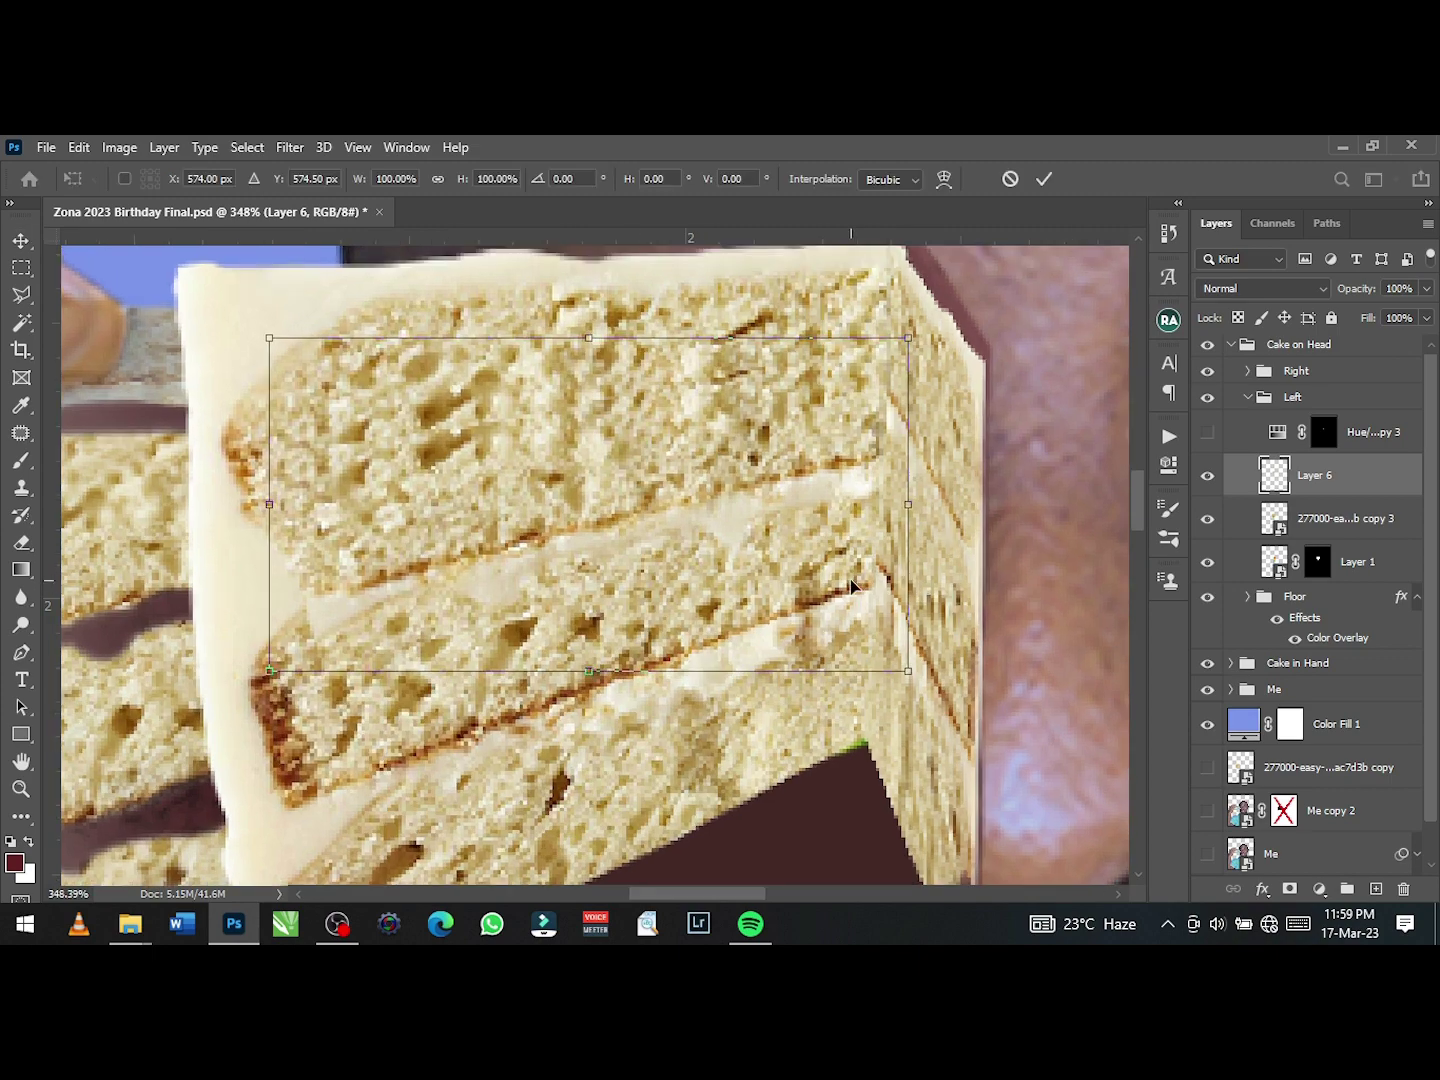
{"action": "key", "text": "Return"}
{"action": "key", "text": "ctrl+0"}
{"action": "left_click", "coordinate": [1330, 518], "text": "ctrl"}
{"action": "right_click", "coordinate": [1330, 518]}
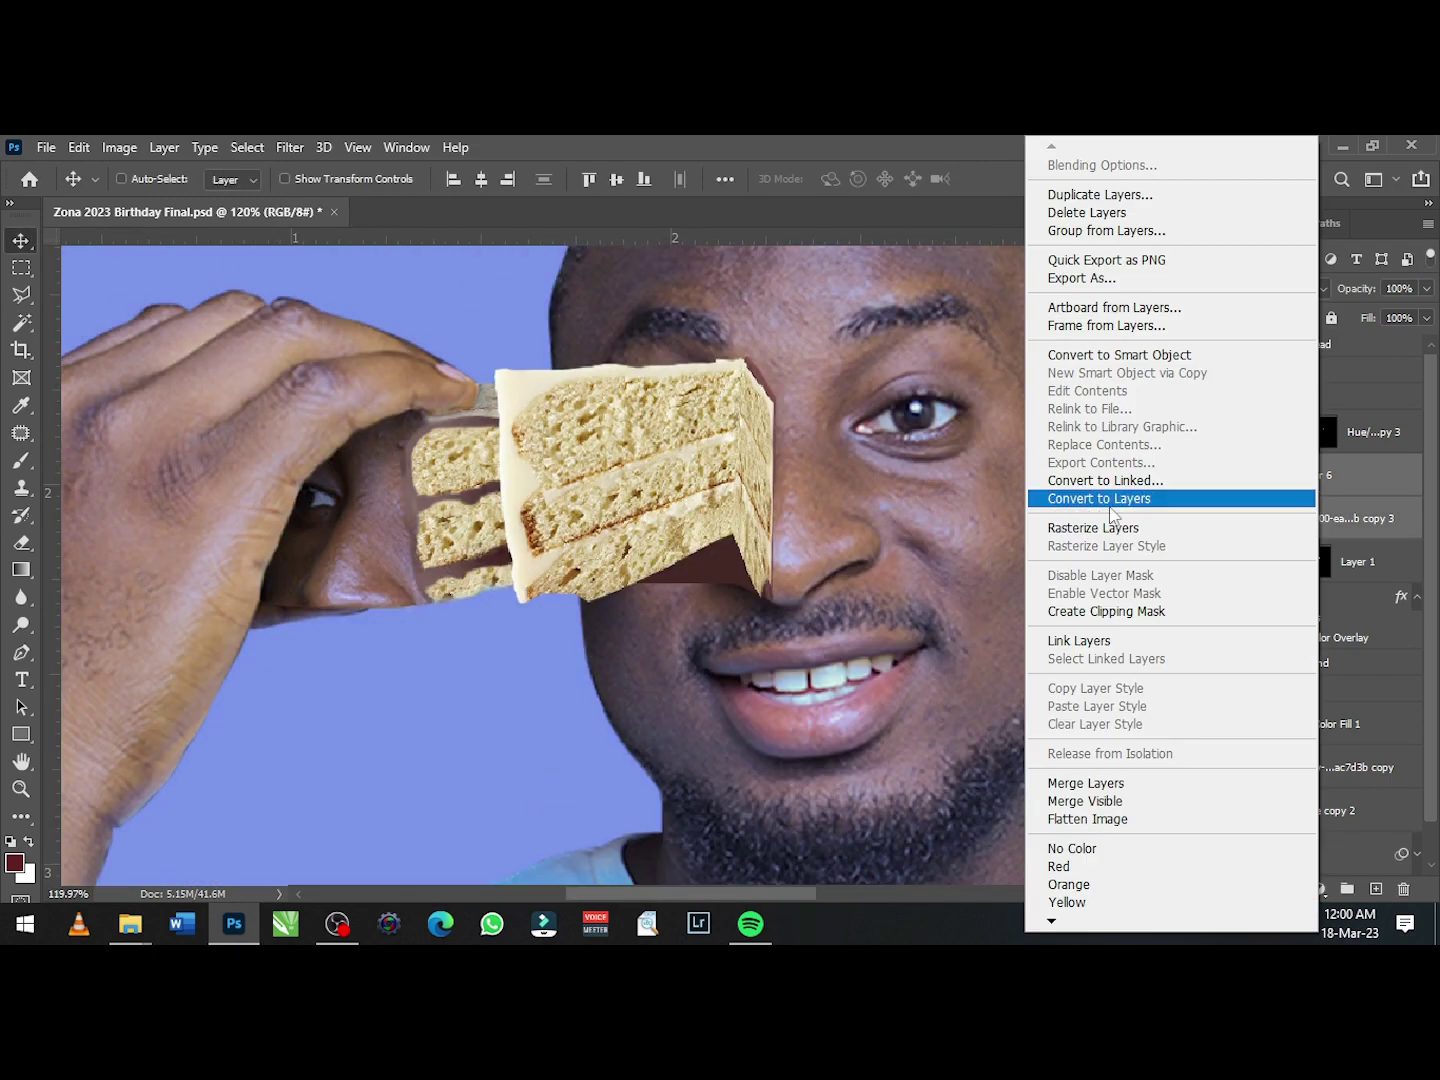
{"action": "left_click", "coordinate": [1105, 499]}
{"action": "left_click", "coordinate": [745, 441]}
{"action": "right_click", "coordinate": [1330, 475]}
{"action": "left_click", "coordinate": [1291, 780]}
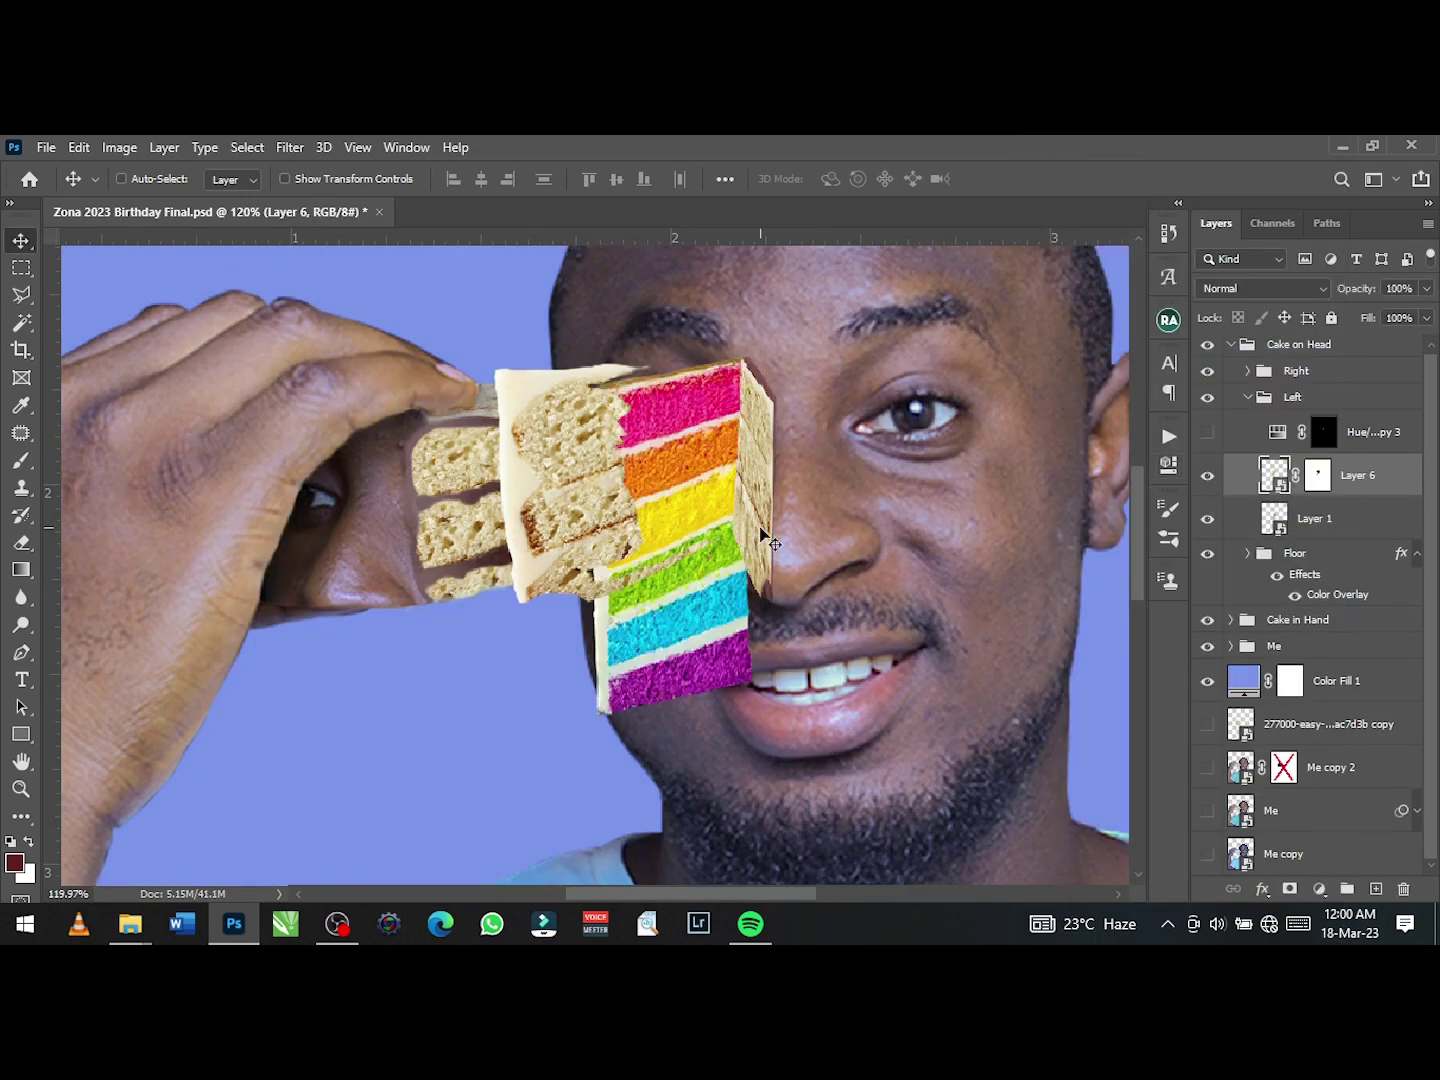
- Hide the cake layer with a black mask and tilt the sponge piece to match the slice
{"action": "key", "text": "ctrl+i"}
{"action": "scroll", "coordinate": [768, 540], "scroll_direction": "up", "scroll_amount": 2}
{"action": "scroll", "coordinate": [741, 535], "scroll_direction": "up", "scroll_amount": 2}
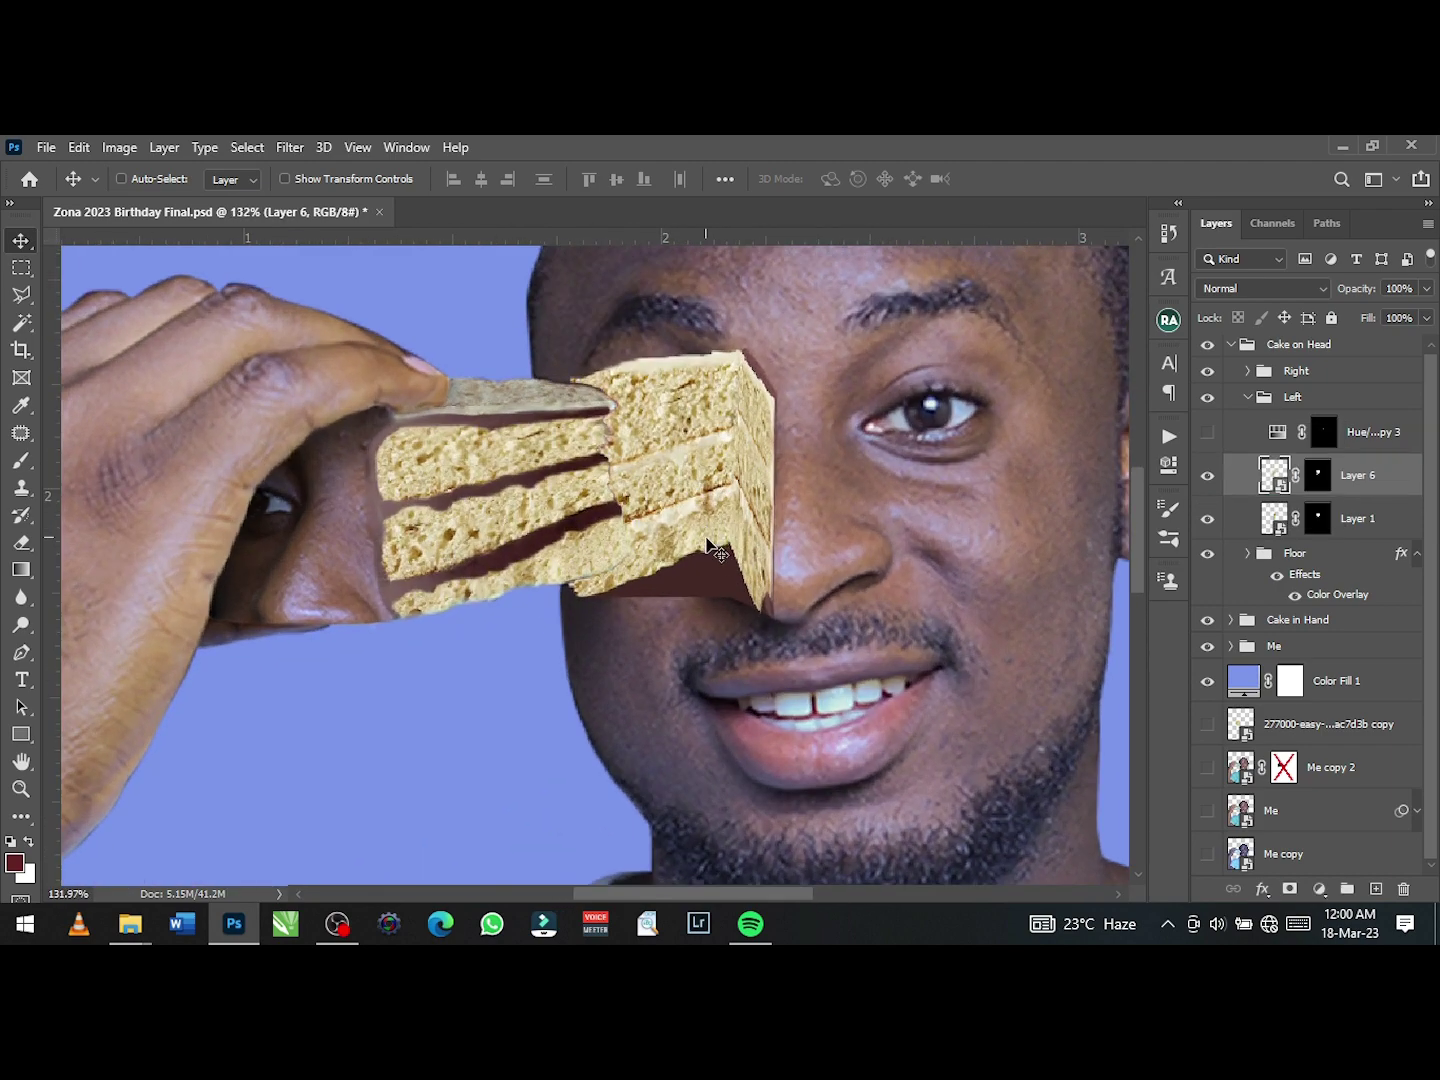
{"action": "scroll", "coordinate": [722, 530], "scroll_direction": "up", "scroll_amount": 1}
{"action": "scroll", "coordinate": [716, 520], "scroll_direction": "up", "scroll_amount": 1}
{"action": "key", "text": "ctrl+t"}
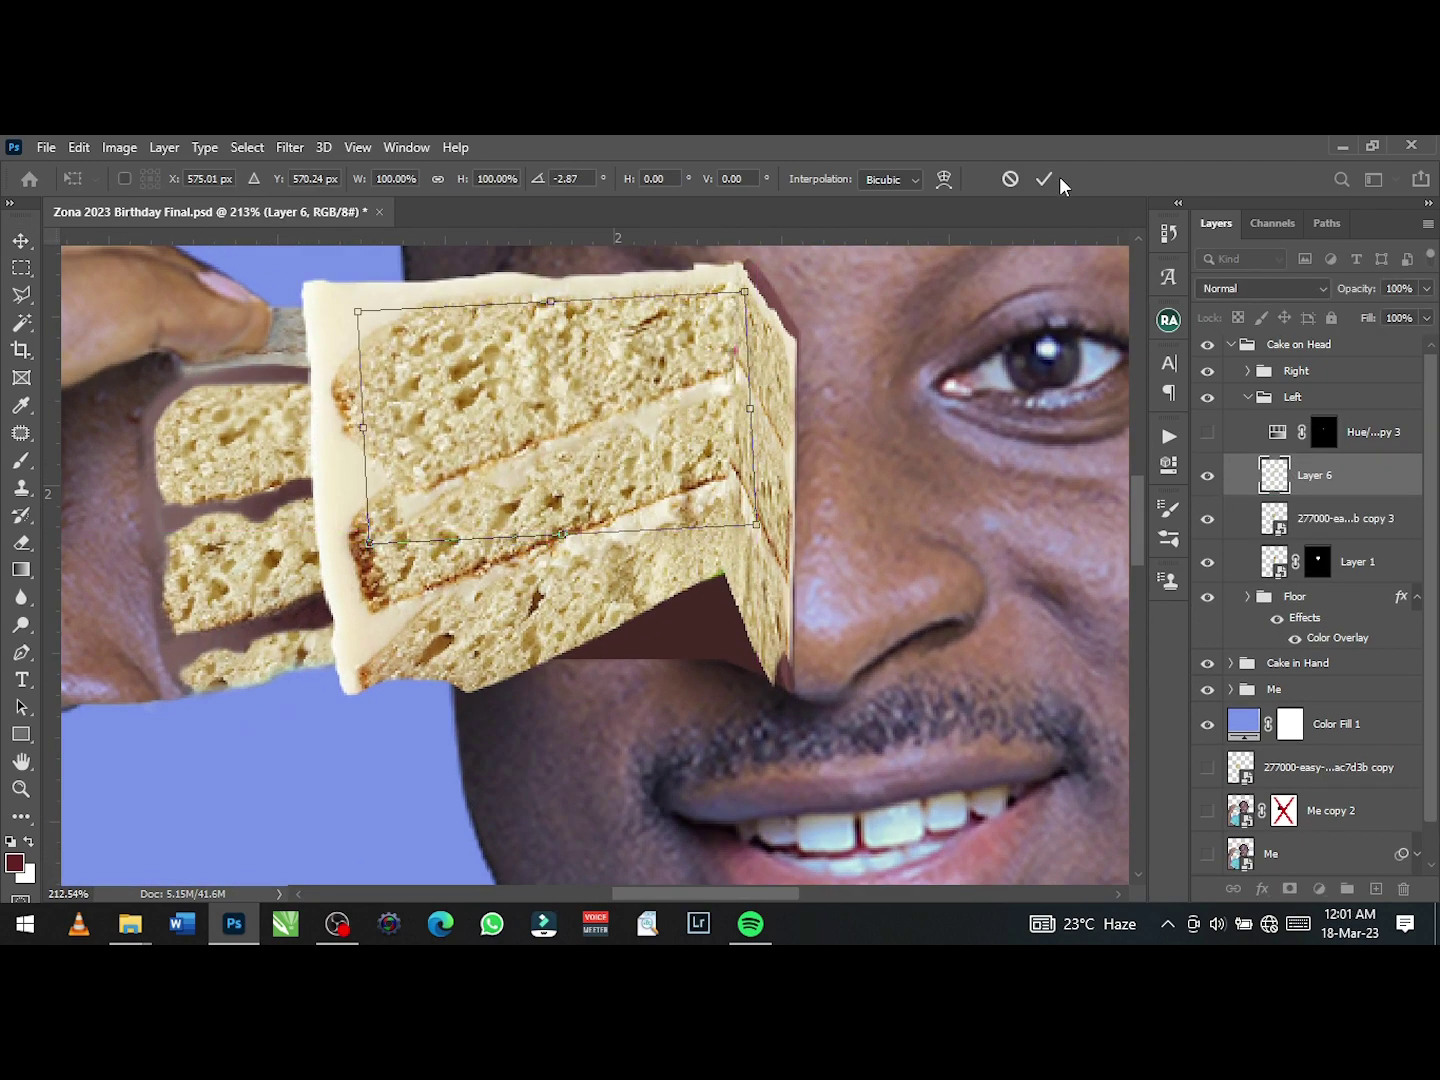
{"action": "key", "text": "Return"}
{"action": "left_click_drag", "start_coordinate": [1320, 474], "coordinate": [1320, 505]}
- Expand the Left group inside Cake on Head and zoom in on the slice over the eye
{"action": "key", "text": "ctrl+0"}
{"action": "scroll", "coordinate": [614, 491], "scroll_direction": "up", "scroll_amount": 6}
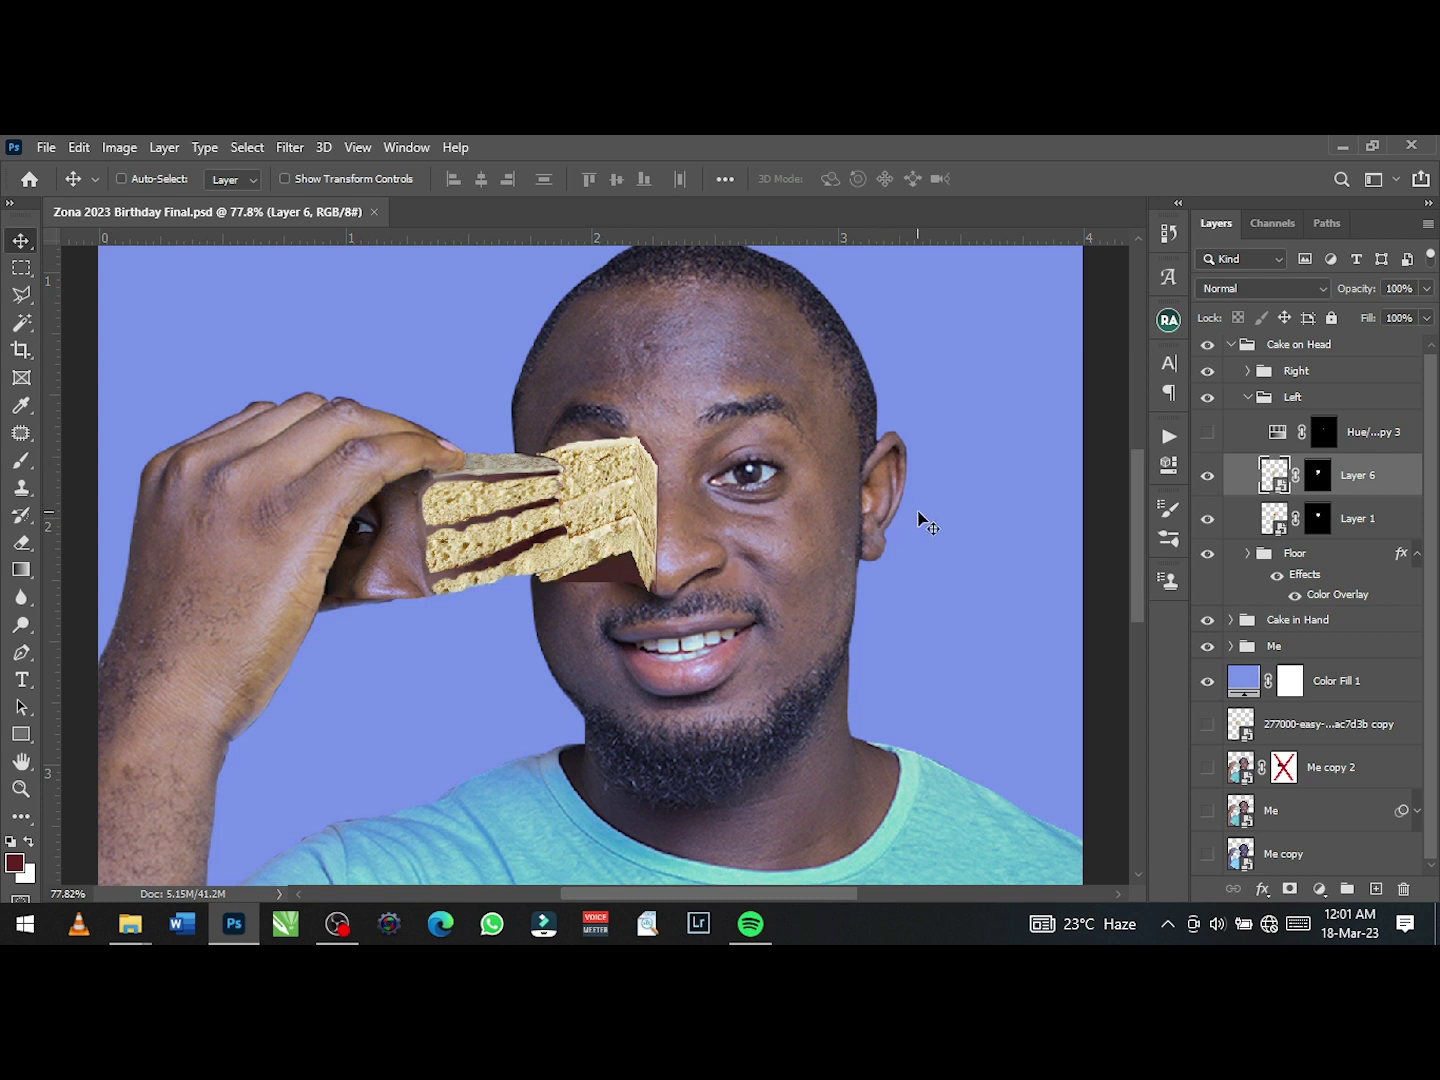
{"action": "left_click", "coordinate": [1231, 344]}
{"action": "left_click", "coordinate": [1208, 346]}
{"action": "scroll", "coordinate": [671, 470], "scroll_direction": "up", "scroll_amount": 2}
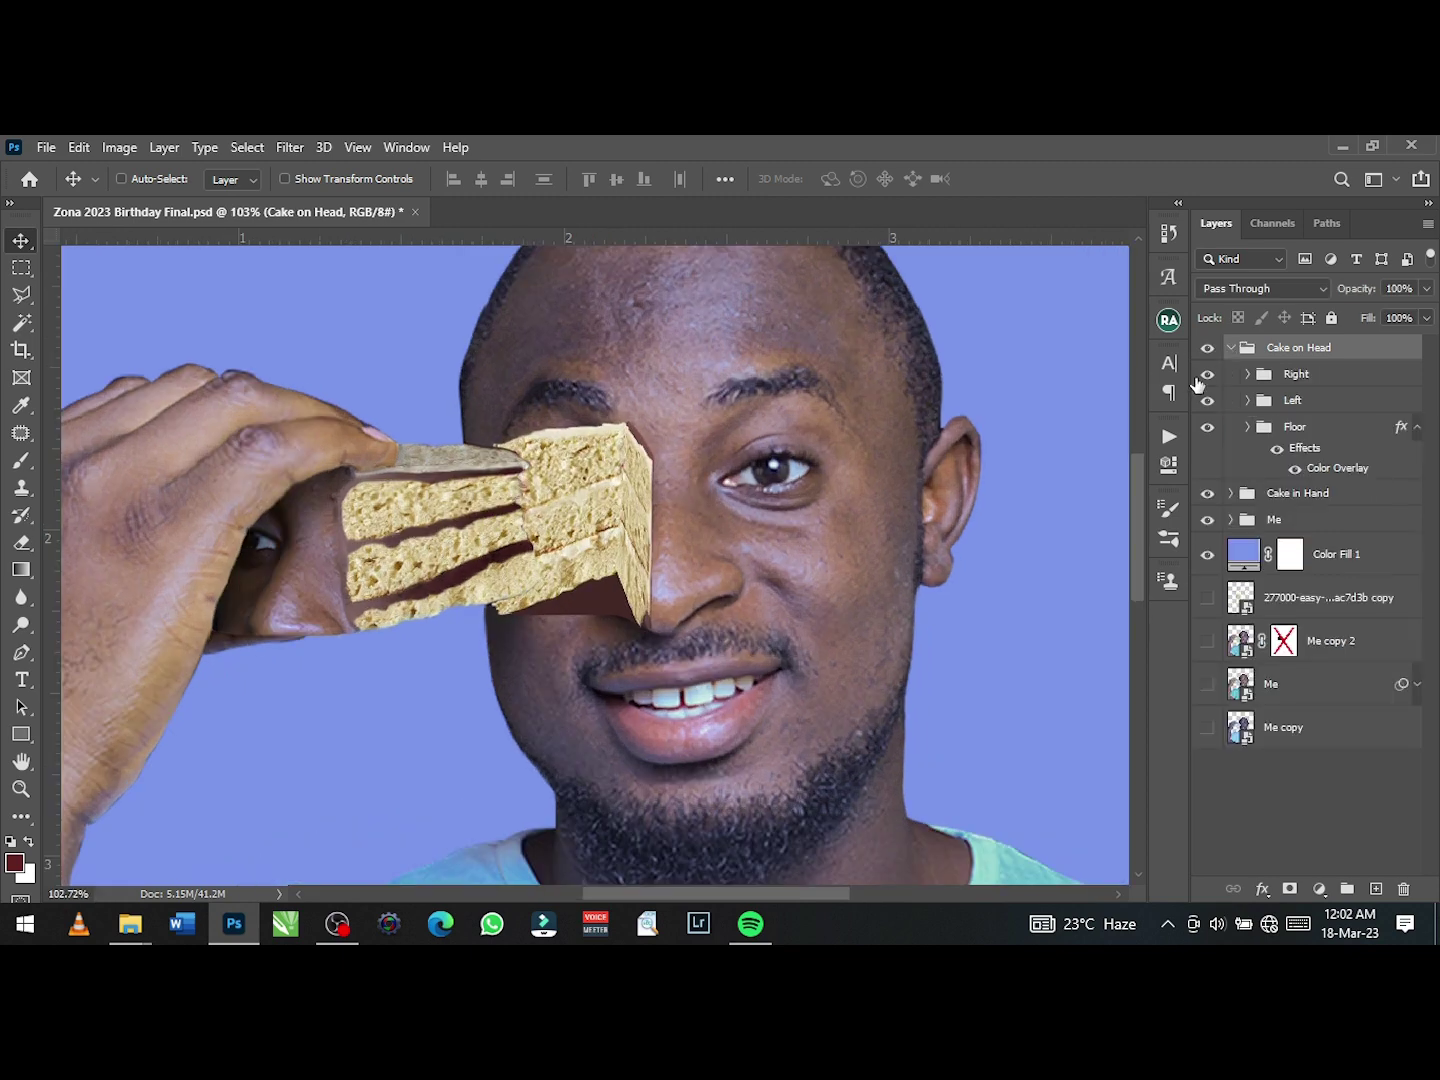
{"action": "left_click", "coordinate": [1247, 401]}
{"action": "key", "text": "ctrl+plus"}
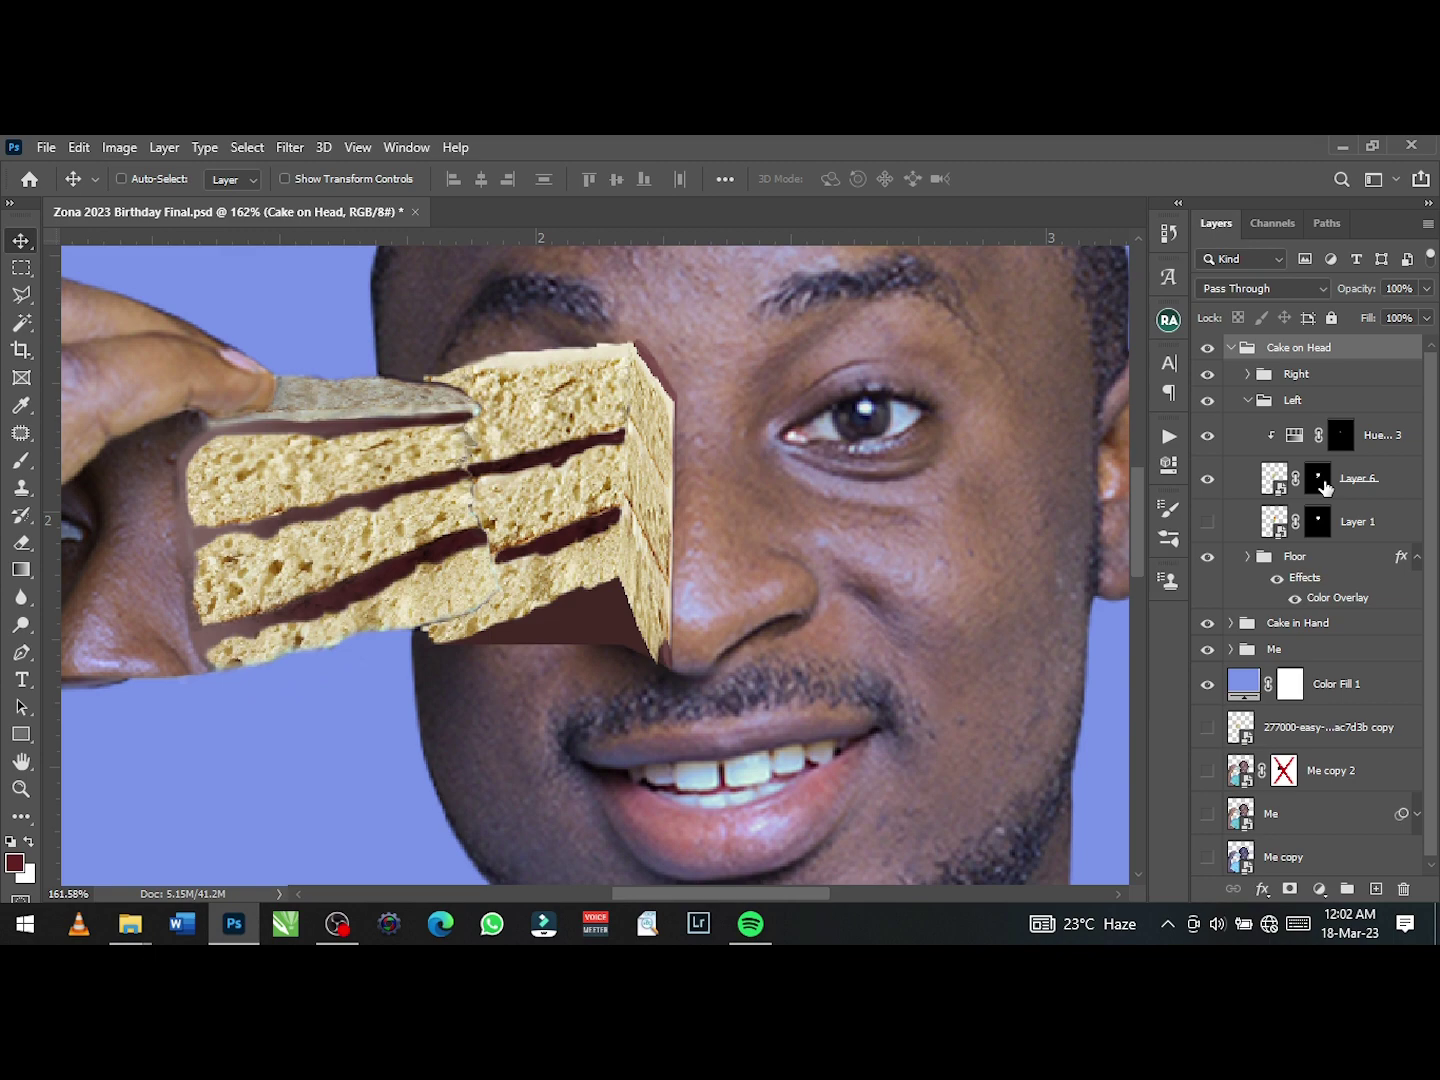
- Brush chocolate stripes along the upper and lower crumb lines on the Hue/Saturation 3 mask
{"action": "scroll", "coordinate": [670, 463], "scroll_direction": "up", "scroll_amount": 2}
{"action": "left_click", "coordinate": [1318, 481]}
{"action": "left_click", "coordinate": [1340, 436]}
{"action": "key", "text": "b"}
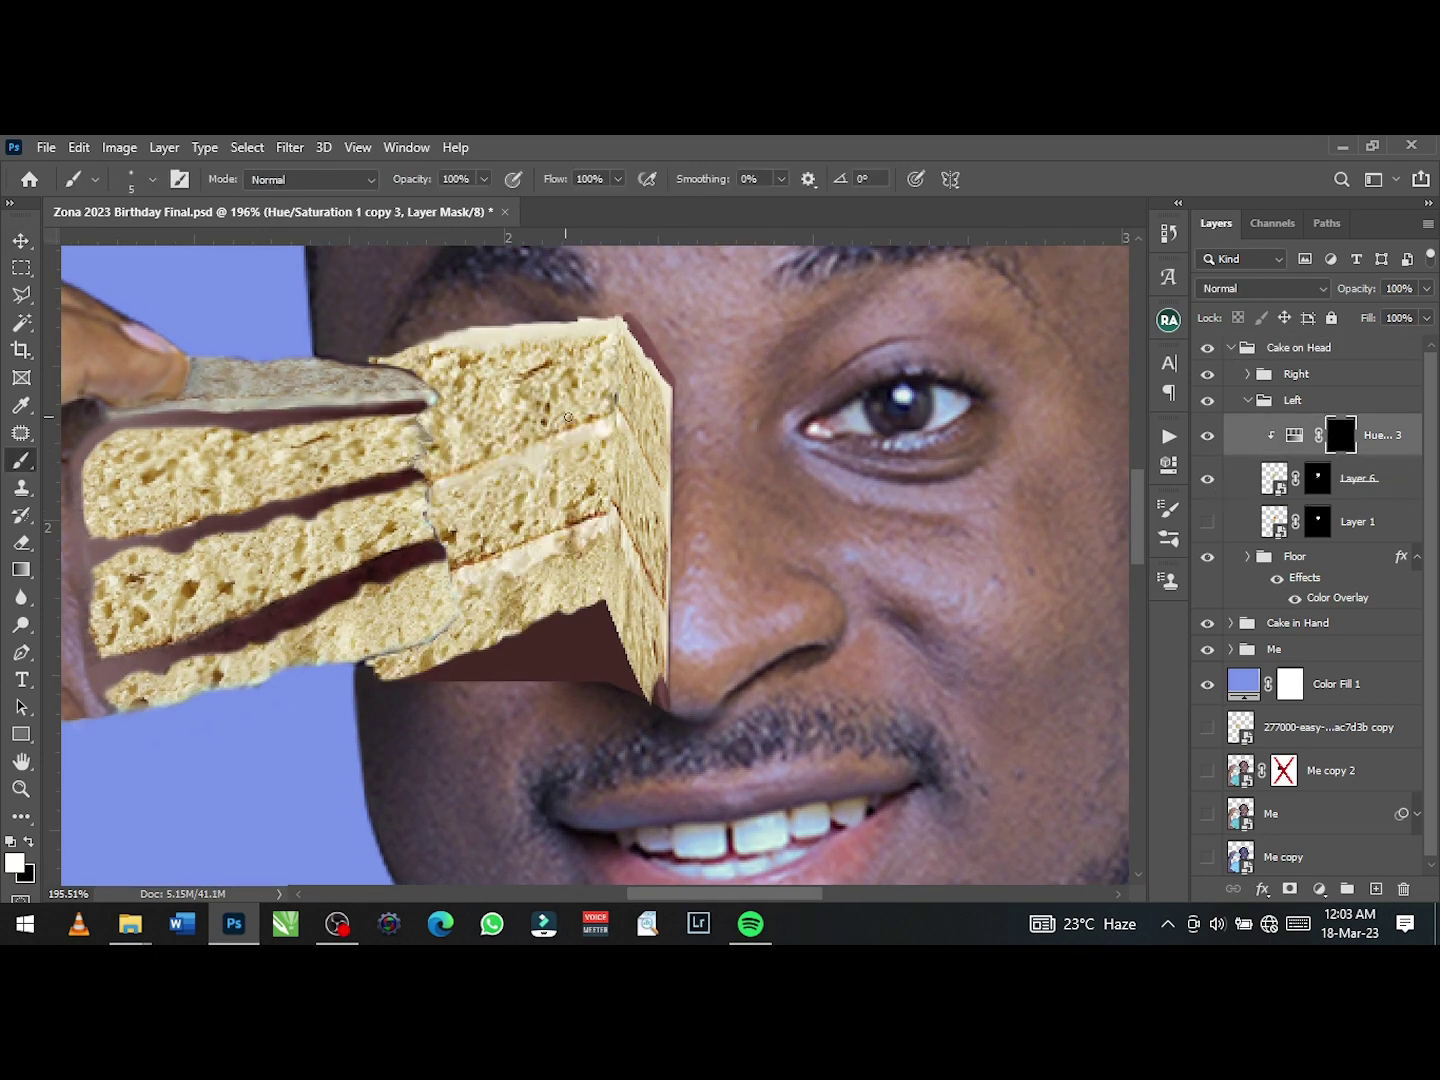
{"action": "scroll", "coordinate": [567, 419], "scroll_direction": "up", "scroll_amount": 3}
{"action": "key", "text": "bracketleft"}
{"action": "key", "text": "bracketleft"}
{"action": "key", "text": "bracketleft"}
{"action": "scroll", "coordinate": [567, 419], "scroll_direction": "up", "scroll_amount": 2}
{"action": "left_click_drag", "start_coordinate": [690, 390], "coordinate": [278, 553]}
{"action": "scroll", "coordinate": [558, 458], "scroll_direction": "up", "scroll_amount": 1}
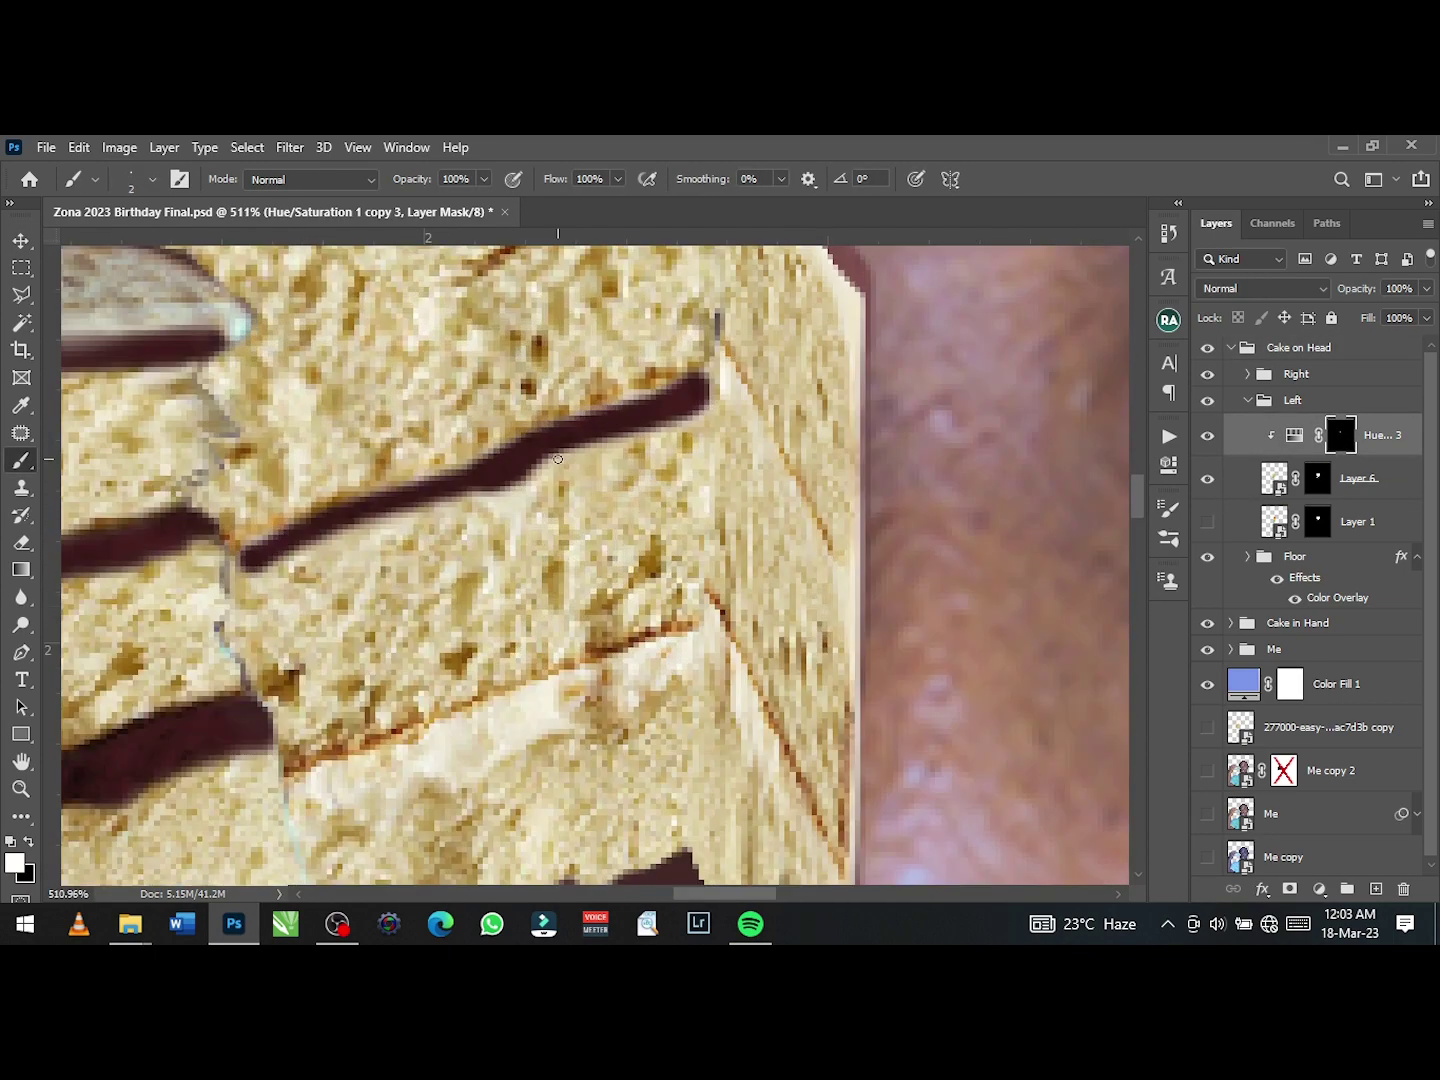
{"action": "scroll", "coordinate": [245, 581], "scroll_direction": "down", "scroll_amount": 6}
{"action": "scroll", "coordinate": [689, 585], "scroll_direction": "up", "scroll_amount": 5}
{"action": "key", "text": "bracketright"}
{"action": "key", "text": "bracketright"}
{"action": "key", "text": "bracketright"}
{"action": "left_click_drag", "start_coordinate": [690, 585], "coordinate": [750, 570]}
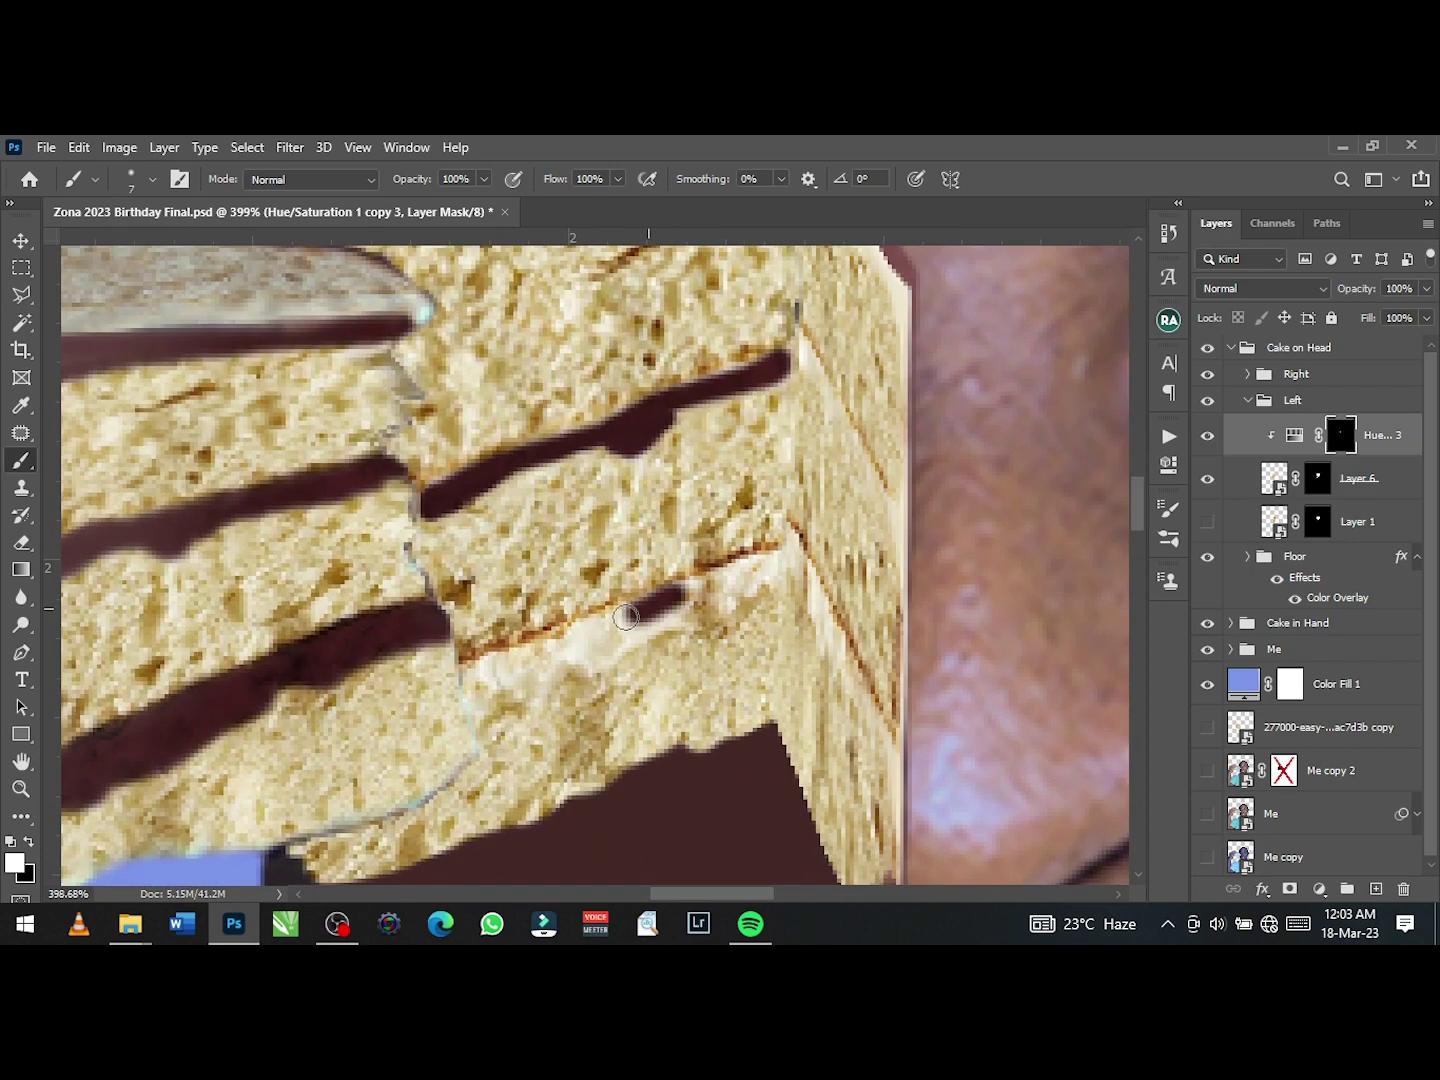
- Paint a chocolate stripe along the top edge of the cake slice
{"action": "scroll", "coordinate": [568, 662], "scroll_direction": "down", "scroll_amount": 2}
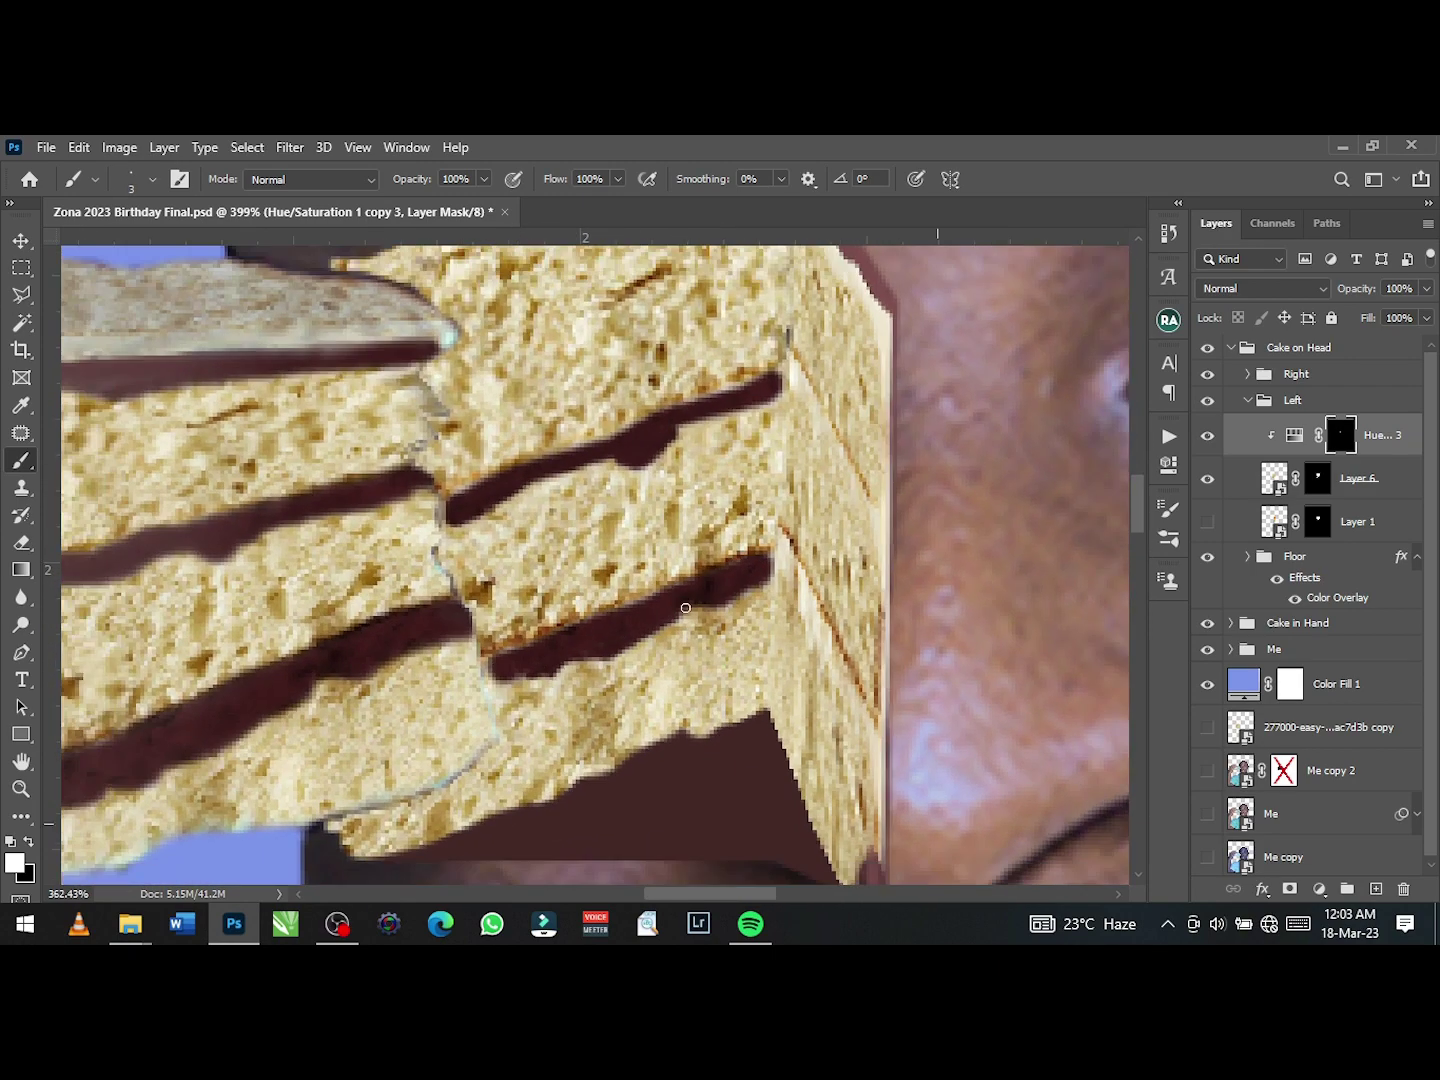
{"action": "scroll", "coordinate": [715, 464], "scroll_direction": "down", "scroll_amount": 1}
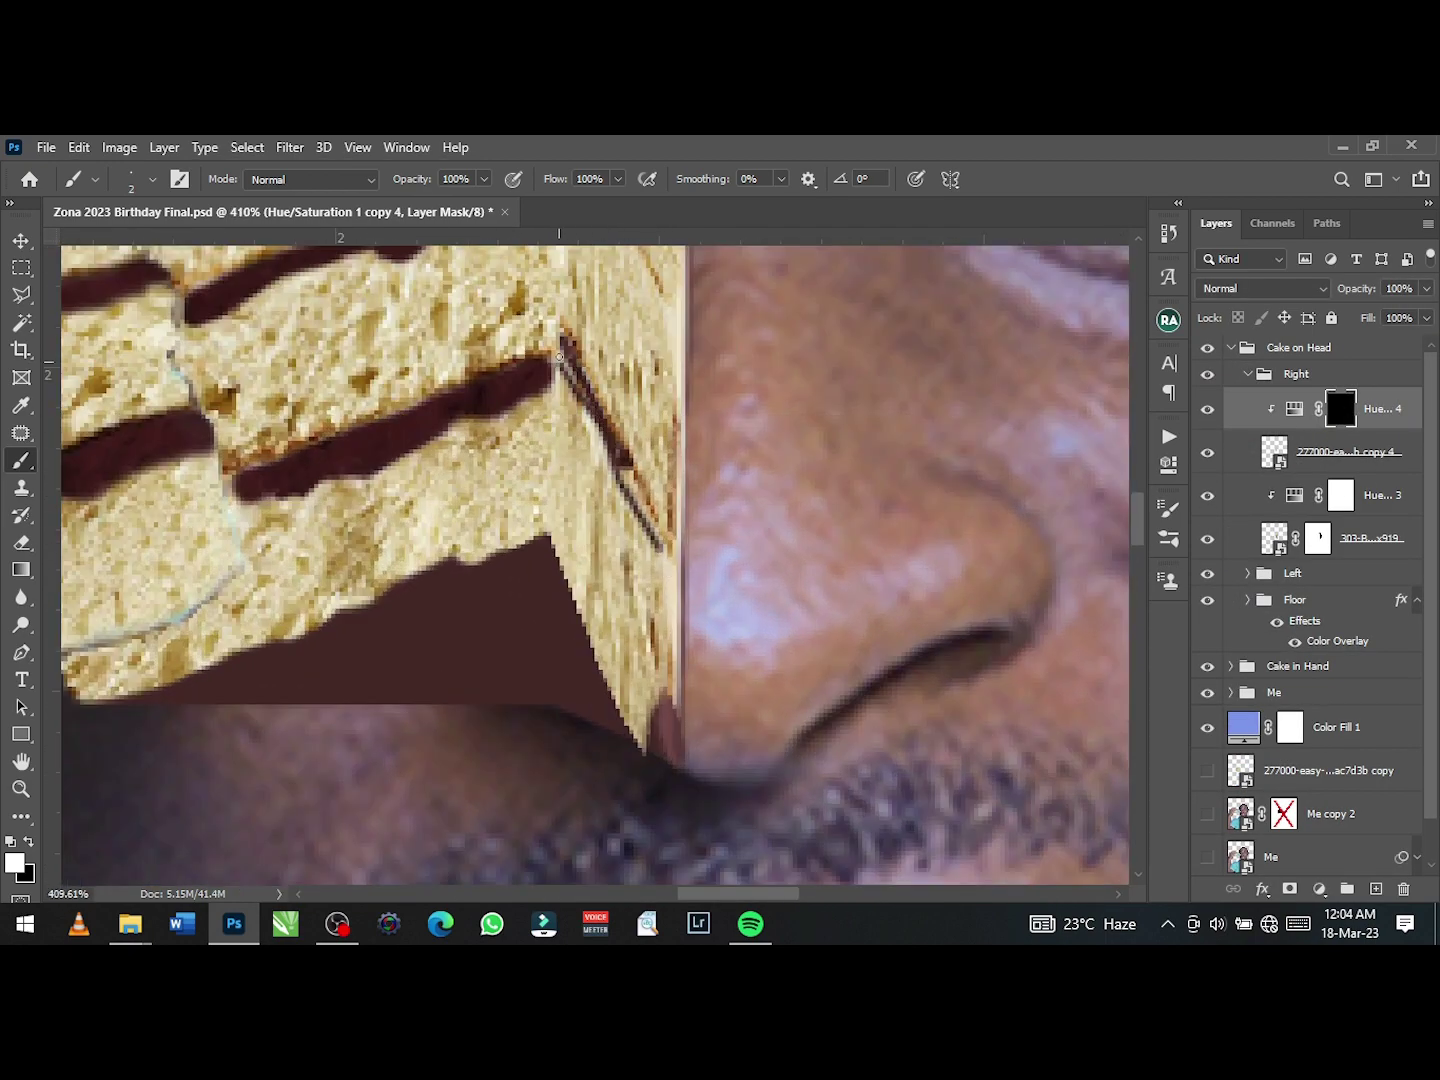
{"action": "scroll", "coordinate": [651, 517], "scroll_direction": "down", "scroll_amount": 2}
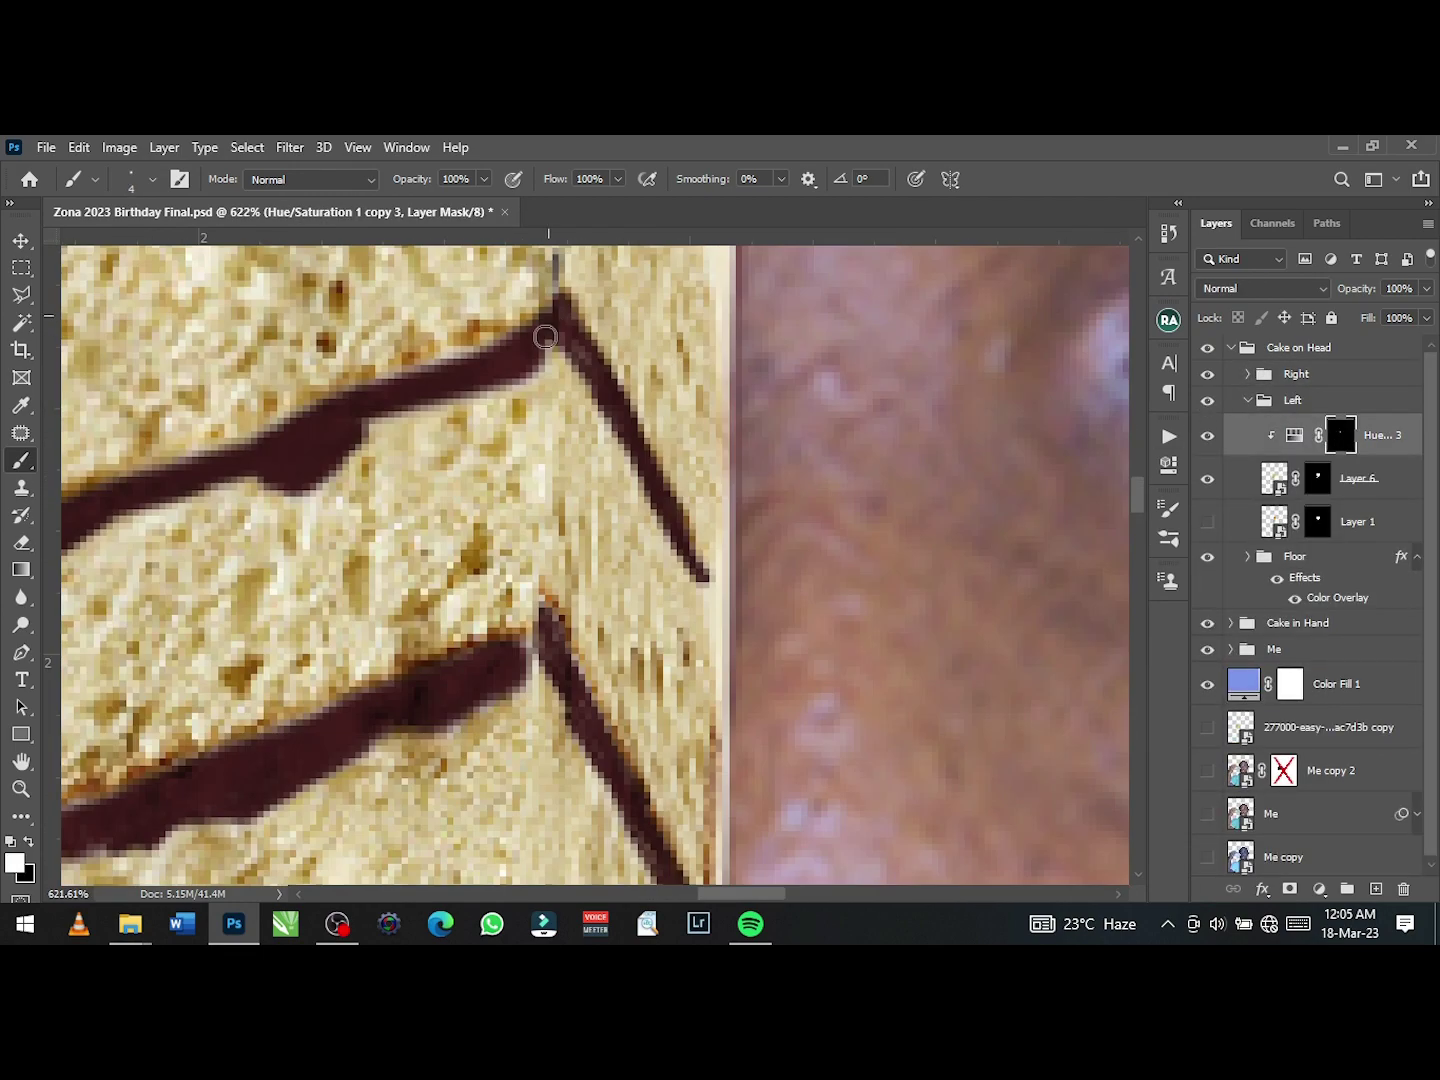
{"action": "scroll", "coordinate": [423, 371], "scroll_direction": "down", "scroll_amount": 2}
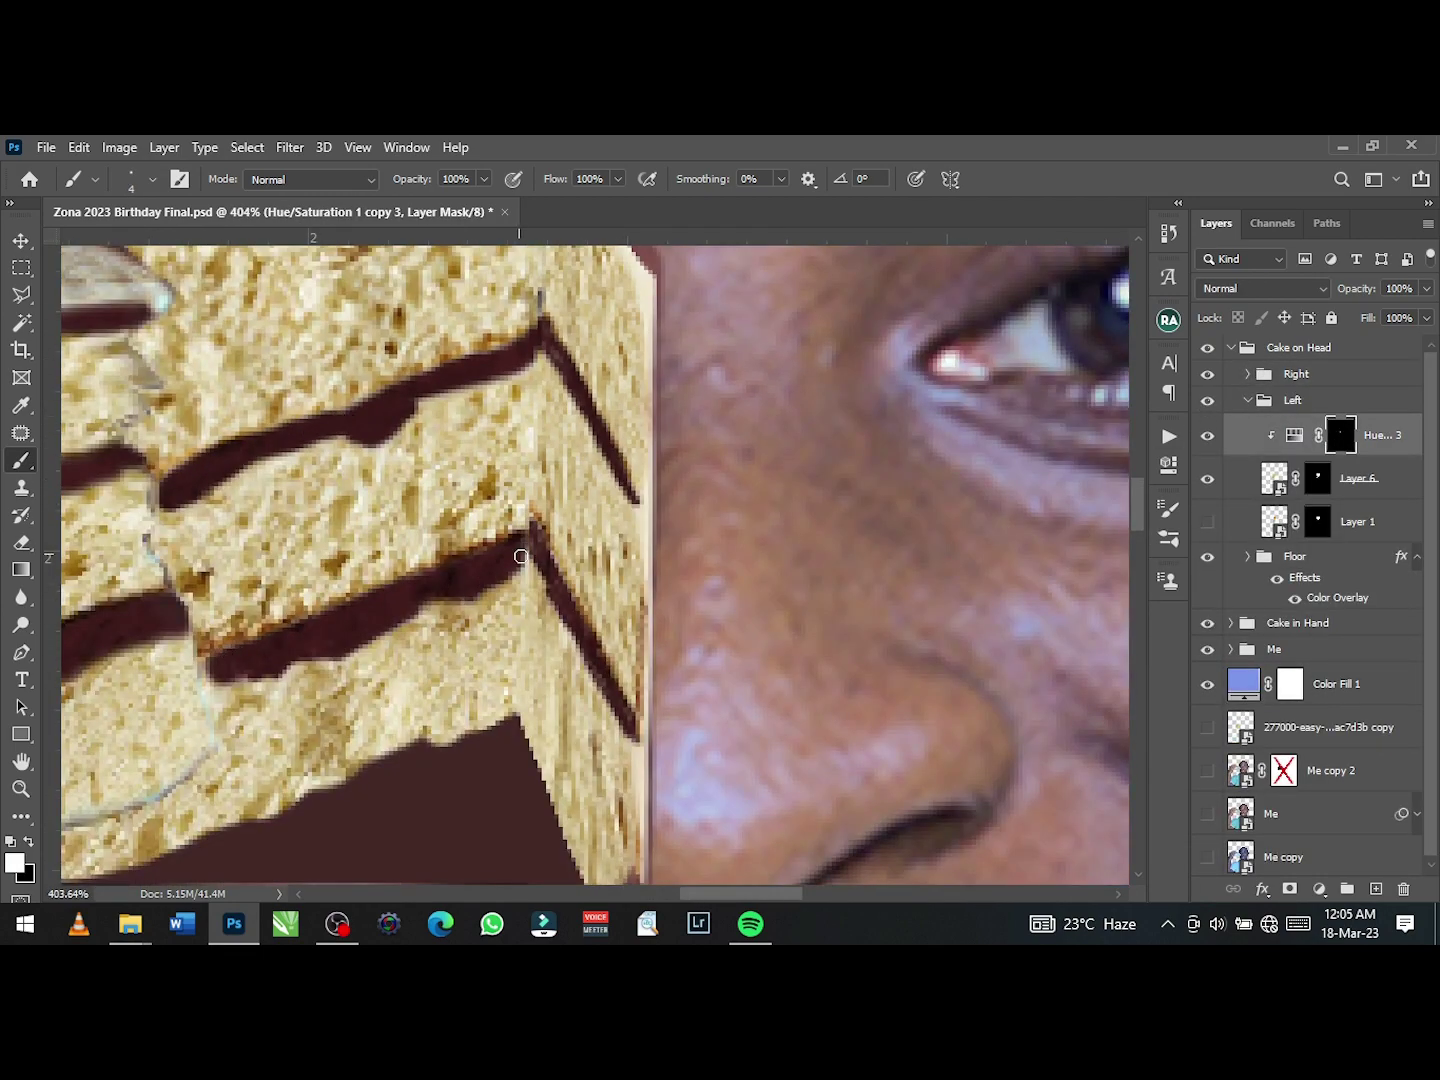
{"action": "scroll", "coordinate": [521, 556], "scroll_direction": "down", "scroll_amount": 3}
{"action": "scroll", "coordinate": [585, 473], "scroll_direction": "up", "scroll_amount": 2}
{"action": "scroll", "coordinate": [567, 486], "scroll_direction": "up", "scroll_amount": 1}
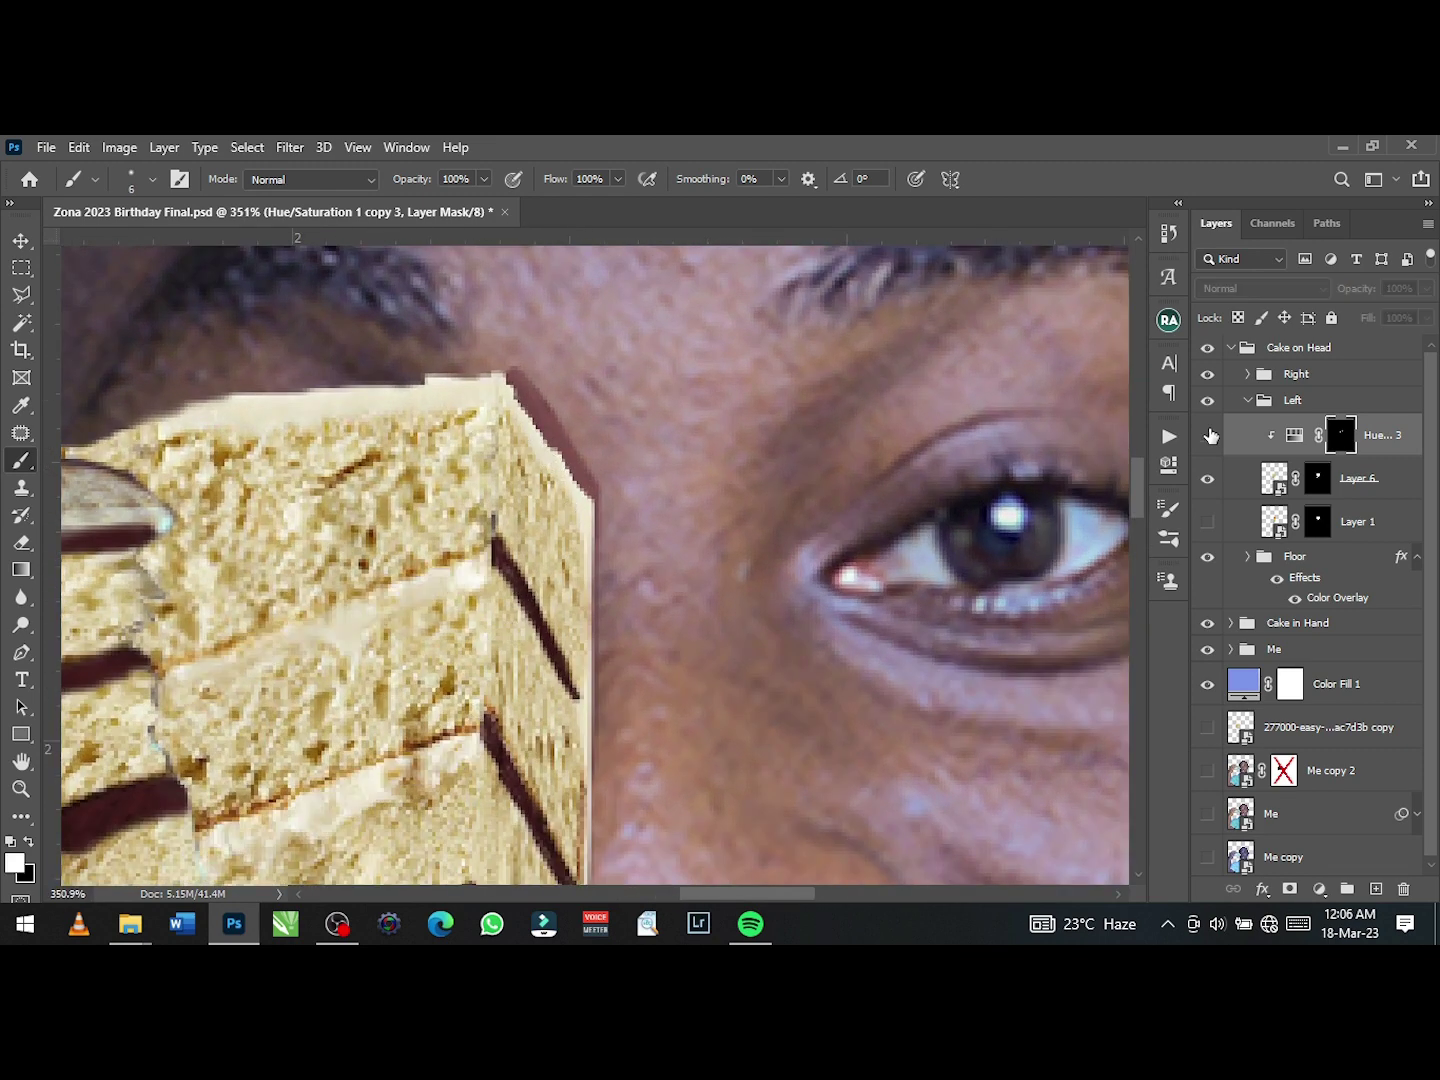
{"action": "mouse_move", "coordinate": [499, 400]}
{"action": "left_mouse_down"}
{"action": "mouse_move", "coordinate": [321, 405]}
{"action": "mouse_move", "coordinate": [179, 433]}
{"action": "left_mouse_up"}
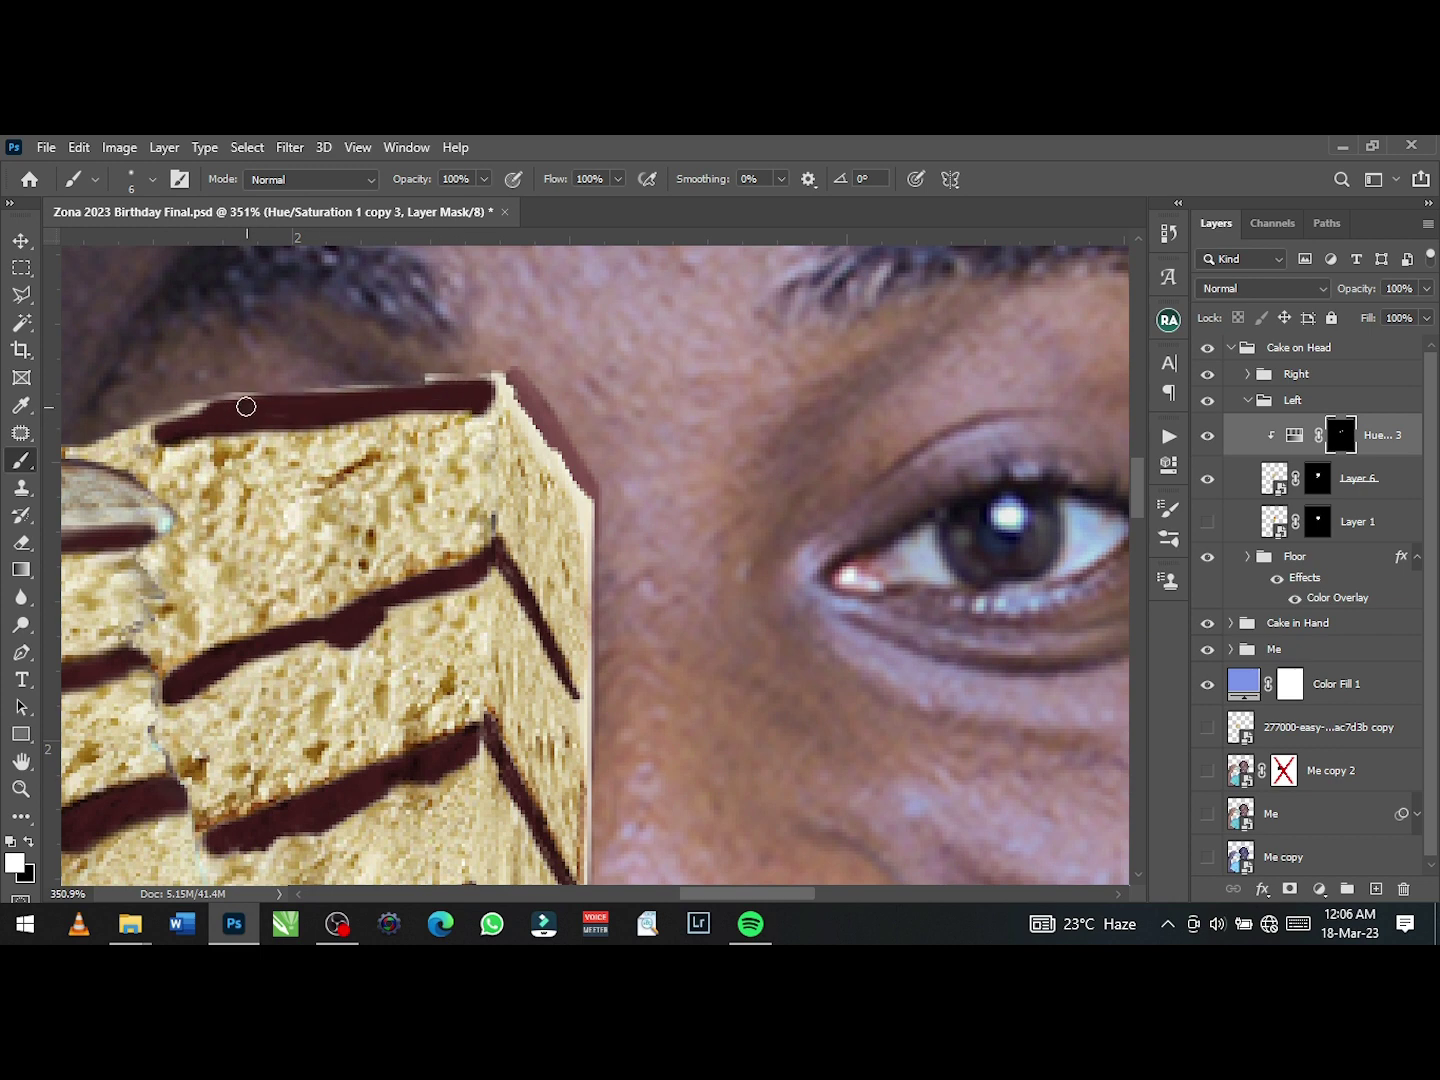
- Check the Right group's Hue/Saturation 1 copy 4 mask, then reselect the Left group's Hue/Saturation 3 mask
{"action": "left_click", "coordinate": [1247, 401]}
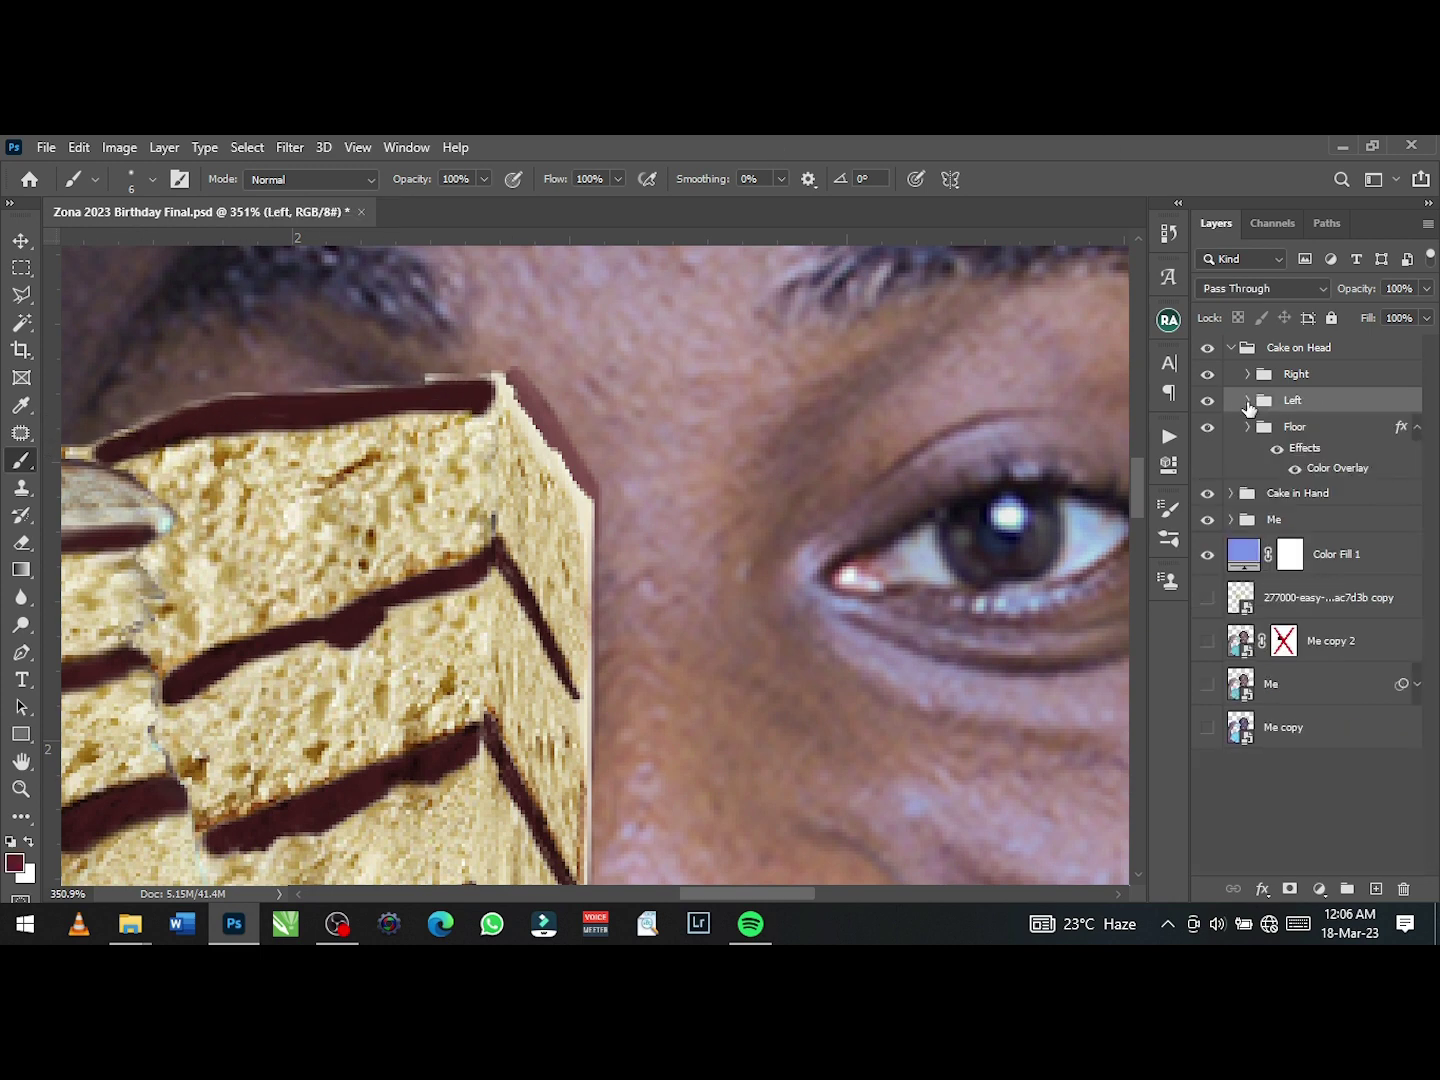
{"action": "left_click", "coordinate": [1248, 374]}
{"action": "left_click", "coordinate": [1340, 408]}
{"action": "scroll", "coordinate": [464, 352], "scroll_direction": "up", "scroll_amount": 2}
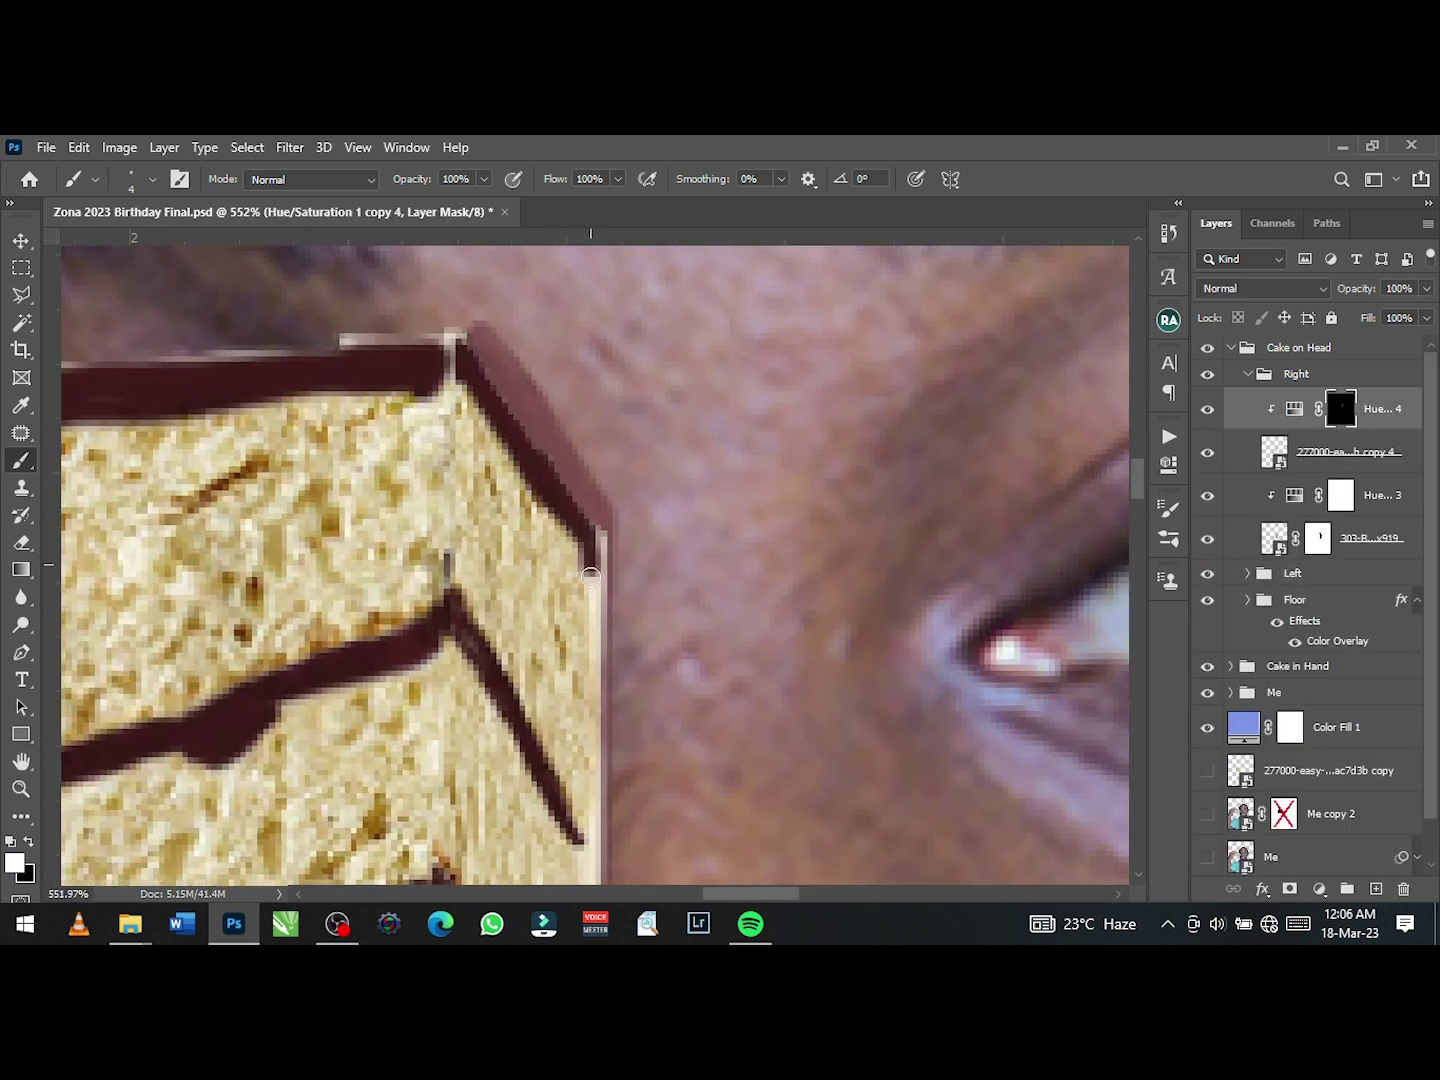
{"action": "scroll", "coordinate": [590, 578], "scroll_direction": "down", "scroll_amount": 3}
{"action": "scroll", "coordinate": [591, 577], "scroll_direction": "down", "scroll_amount": 3}
{"action": "scroll", "coordinate": [580, 561], "scroll_direction": "down", "scroll_amount": 6}
{"action": "scroll", "coordinate": [548, 508], "scroll_direction": "up", "scroll_amount": 2}
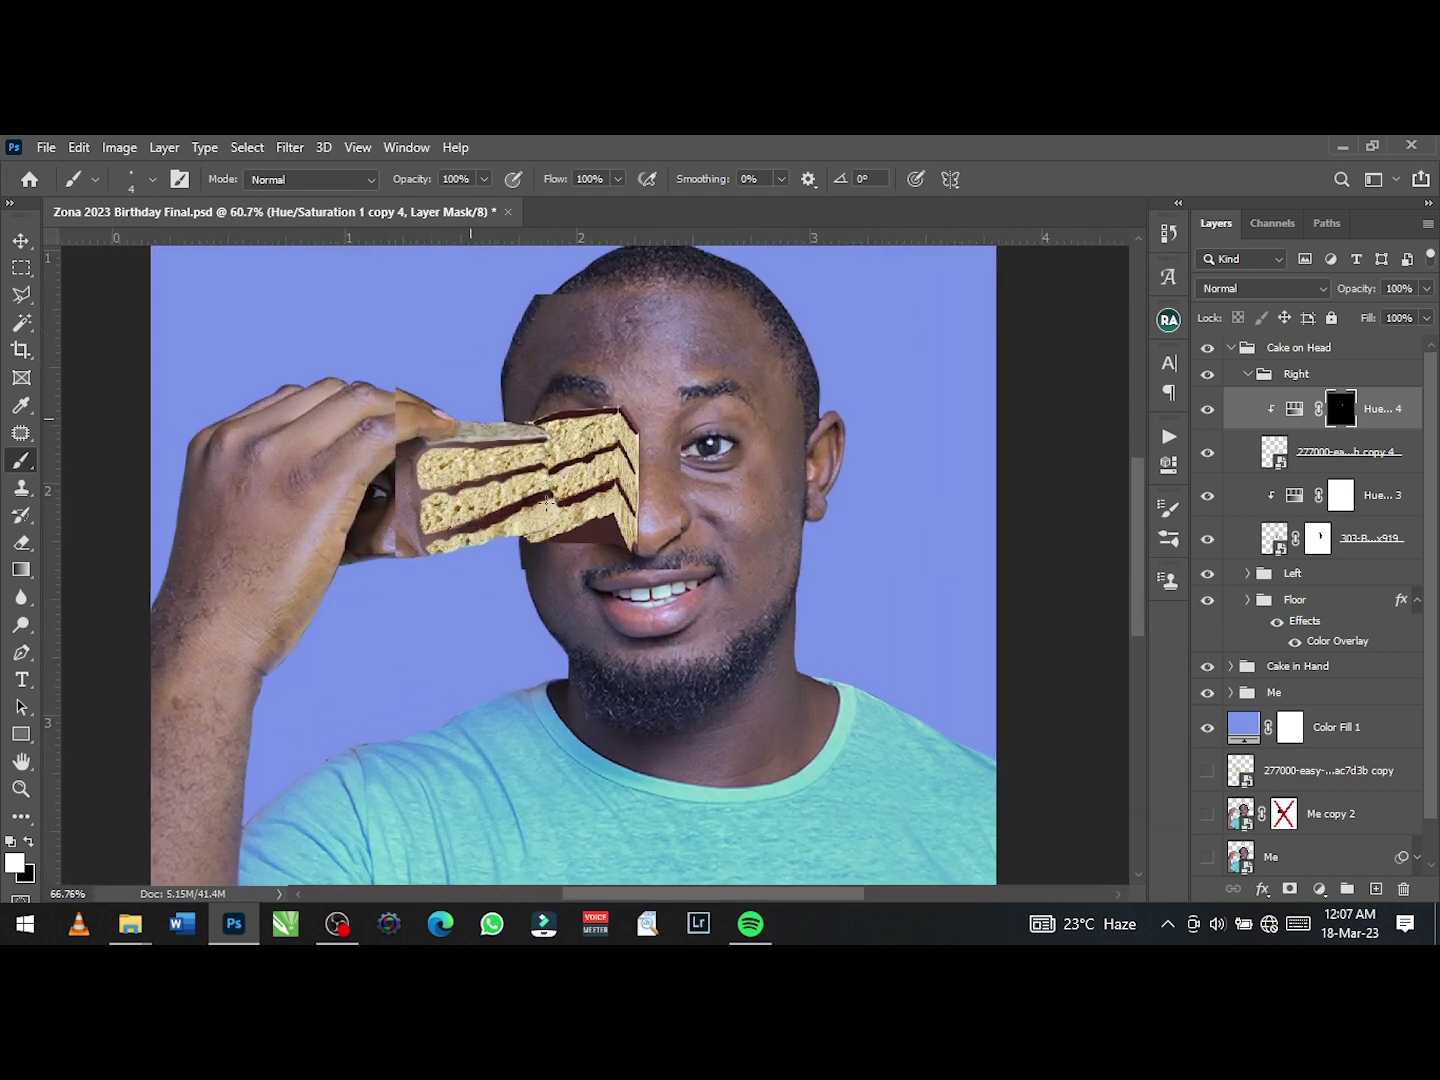
{"action": "scroll", "coordinate": [548, 508], "scroll_direction": "up", "scroll_amount": 5}
{"action": "scroll", "coordinate": [548, 508], "scroll_direction": "up", "scroll_amount": 2}
{"action": "left_click", "coordinate": [1247, 373]}
{"action": "left_click", "coordinate": [1248, 400]}
{"action": "left_click", "coordinate": [1339, 435]}
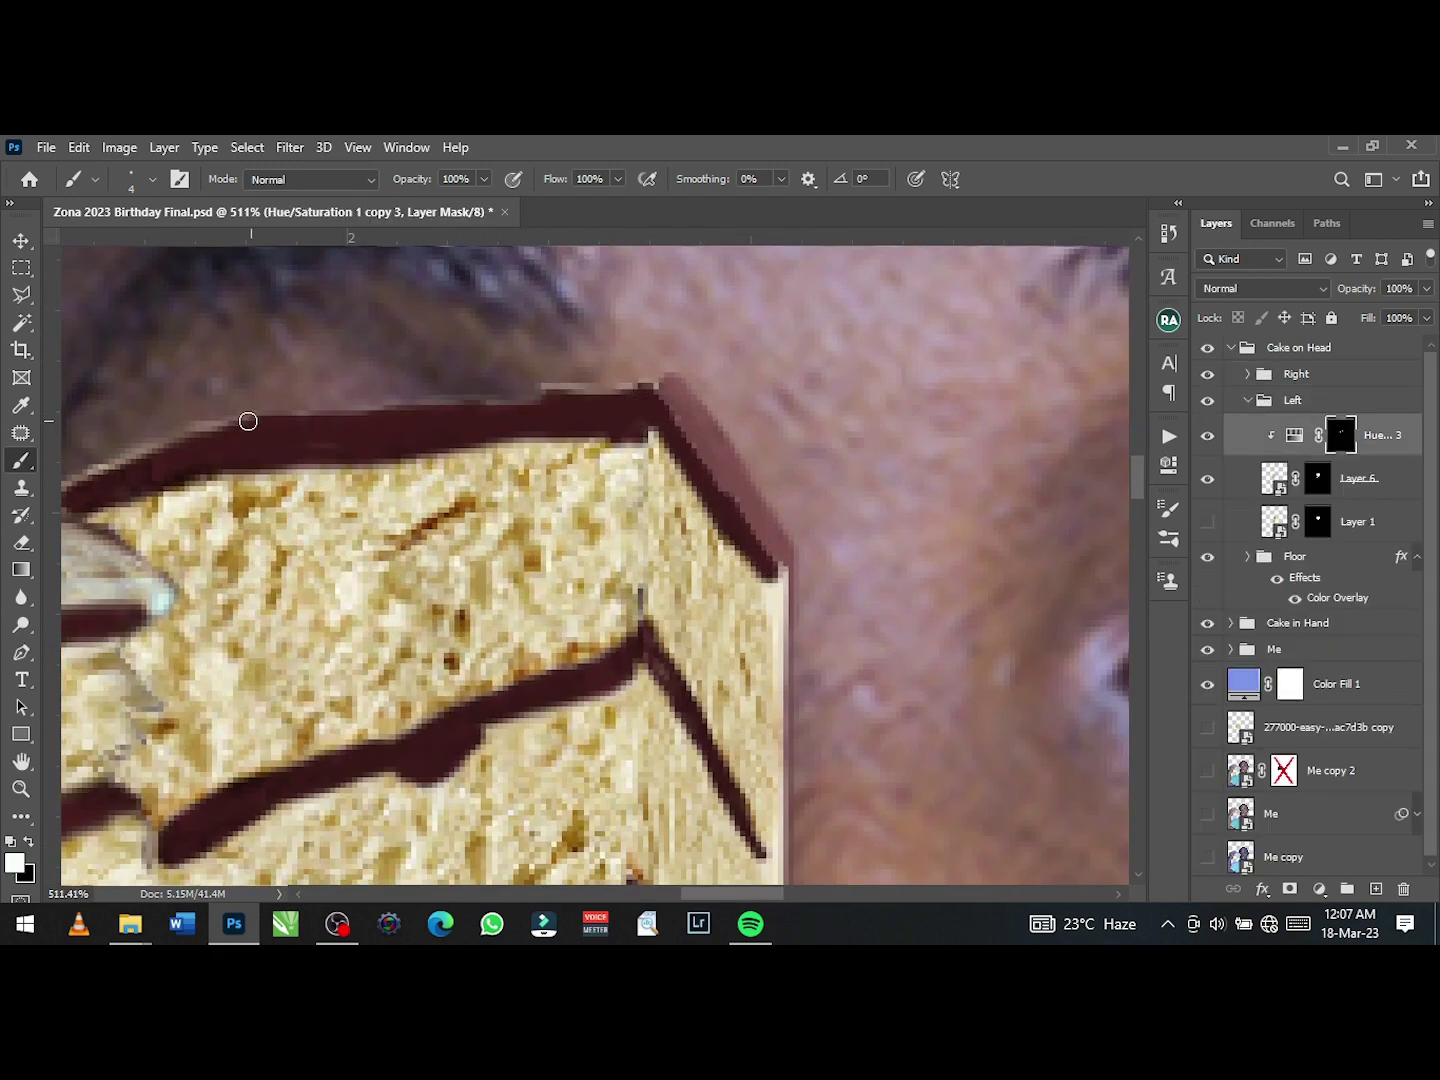
{"action": "scroll", "coordinate": [248, 421], "scroll_direction": "down", "scroll_amount": 3}
{"action": "scroll", "coordinate": [248, 421], "scroll_direction": "down", "scroll_amount": 5}
- Return to the Move tool and select the Left group, then the Right group
{"action": "key", "text": "v"}
{"action": "left_click", "coordinate": [1247, 401]}
{"action": "scroll", "coordinate": [630, 520], "scroll_direction": "up", "scroll_amount": 2}
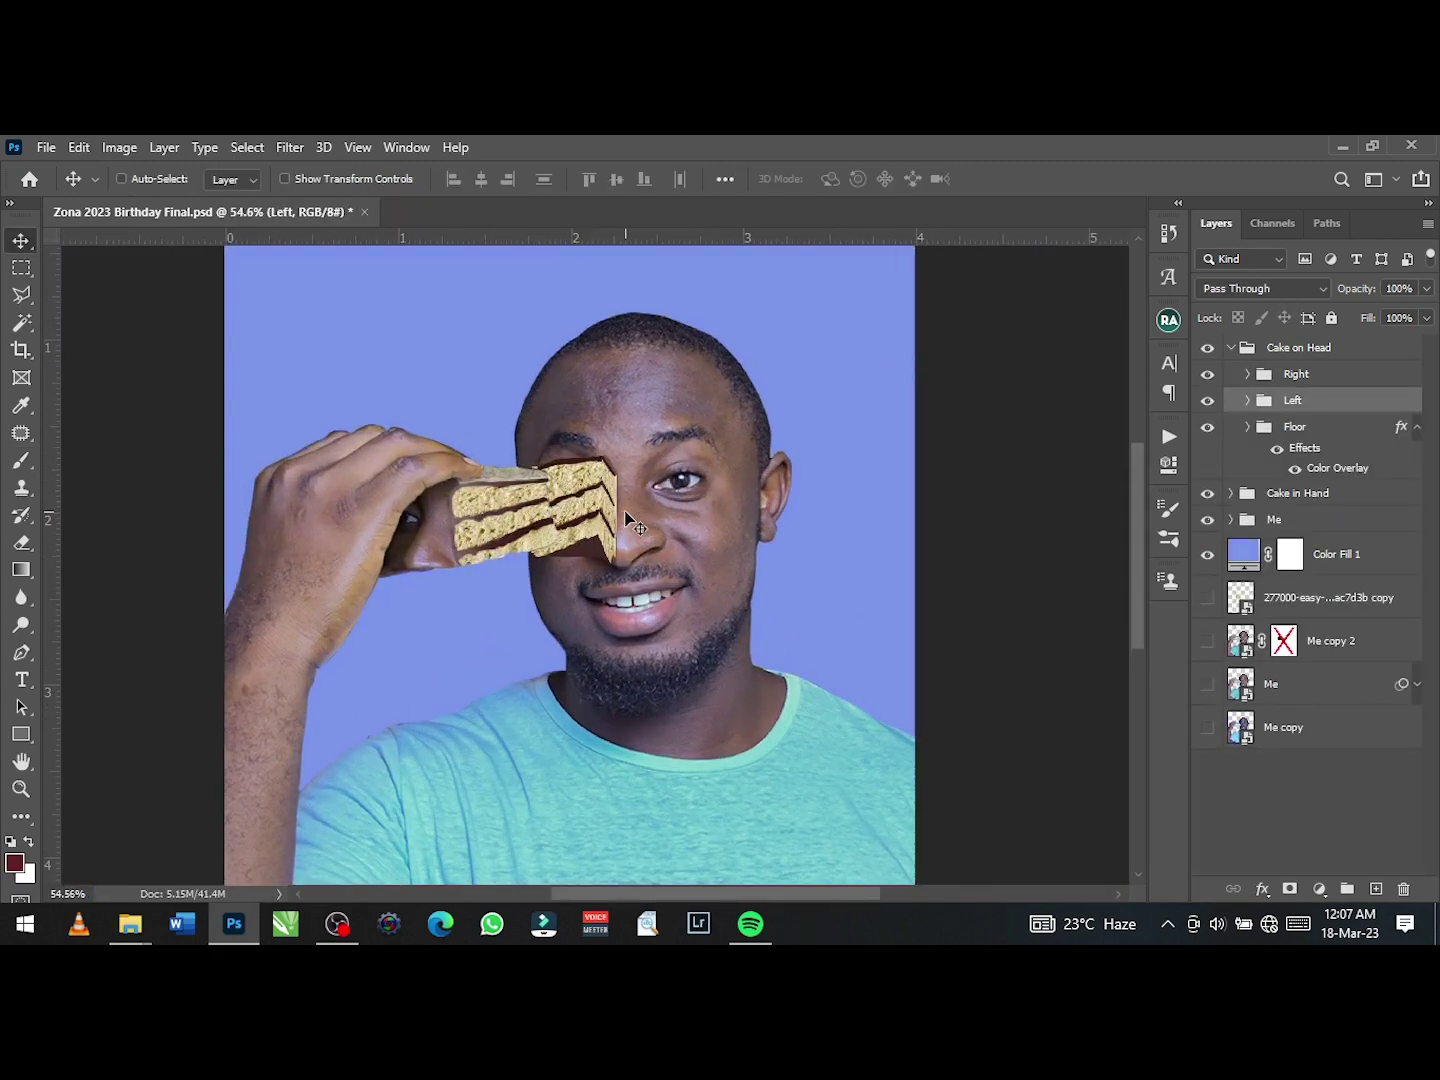
{"action": "scroll", "coordinate": [630, 520], "scroll_direction": "up", "scroll_amount": 2}
{"action": "scroll", "coordinate": [630, 520], "scroll_direction": "up", "scroll_amount": 4}
{"action": "left_click", "coordinate": [1290, 373]}
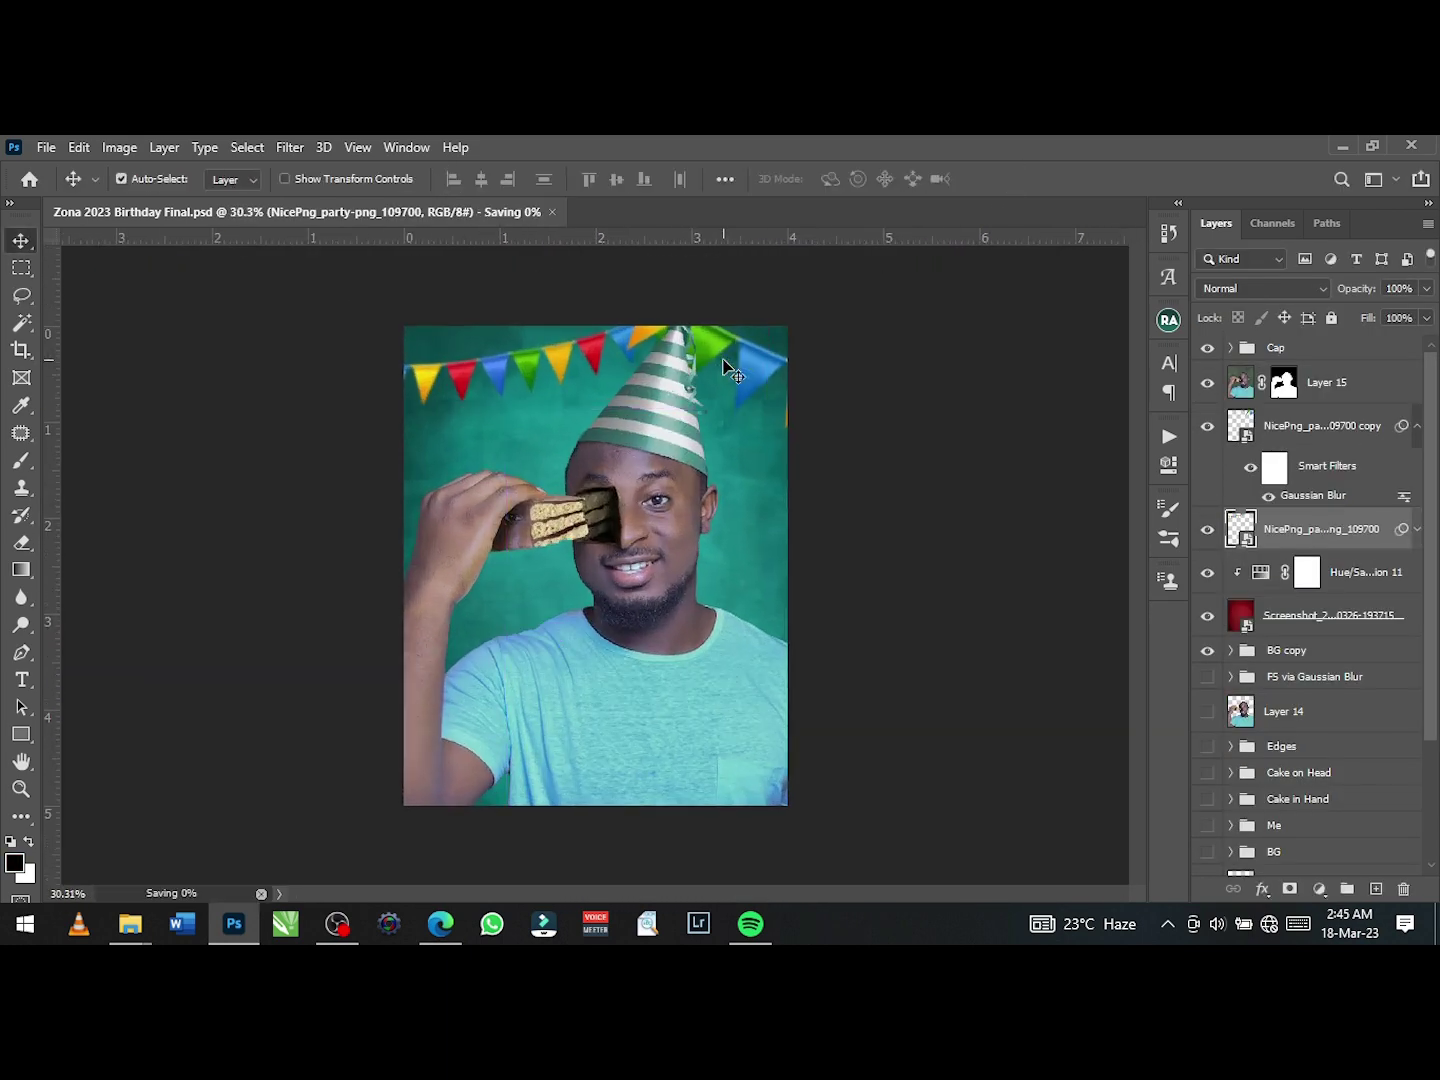
- Set BG copy's Color Fill 1 to pinkish #a08590, sampled from the image
{"action": "left_click", "coordinate": [1330, 615]}
{"action": "left_click", "coordinate": [1229, 650]}
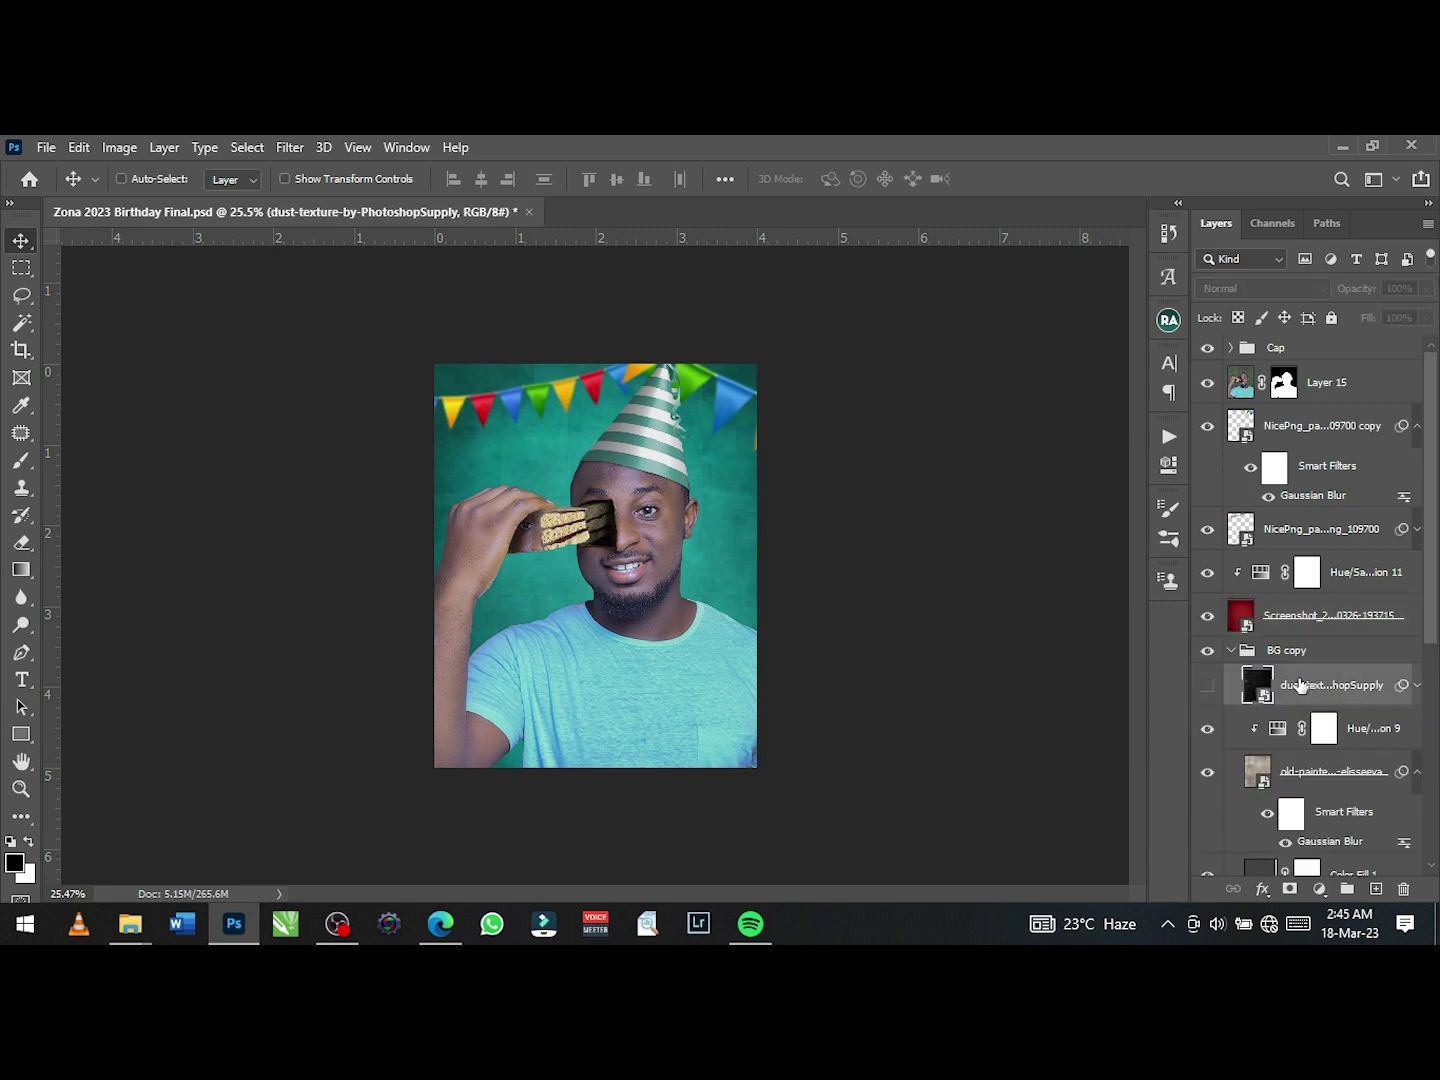
{"action": "left_click", "coordinate": [1256, 683]}
{"action": "double_click", "coordinate": [1256, 683]}
{"action": "left_click_drag", "start_coordinate": [620, 479], "coordinate": [668, 530]}
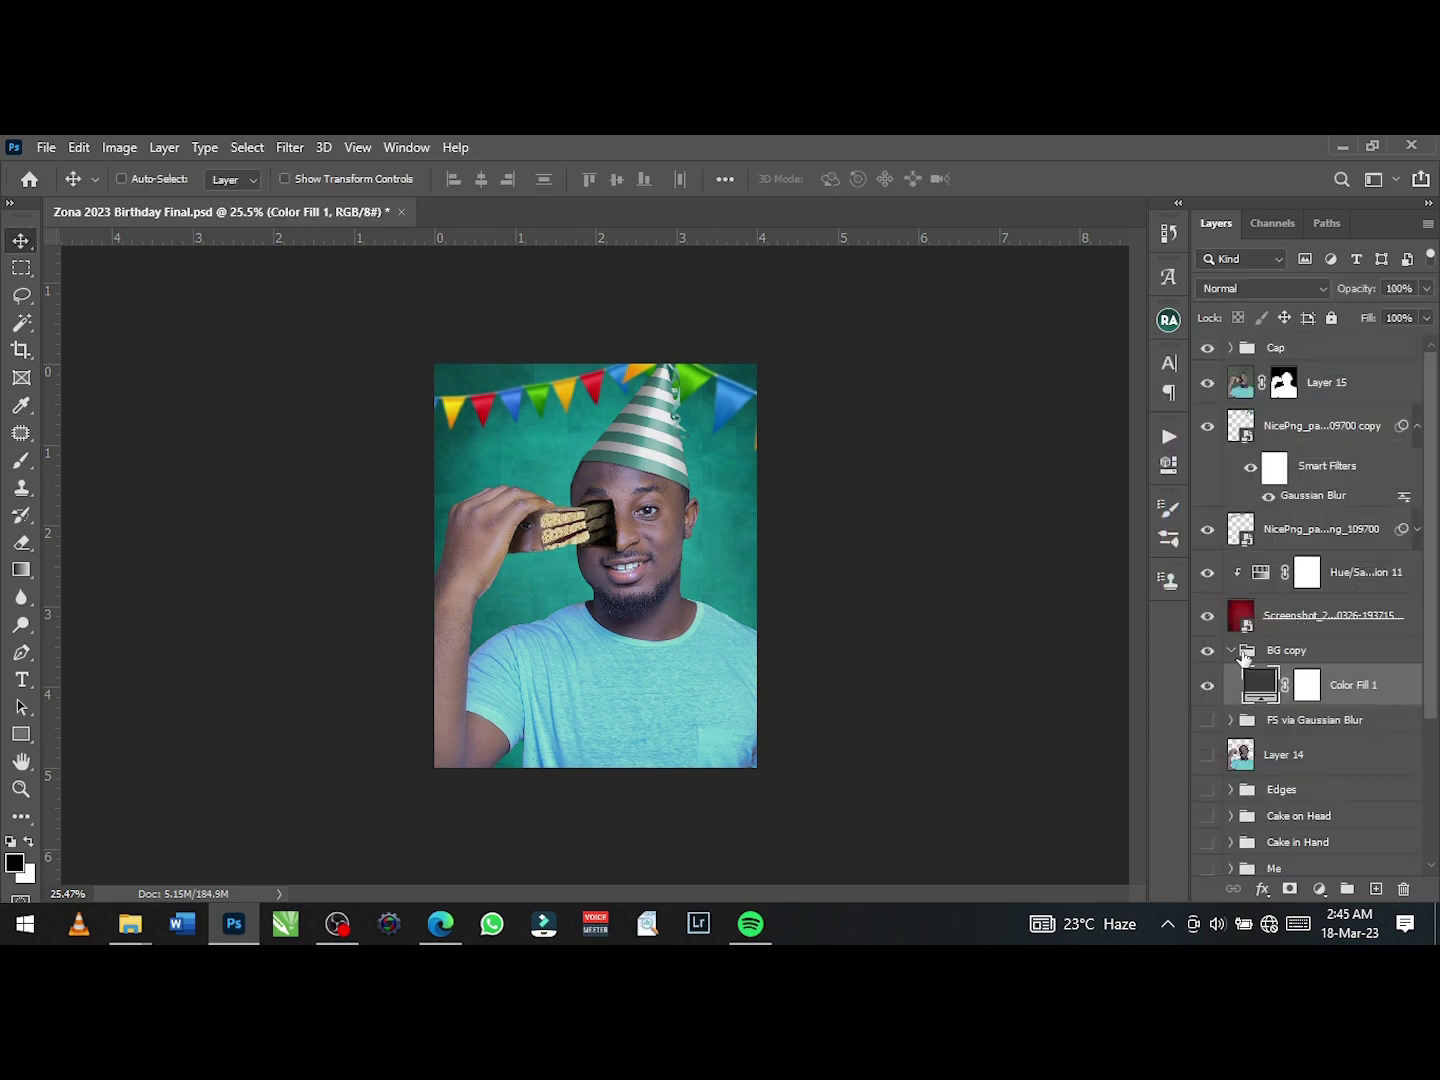